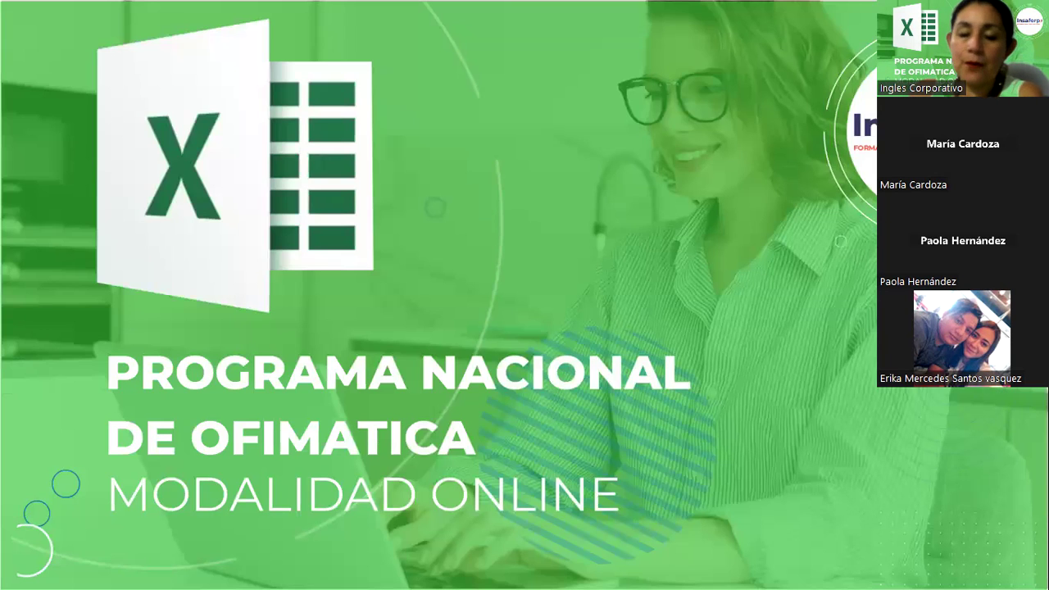
Advance the slideshow from the title slide to the SUBTOTAL slide.
left_click(551, 311)
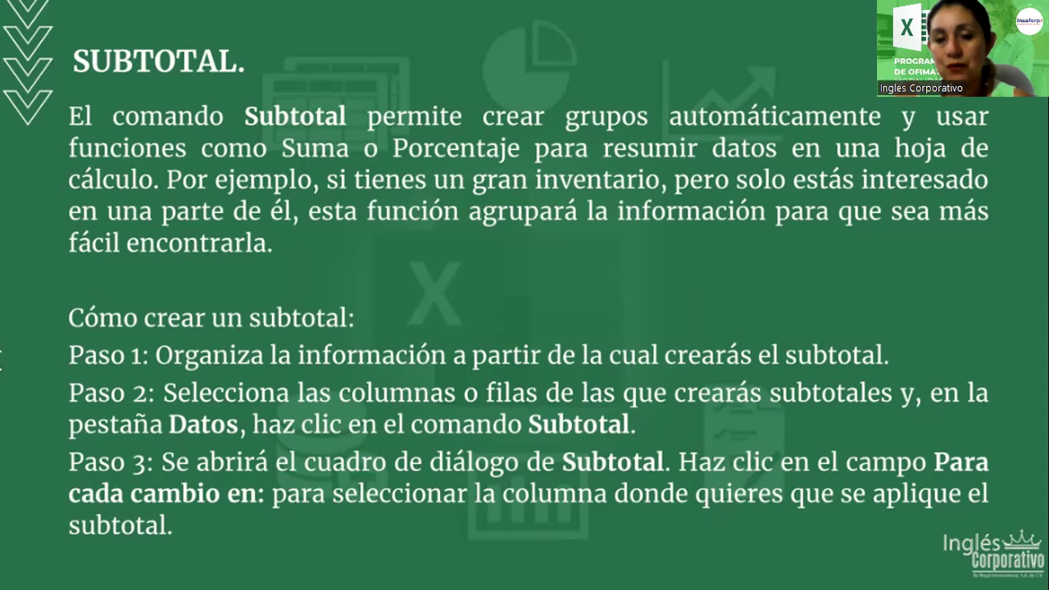
Advance to the slide listing subtotal steps 4–6 with the outline levels table.
mouse_move(1, 571)
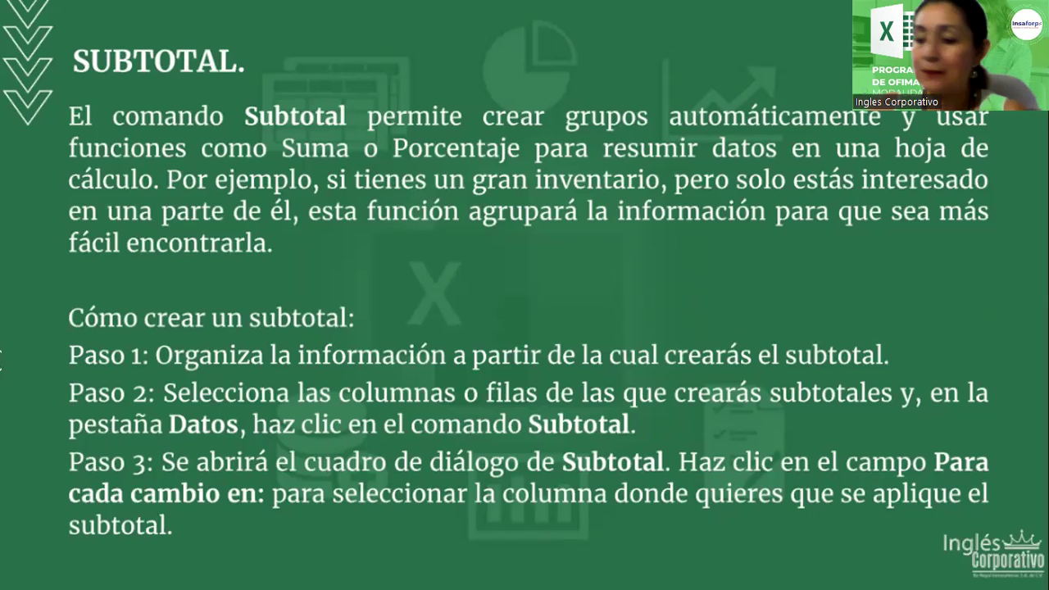
key("Right")
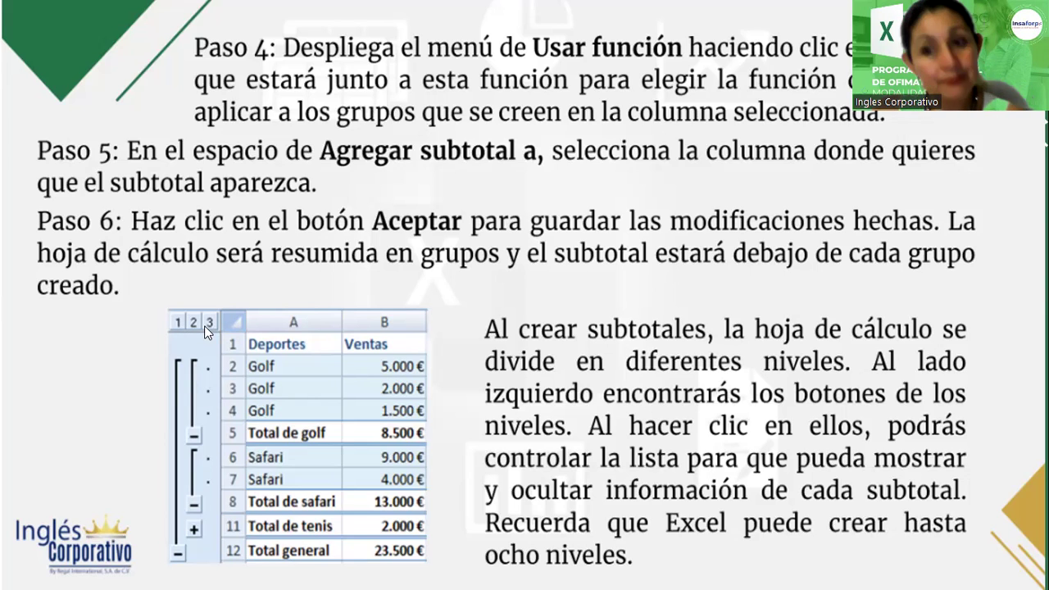
Advance past the subtotal levels slide to the slide about outlining data.
left_click(584, 392)
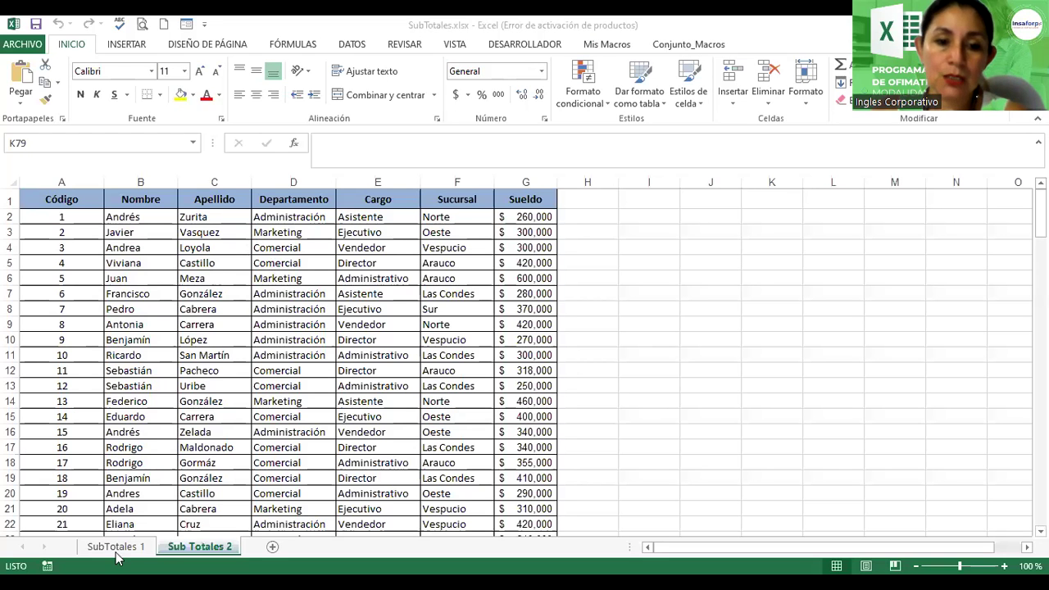
Show the SubTotales 1 sheet with its 'Listado de Productos Clasificado por Categoria' table.
left_click(116, 547)
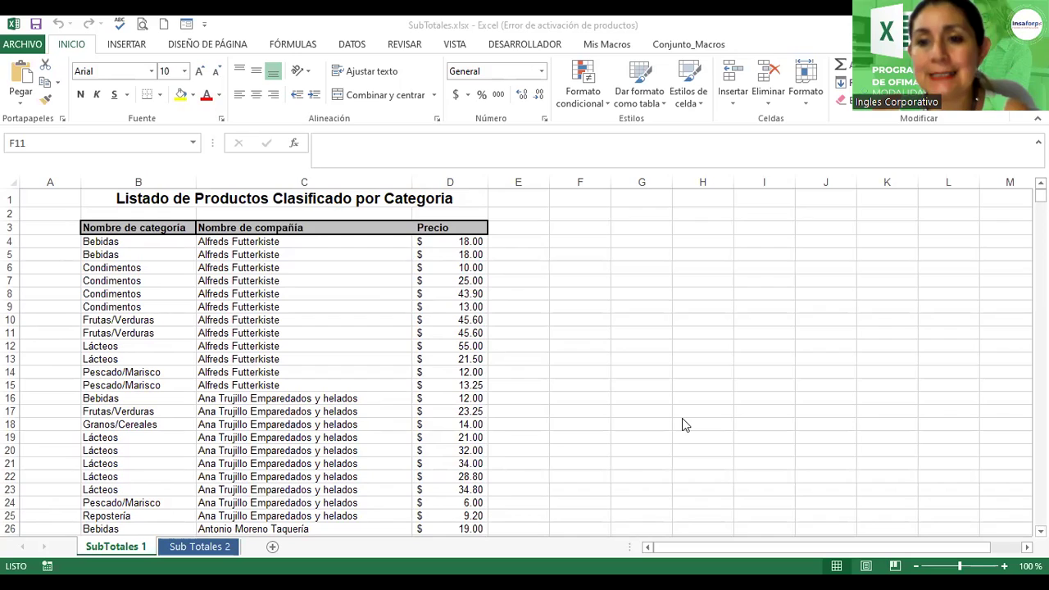
left_click(93, 556)
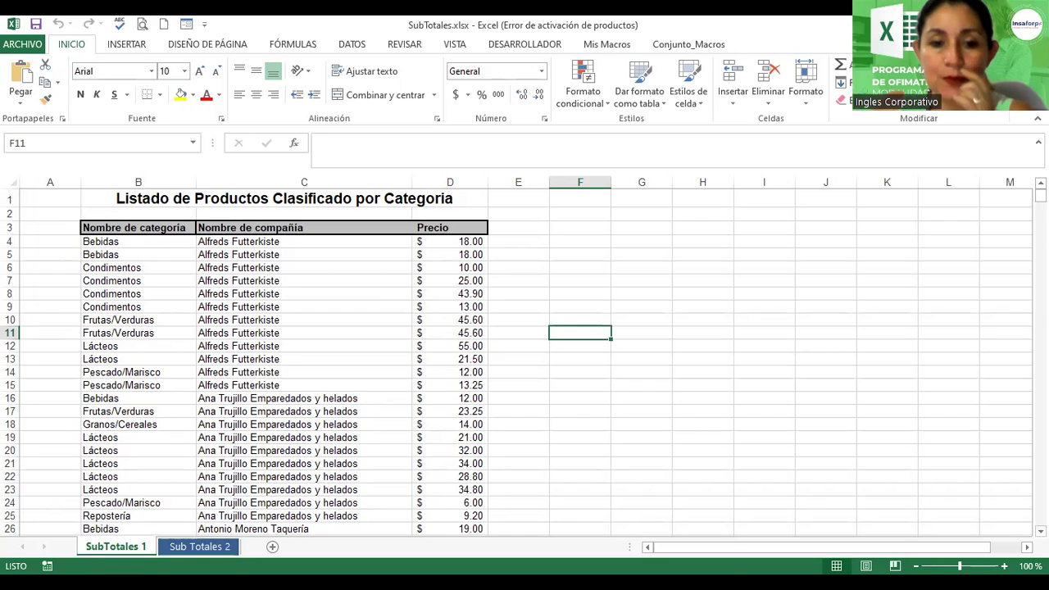
left_click(170, 547)
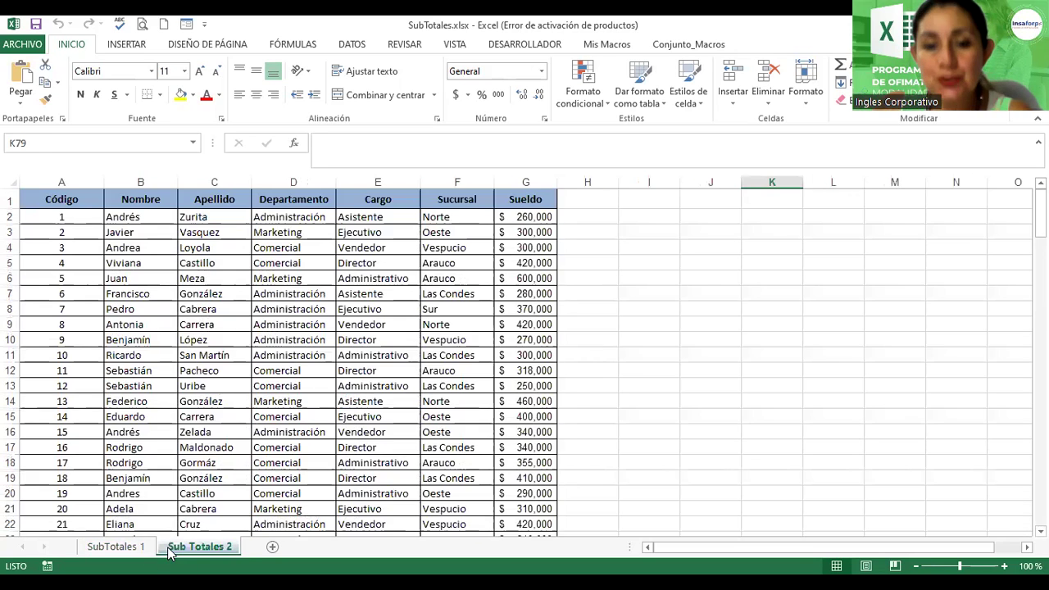
left_click(121, 548)
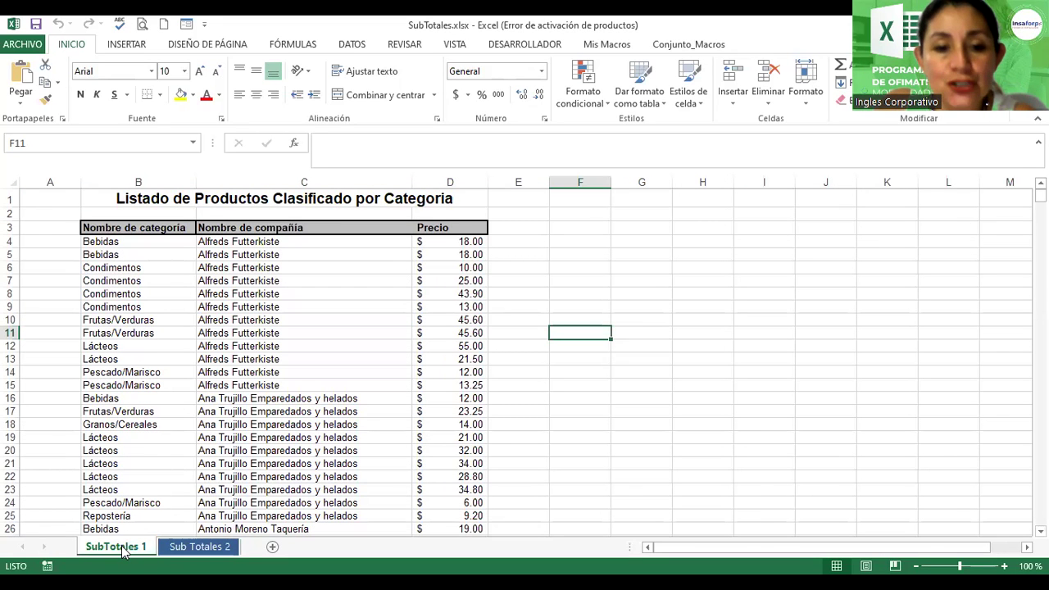
Copy the SubTotales 1 sheet with Mover o copiar and place the original ahead of the copy.
right_click(123, 547)
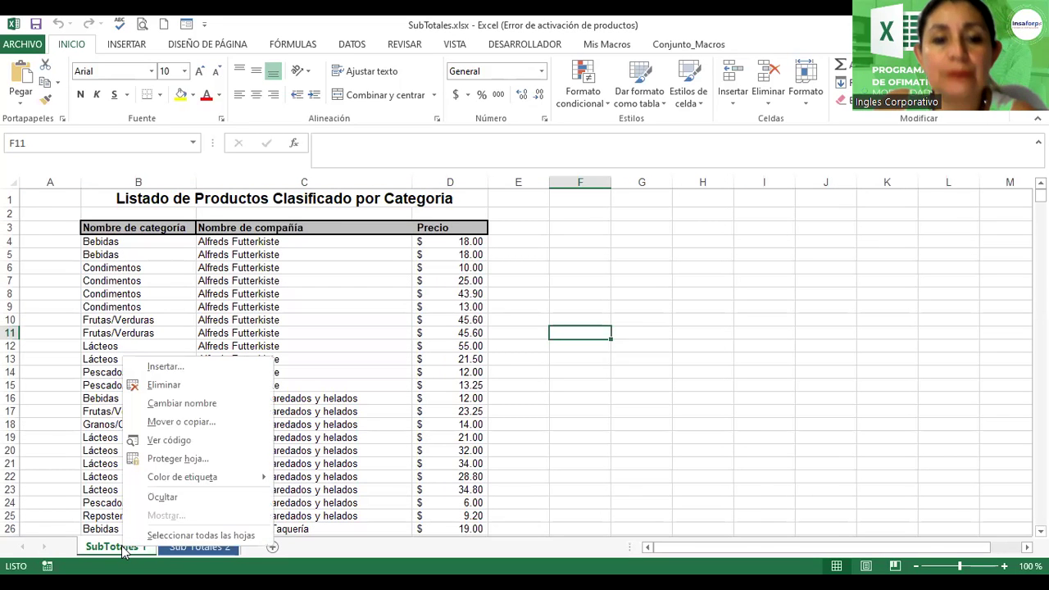
left_click(207, 421)
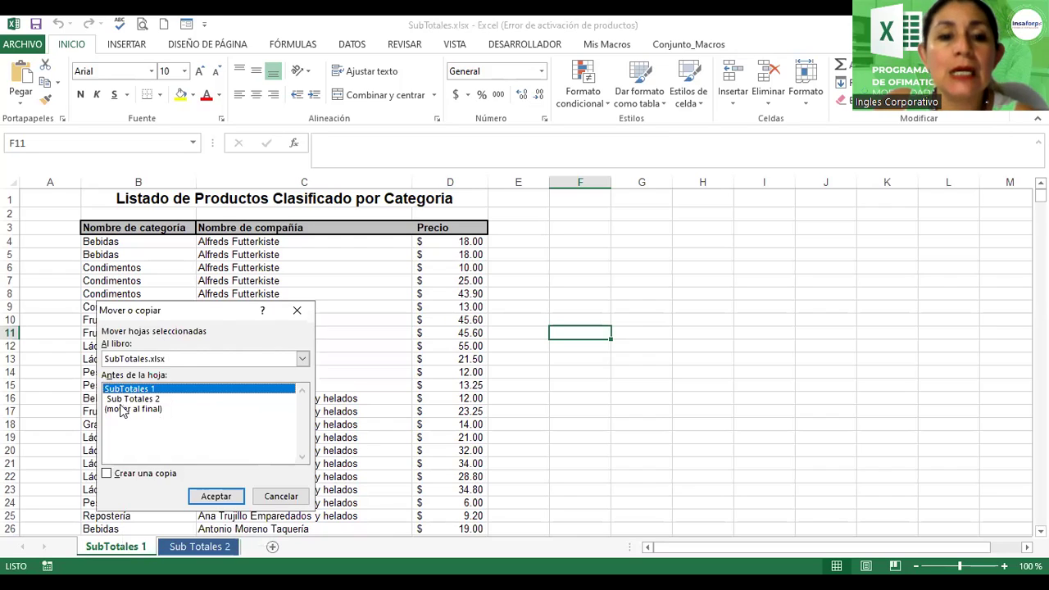
left_click(108, 474)
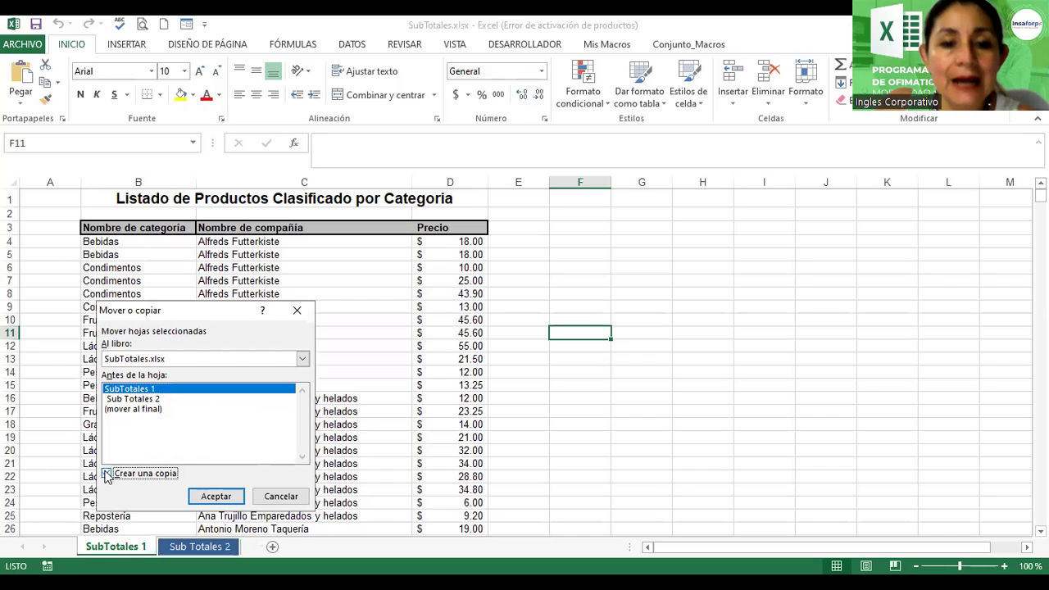
left_click(206, 496)
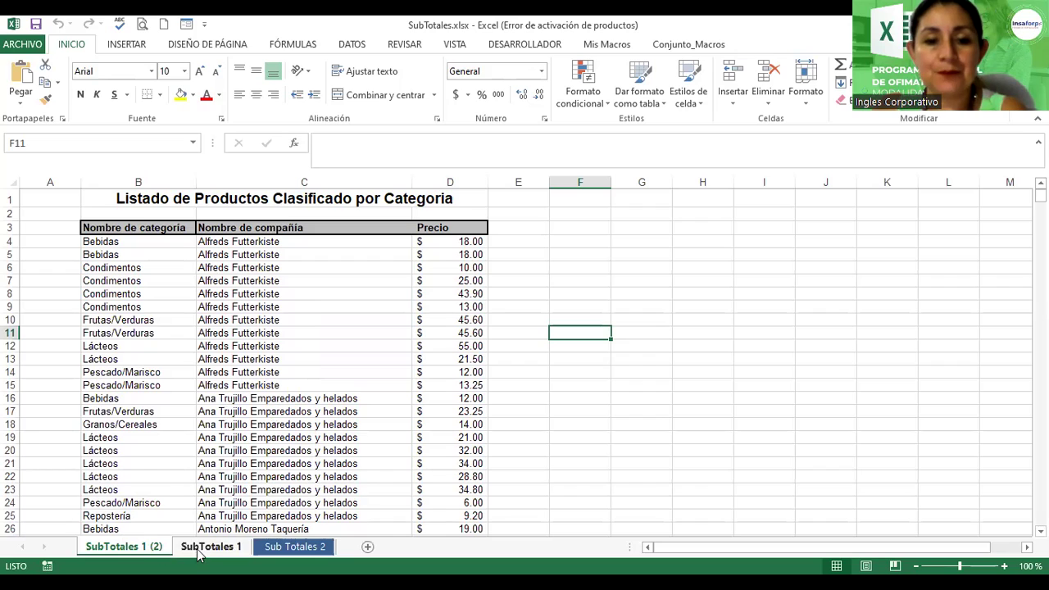
left_click(189, 551)
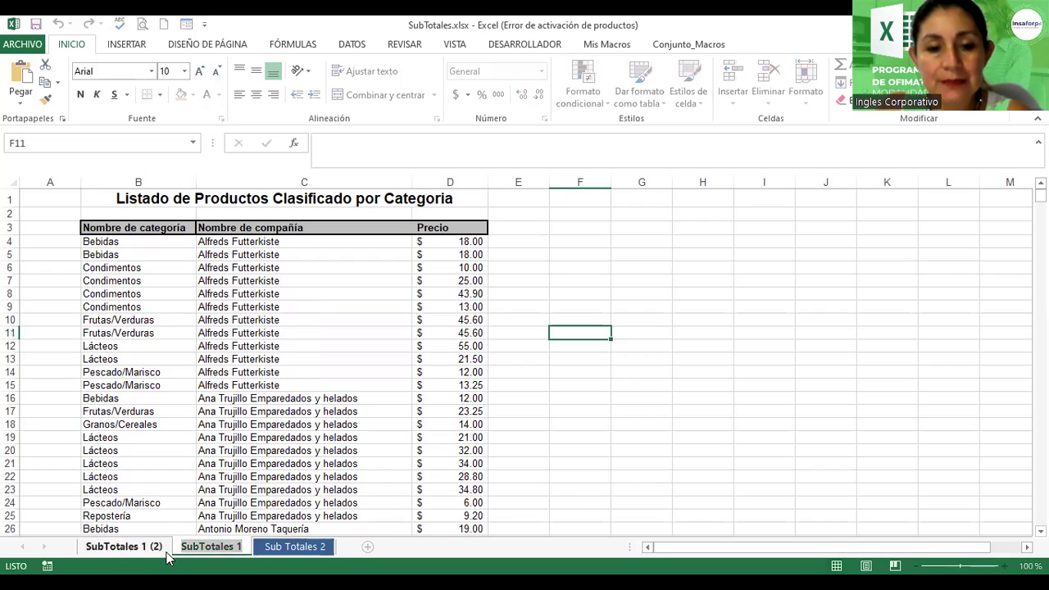
left_click(713, 427)
left_click_drag(220, 554, 141, 559)
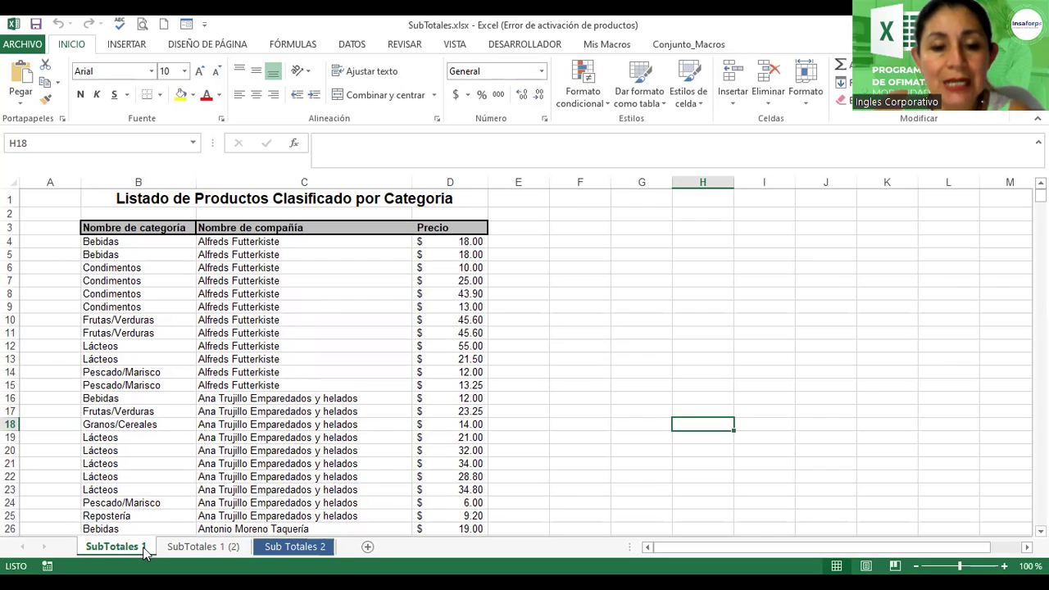
Rename the original sheet SubTotales A and the copy SubTotales B.
double_click(144, 547)
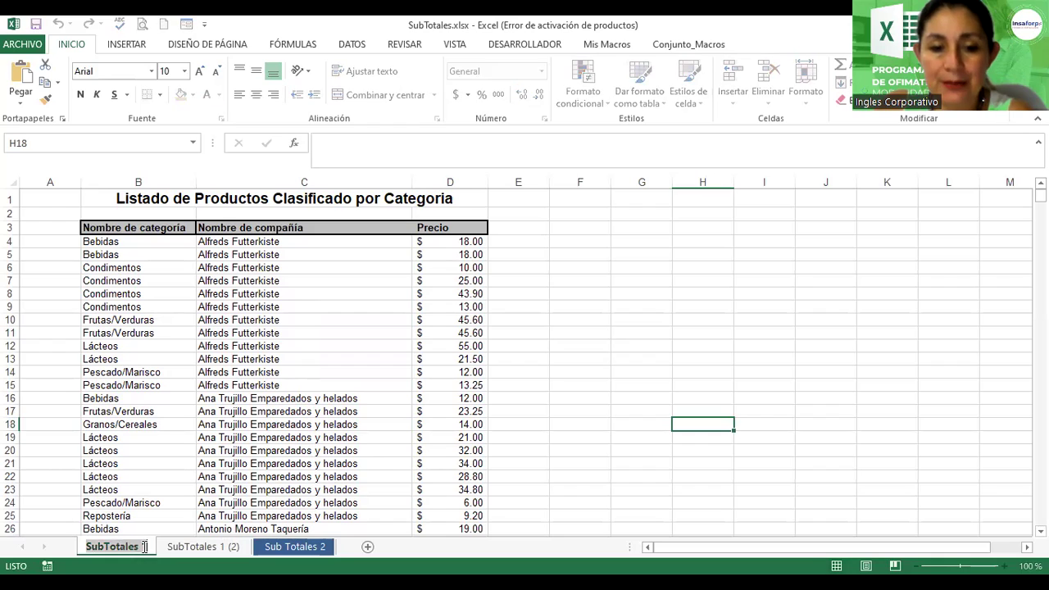
type("A")
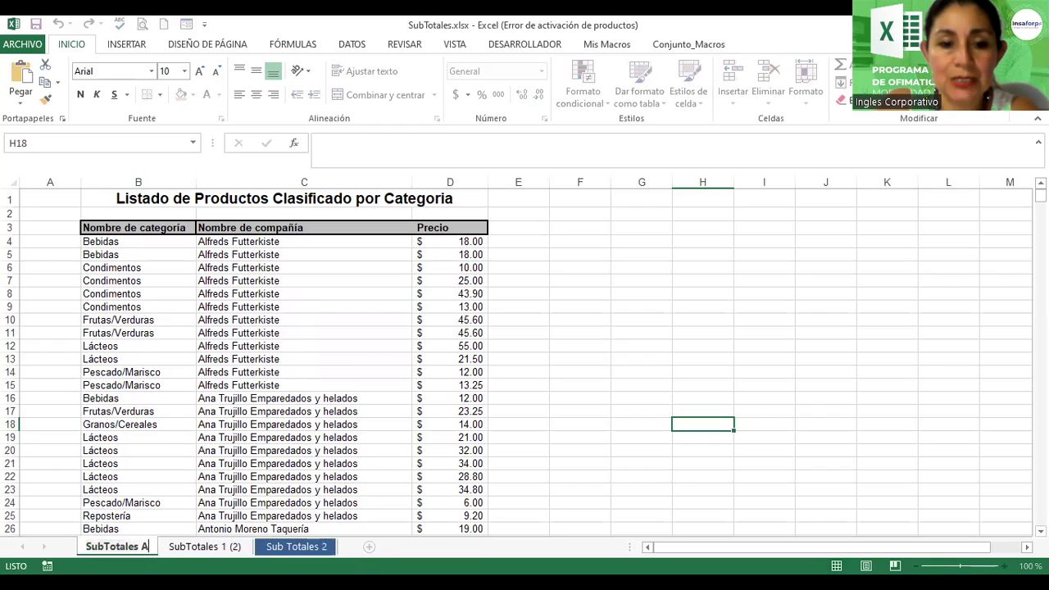
left_click(200, 549)
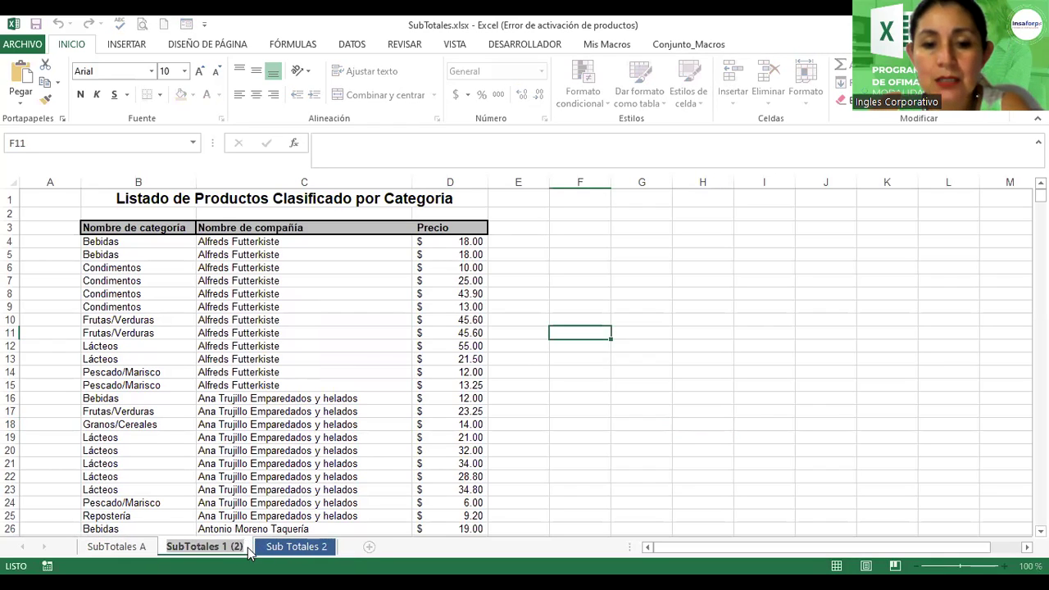
left_click(244, 548)
key("BackSpace")
key("BackSpace")
key("BackSpace")
key("BackSpace")
key("BackSpace")
key("BackSpace")
type("B")
key("Return")
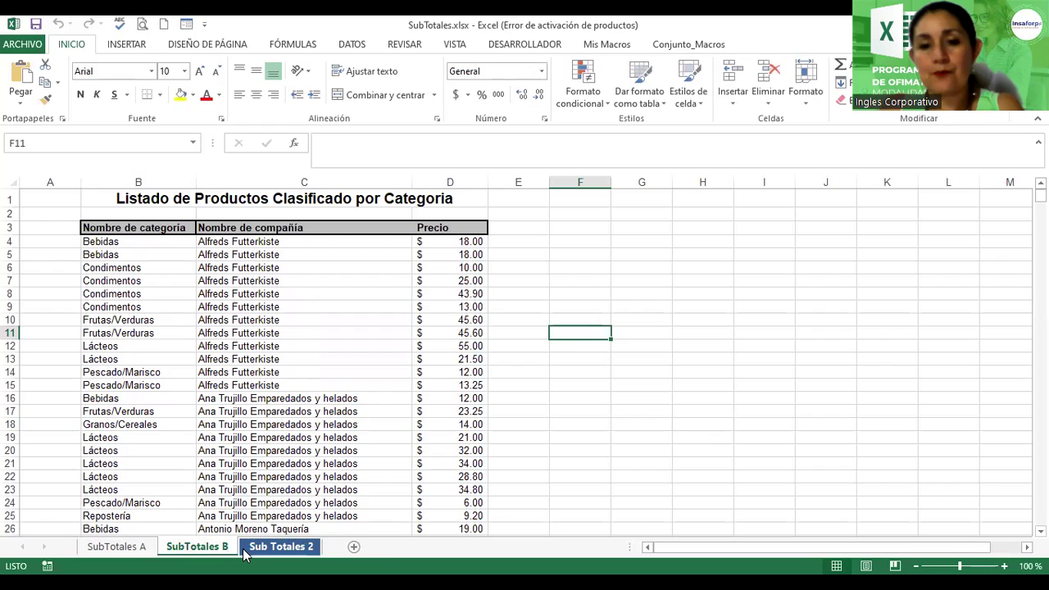
On SubTotales A, go over the categories in column B and company names in column C.
left_click(117, 547)
left_click(639, 268)
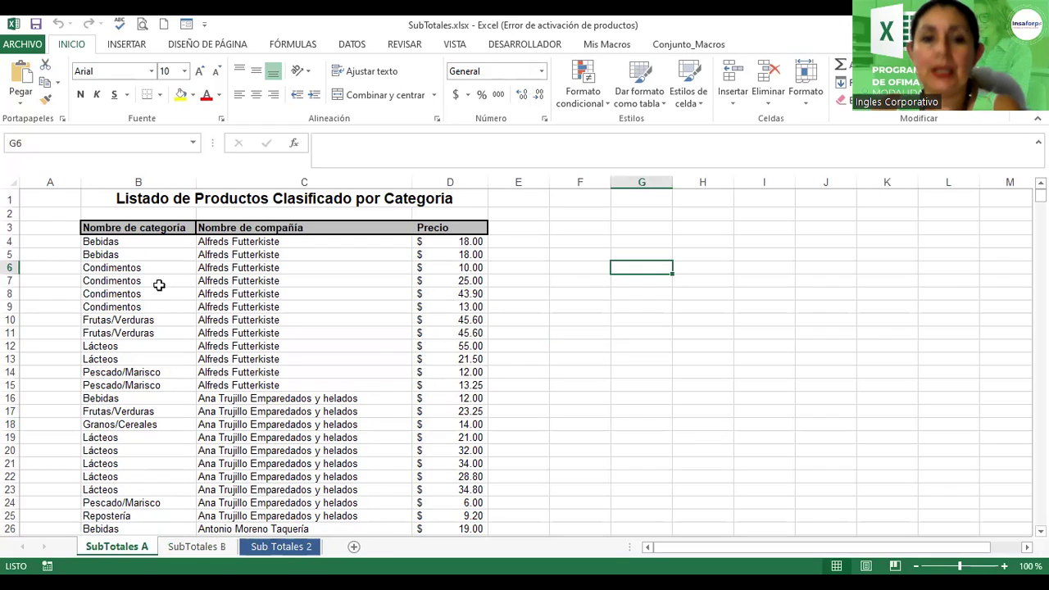
left_click(236, 255)
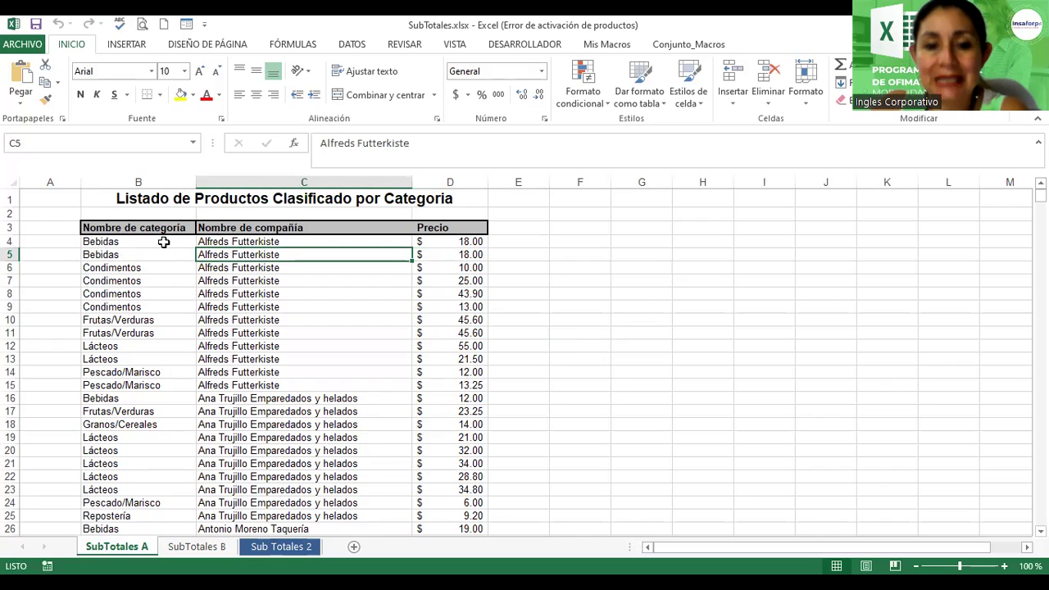
left_click(133, 281)
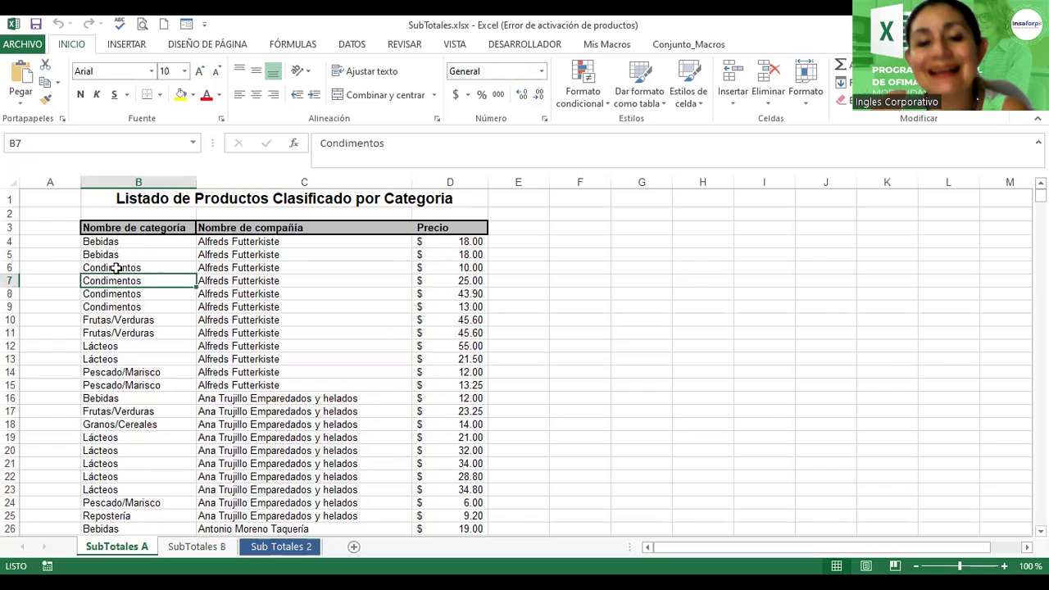
left_click(112, 254)
left_click(112, 305)
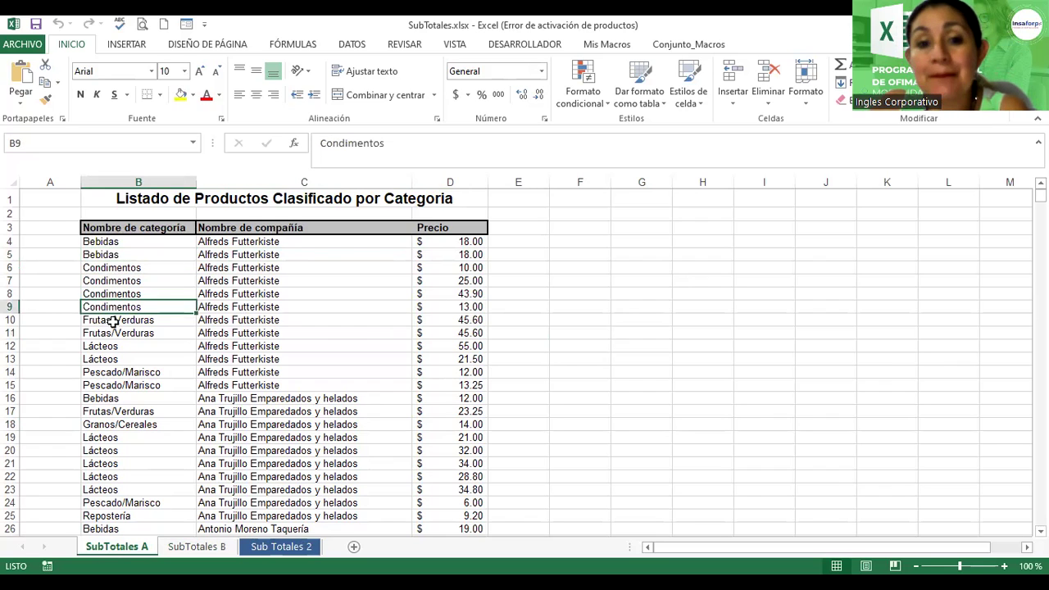
left_click(112, 335)
left_click(258, 280)
key("Down")
key("Down")
key("Down")
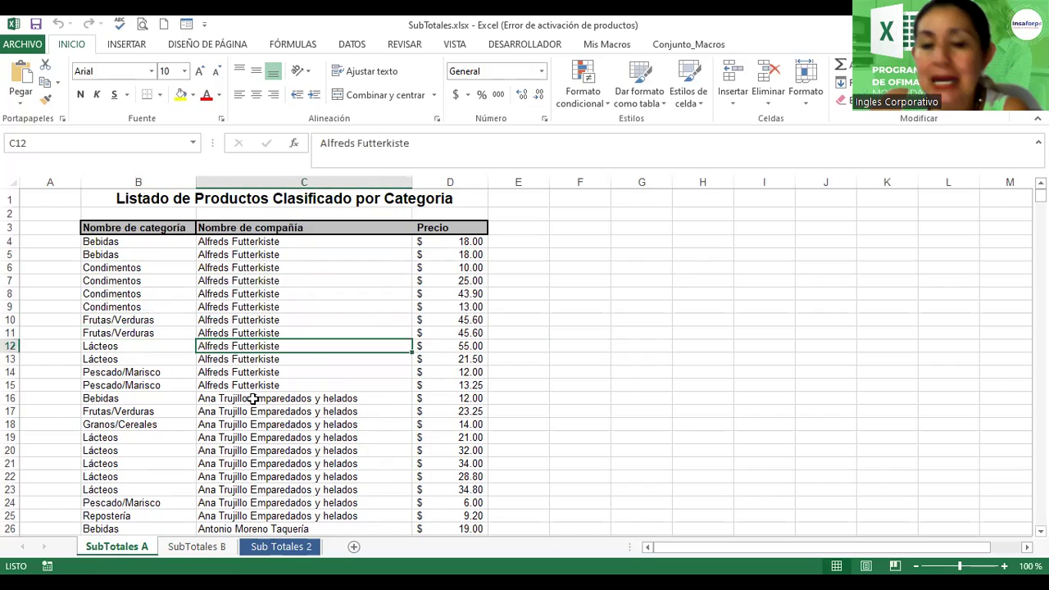
key("Down")
key("Down")
key("Down")
key("Down")
key("Down")
key("Down")
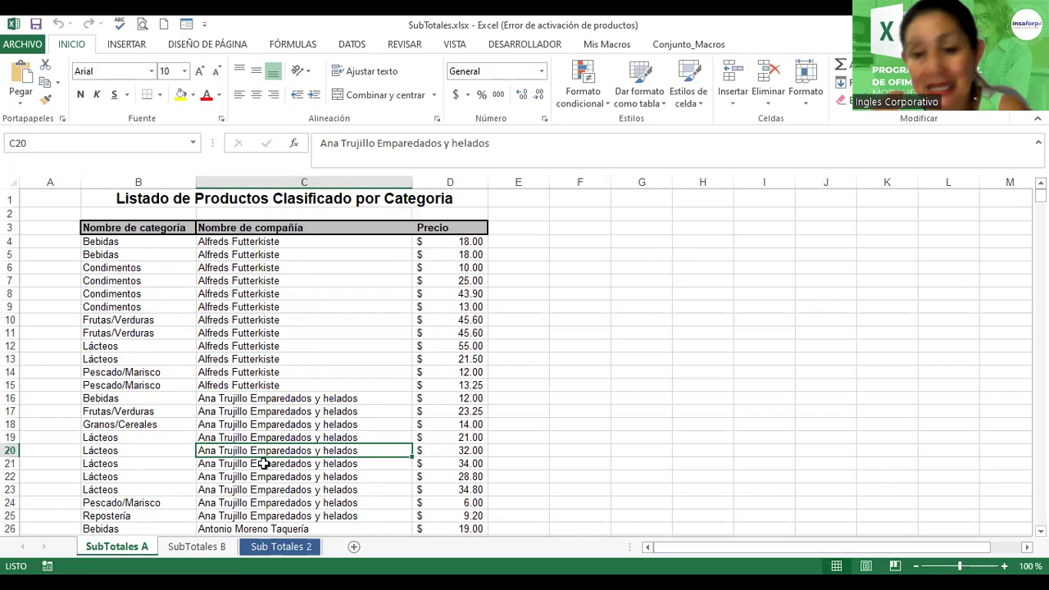
left_click(151, 281)
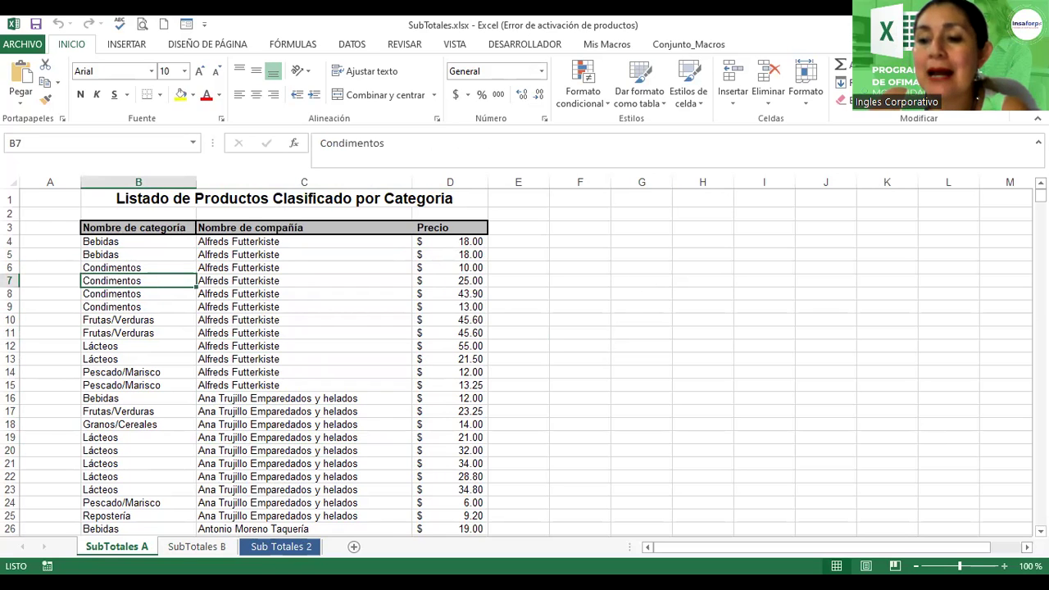
Scroll through the whole product list and jump back to its top.
scroll(516, 364, "down", 1)
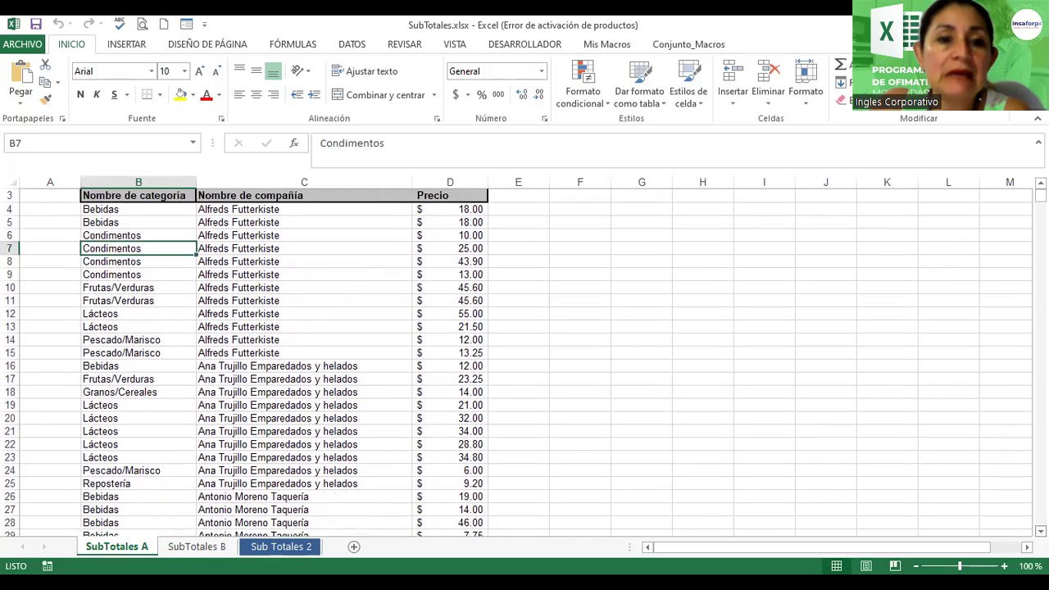
scroll(517, 363, "down", 1)
scroll(517, 363, "down", 1)
scroll(517, 363, "down", 1)
scroll(517, 363, "down", 1)
scroll(516, 363, "down", 1)
scroll(517, 363, "down", 1)
scroll(516, 363, "down", 1)
scroll(516, 363, "down", 1)
scroll(516, 363, "down", 1)
scroll(516, 363, "down", 1)
scroll(516, 363, "down", 1)
scroll(516, 363, "down", 3)
scroll(516, 363, "down", 2)
scroll(516, 364, "down", 1)
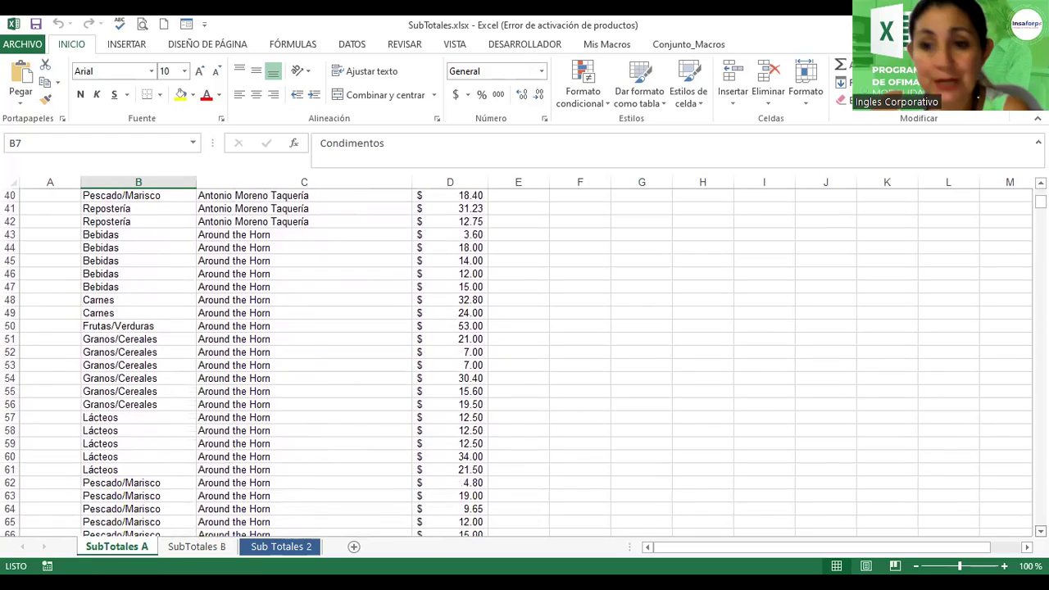
scroll(517, 363, "down", 1)
scroll(517, 364, "down", 1)
scroll(517, 364, "down", 1)
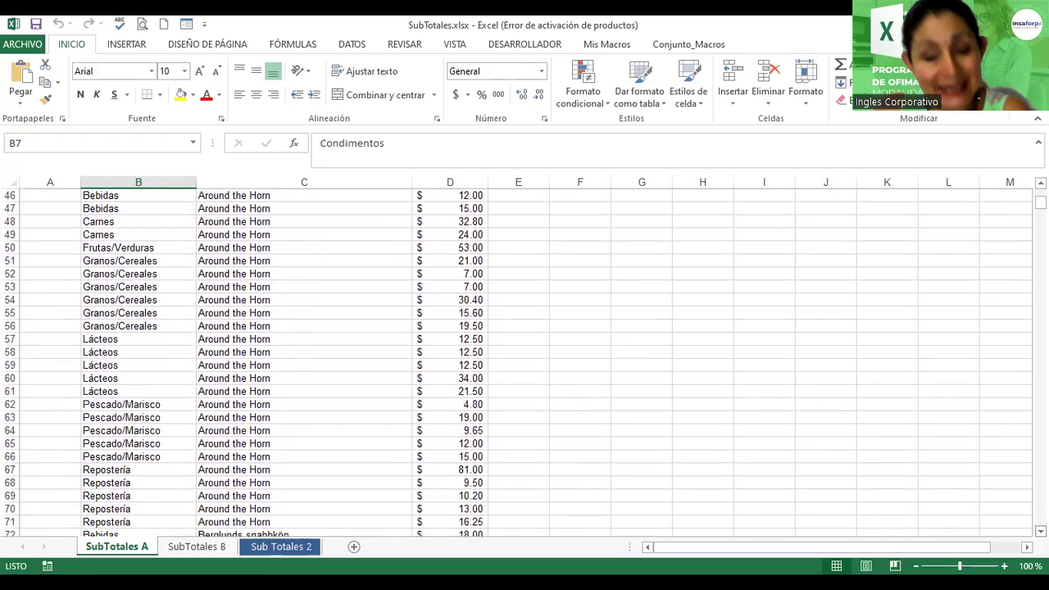
scroll(516, 363, "down", 3)
scroll(517, 363, "down", 2)
scroll(516, 364, "down", 1)
scroll(516, 363, "down", 1)
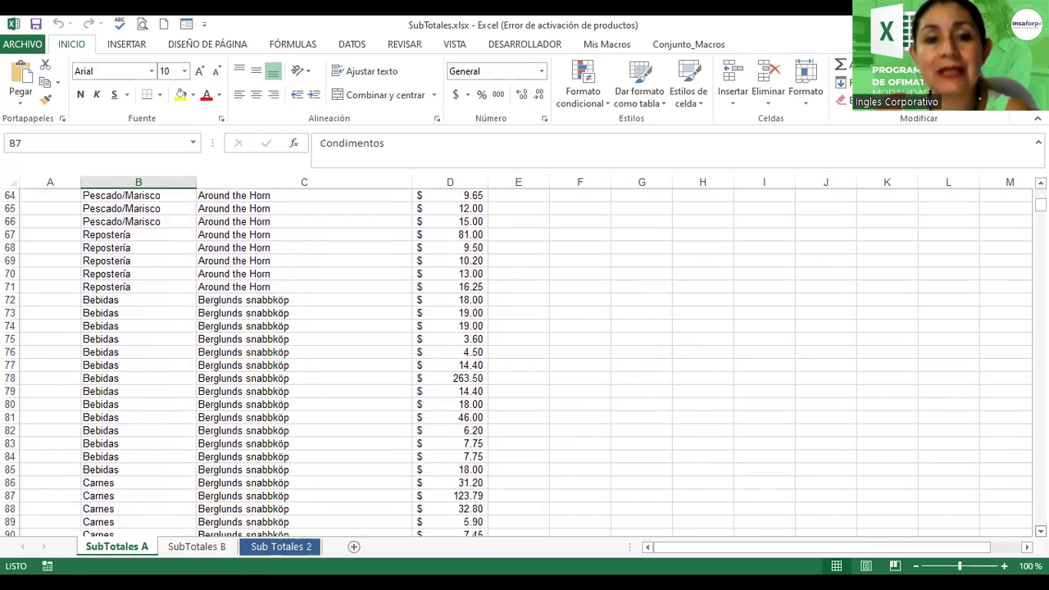
scroll(516, 363, "down", 1)
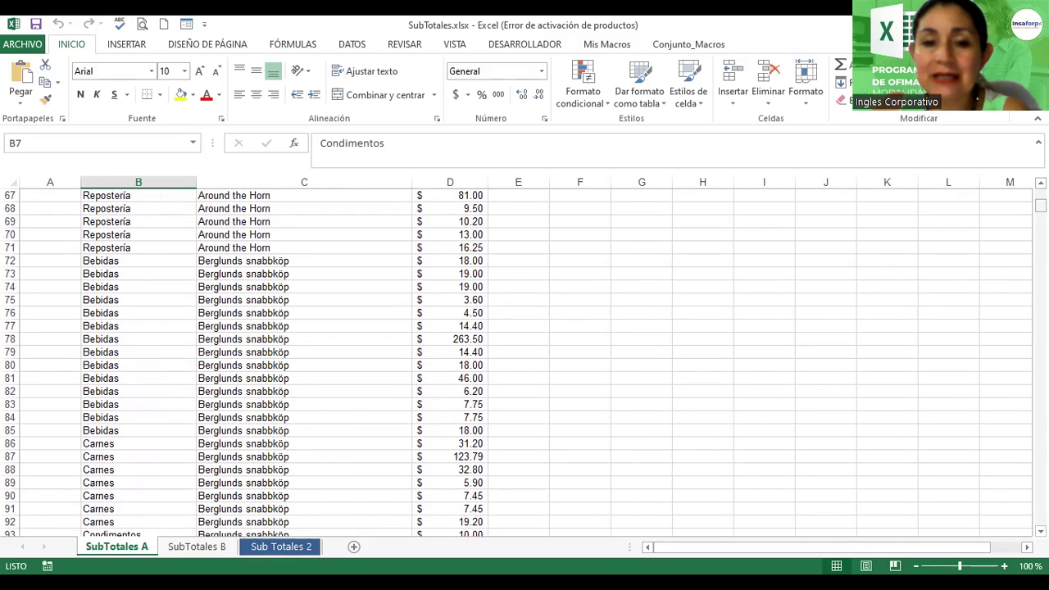
key("ctrl+BackSpace")
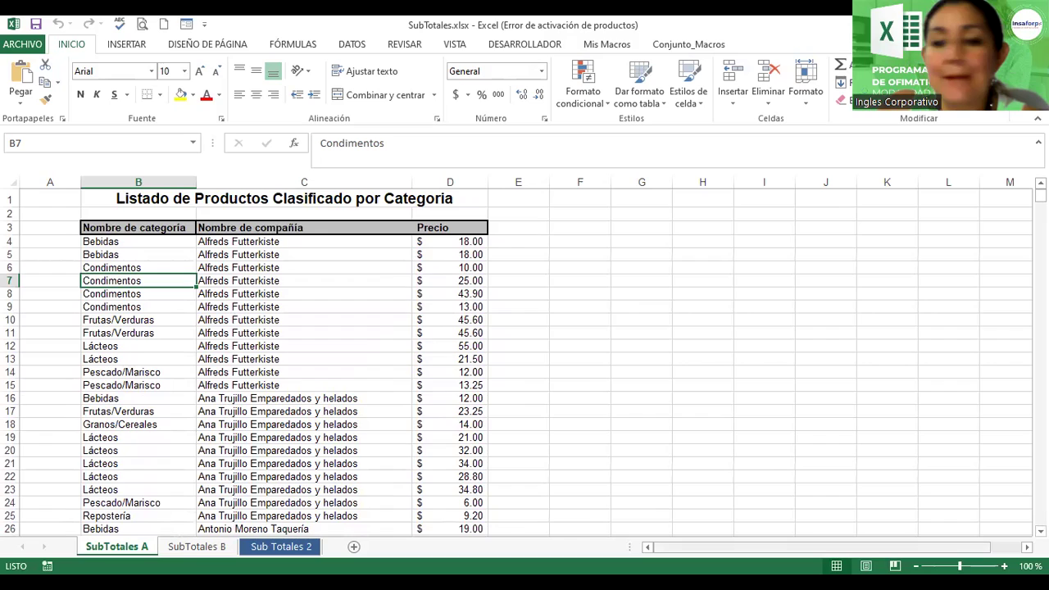
Zoom the sheet to 150% and select the Nombre de compañía header cell.
left_click(1005, 566)
left_click(1004, 565)
left_click(1004, 565)
left_click(1005, 566)
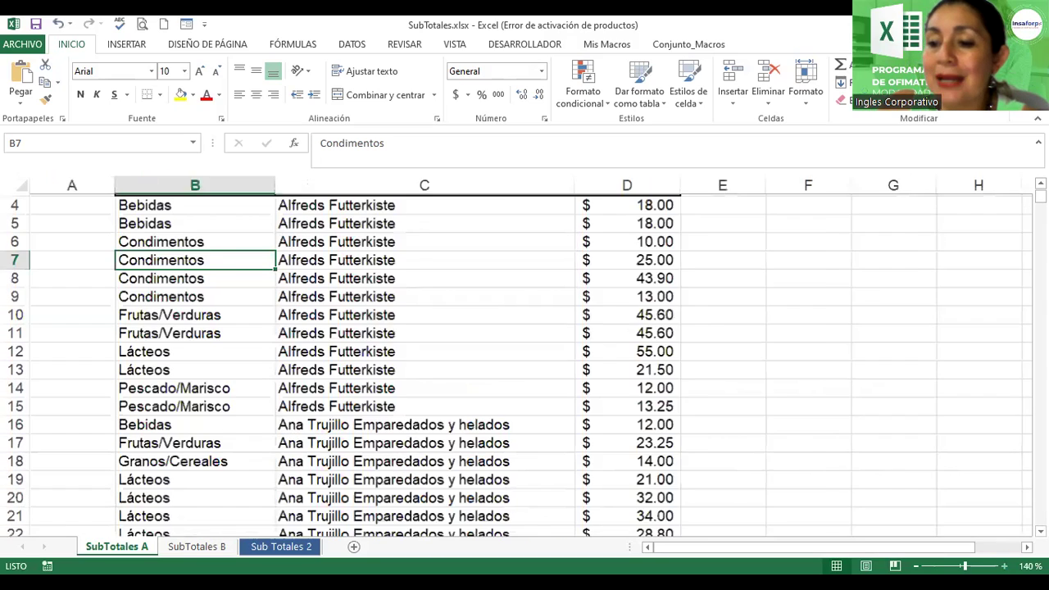
left_click(1004, 566)
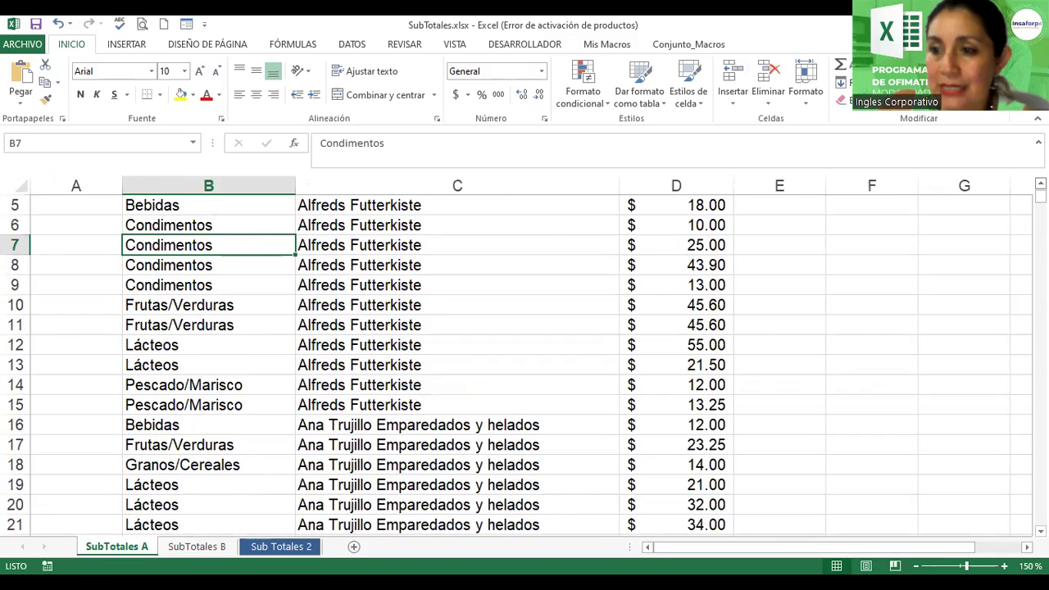
scroll(315, 283, "up", 2)
scroll(316, 283, "up", 1)
left_click(316, 278)
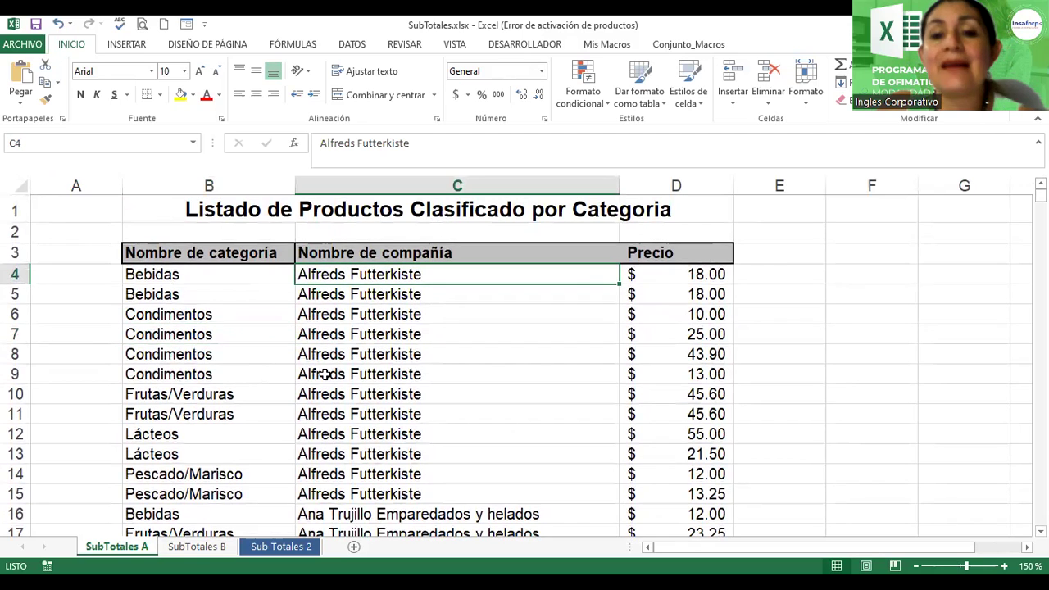
left_click(351, 253)
left_click(204, 254)
left_click(351, 252)
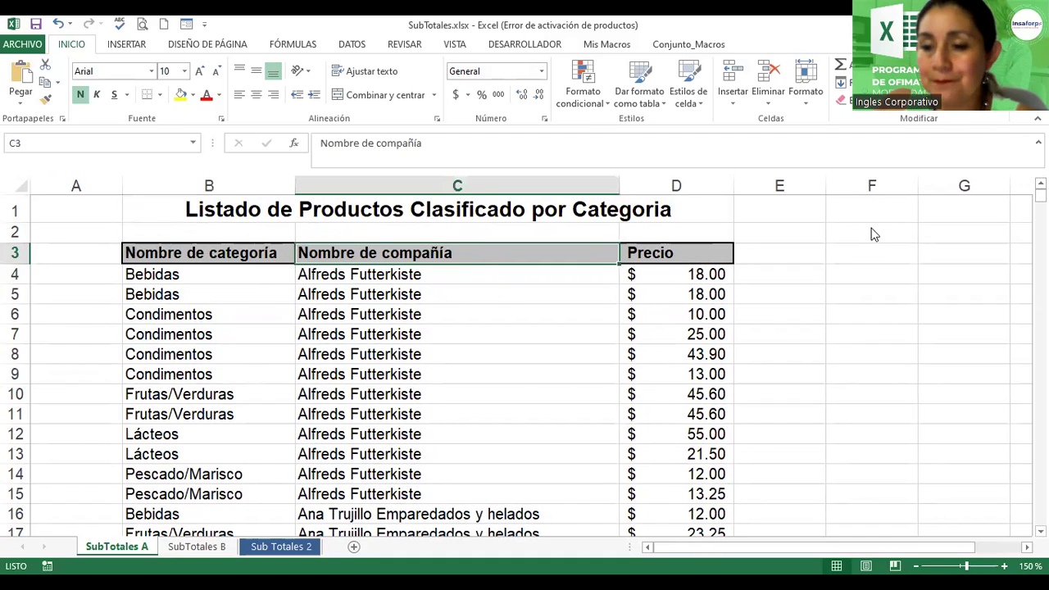
Sort the product table by Nombre de compañía, Valores, A to Z using Datos > Ordenar.
left_click(352, 46)
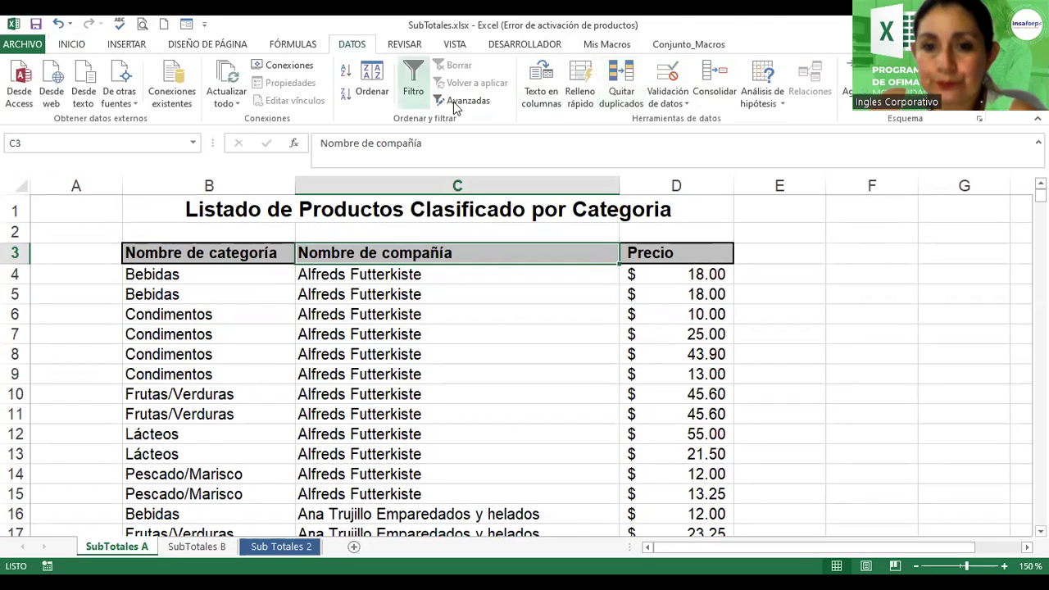
left_click(373, 78)
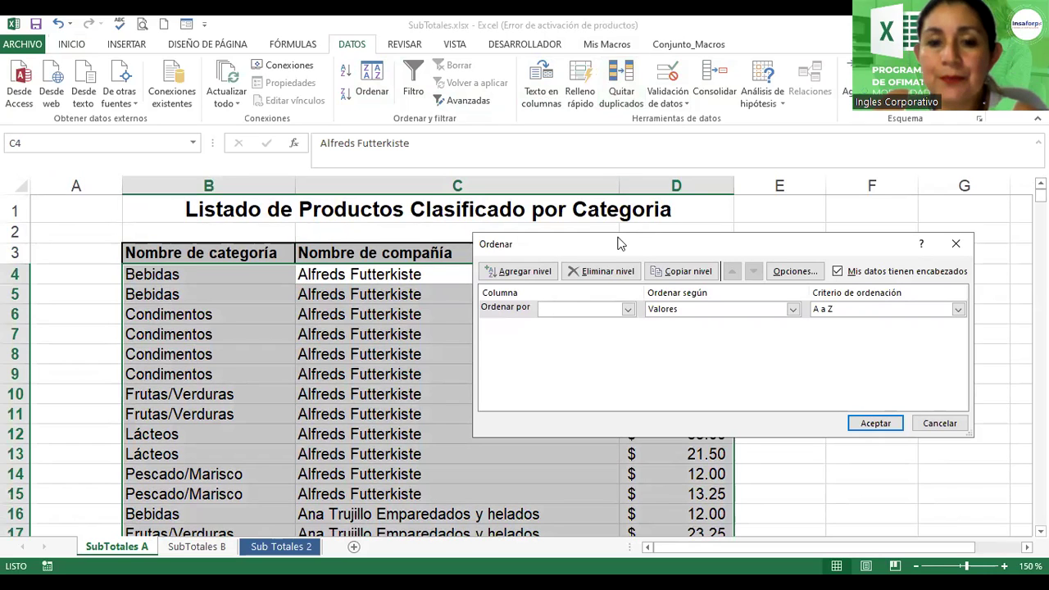
left_click_drag(619, 243, 320, 124)
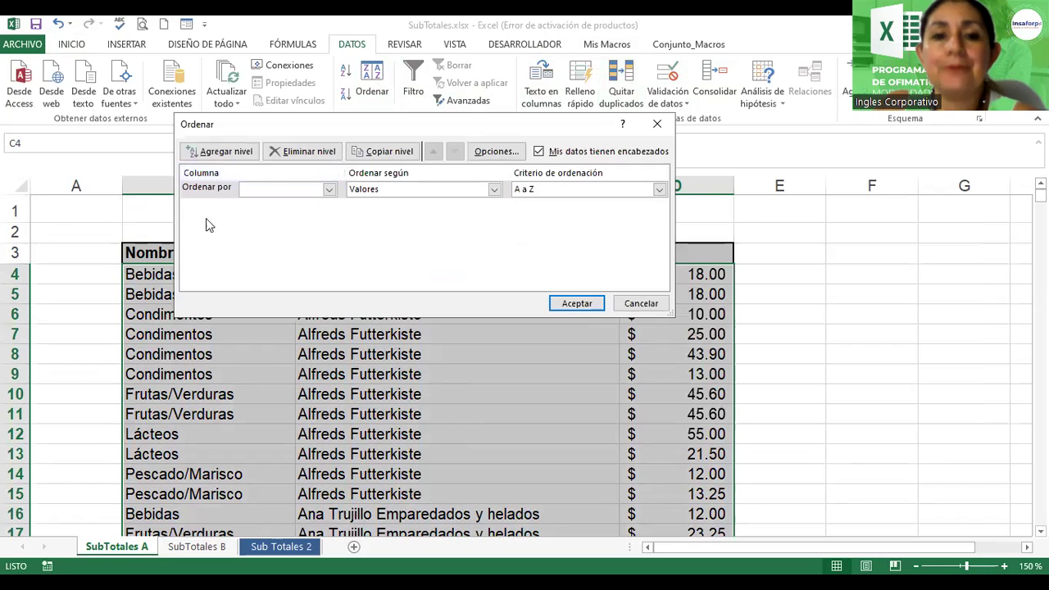
left_click(329, 189)
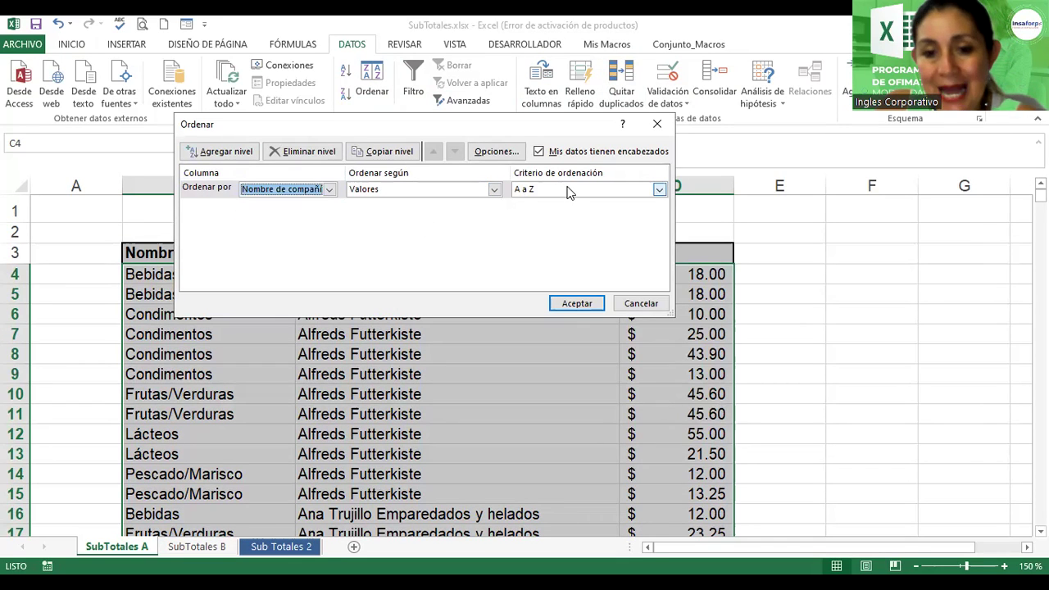
left_click(582, 303)
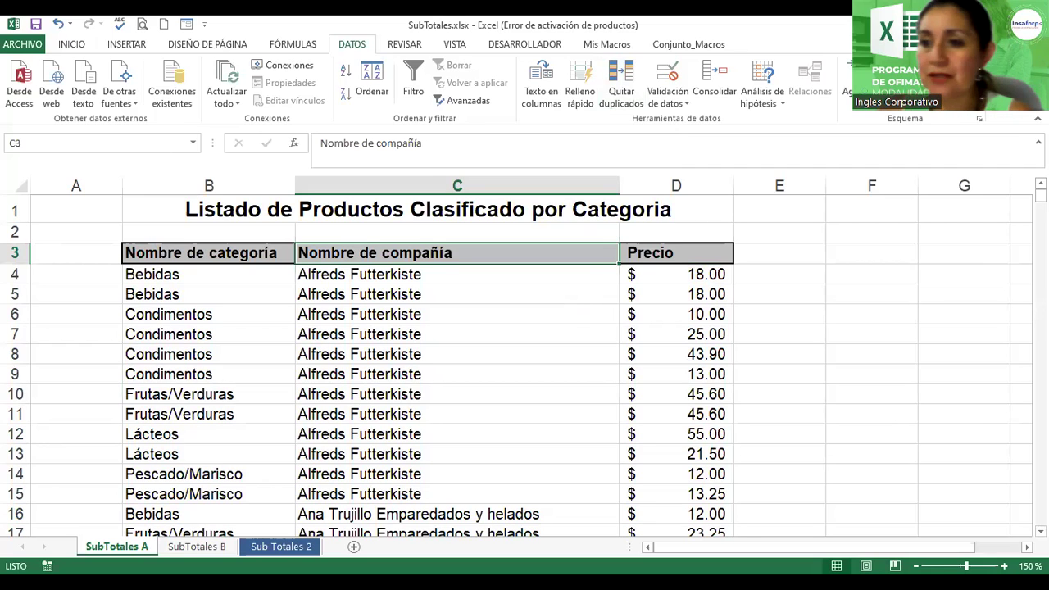
left_click(1041, 531)
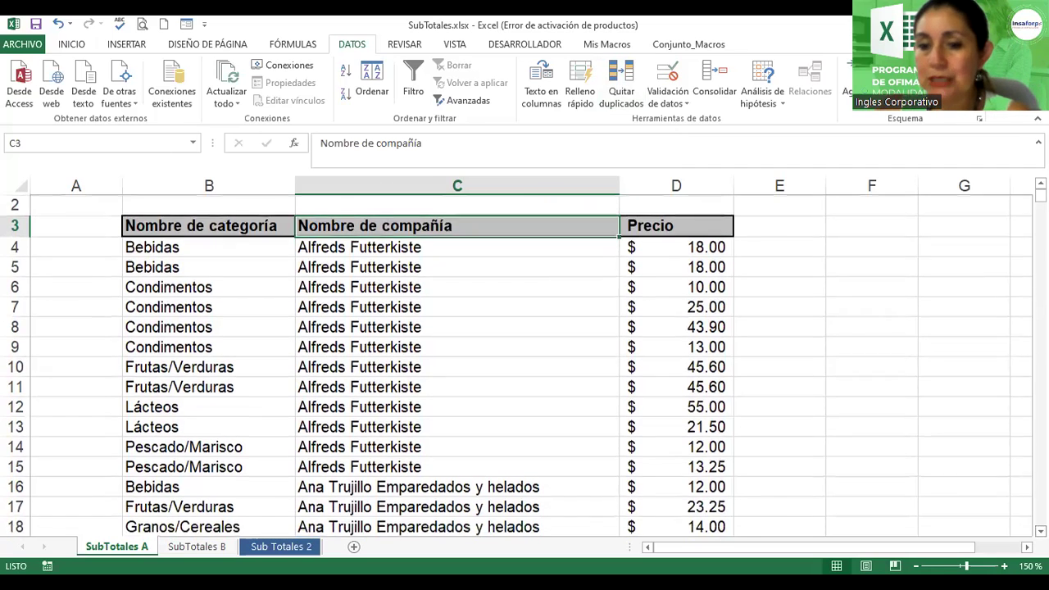
scroll(520, 367, "down", 4)
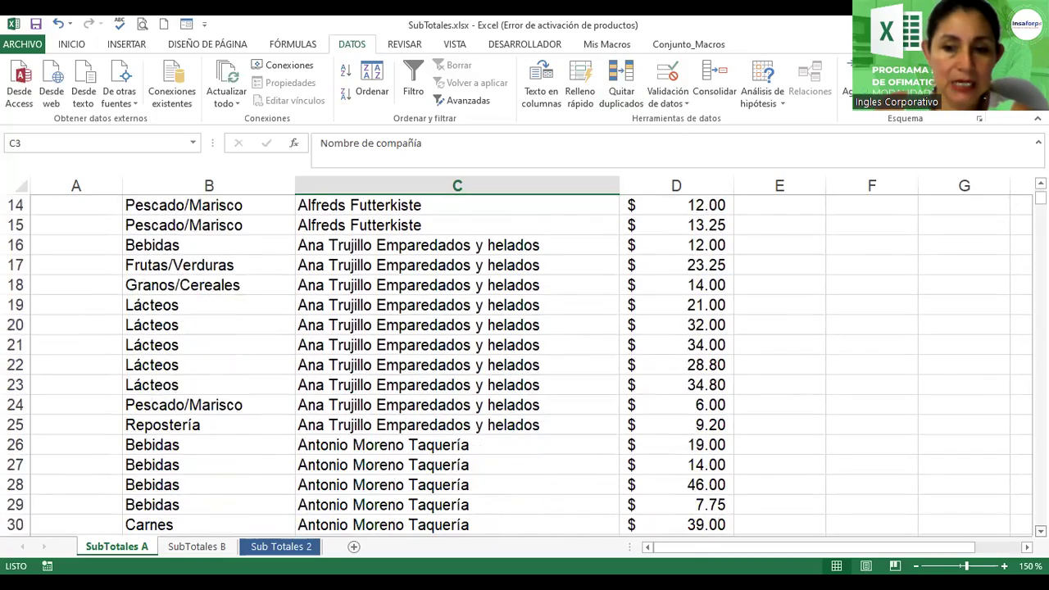
scroll(520, 366, "down", 1)
scroll(520, 367, "down", 2)
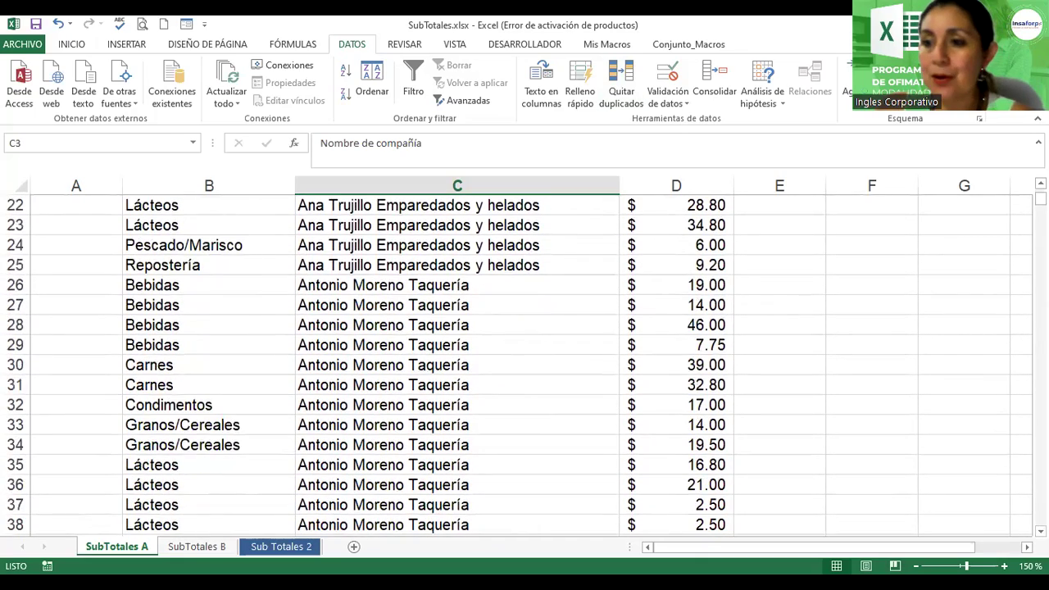
scroll(519, 366, "up", 7)
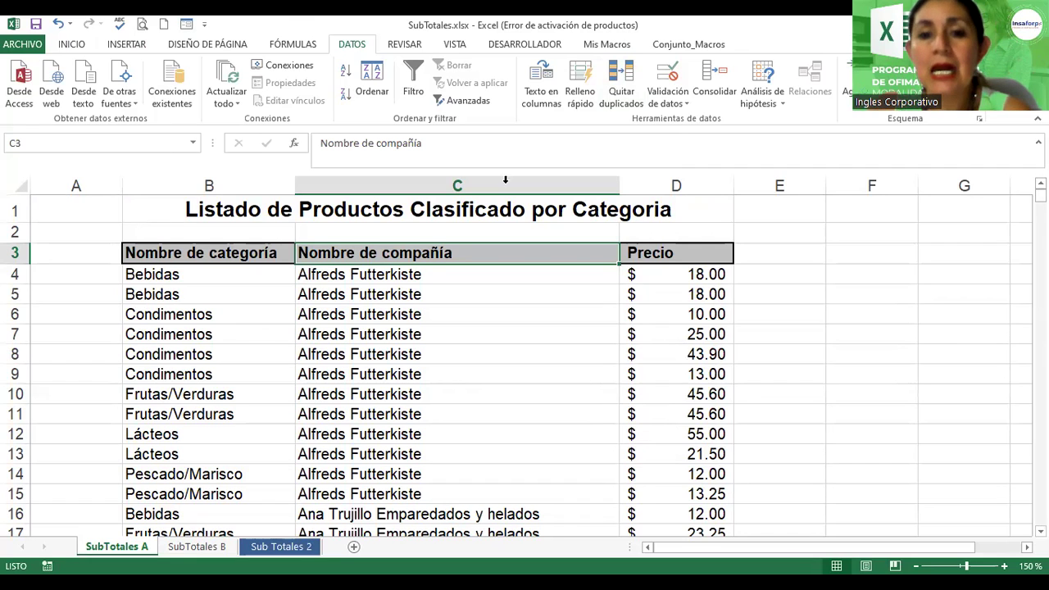
left_click(394, 318)
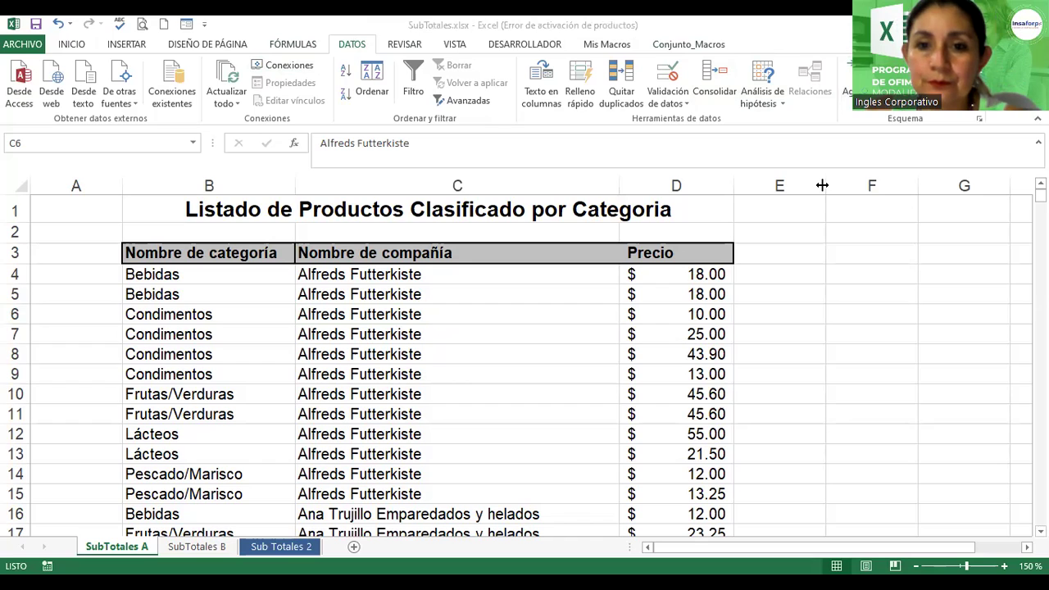
left_click_drag(831, 46, 989, 129)
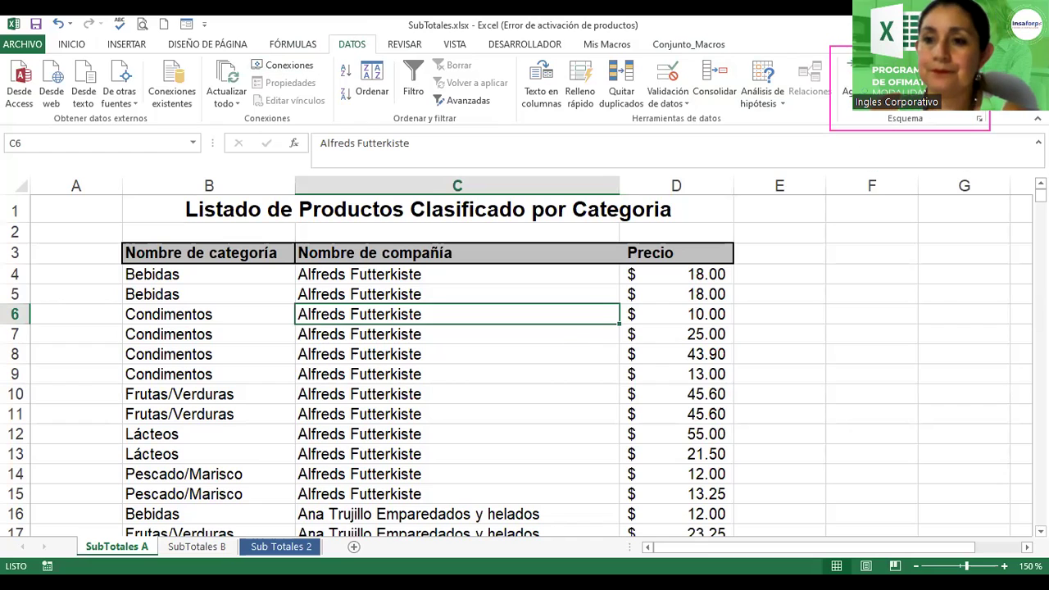
Open Subtotales, keep 'Para cada cambio en' as Nombre de categoría, and drag the dialog upward.
left_click(943, 82)
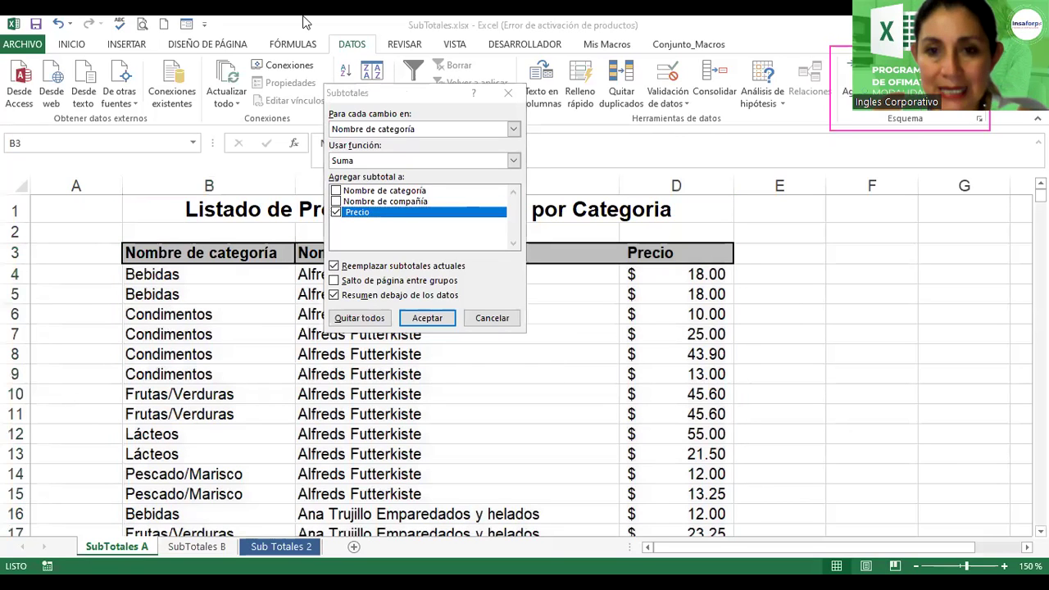
left_click_drag(410, 94, 404, 130)
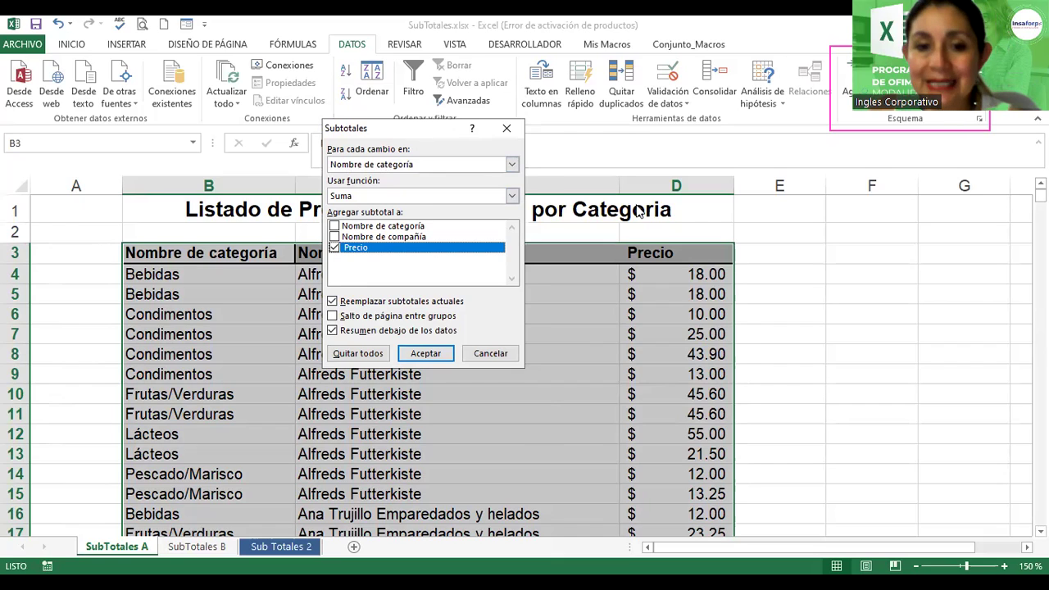
left_click_drag(638, 212, 638, 211)
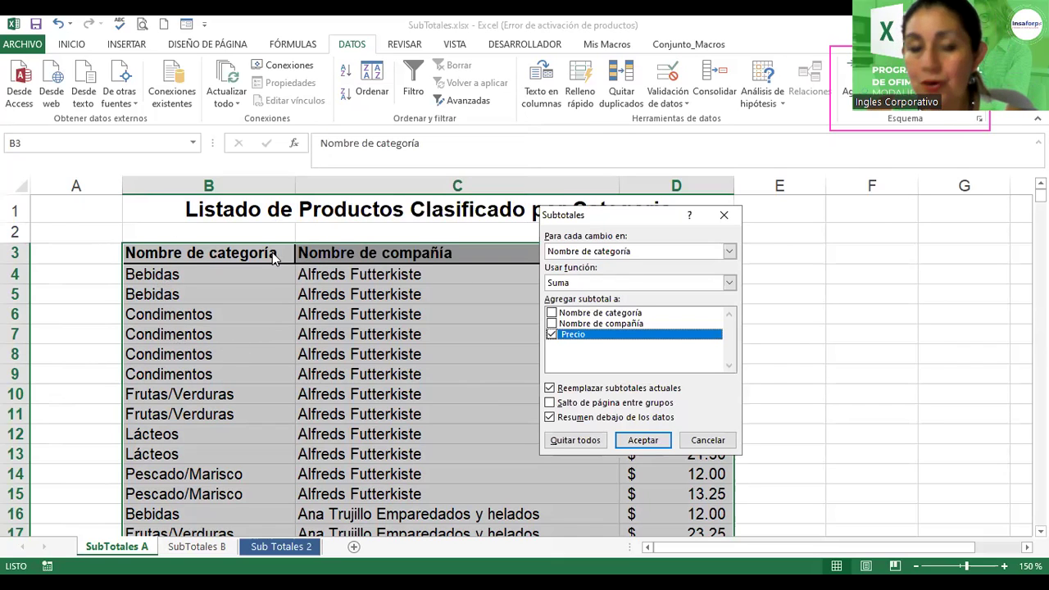
left_click(731, 254)
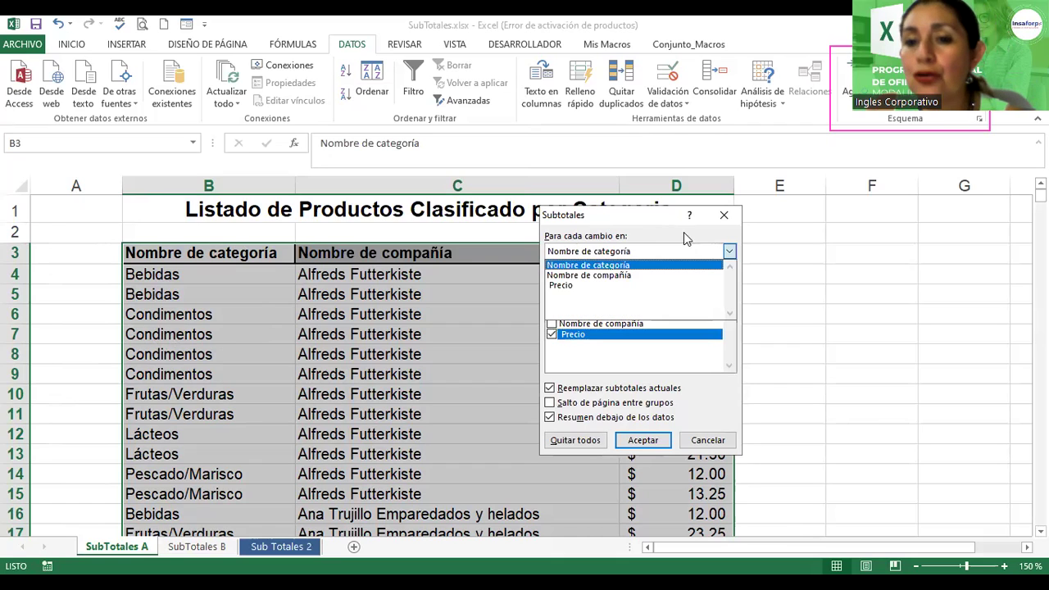
left_click(623, 220)
left_click_drag(621, 220, 473, 261)
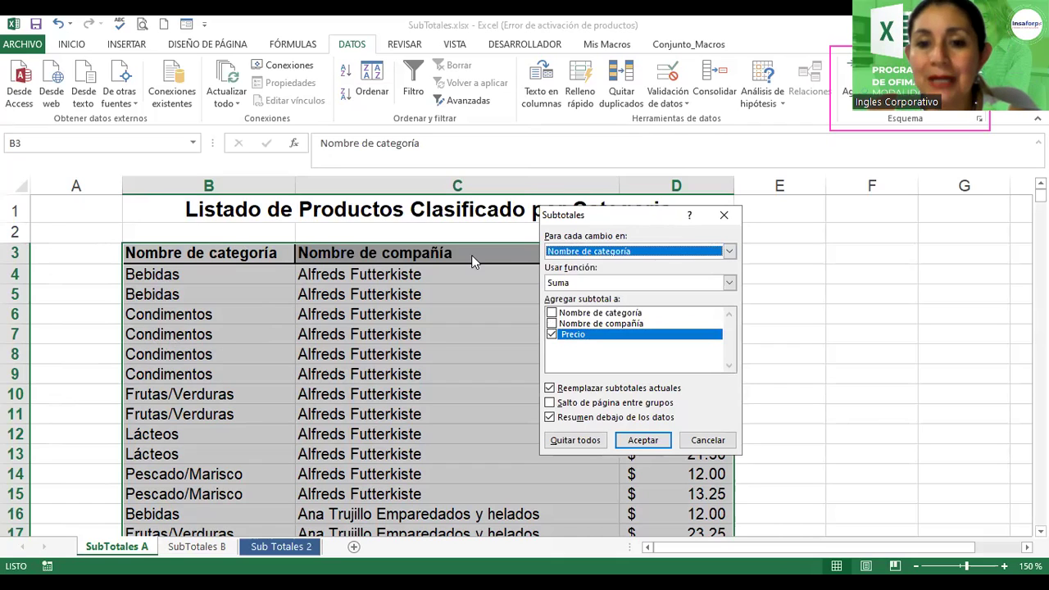
left_click(580, 295)
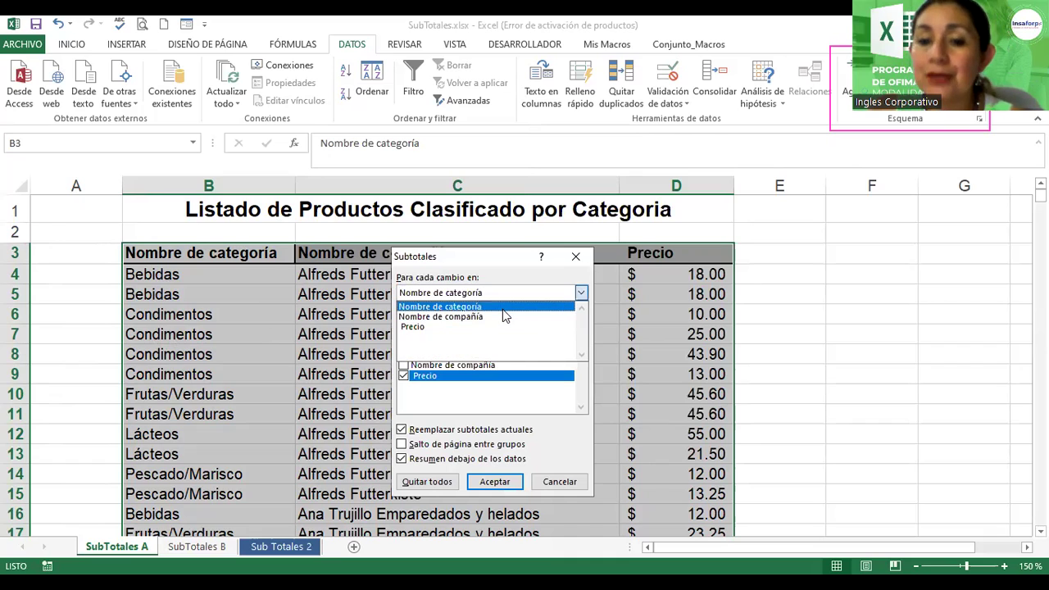
left_click(499, 256)
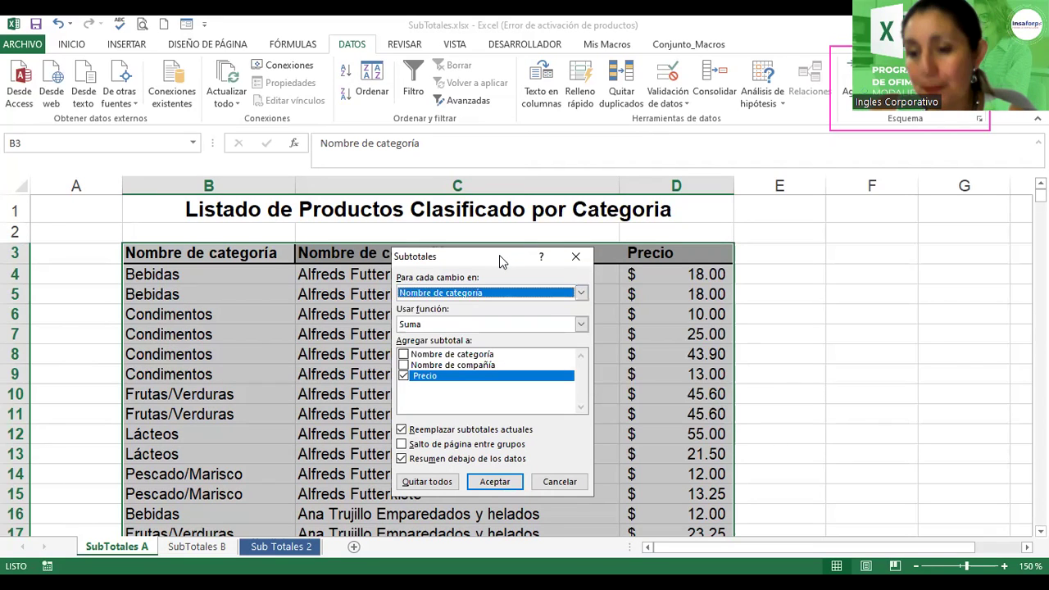
left_click(581, 293)
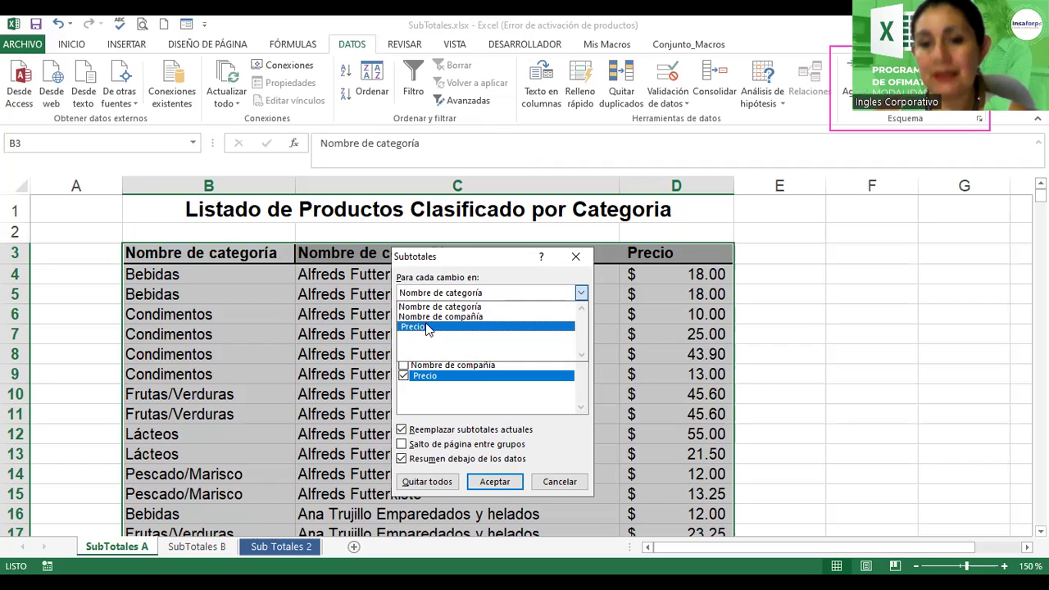
left_click(480, 258)
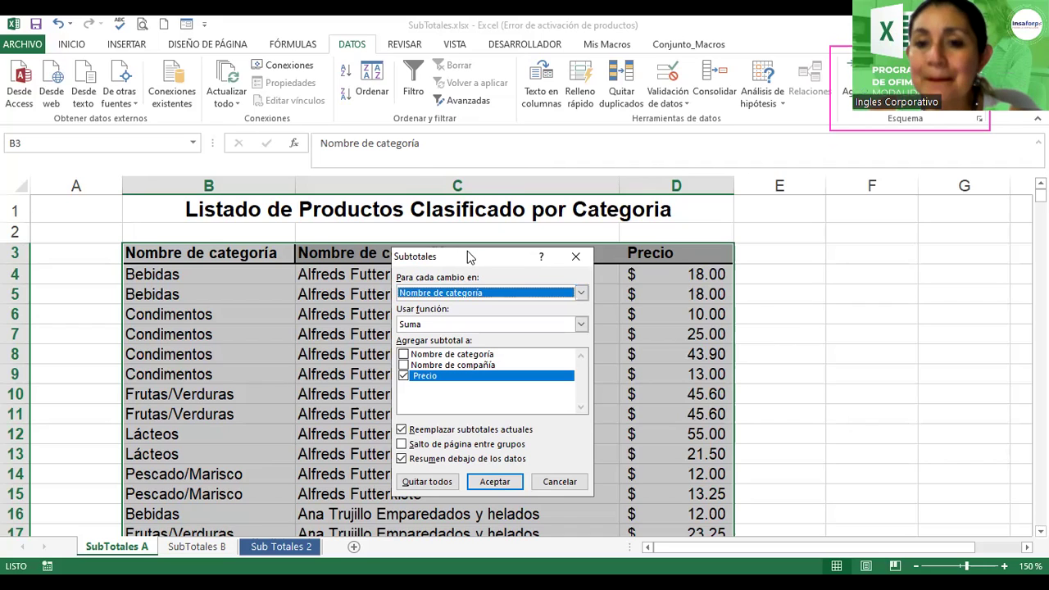
left_click_drag(467, 253, 496, 80)
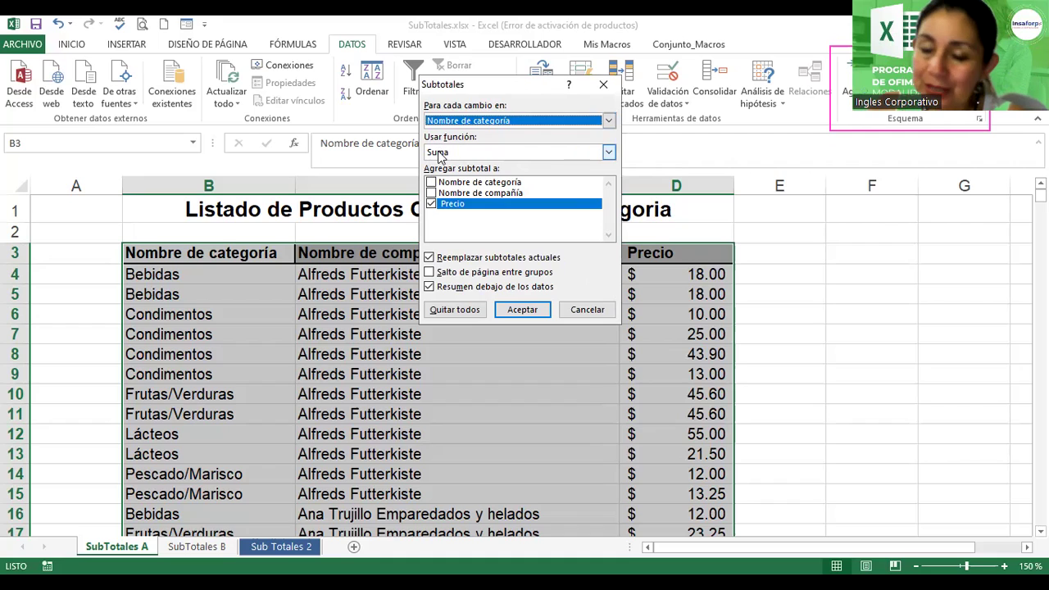
Choose Suma as the function with Precio checked and apply the category subtotals.
left_click(609, 155)
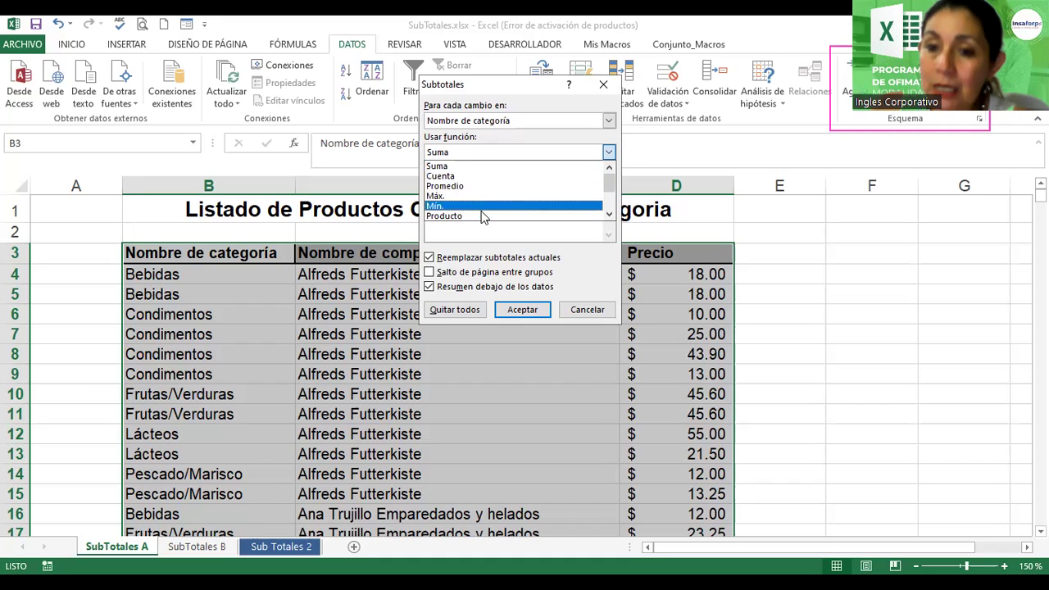
left_click(609, 217)
left_click(609, 216)
left_click(609, 217)
left_click(609, 216)
left_click(609, 217)
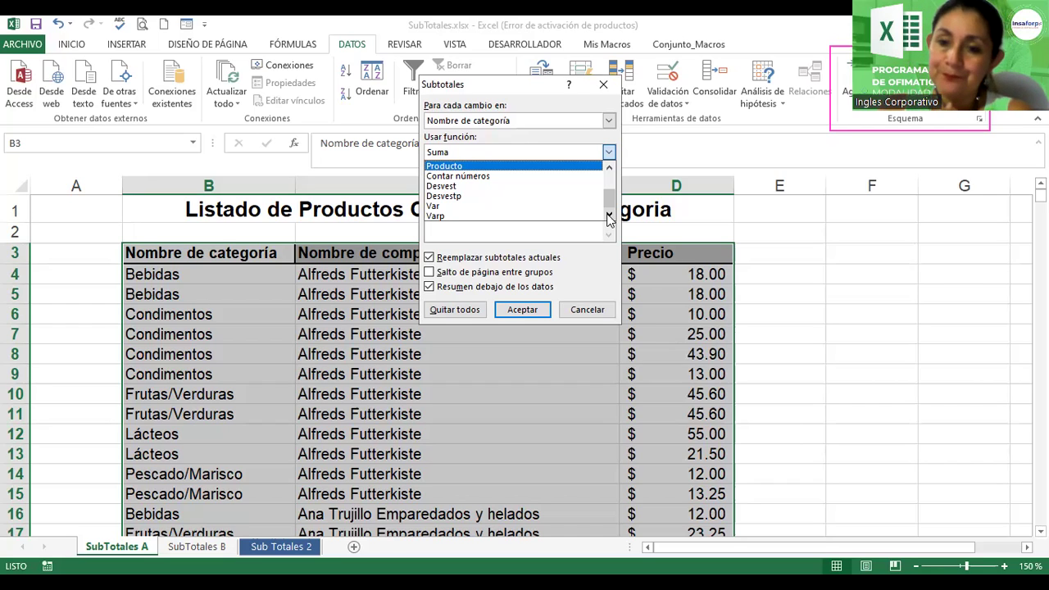
scroll(610, 197, "up", 2)
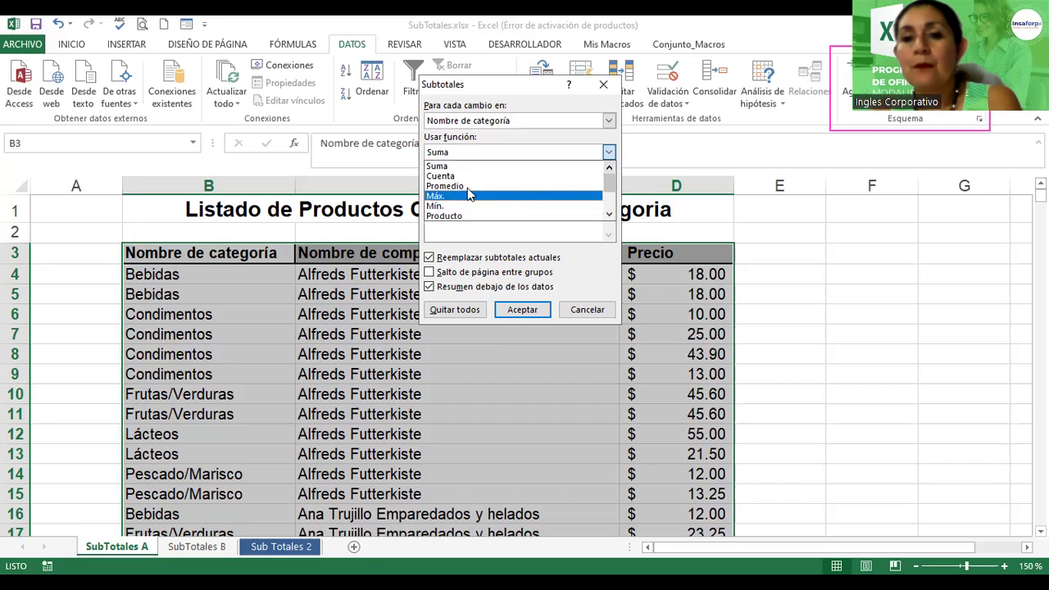
left_click(478, 169)
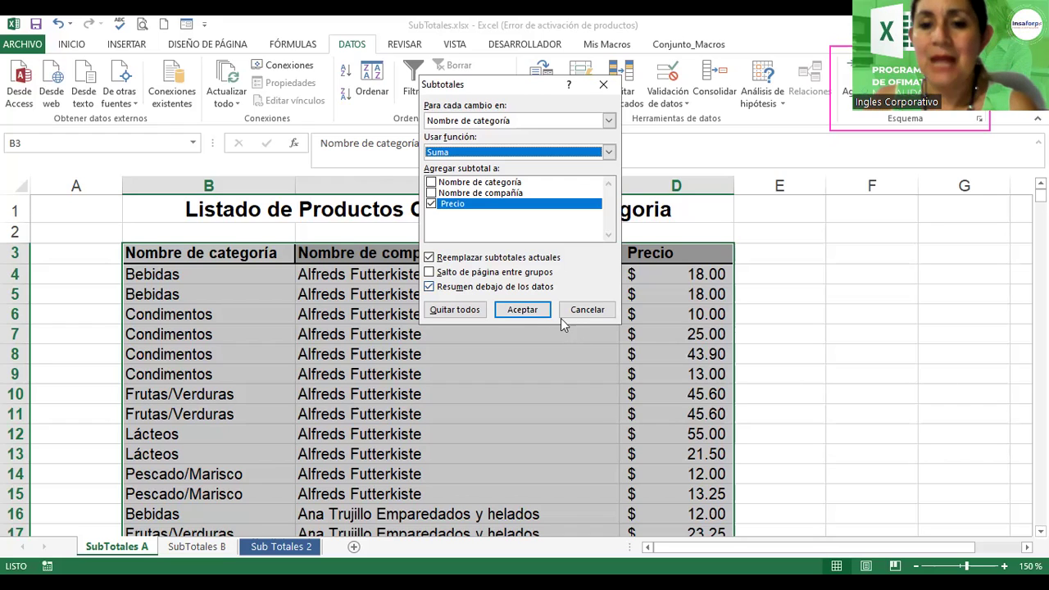
left_click(529, 309)
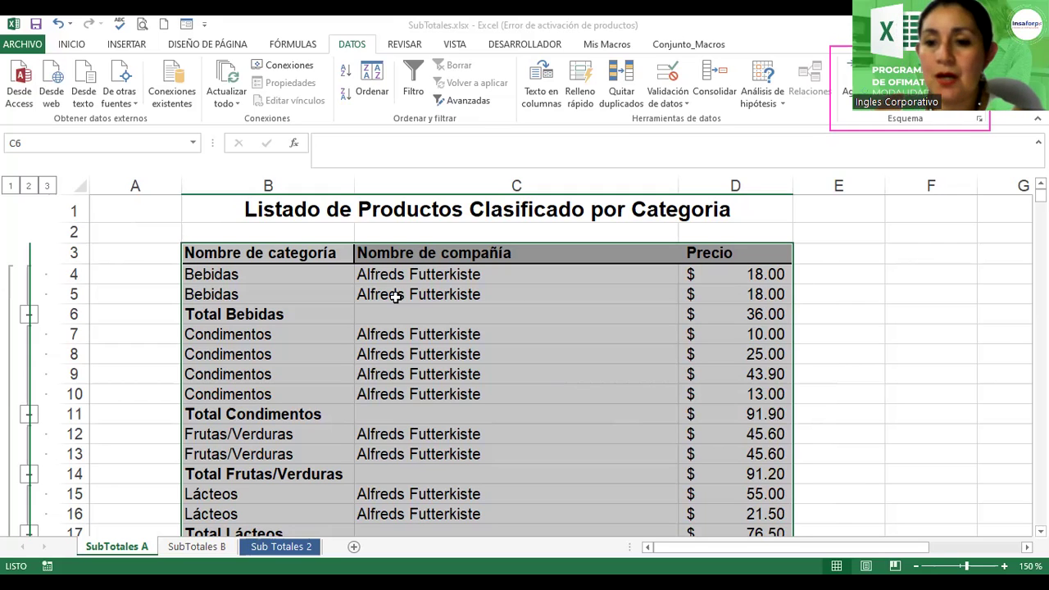
left_click(628, 312)
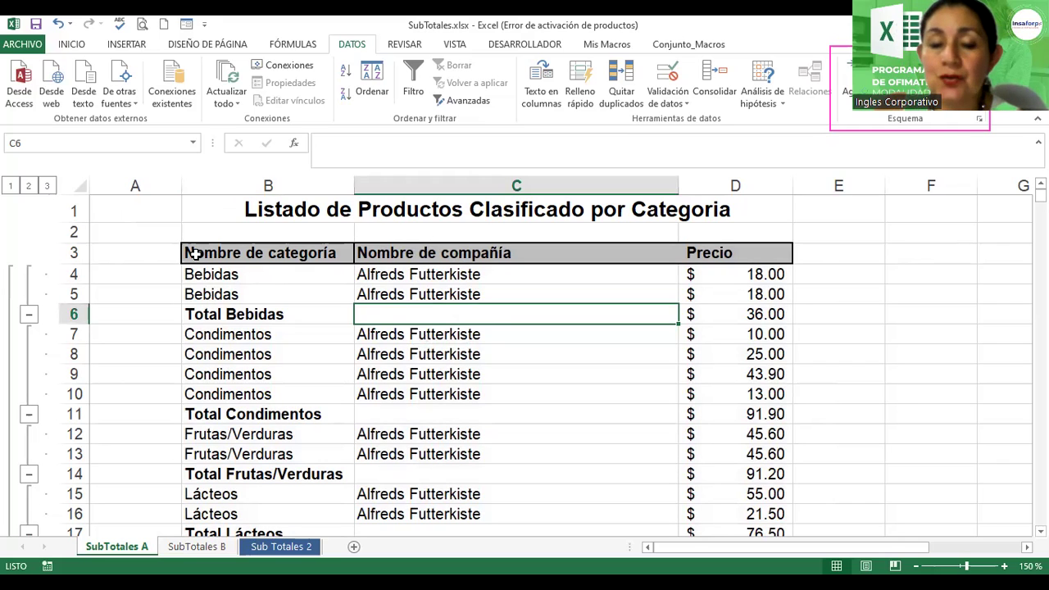
left_click(206, 279)
left_click(207, 292)
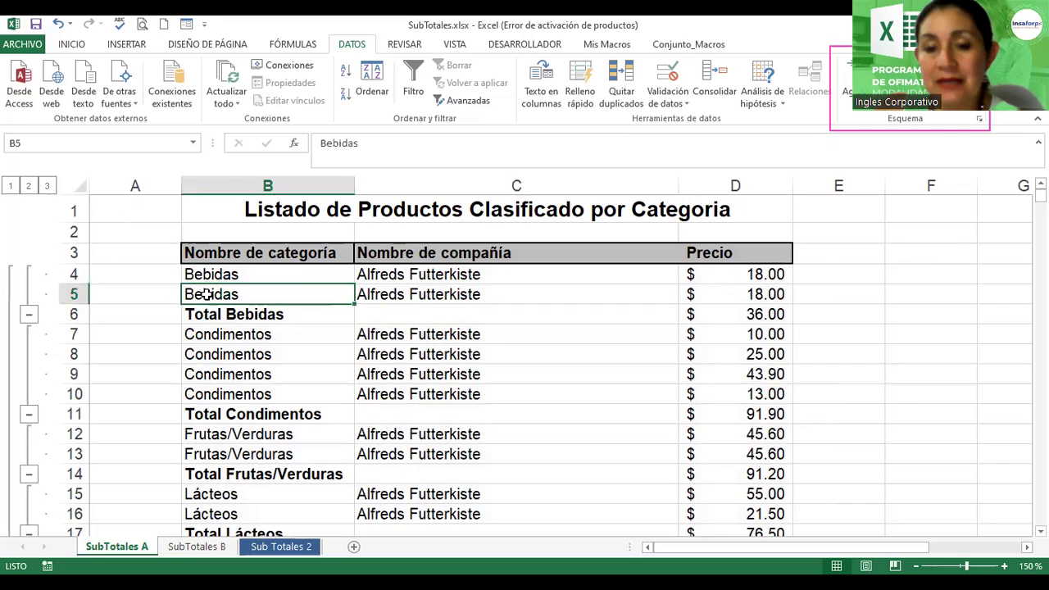
left_click_drag(465, 275, 464, 291)
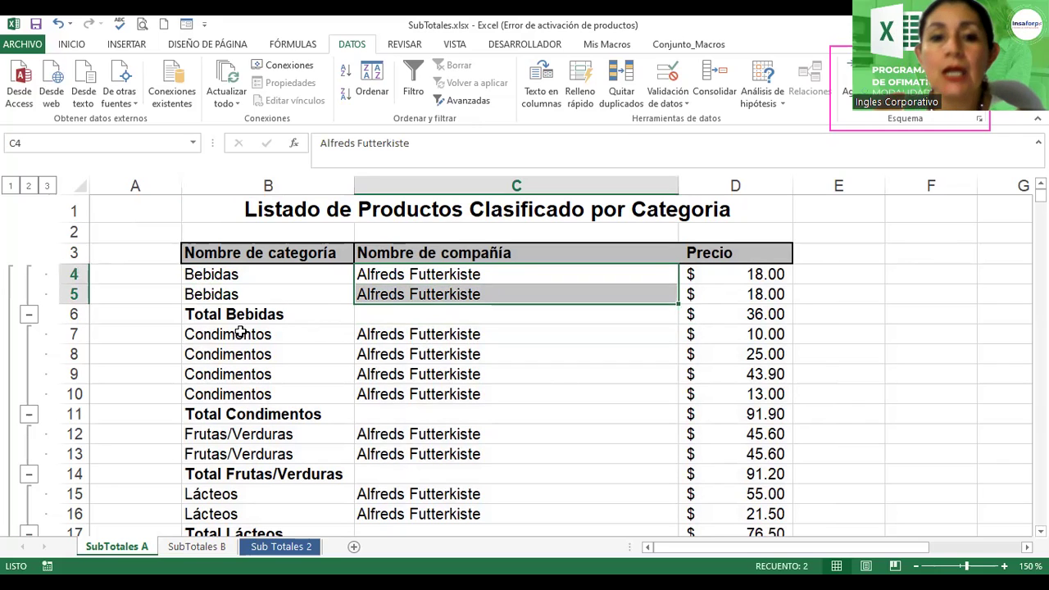
left_click_drag(236, 334, 236, 391)
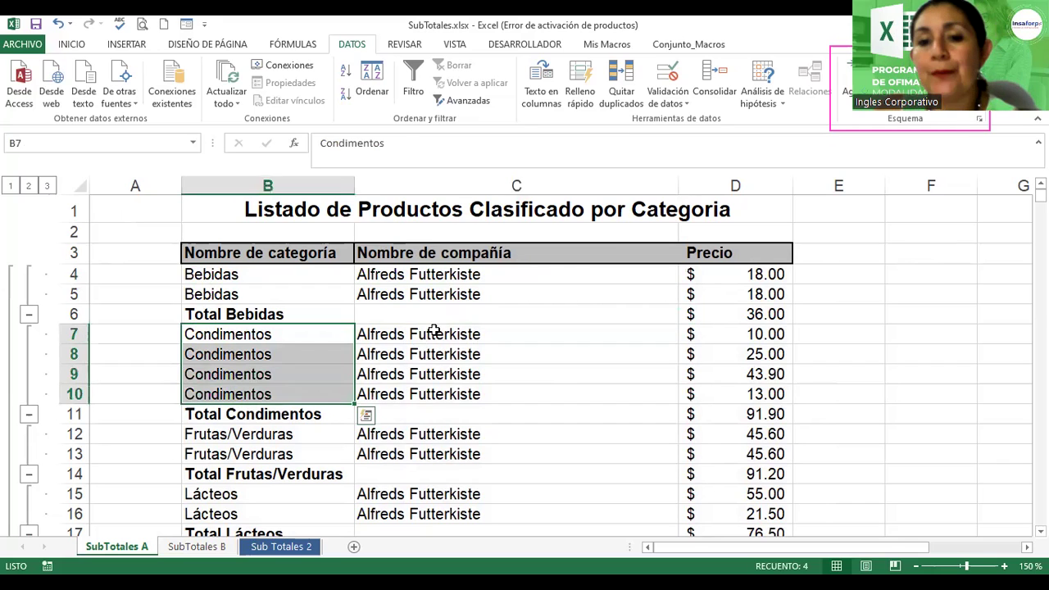
left_click_drag(433, 331, 439, 392)
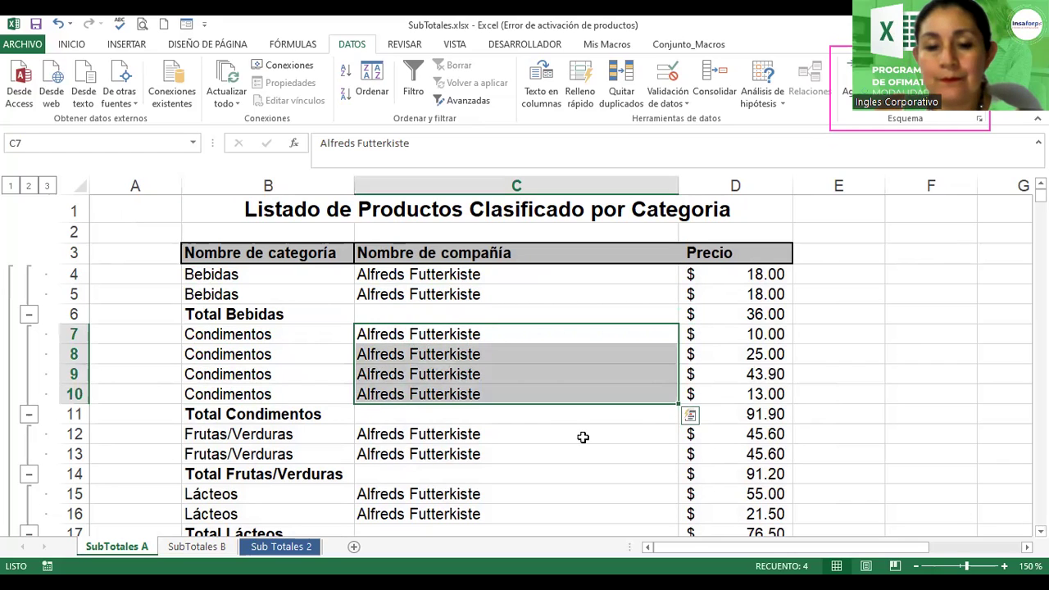
left_click(628, 412)
left_click(718, 412)
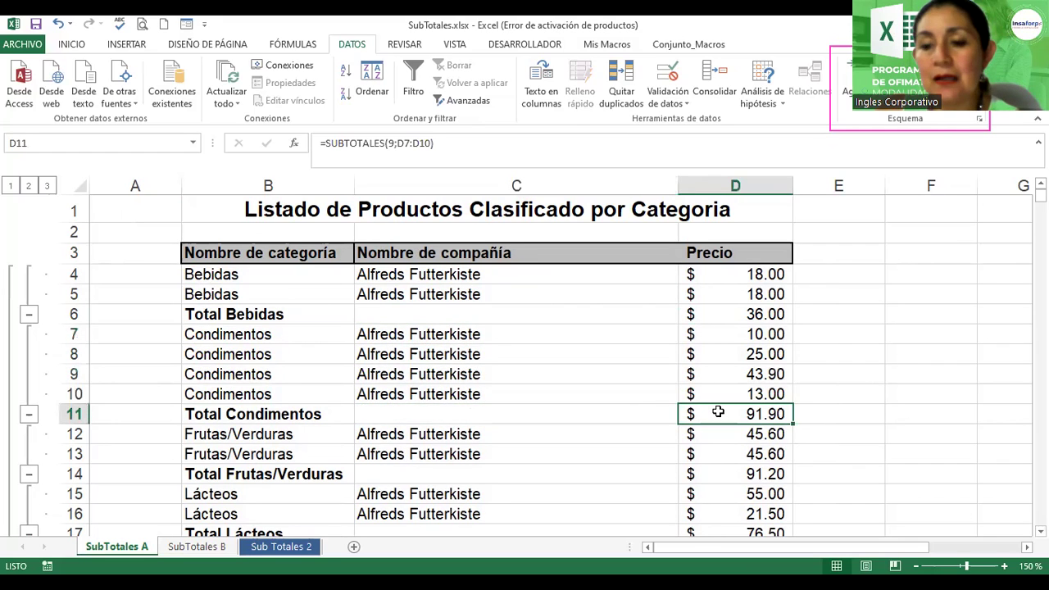
Inspect the =SUBTOTALES(9;…) formulas in D11, D14 and D17 without changing them.
double_click(718, 411)
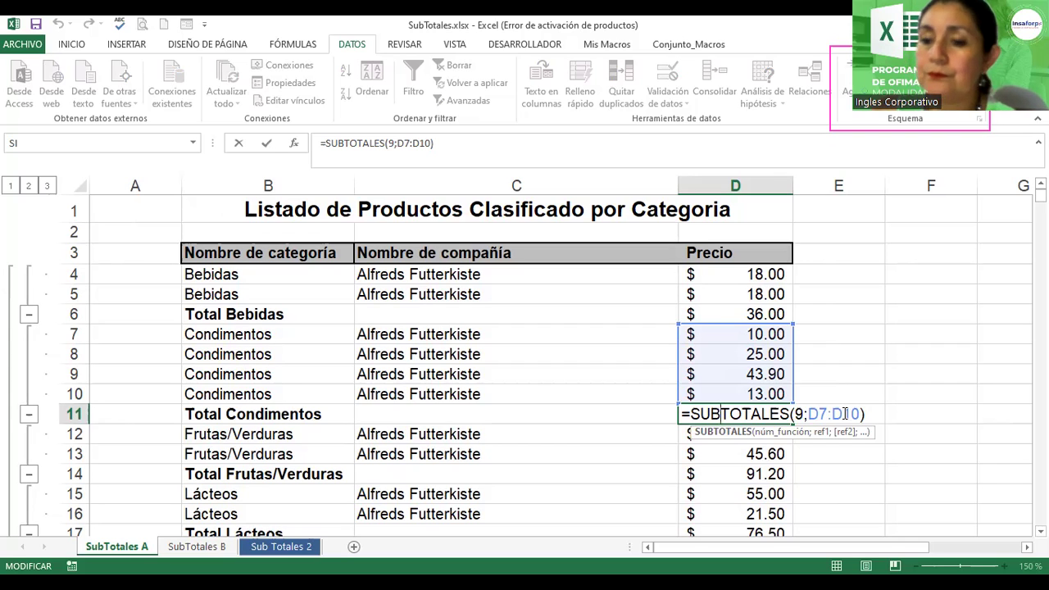
key("Return")
scroll(328, 396, "down", 2)
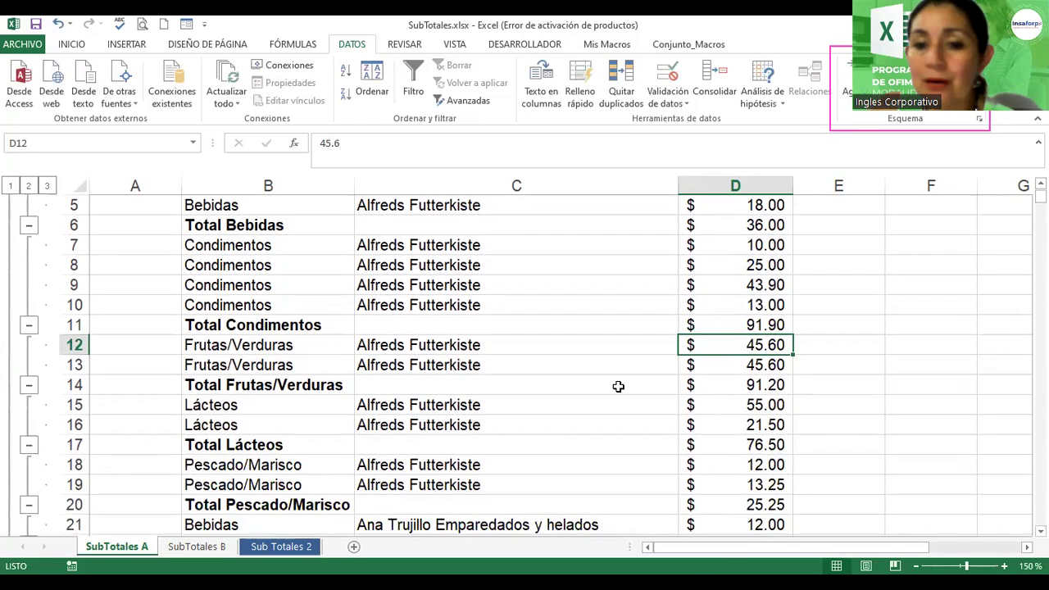
left_click(764, 387)
double_click(764, 387)
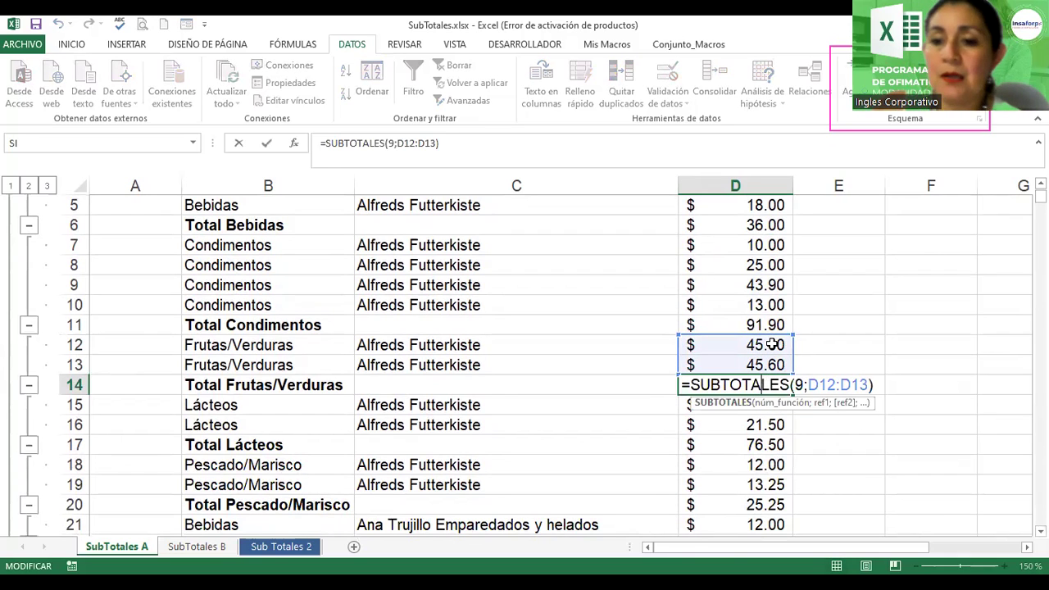
key("Return")
key("Down")
key("Down")
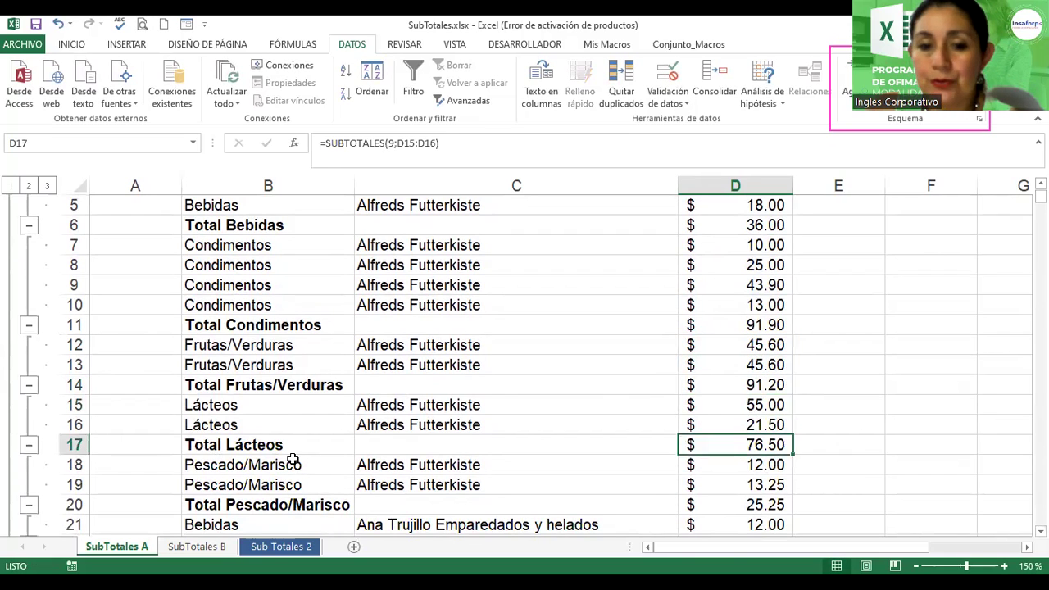
key("F2")
Scroll to the end of the list to show the Total general of 56,500.91 in row 2757.
scroll(524, 366, "down", 4)
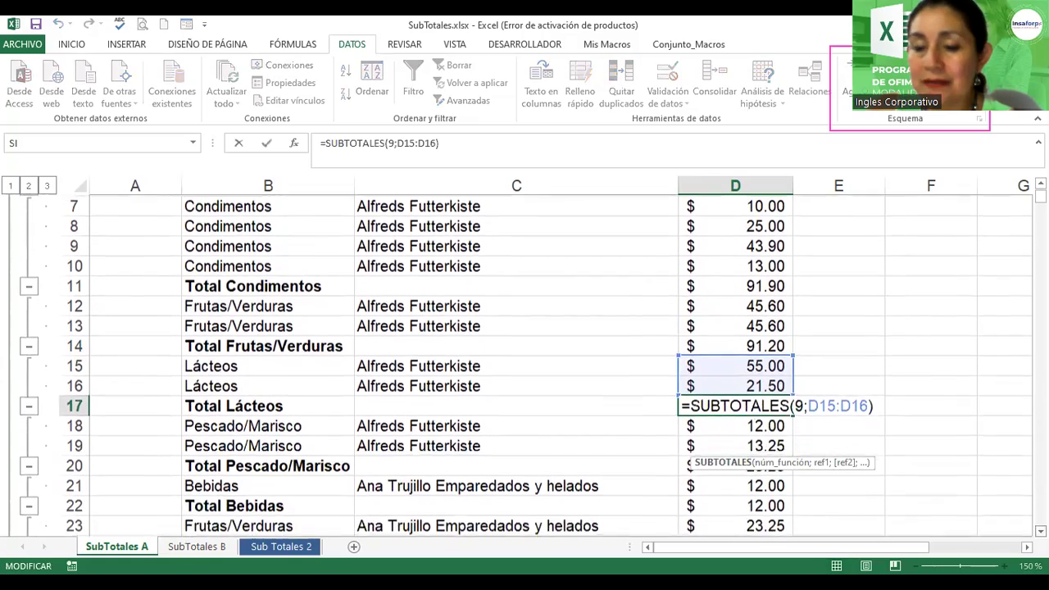
scroll(524, 366, "down", 1)
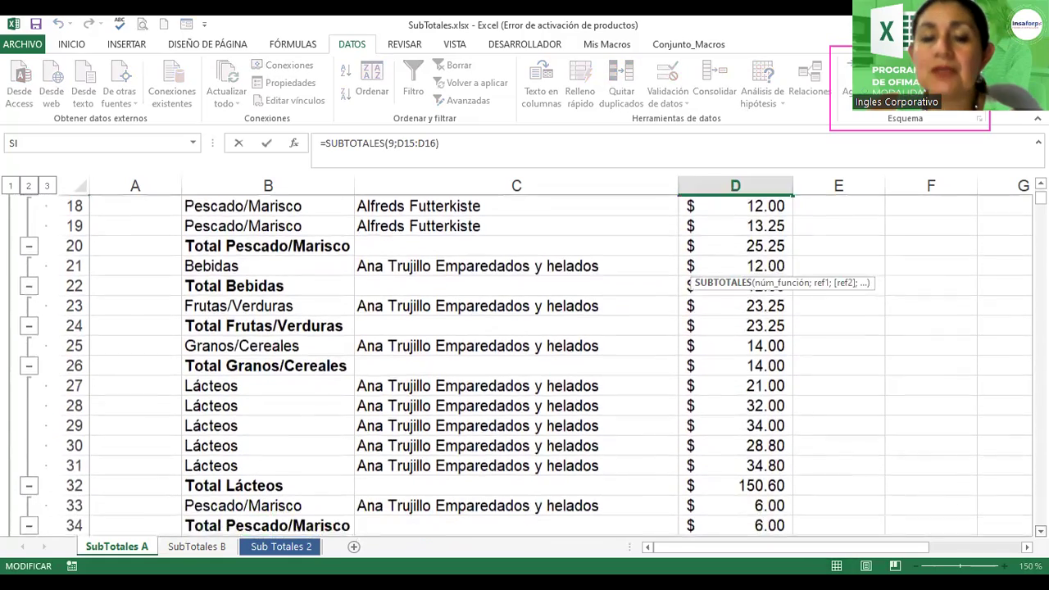
scroll(525, 366, "down", 1)
scroll(525, 367, "down", 1)
scroll(524, 366, "down", 1)
scroll(524, 366, "down", 1)
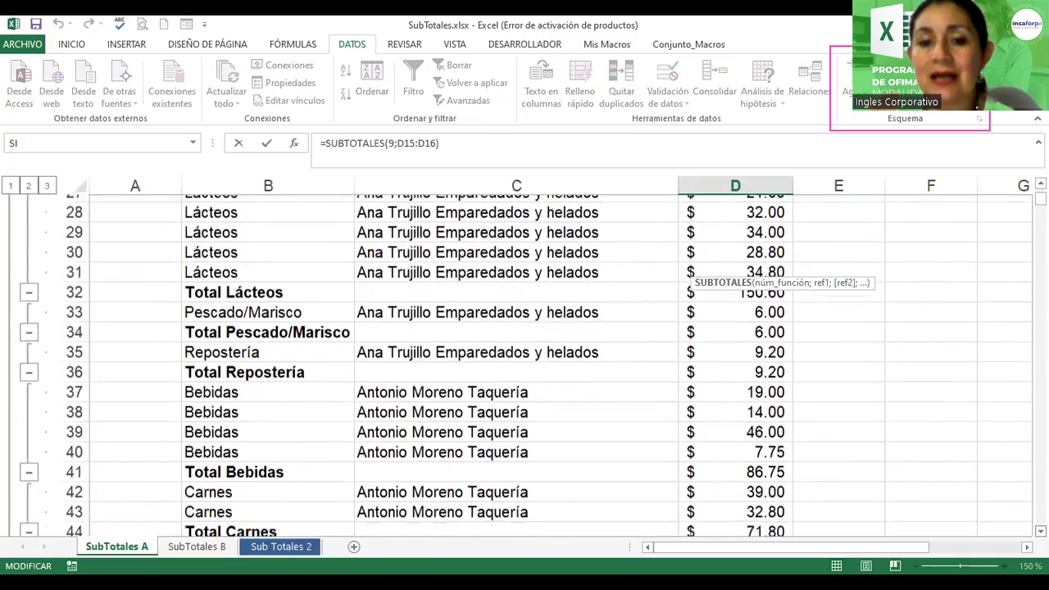
scroll(524, 366, "down", 1)
scroll(525, 366, "down", 1)
scroll(525, 366, "down", 2)
scroll(525, 366, "down", 1)
scroll(525, 366, "down", 3)
scroll(525, 366, "down", 3)
scroll(525, 366, "down", 3)
scroll(525, 366, "down", 2)
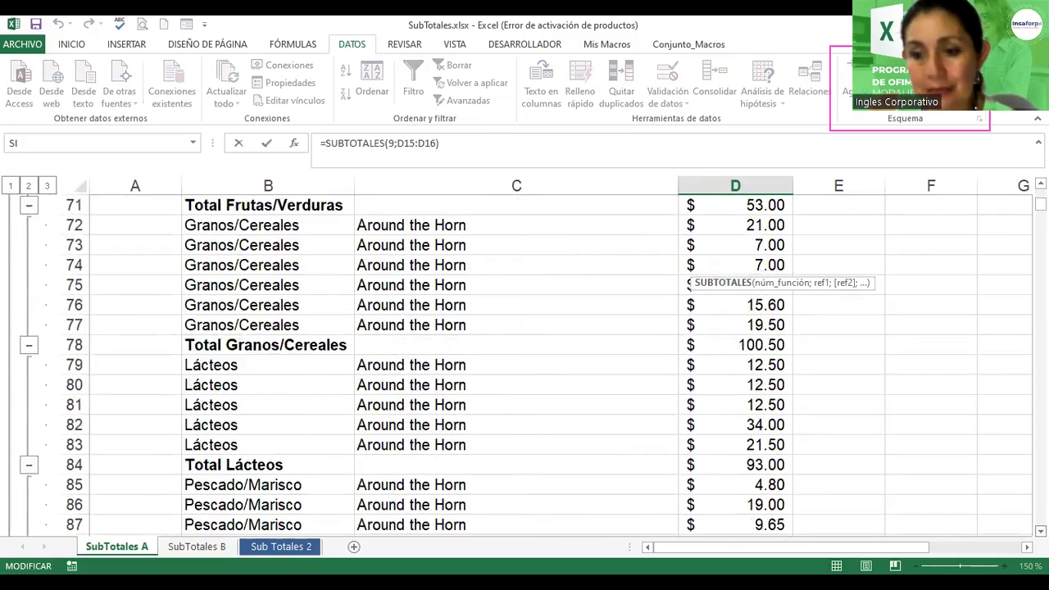
scroll(525, 367, "down", 1)
left_click_drag(1040, 204, 1040, 519)
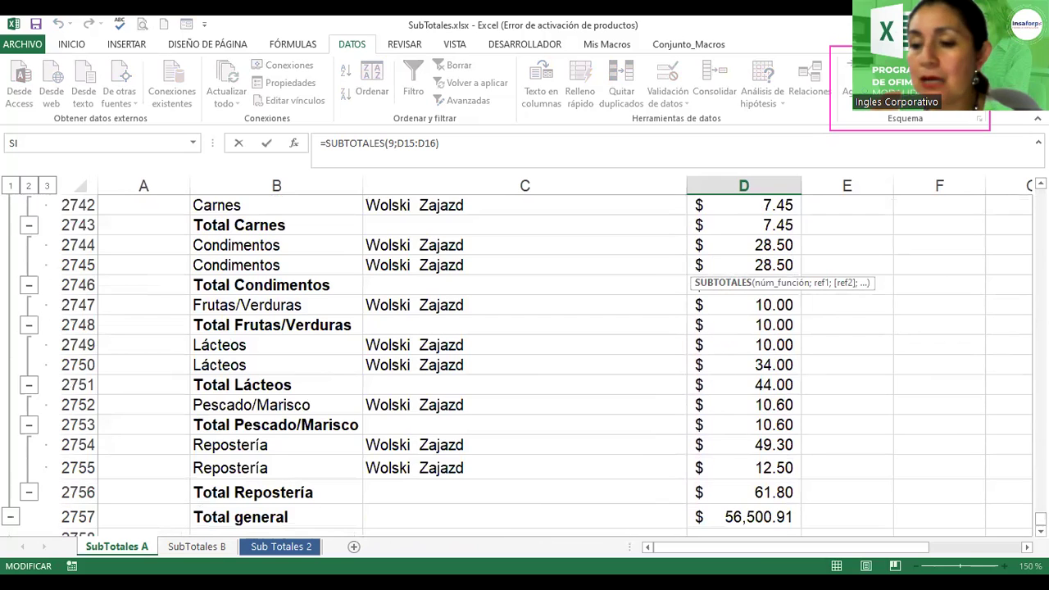
scroll(807, 380, "down", 2)
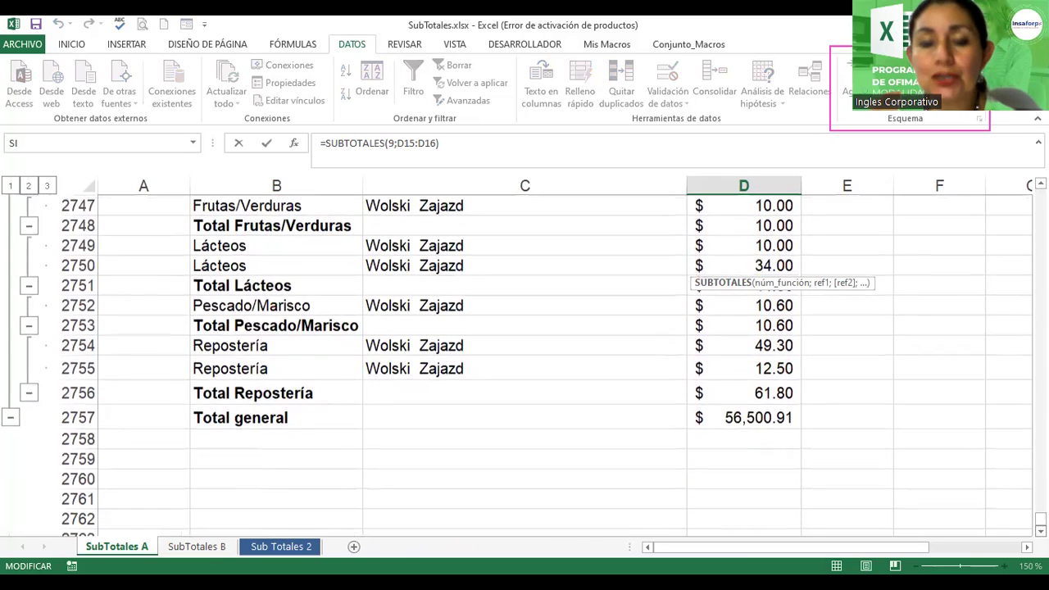
Select the Total general value on SubTotales A to review the Nombre de categoría / Suma on Precio subtotals.
left_click(758, 404)
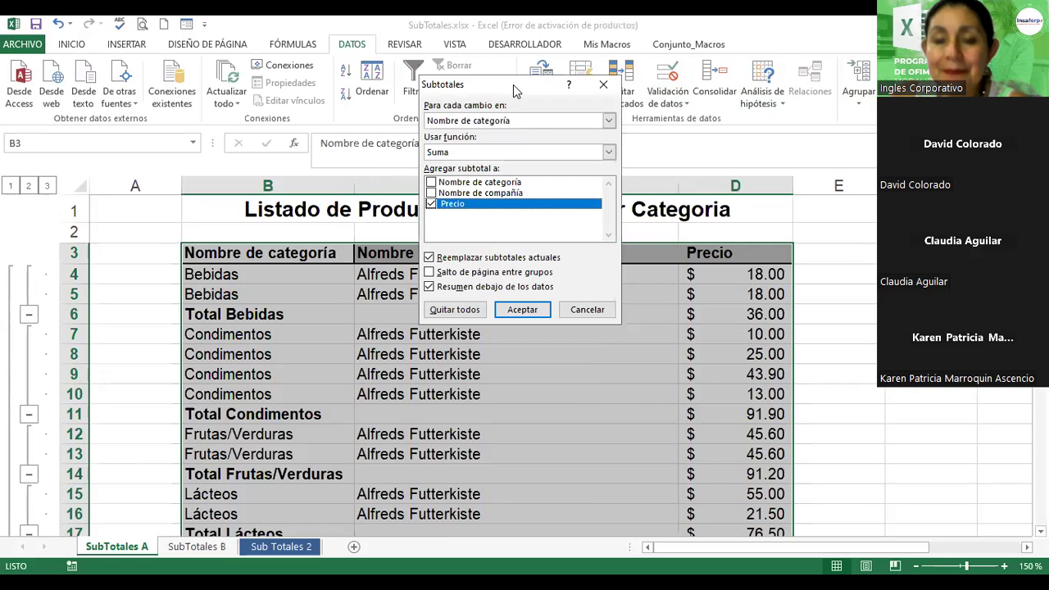
Reapply Suma on Precio per Nombre de categoría, keeping totals like Total Bebidas 36.00.
left_click_drag(513, 85, 523, 238)
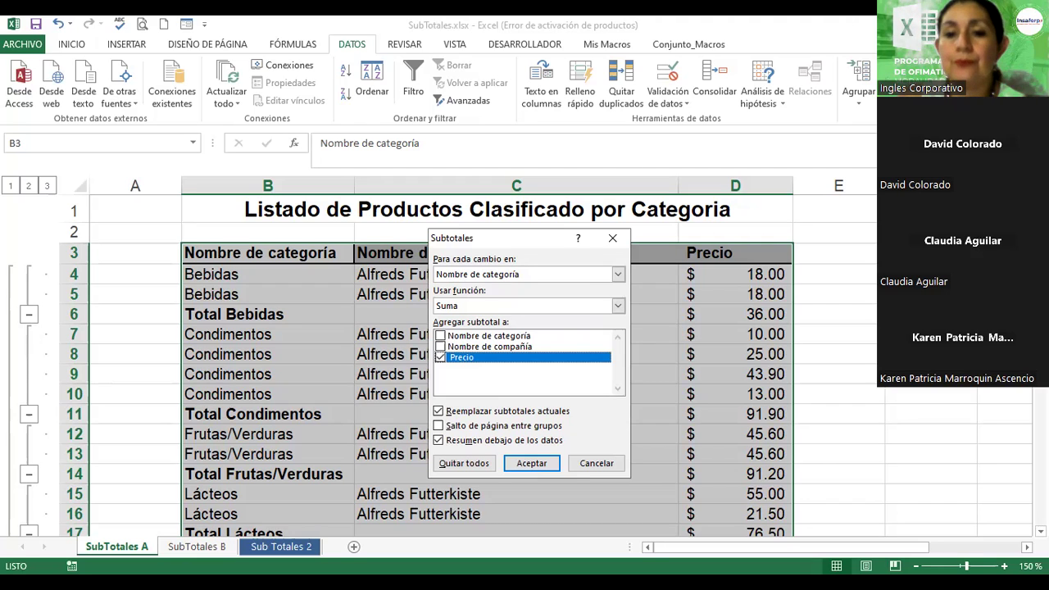
left_click(622, 305)
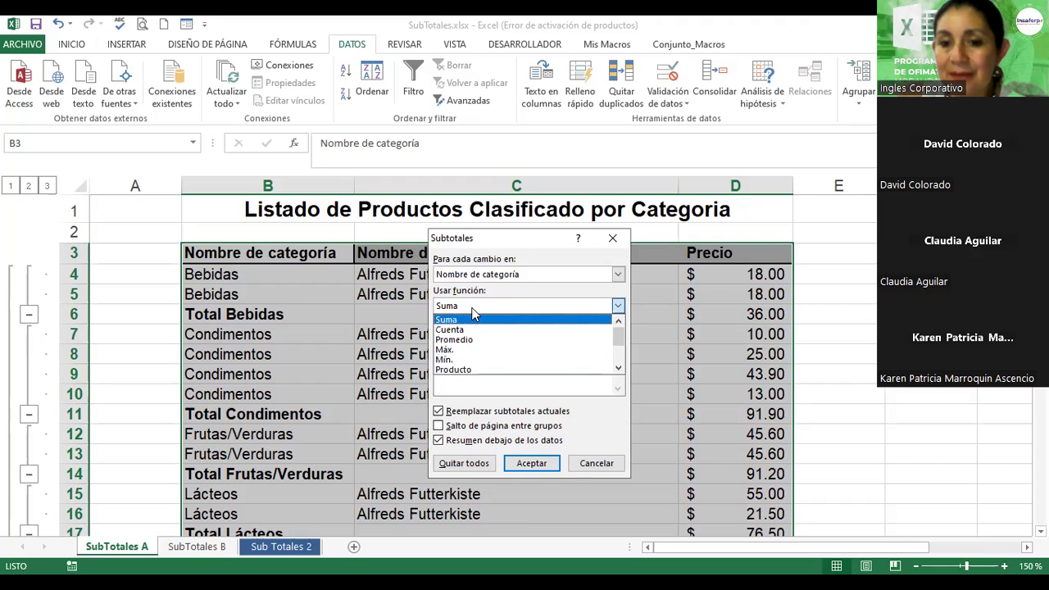
left_click(465, 322)
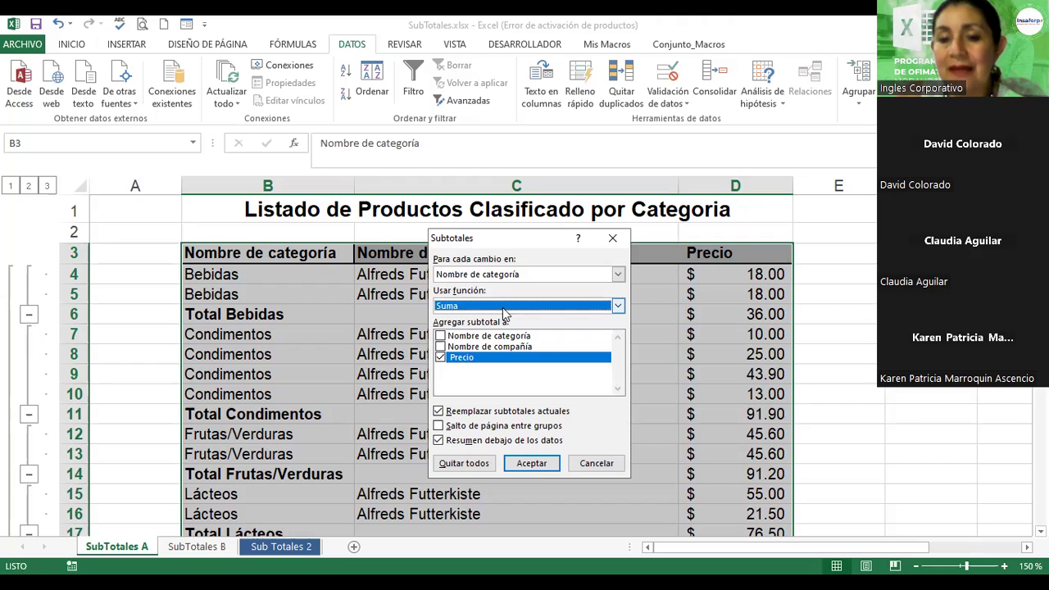
left_click(618, 306)
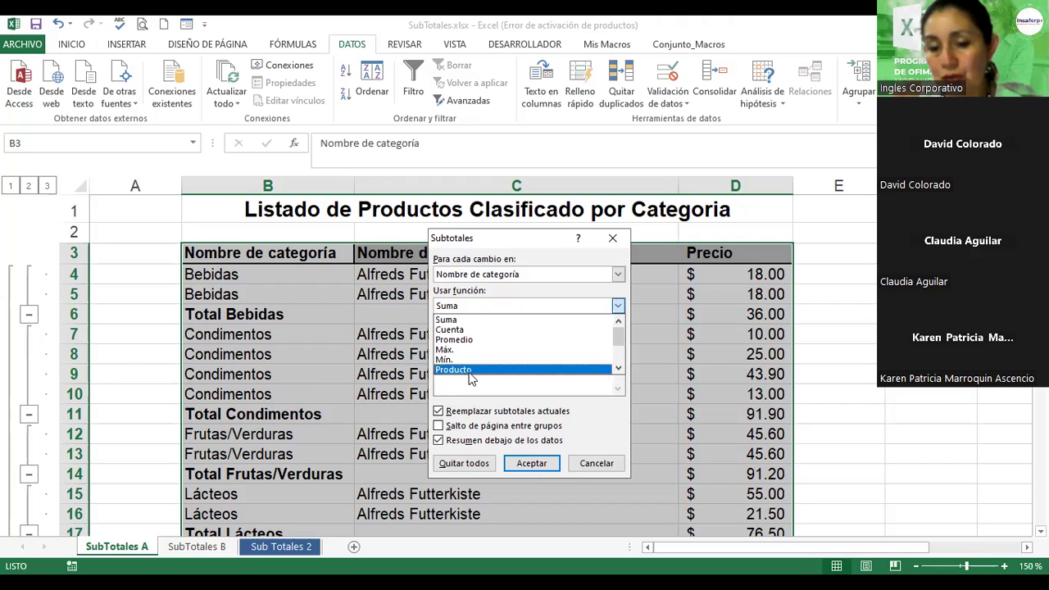
left_click(506, 323)
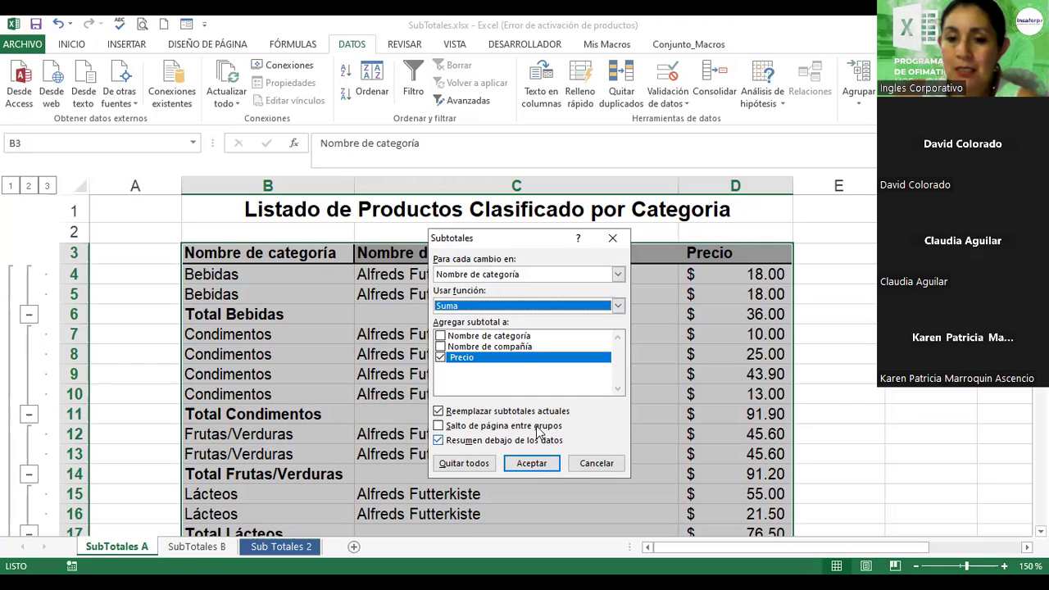
left_click(532, 463)
key("Return")
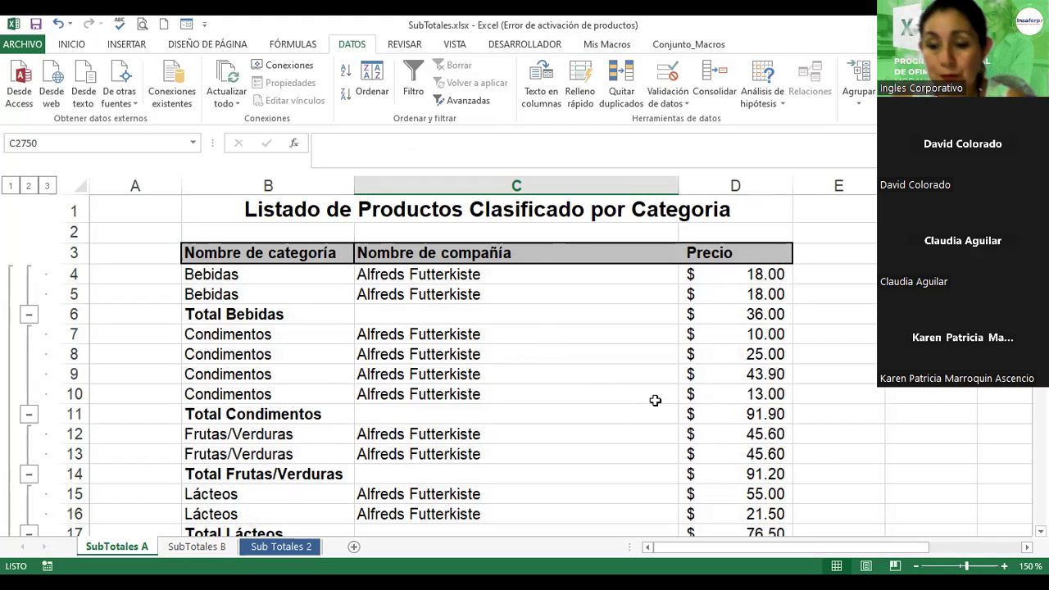
Collapse SubTotales A to outline level 1, then to level 2 showing category totals.
left_click(474, 365)
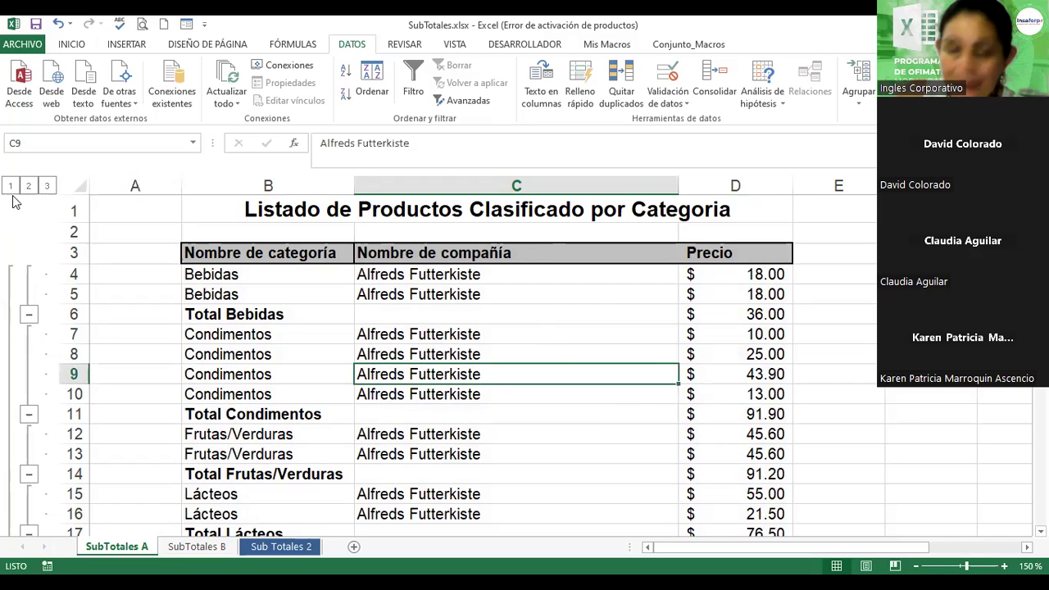
left_click(10, 187)
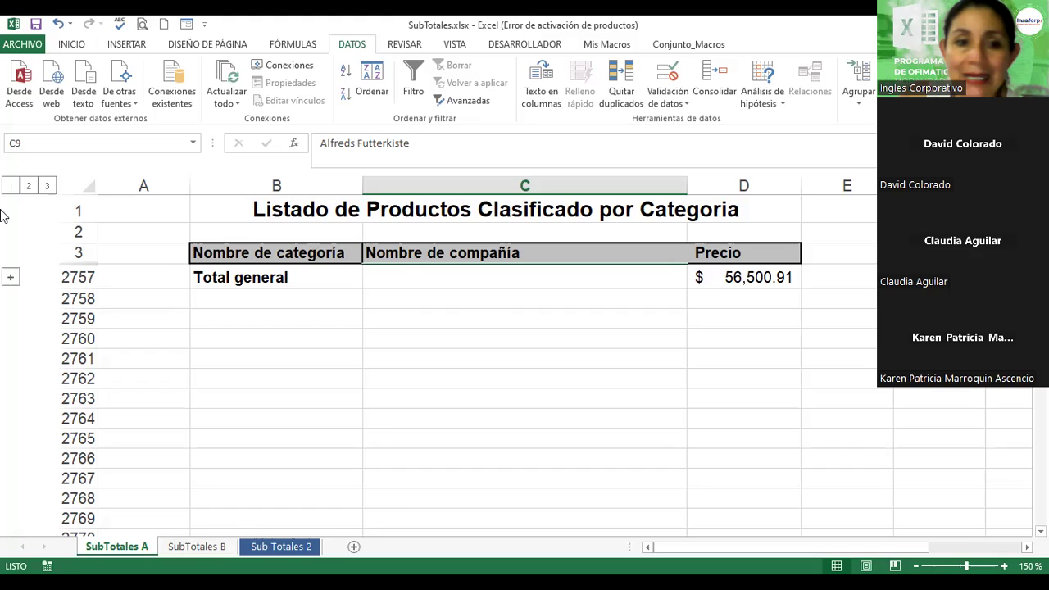
left_click(27, 187)
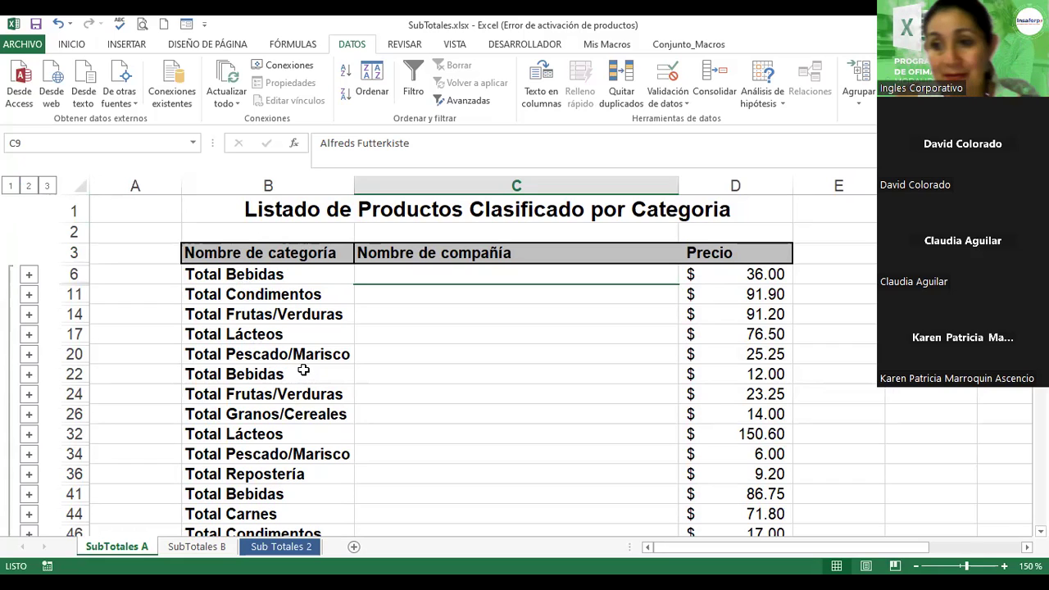
Expand the Bebidas and Frutas/Verduras subtotal groups at rows 22, 6, 14 and 24.
left_click(255, 376)
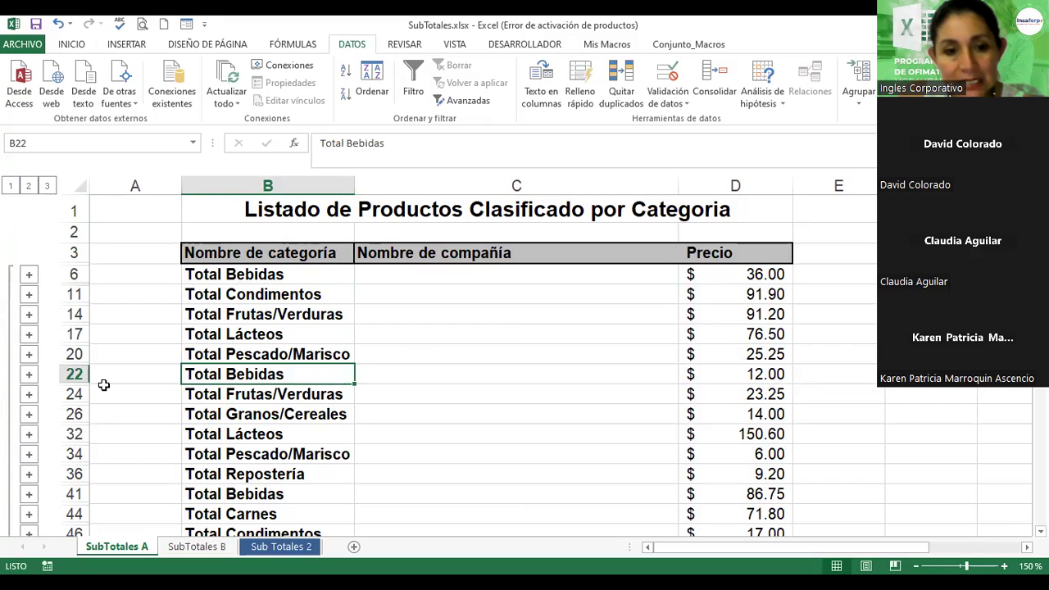
left_click(28, 374)
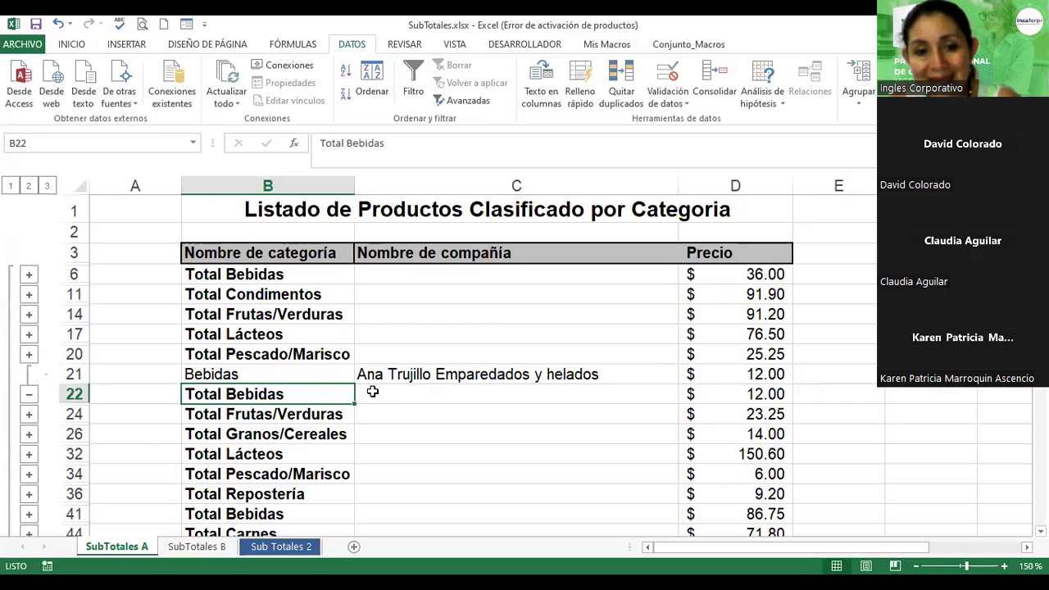
left_click(29, 276)
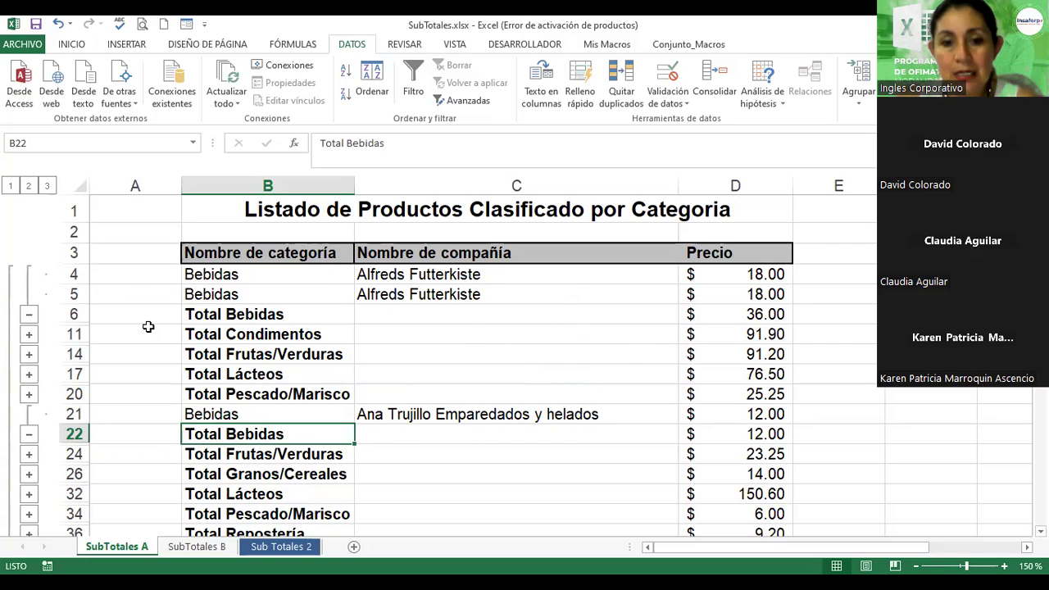
left_click(28, 355)
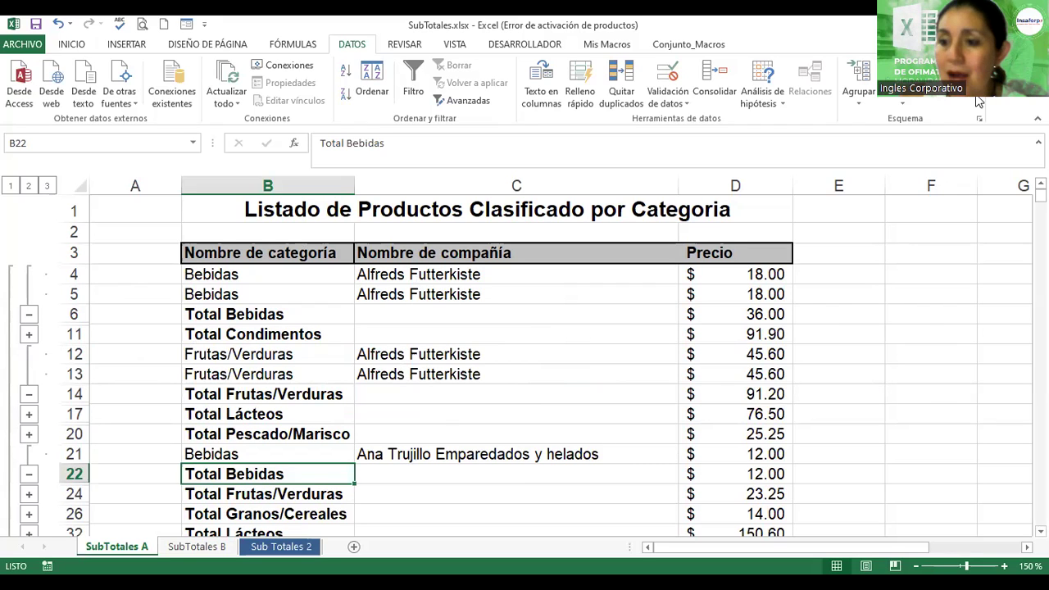
scroll(82, 435, "down", 1)
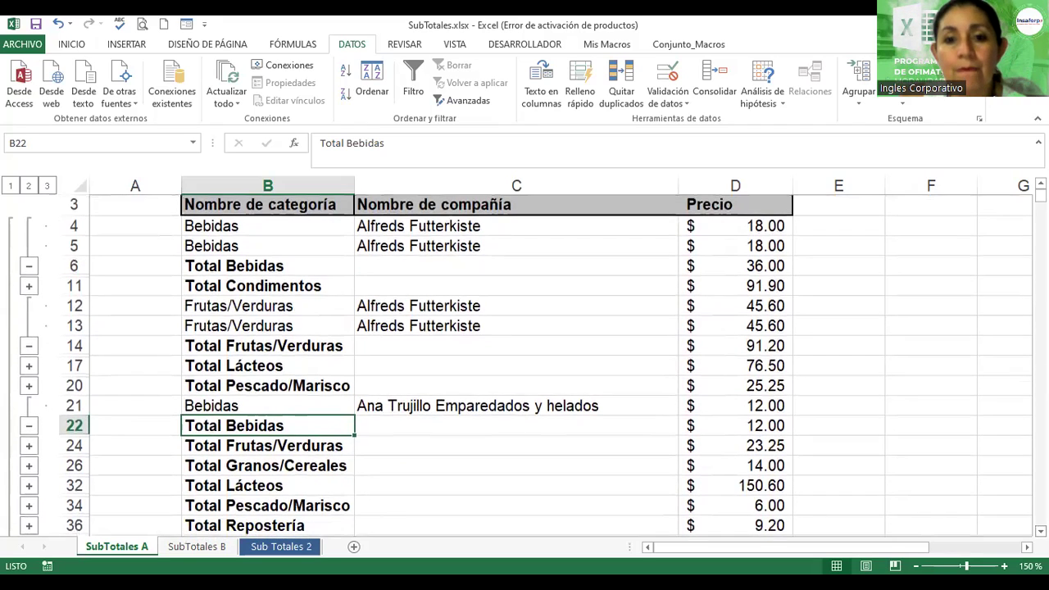
scroll(82, 435, "down", 1)
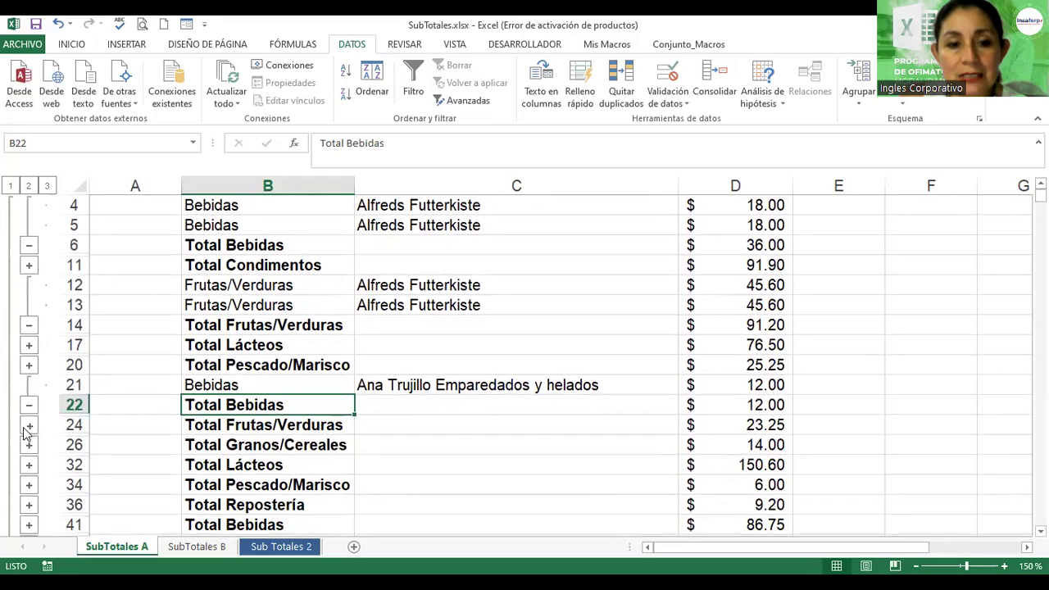
left_click(28, 426)
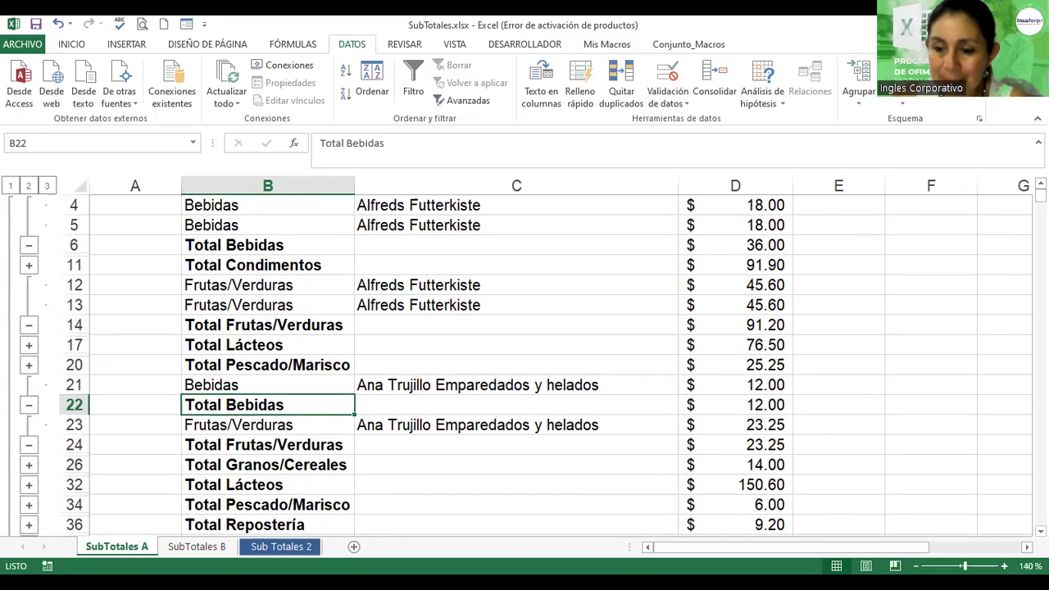
scroll(524, 361, "down", 2, "ctrl")
scroll(525, 361, "up", 1, "ctrl")
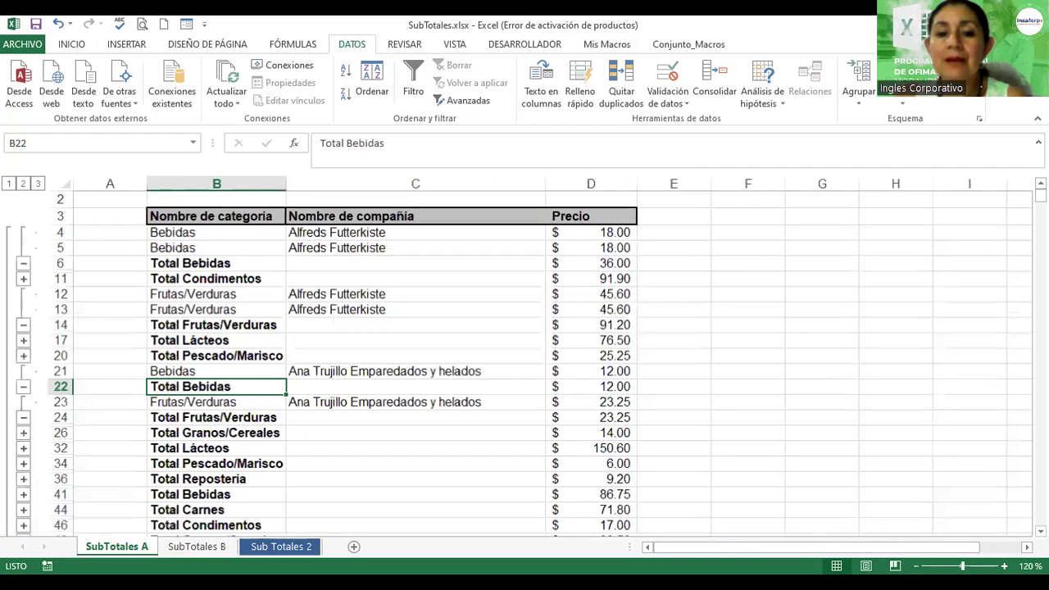
On SubTotales B, sort the product list by Nombre de categoría from A to Z.
left_click(189, 550)
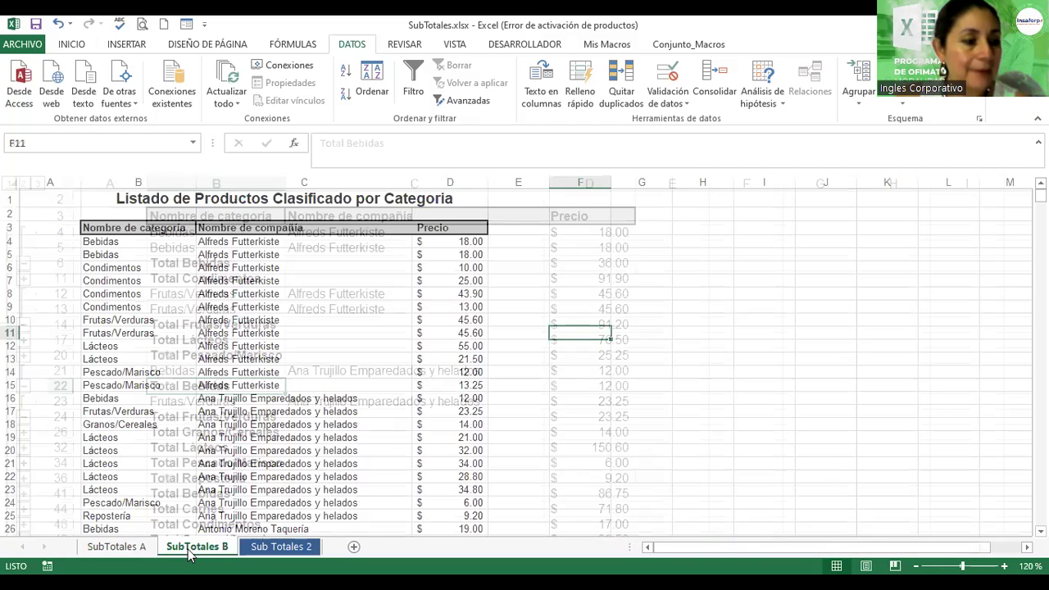
left_click(164, 318)
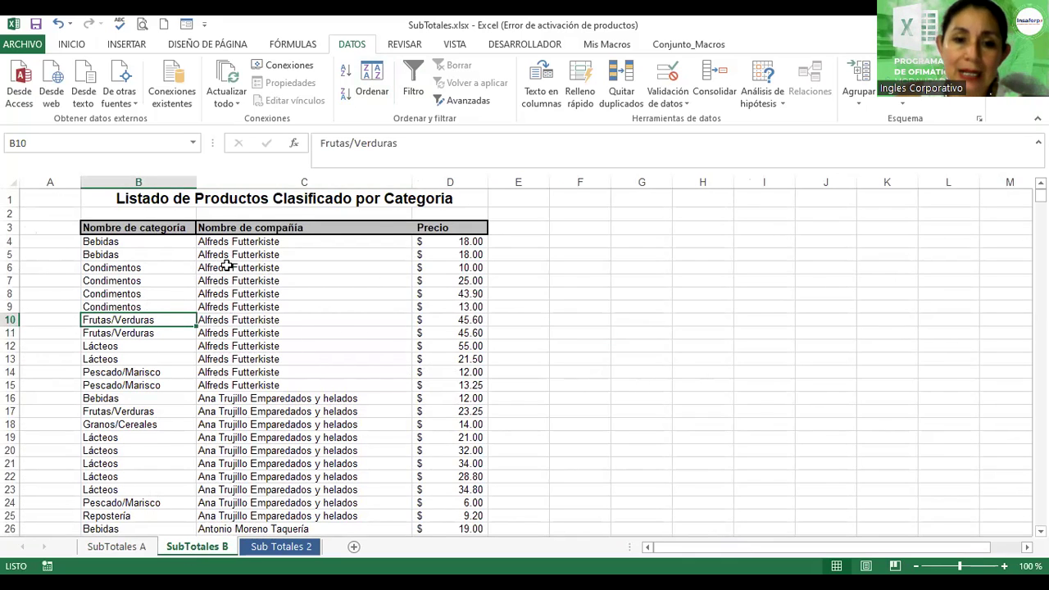
left_click(239, 227)
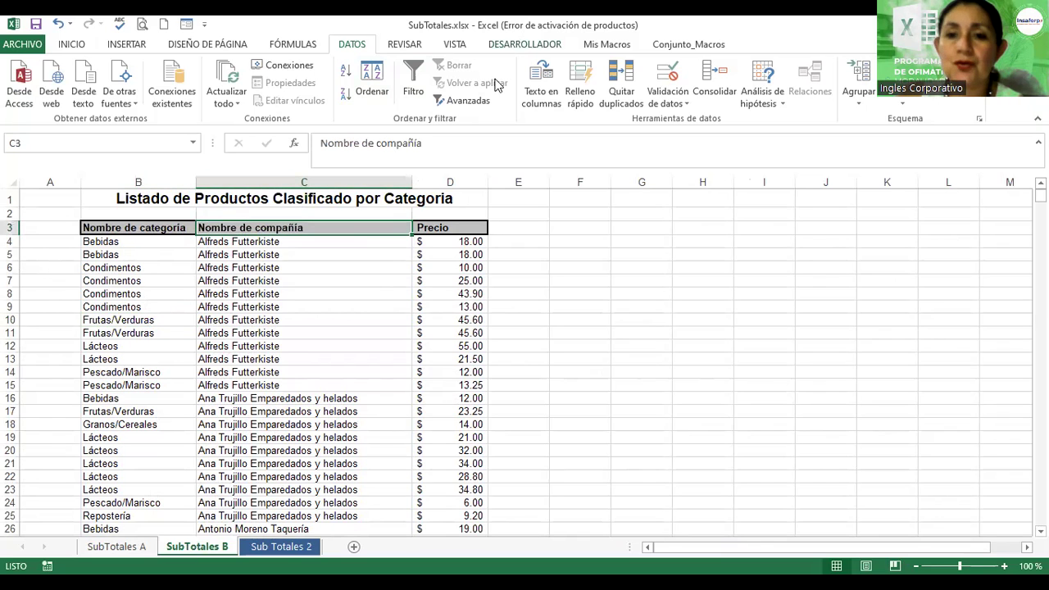
left_click(375, 81)
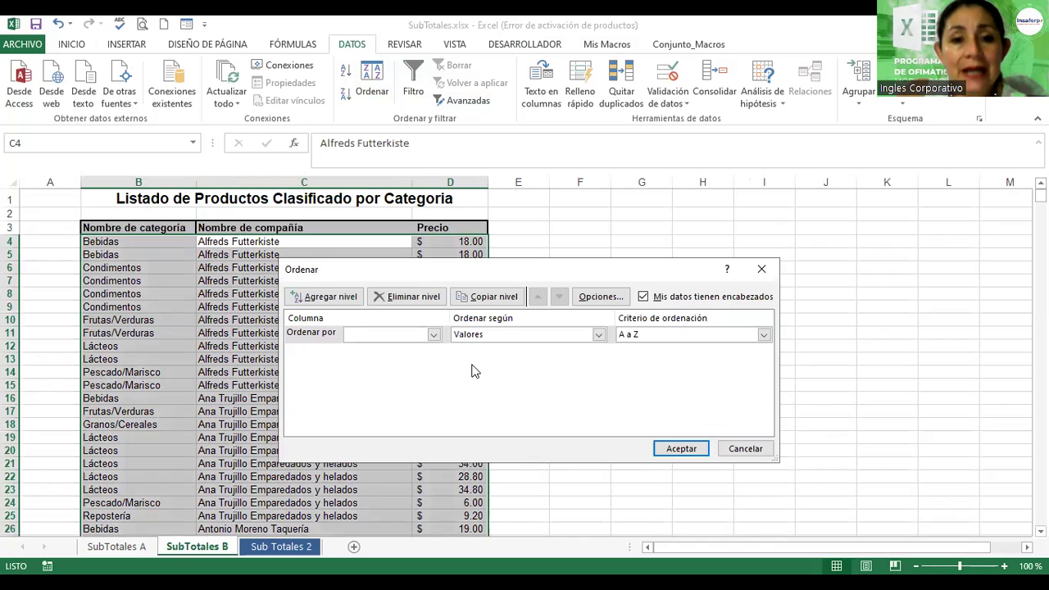
left_click(434, 335)
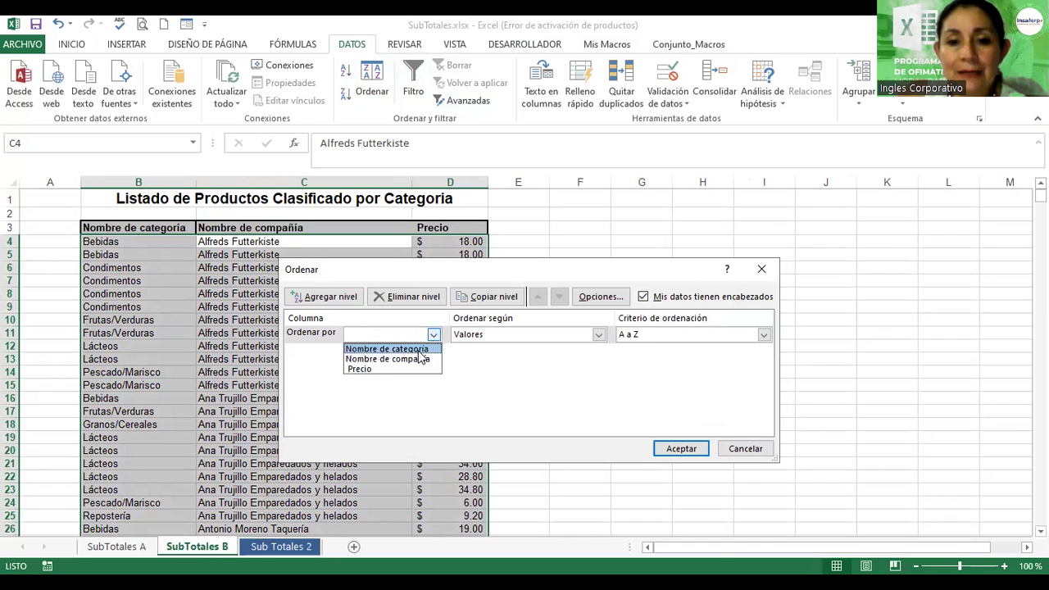
left_click(418, 349)
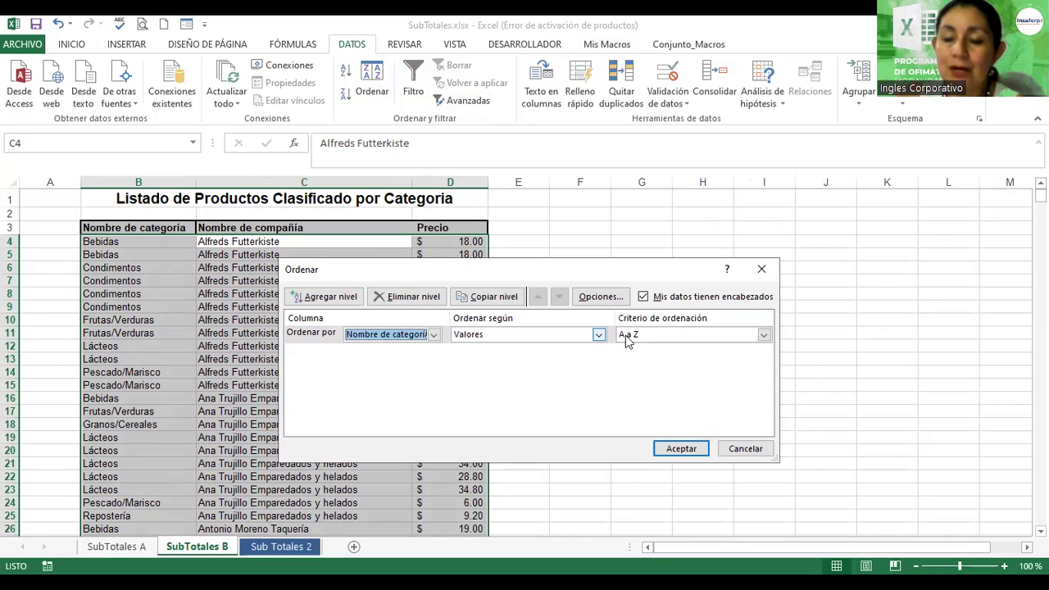
left_click(686, 437)
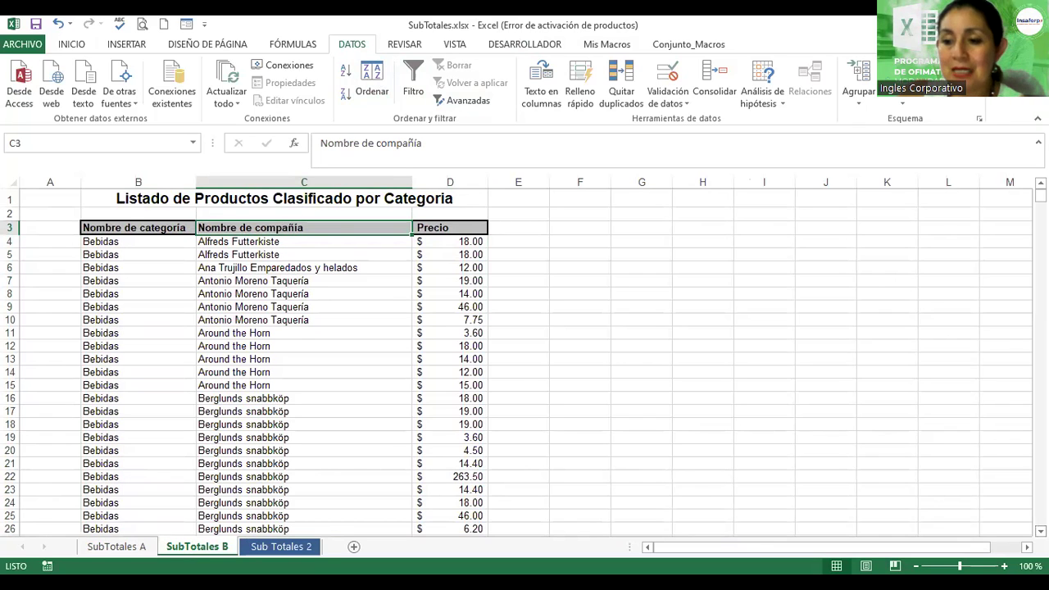
scroll(516, 363, "down", 2)
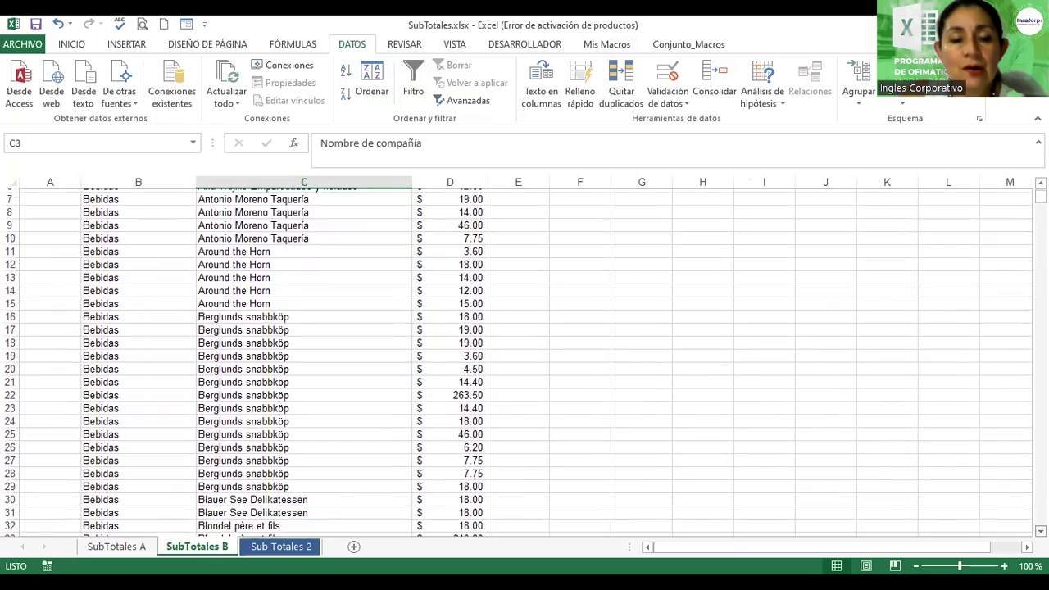
scroll(516, 363, "down", 3)
scroll(516, 363, "down", 2)
scroll(517, 363, "down", 3)
scroll(516, 363, "down", 2)
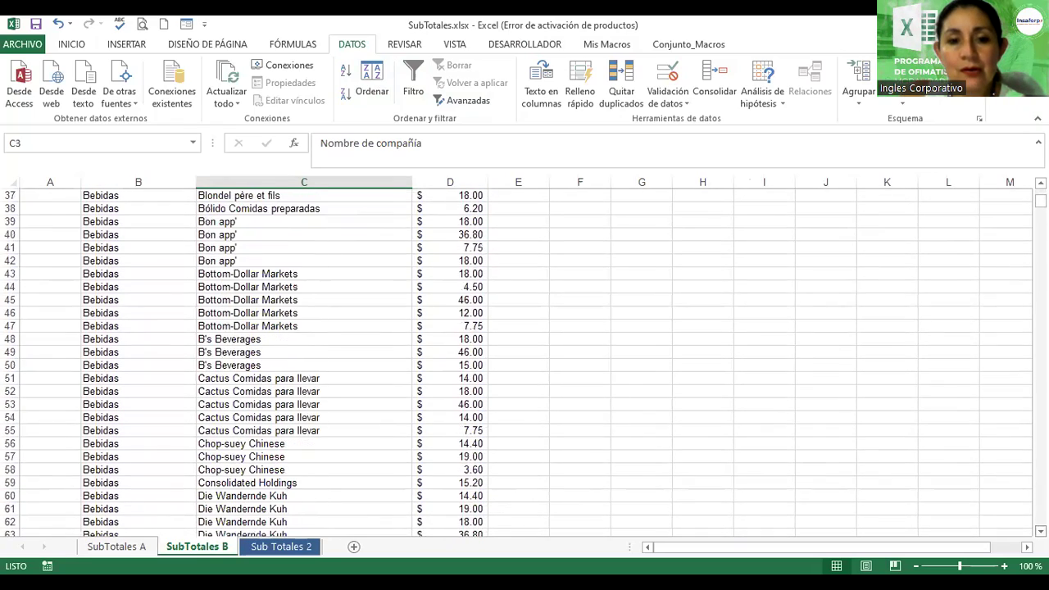
scroll(516, 363, "down", 2)
scroll(517, 364, "down", 3)
scroll(517, 363, "down", 2)
scroll(517, 364, "down", 3)
scroll(517, 363, "down", 3)
scroll(517, 363, "down", 3)
scroll(517, 363, "down", 2)
scroll(517, 364, "down", 3)
scroll(517, 363, "down", 2)
scroll(516, 363, "down", 3)
scroll(517, 363, "down", 3)
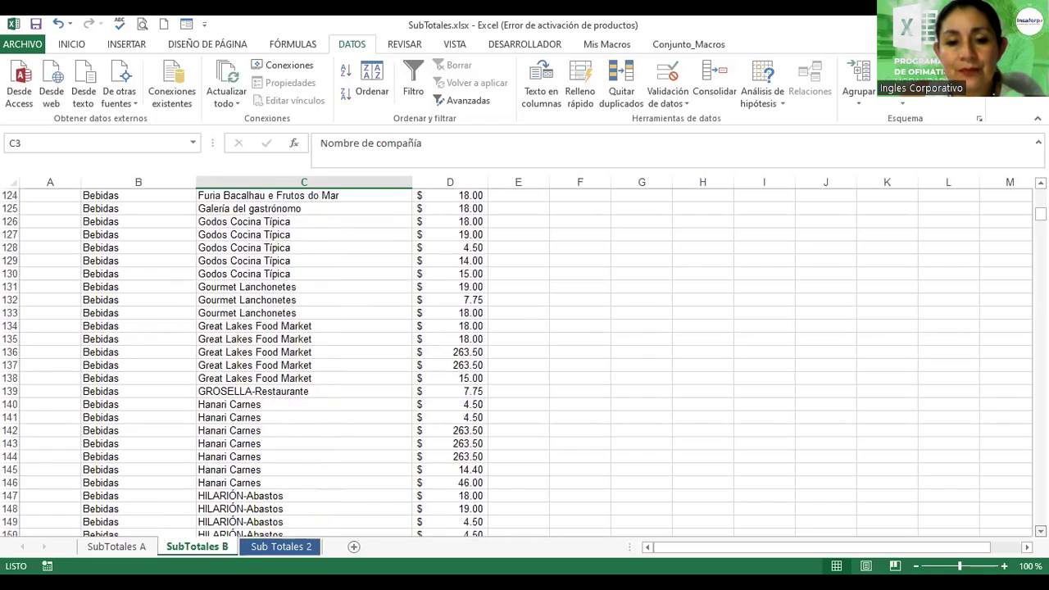
scroll(517, 363, "down", 2)
scroll(517, 363, "down", 1)
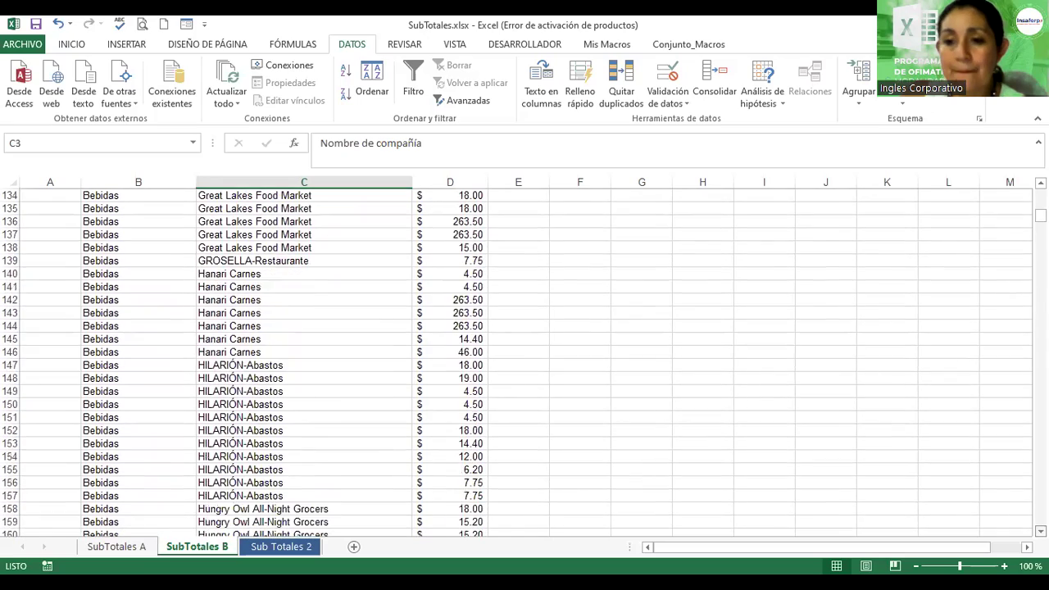
scroll(517, 363, "down", 1)
scroll(516, 363, "down", 3)
scroll(516, 363, "down", 3)
scroll(517, 363, "down", 3)
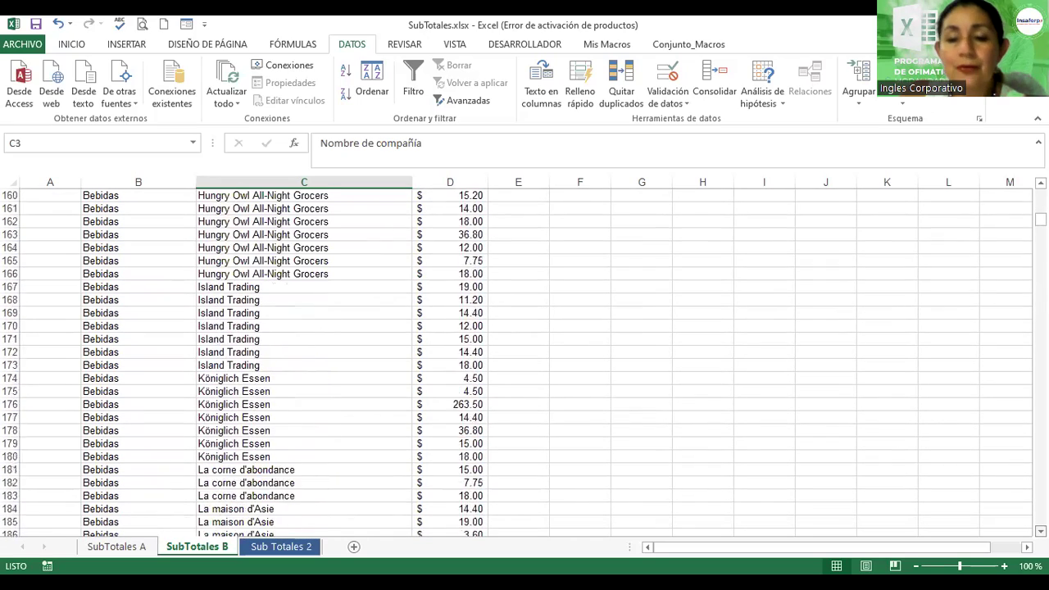
scroll(516, 364, "down", 3)
scroll(517, 363, "down", 3)
scroll(516, 363, "down", 3)
scroll(516, 363, "down", 3)
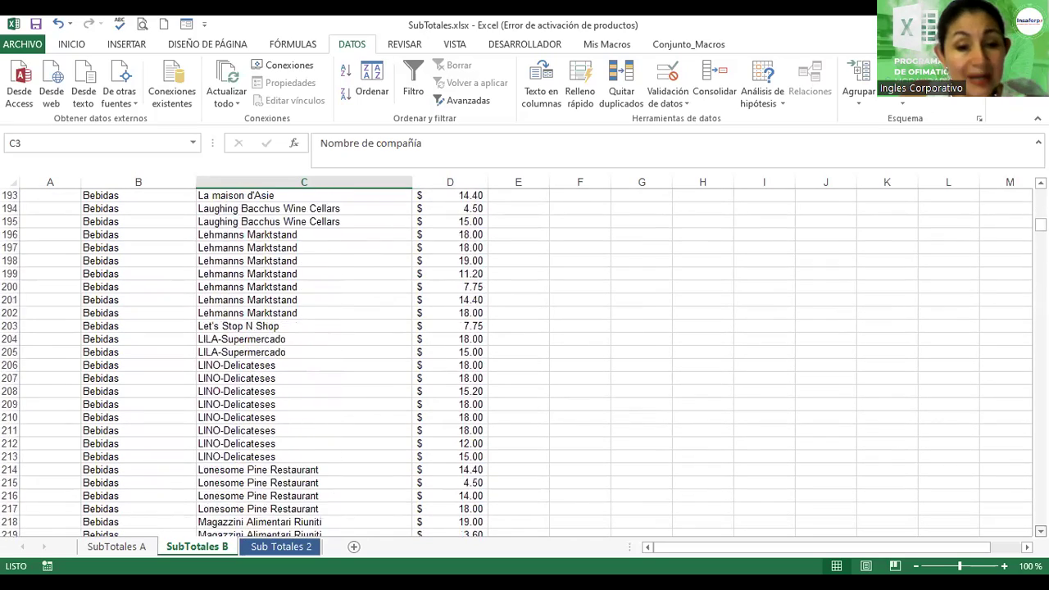
scroll(516, 363, "down", 3)
scroll(516, 364, "down", 3)
scroll(517, 363, "down", 2)
scroll(516, 363, "down", 3)
scroll(516, 363, "down", 3)
scroll(517, 363, "down", 3)
scroll(516, 363, "down", 2)
scroll(517, 364, "down", 3)
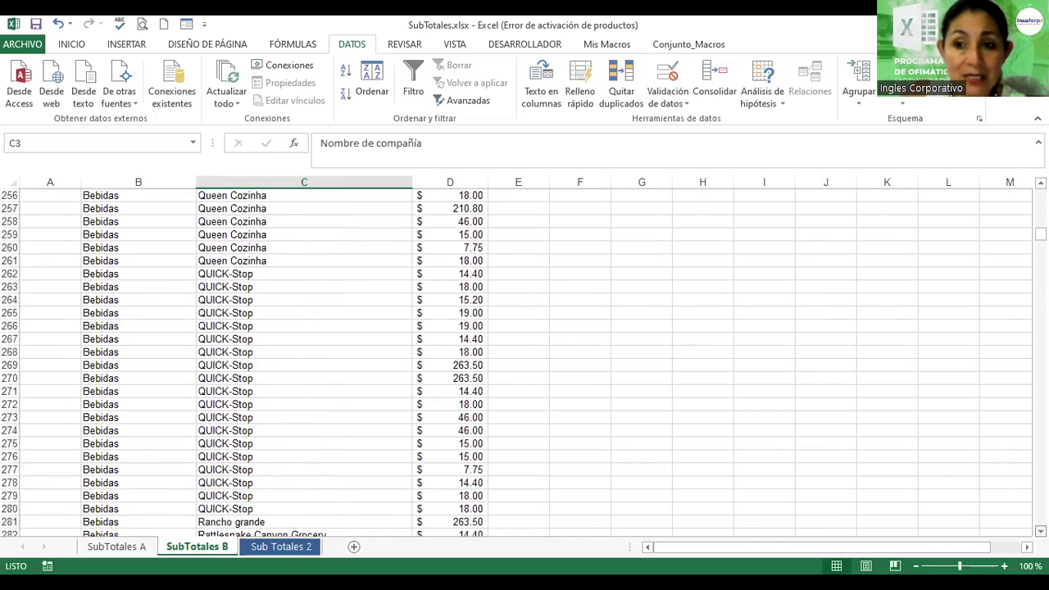
scroll(516, 363, "down", 3)
scroll(516, 363, "down", 2)
scroll(516, 363, "down", 3)
scroll(516, 363, "down", 3)
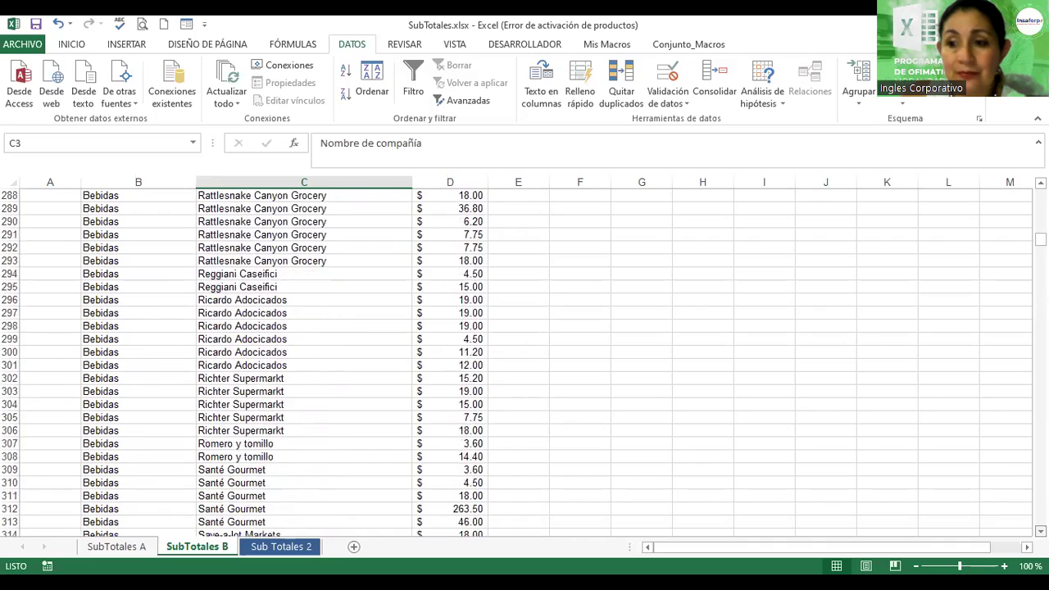
scroll(517, 363, "down", 3)
scroll(516, 363, "down", 3)
scroll(516, 363, "down", 3)
scroll(516, 363, "down", 2)
scroll(517, 363, "down", 3)
scroll(516, 363, "down", 2)
scroll(516, 363, "down", 3)
scroll(517, 363, "down", 3)
scroll(516, 363, "down", 3)
scroll(517, 363, "down", 2)
scroll(516, 363, "down", 3)
scroll(517, 363, "down", 3)
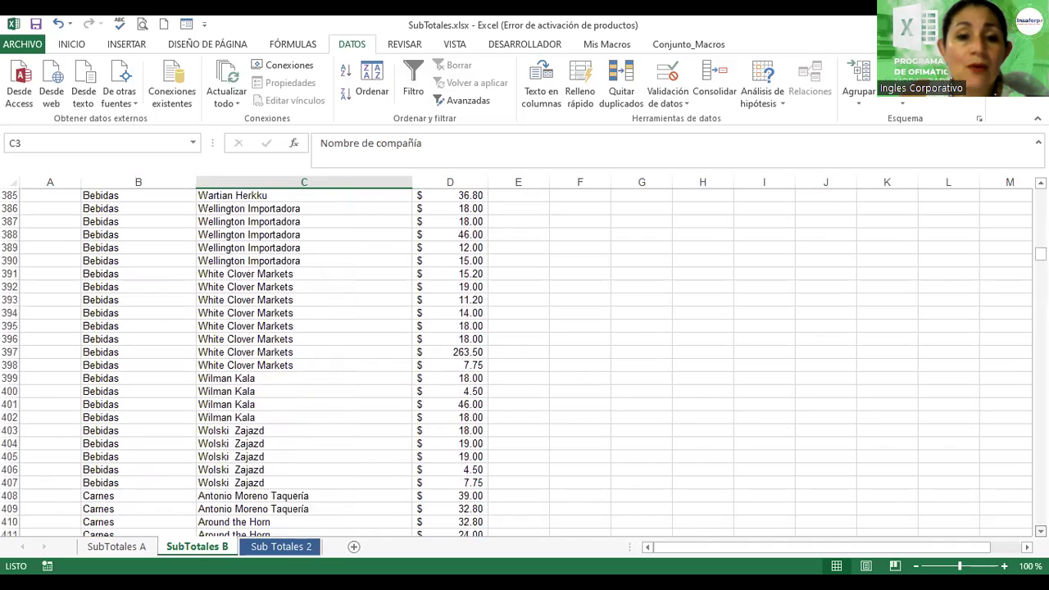
scroll(516, 363, "down", 3)
scroll(517, 363, "down", 2)
scroll(516, 363, "down", 2)
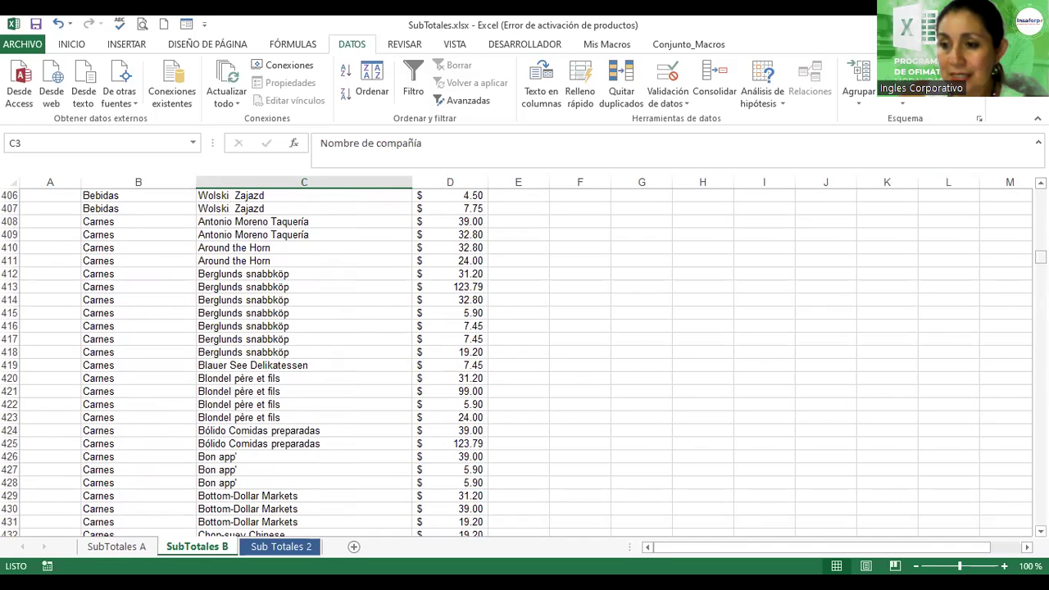
key("ctrl+BackSpace")
left_click(103, 279)
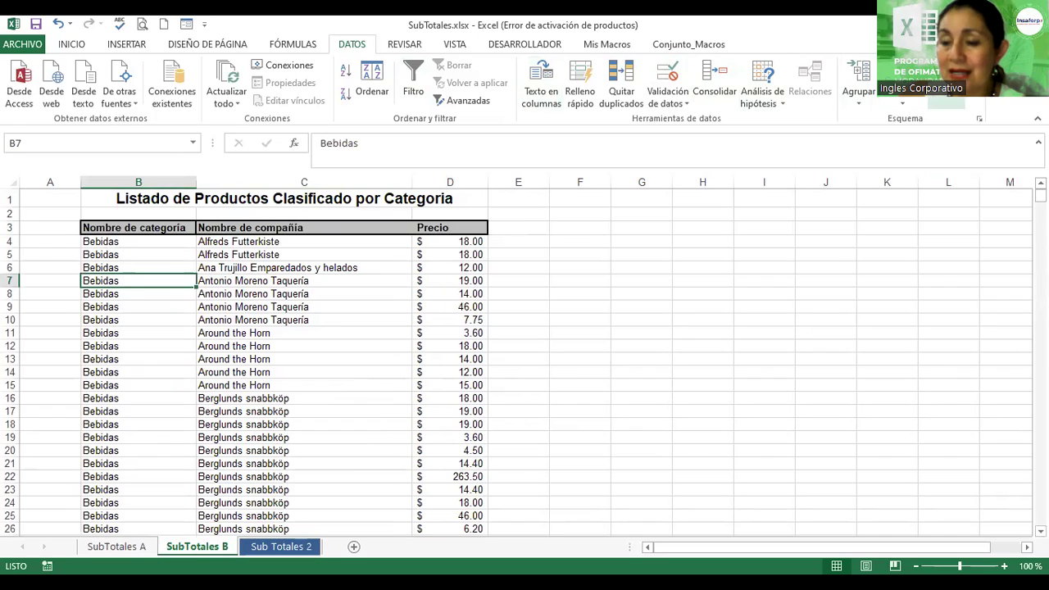
Subtotal Precio with the Promedio function at each change in Nombre de categoría.
left_click(946, 88)
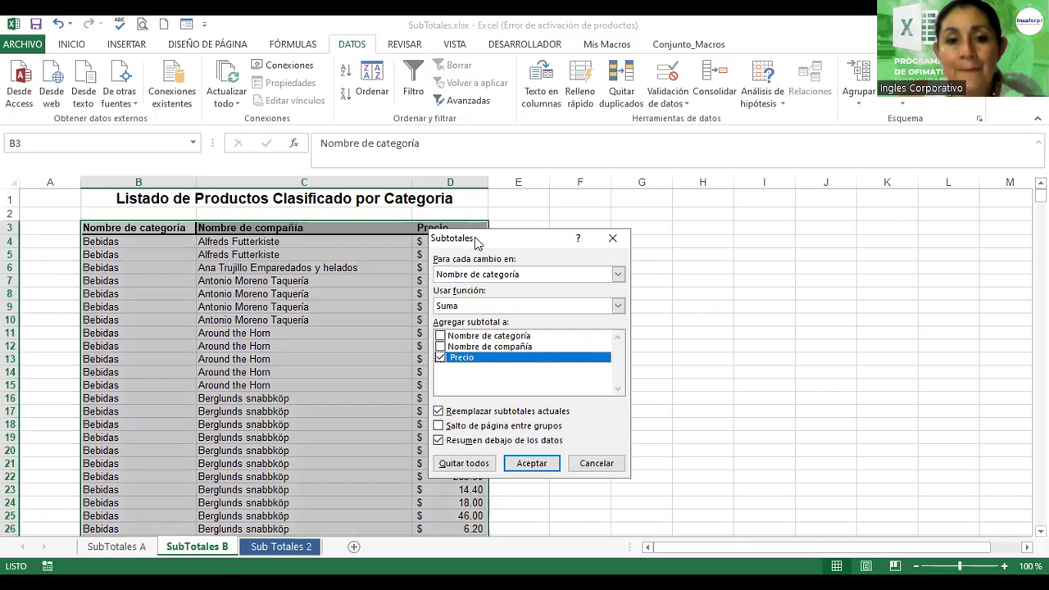
left_click_drag(555, 233, 627, 215)
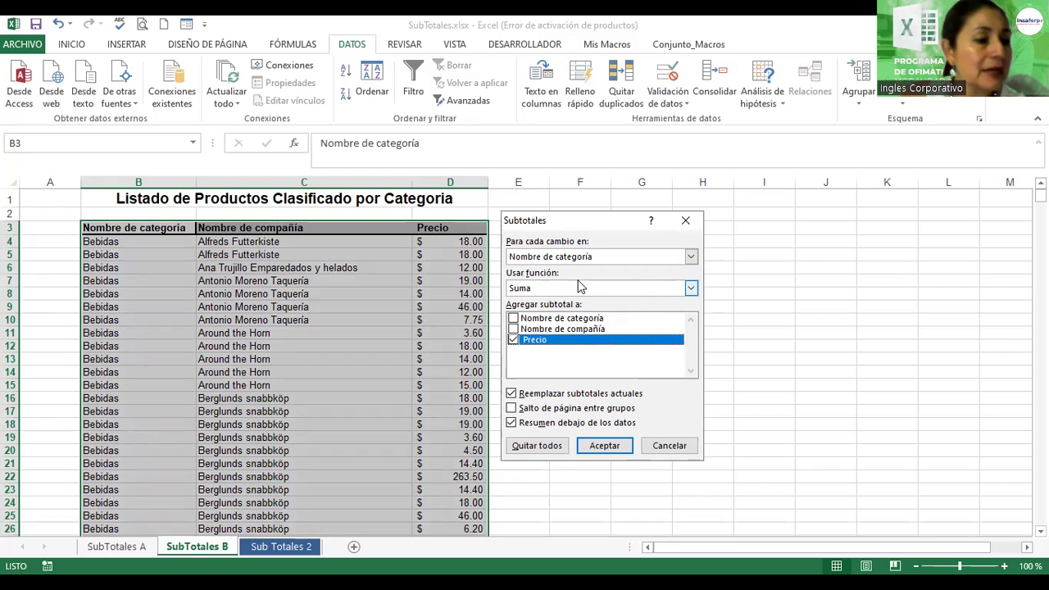
left_click(533, 292)
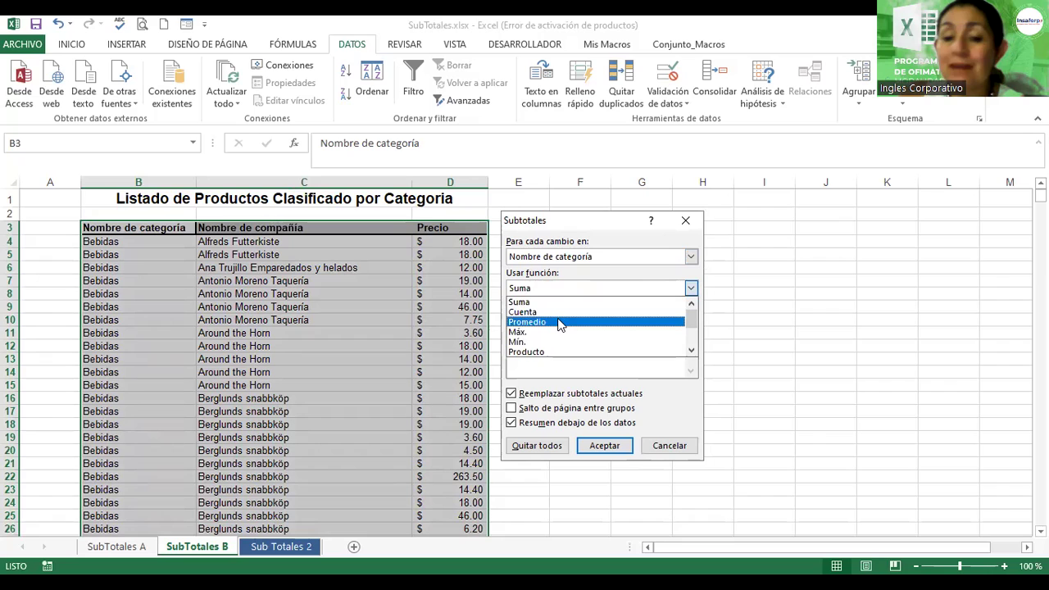
left_click(558, 323)
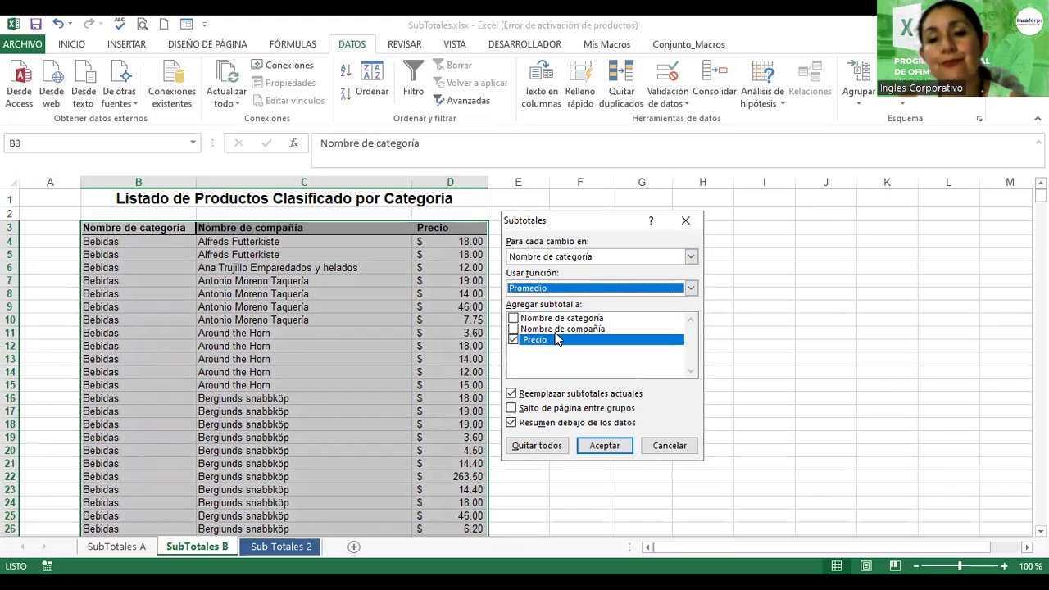
left_click(591, 444)
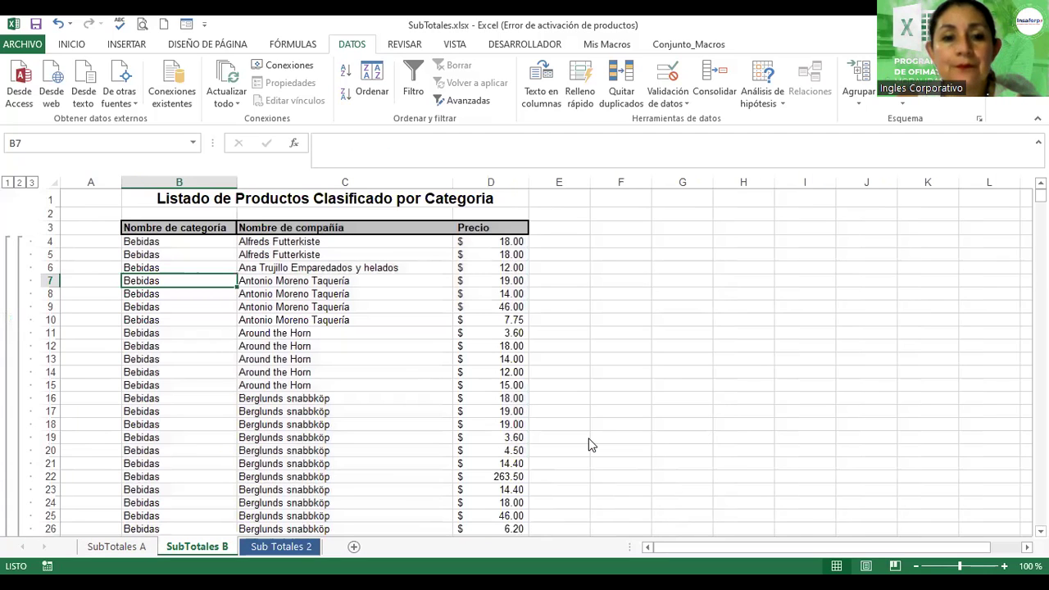
Inspect the SUBTOTALES formula behind the Promedio Bebidas average without changing it.
mouse_move(1041, 197)
left_mouse_down()
mouse_move(1040, 272)
mouse_move(1040, 255)
left_mouse_up()
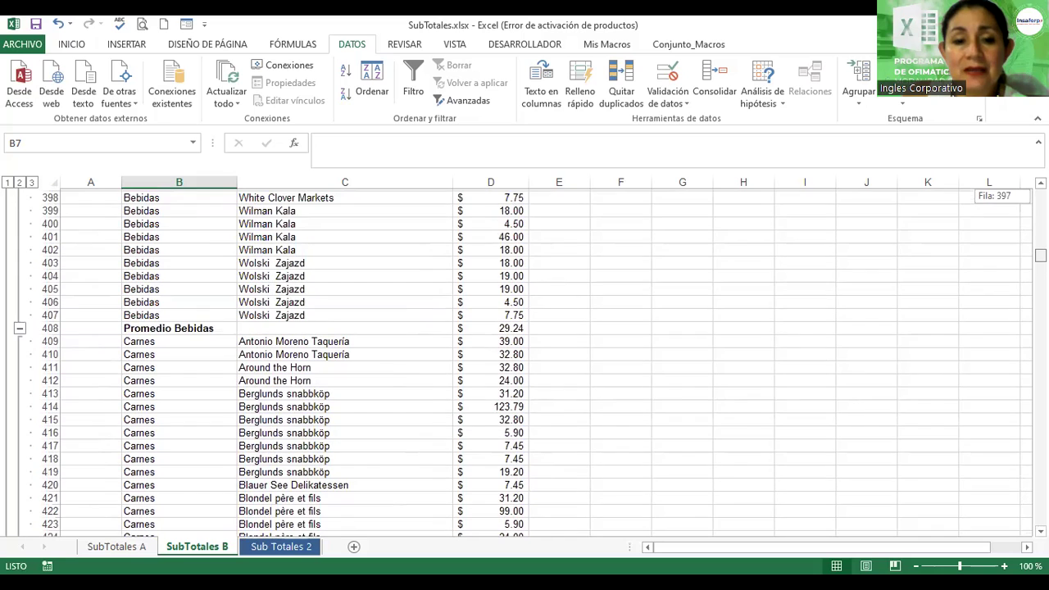
left_click(182, 327)
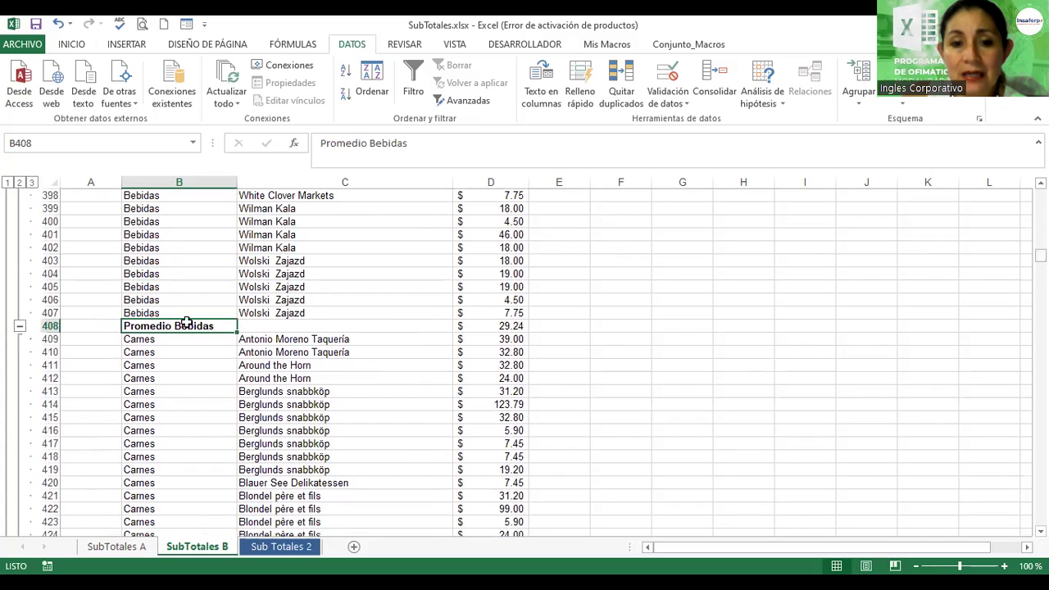
left_click(502, 326)
double_click(503, 326)
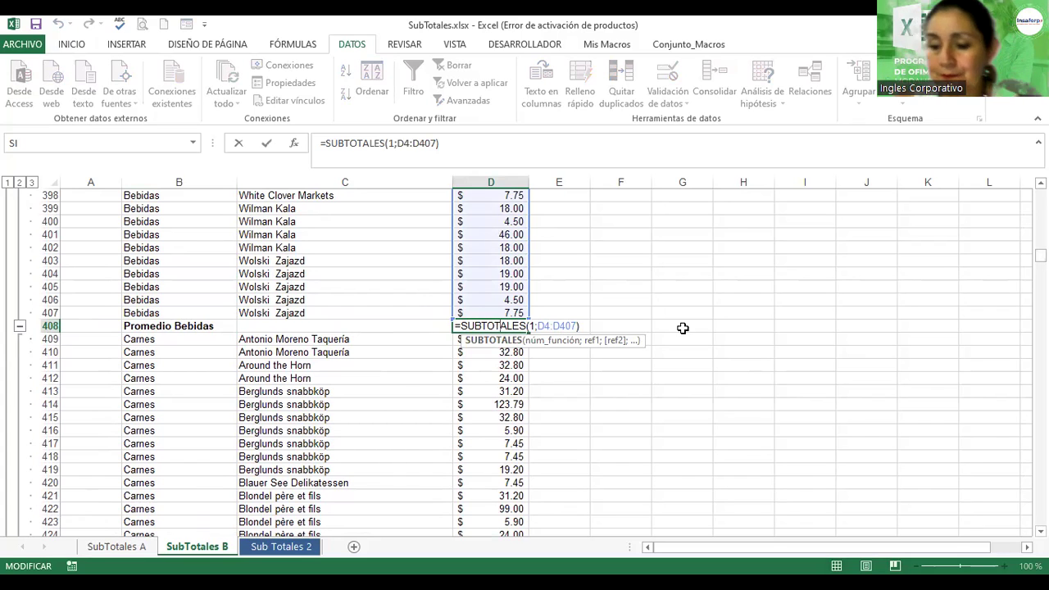
key("Return")
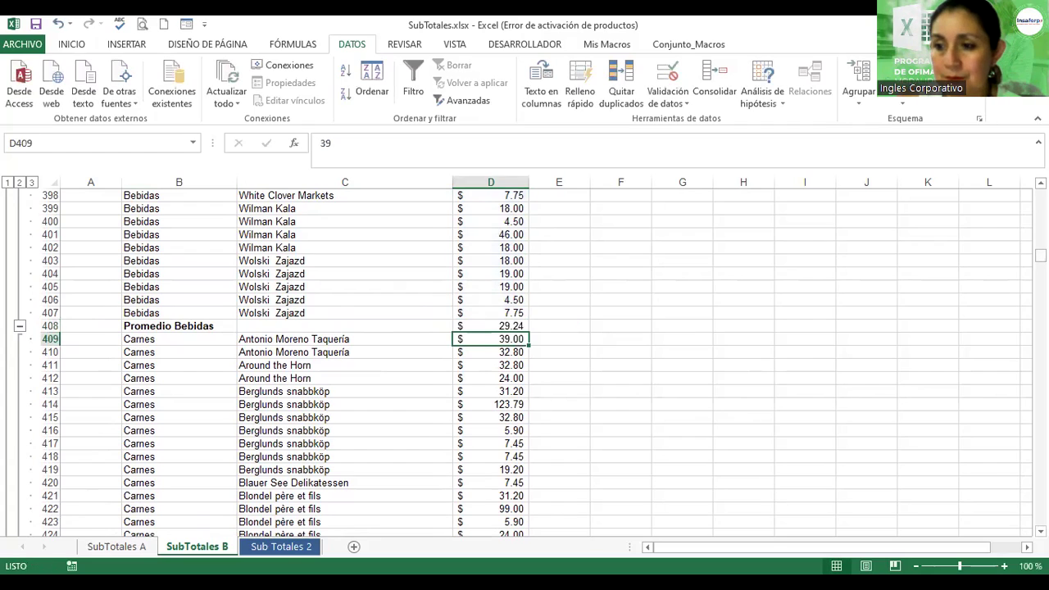
Check the Promedio Carnes subtotal row and the last Carnes price in D581.
left_click_drag(1040, 255, 1040, 279)
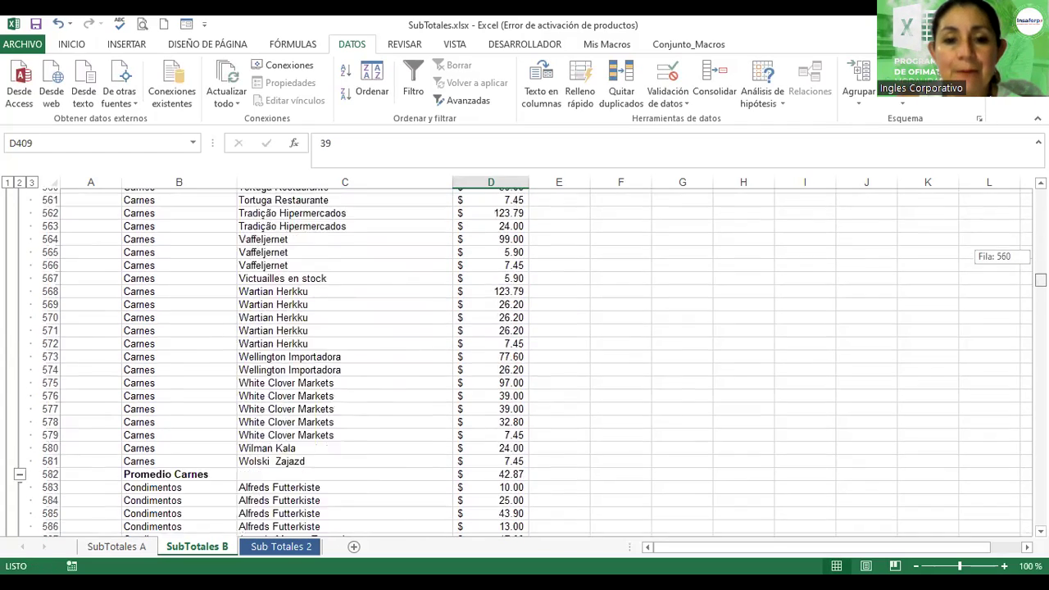
scroll(164, 343, "down", 2)
scroll(163, 342, "down", 1)
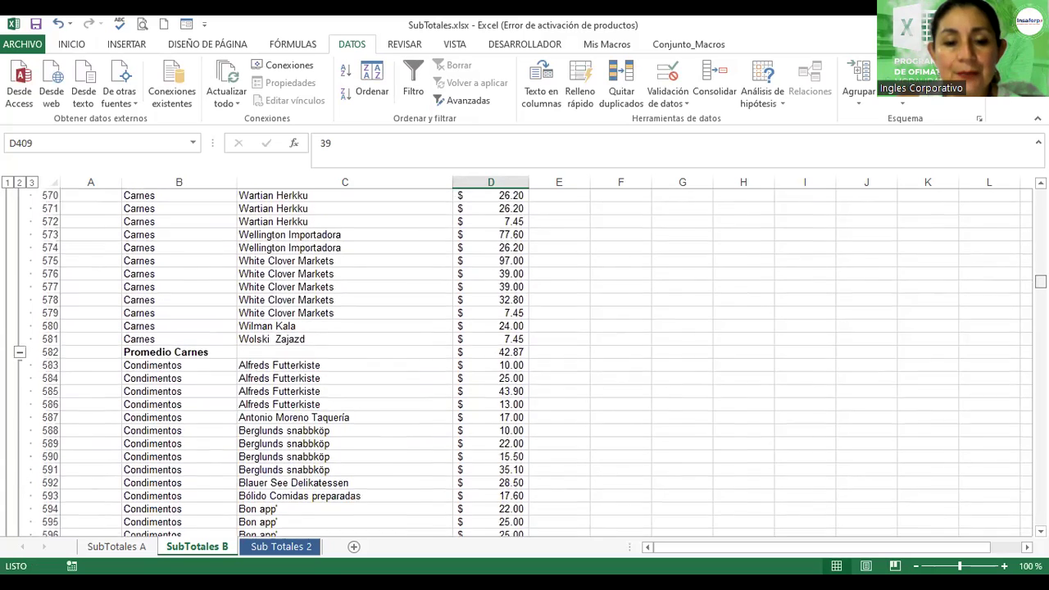
left_click(163, 341)
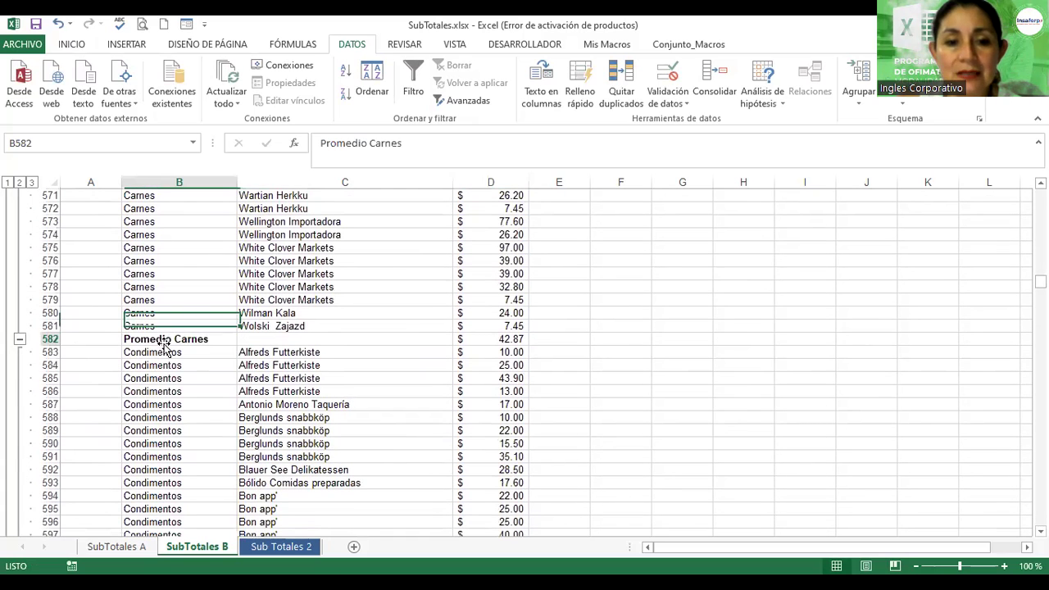
double_click(483, 326)
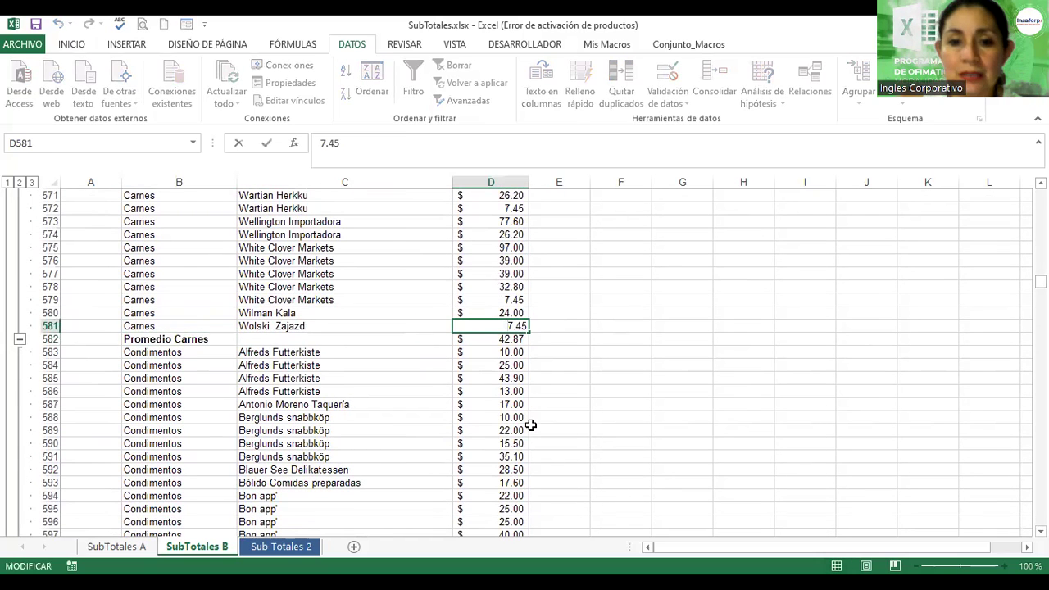
key("Return")
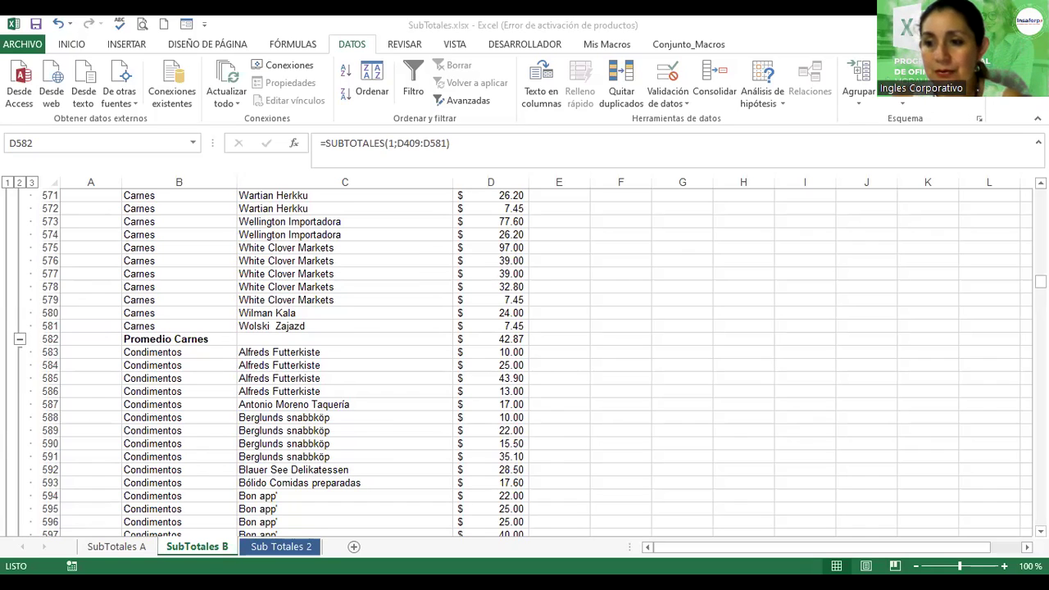
Return to the top of the sheet and select a cell inside the product table.
scroll(533, 360, "up", 17)
scroll(525, 361, "up", 20)
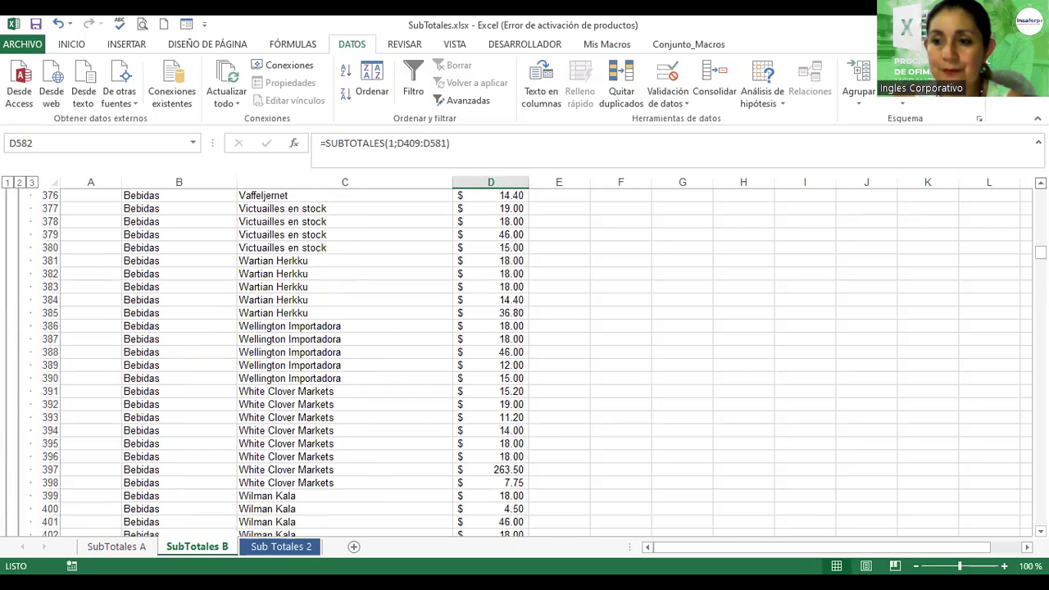
scroll(524, 361, "up", 20)
scroll(524, 361, "up", 8)
scroll(525, 361, "up", 18)
scroll(815, 271, "up", 20)
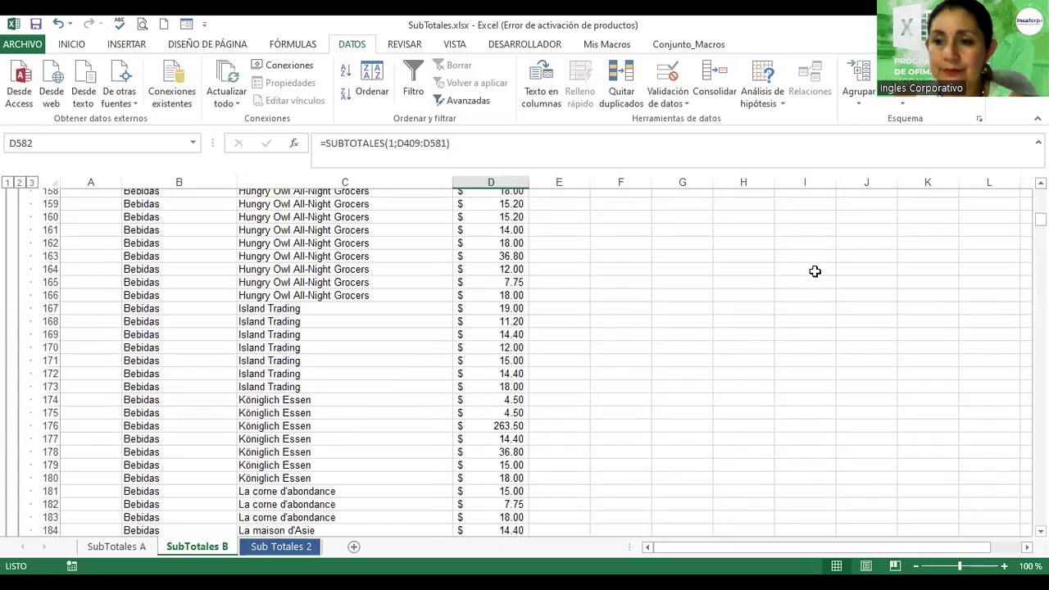
left_click(816, 275)
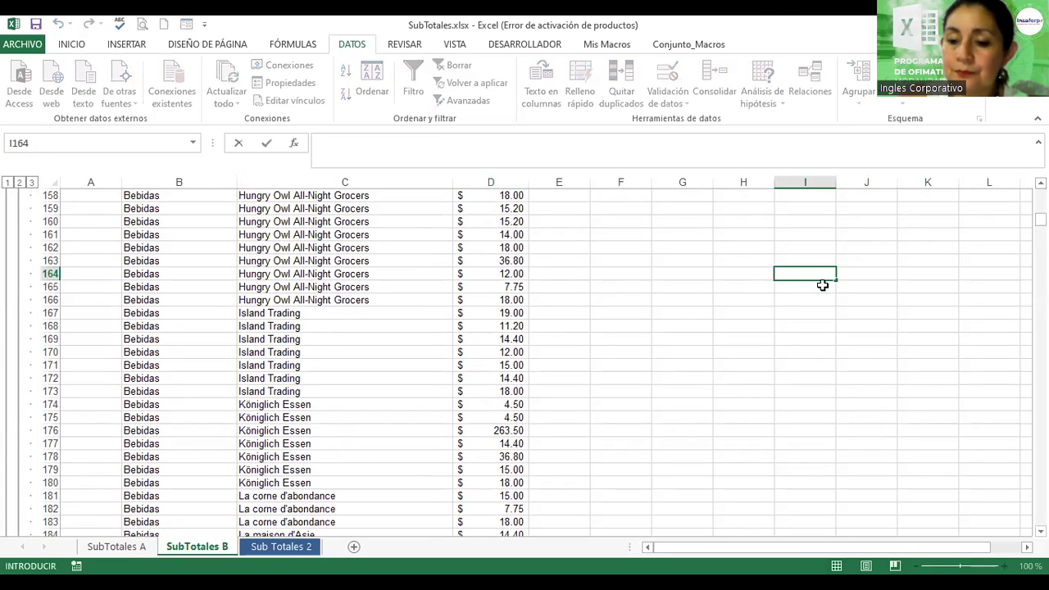
key("ctrl+Home")
left_click(274, 307)
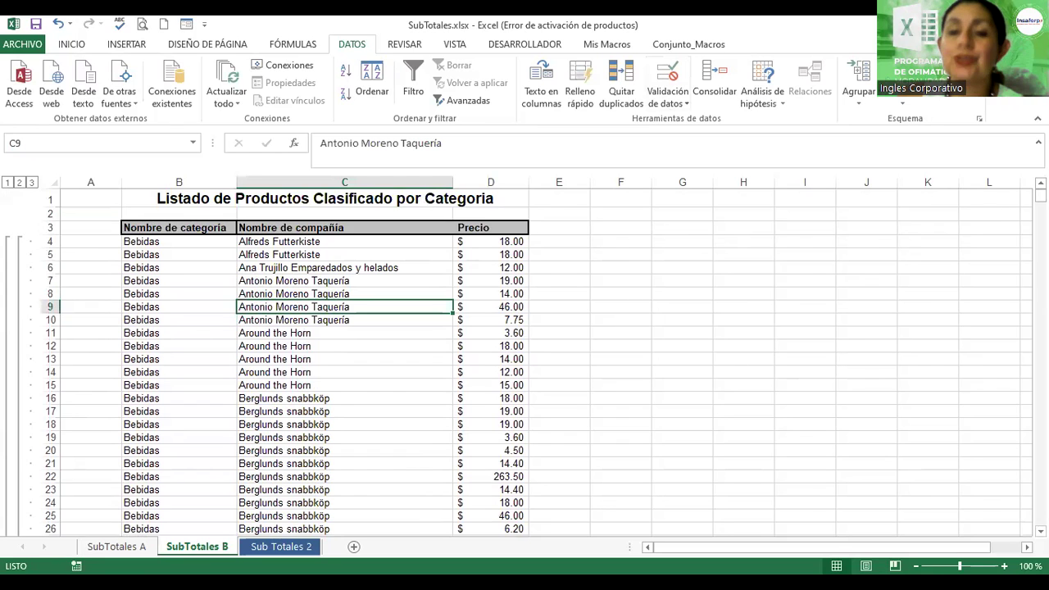
Clear every subtotal from SubTotales B using Quitar todos in the Subtotales dialog.
left_click(943, 82)
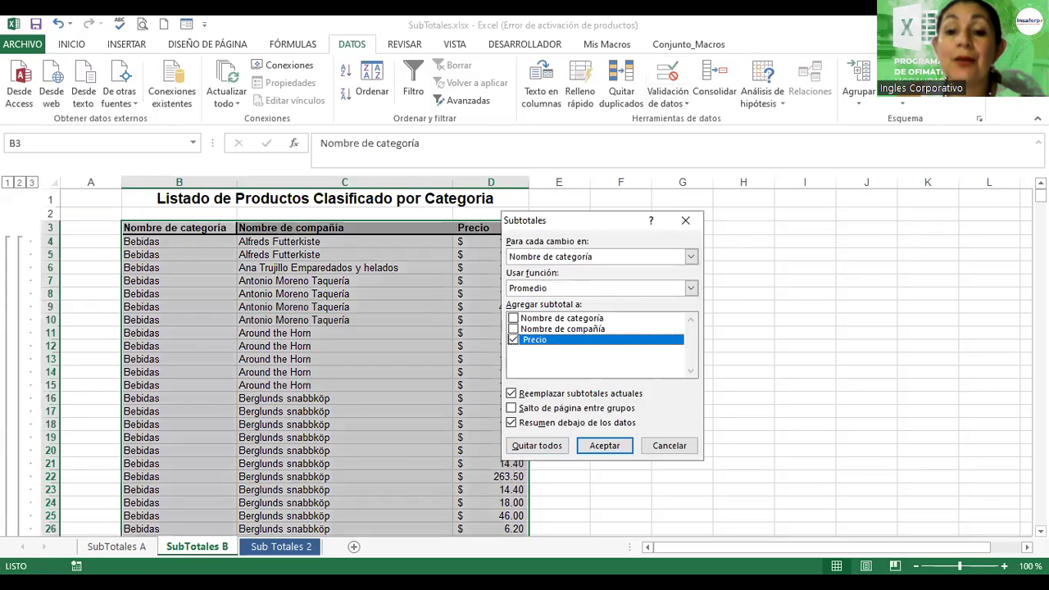
left_click(541, 446)
left_click(235, 334)
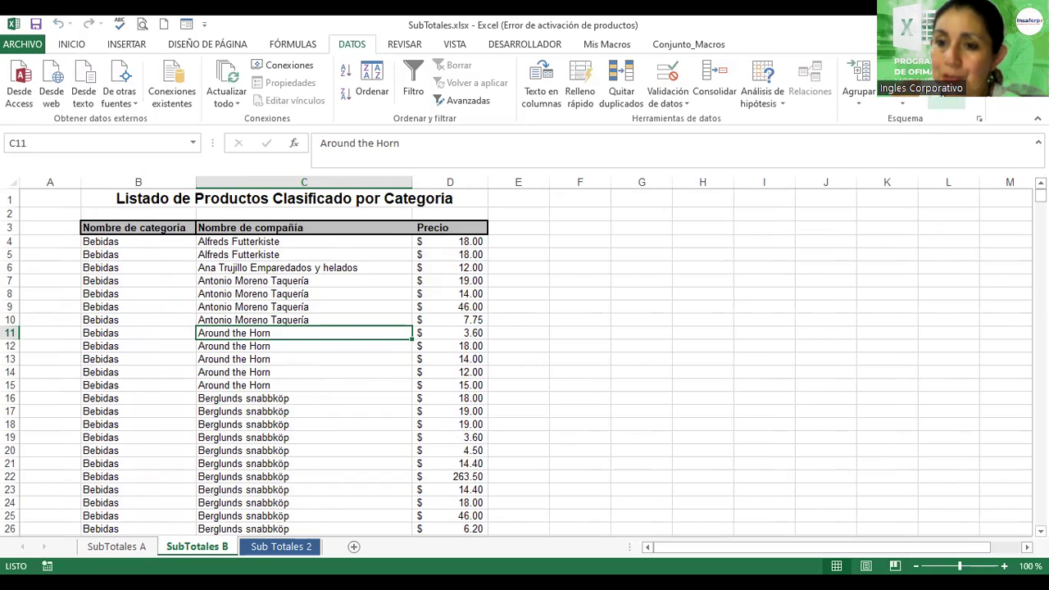
Apply Suma subtotals on Precio per Nombre de categoría, restoring three outline levels.
left_click(945, 94)
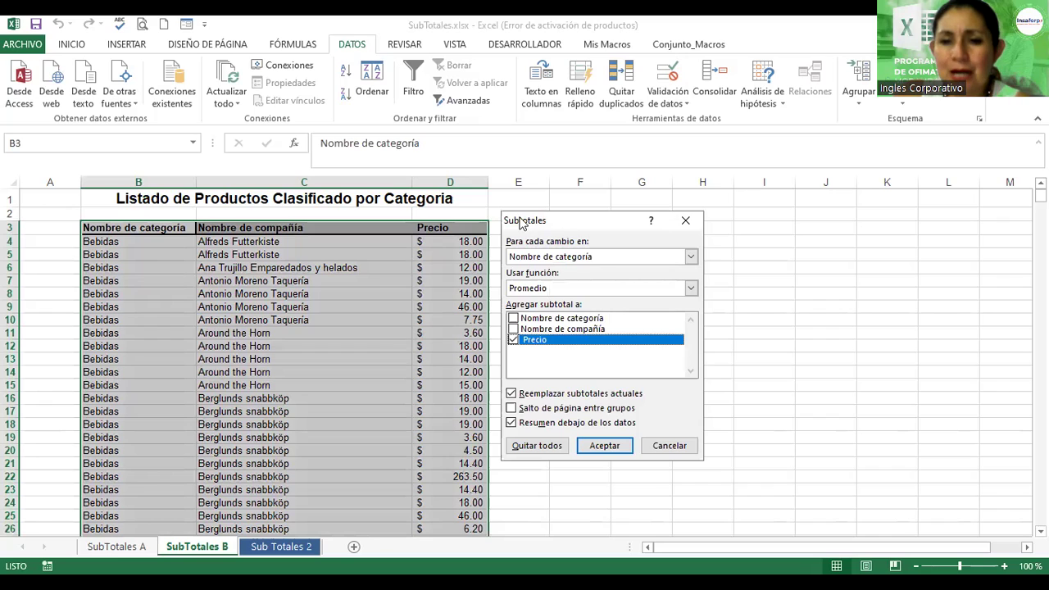
left_click_drag(522, 224, 503, 217)
left_click(533, 281)
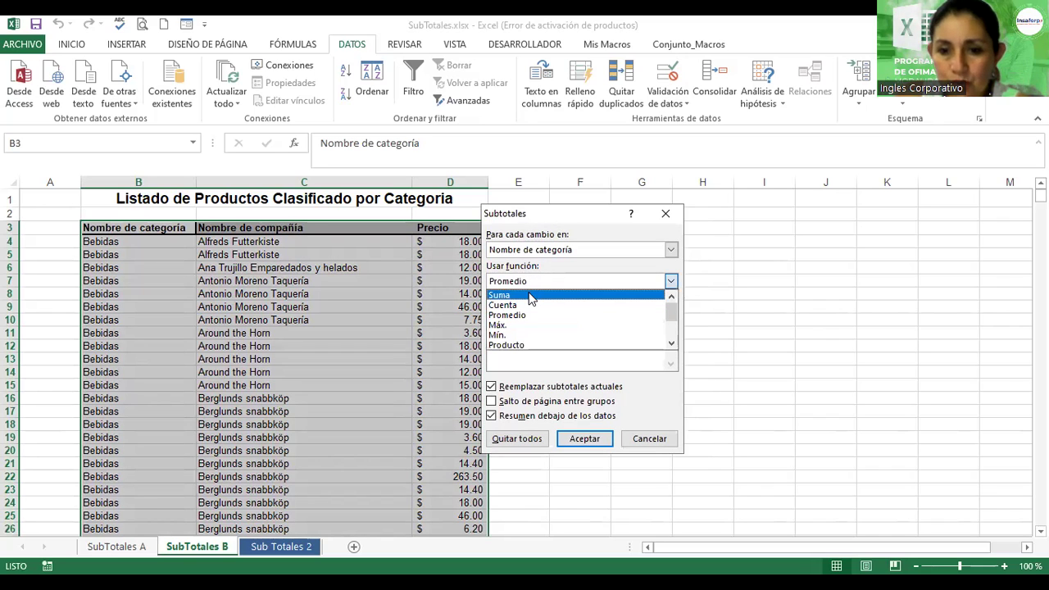
left_click(531, 296)
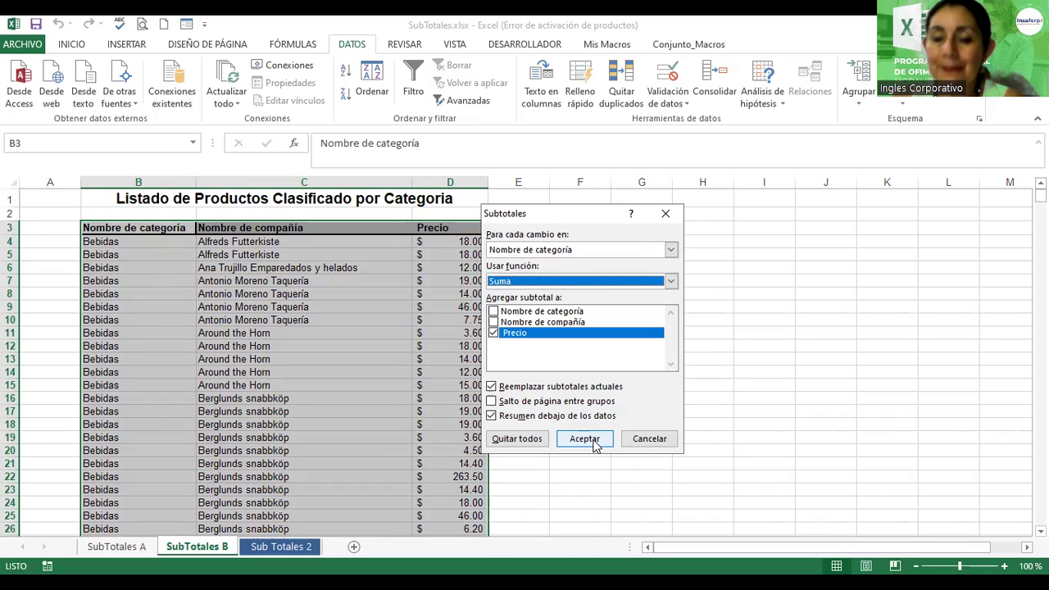
left_click(585, 439)
left_click(593, 438)
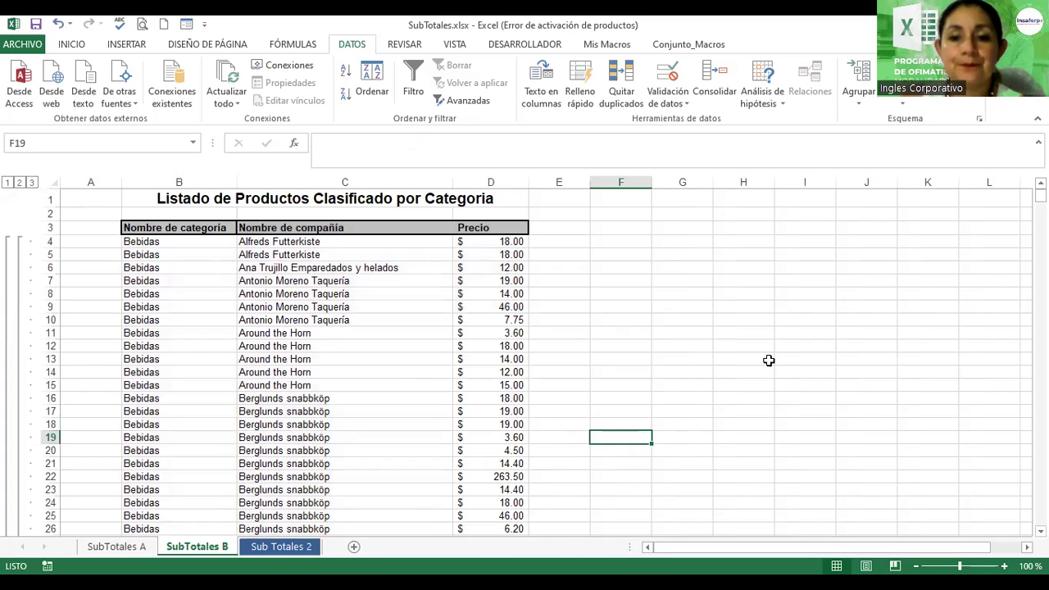
Find Total Bebidas 11,811.65 in row 408 and view its =SUBTOTALES(9;D4:D407) formula.
scroll(769, 360, "down", 1)
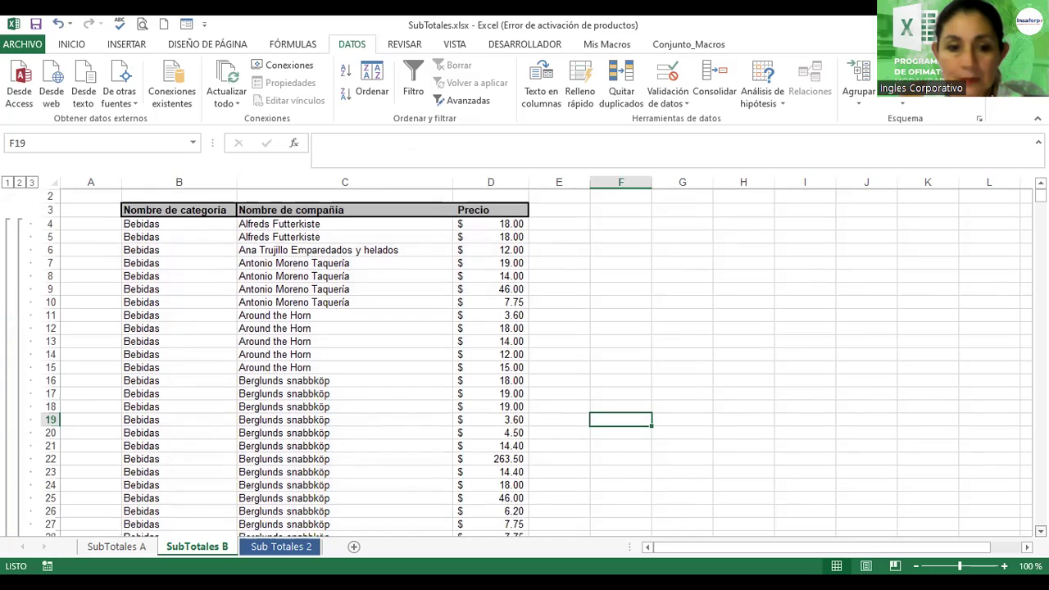
scroll(536, 364, "down", 1)
scroll(536, 365, "down", 2)
scroll(536, 364, "down", 3)
scroll(536, 364, "down", 3)
scroll(525, 360, "down", 3)
scroll(524, 360, "down", 2)
scroll(525, 361, "down", 3)
scroll(525, 361, "down", 3)
scroll(525, 360, "down", 3)
scroll(525, 361, "down", 2)
scroll(524, 361, "down", 3)
scroll(525, 361, "down", 2)
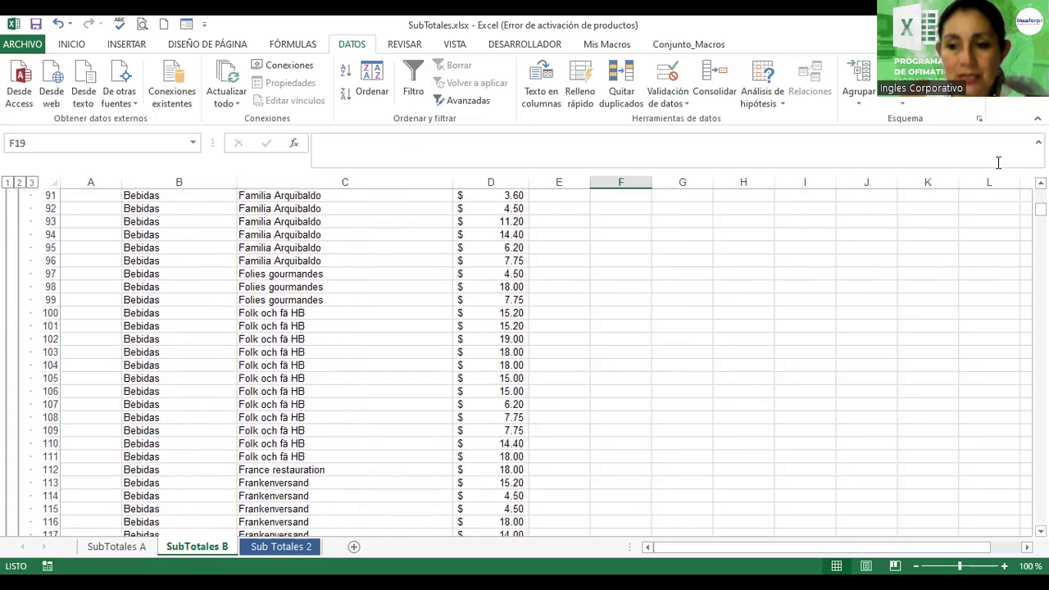
mouse_move(1041, 210)
left_mouse_down()
mouse_move(1040, 274)
mouse_move(1040, 254)
left_mouse_up()
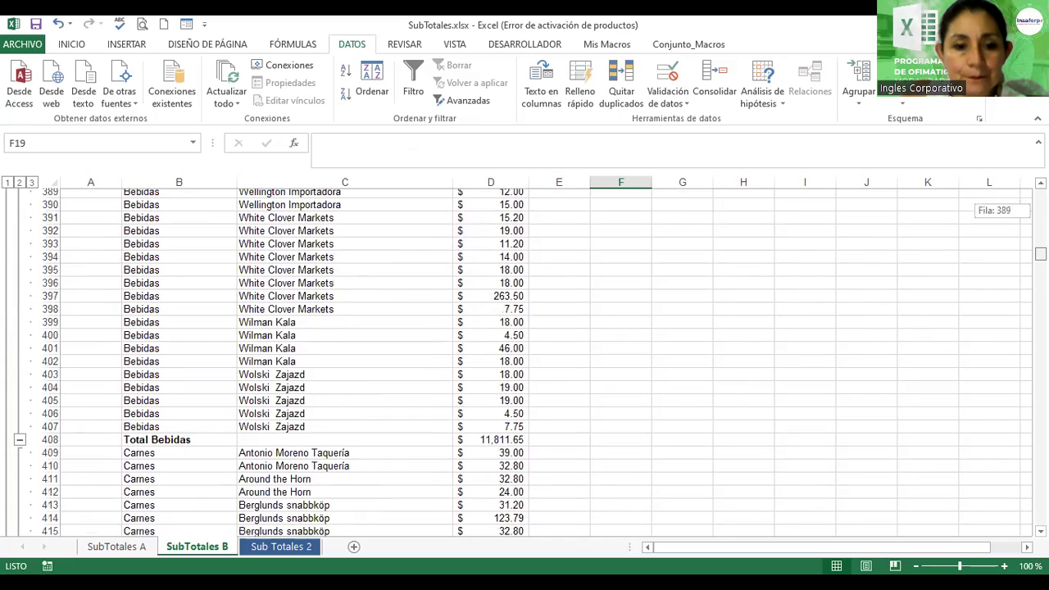
left_click(491, 443)
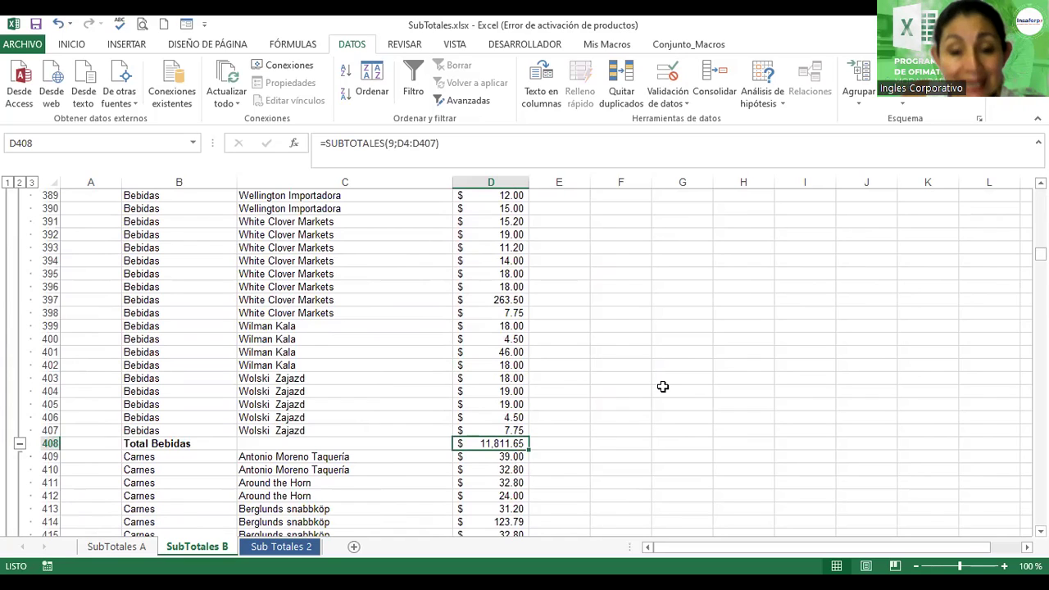
Check SubTotales A's first Total Bebidas formula and 56,500.91 grand total, then collapse SubTotales B to level 1.
left_click(119, 546)
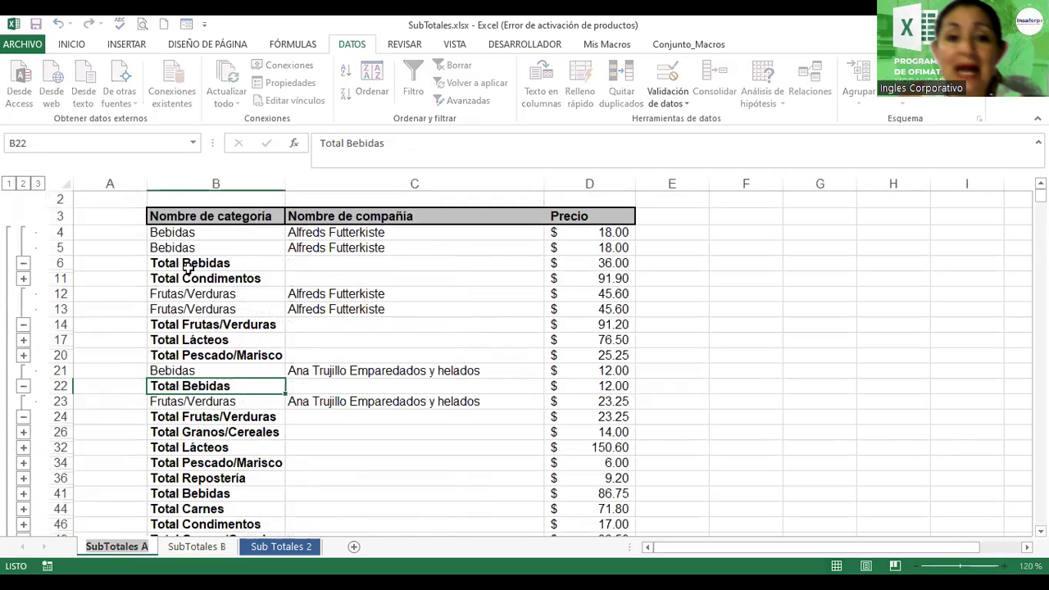
left_click(584, 266)
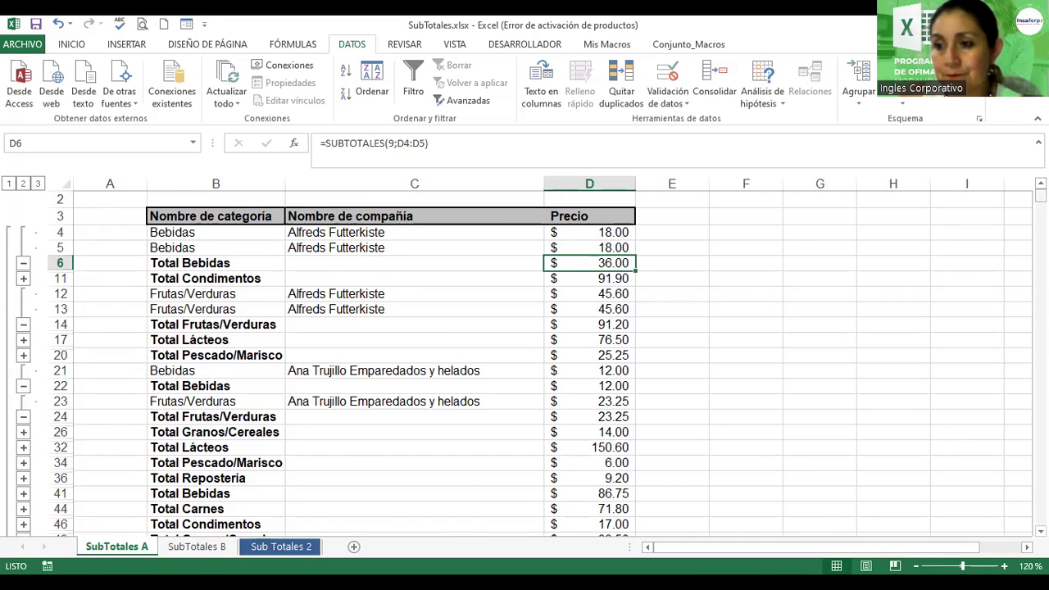
left_click_drag(1040, 197, 1026, 461)
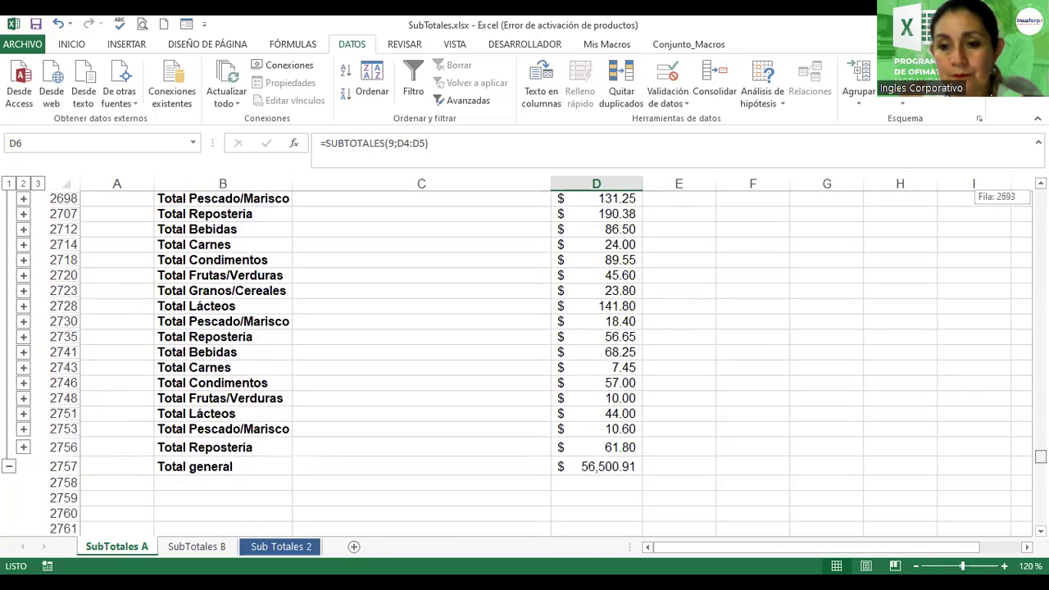
left_click(574, 328)
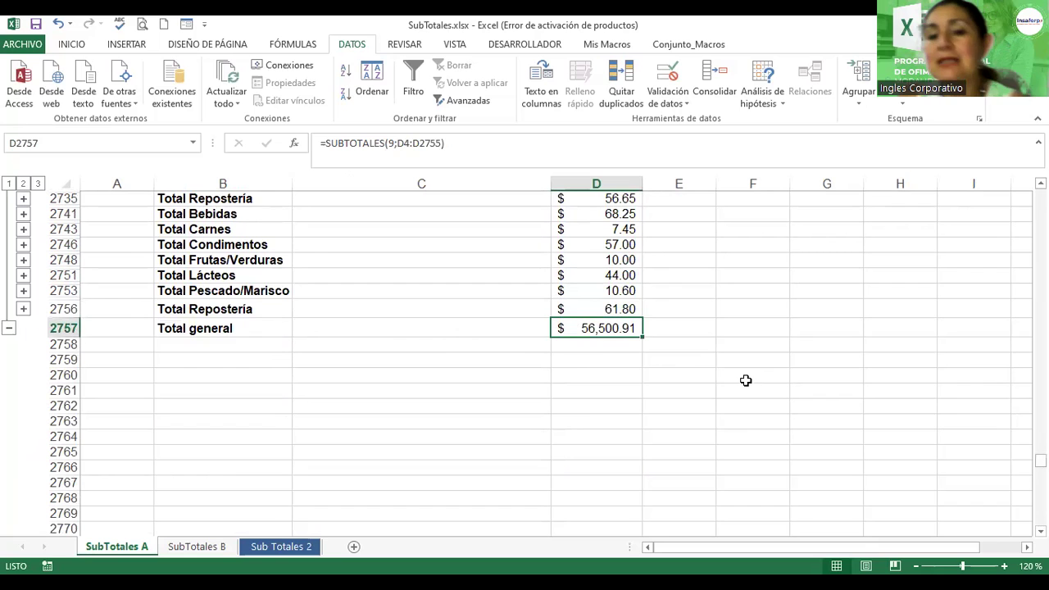
left_click(197, 547)
left_click(9, 182)
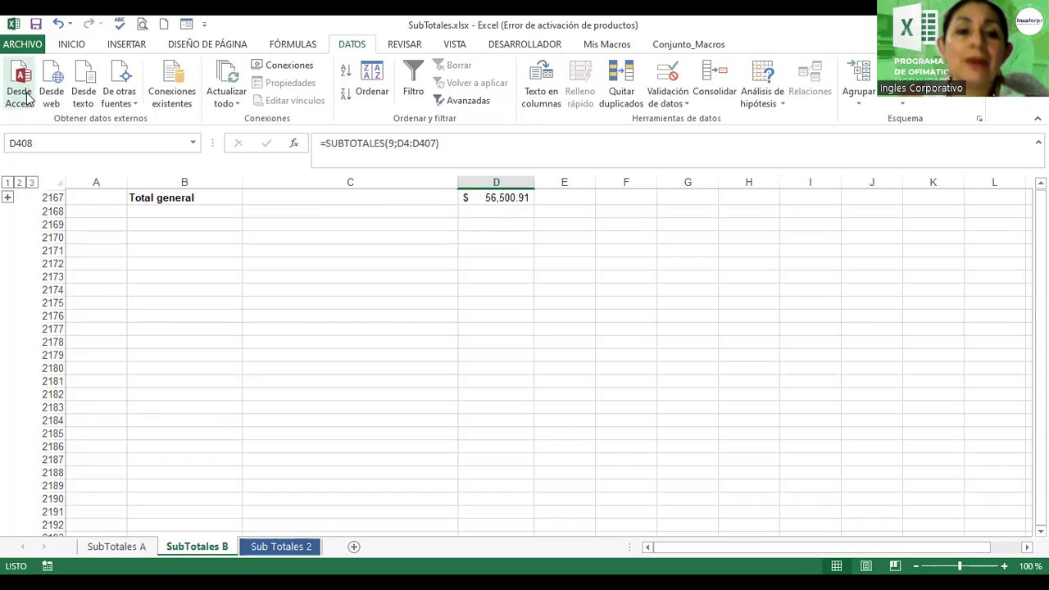
Collapse SubTotales B to outline level 2, leaving Total Bebidas through Total Repostería above Total general.
left_click(8, 198)
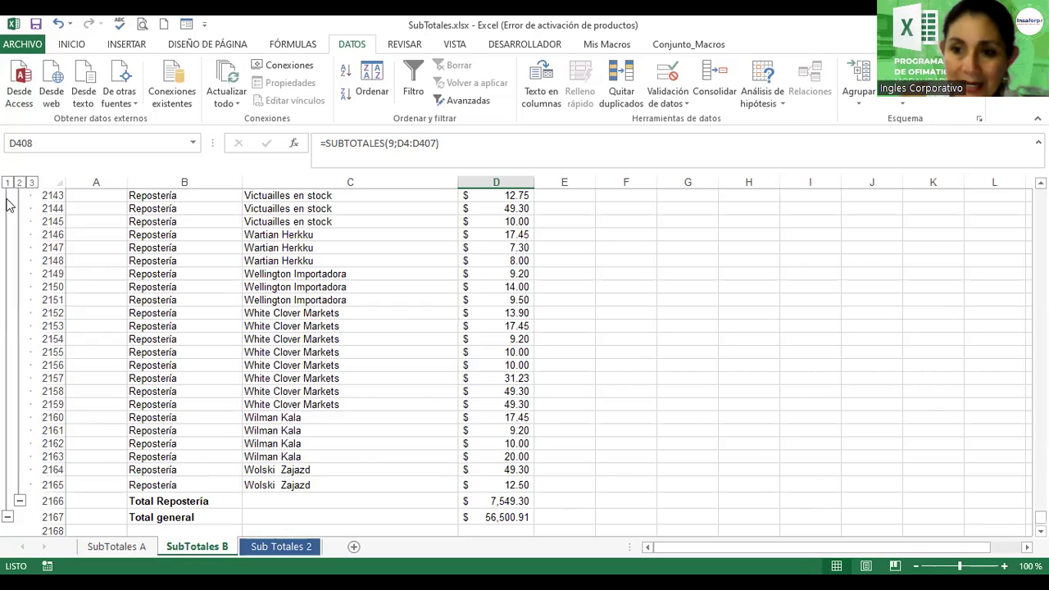
left_click(21, 502)
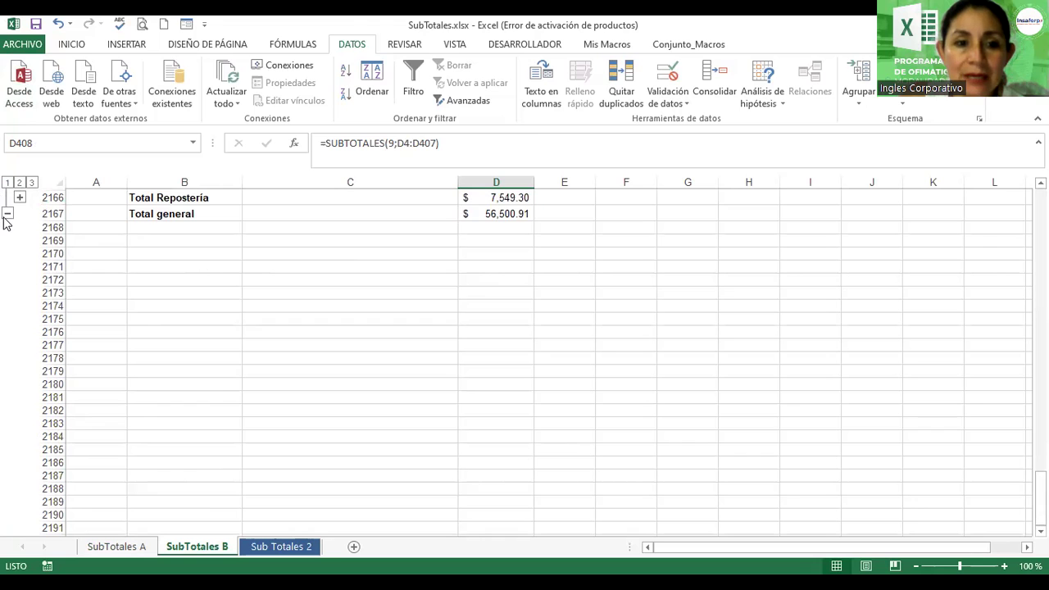
left_click(20, 182)
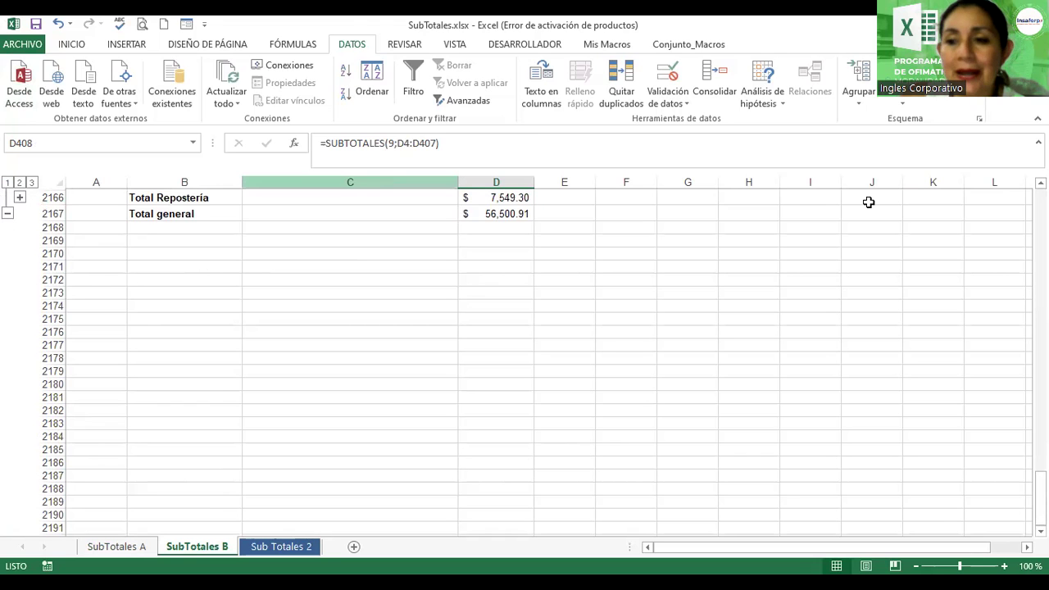
scroll(524, 361, "up", 2)
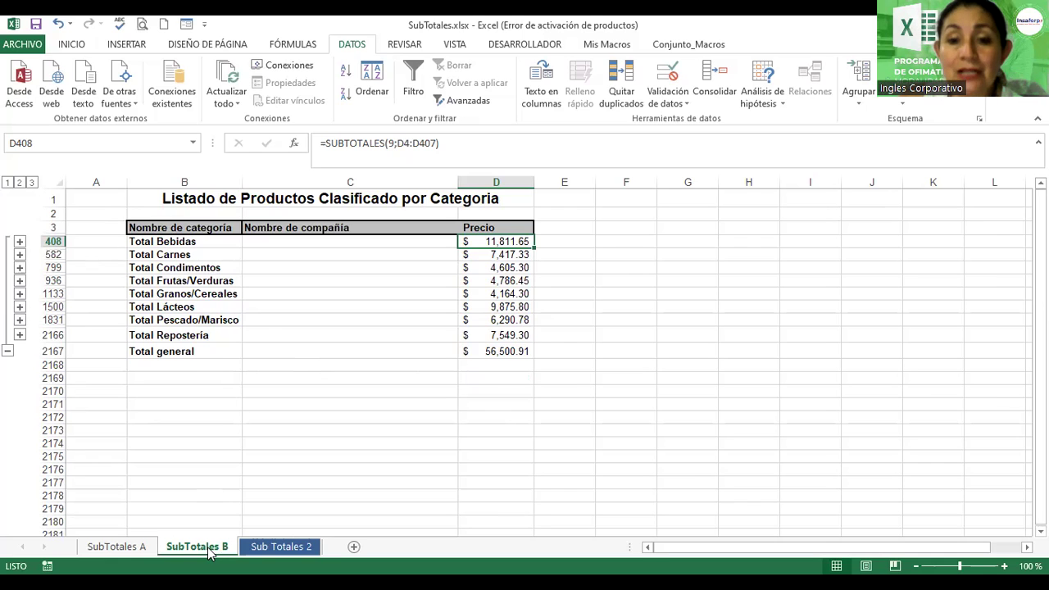
Scroll through SubTotales A's repeated category totals for comparison, then return to SubTotales B.
left_click(121, 547)
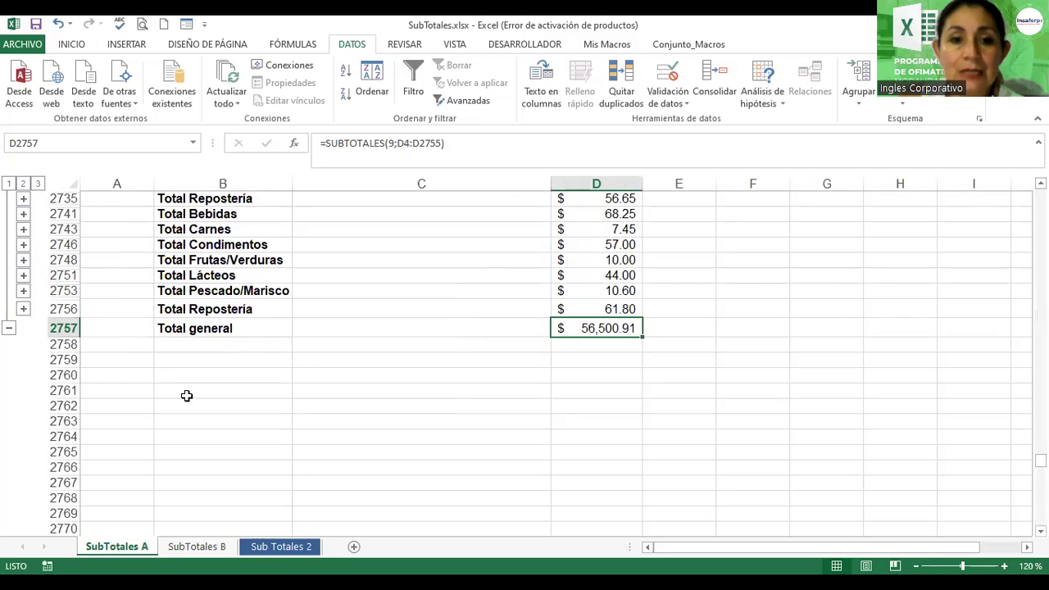
scroll(997, 243, "up", 8)
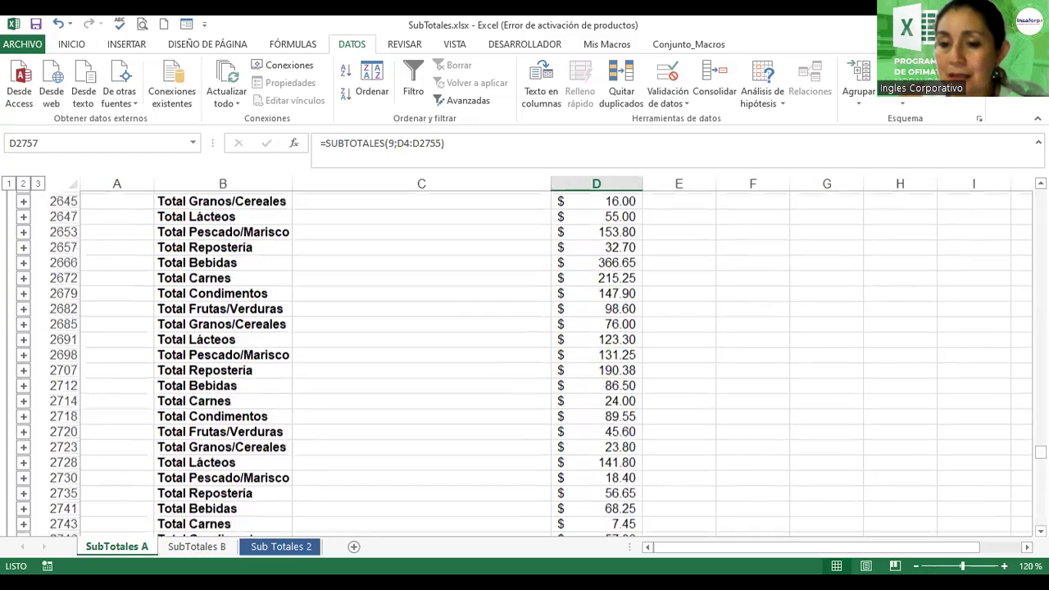
scroll(997, 242, "up", 10)
scroll(997, 242, "up", 14)
scroll(997, 243, "up", 7)
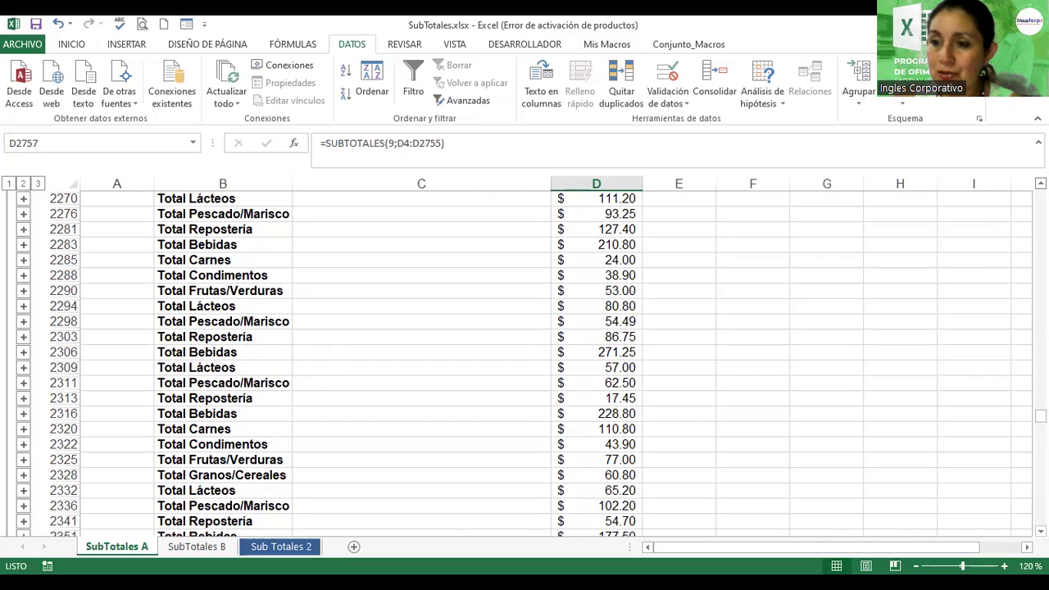
left_click(191, 551)
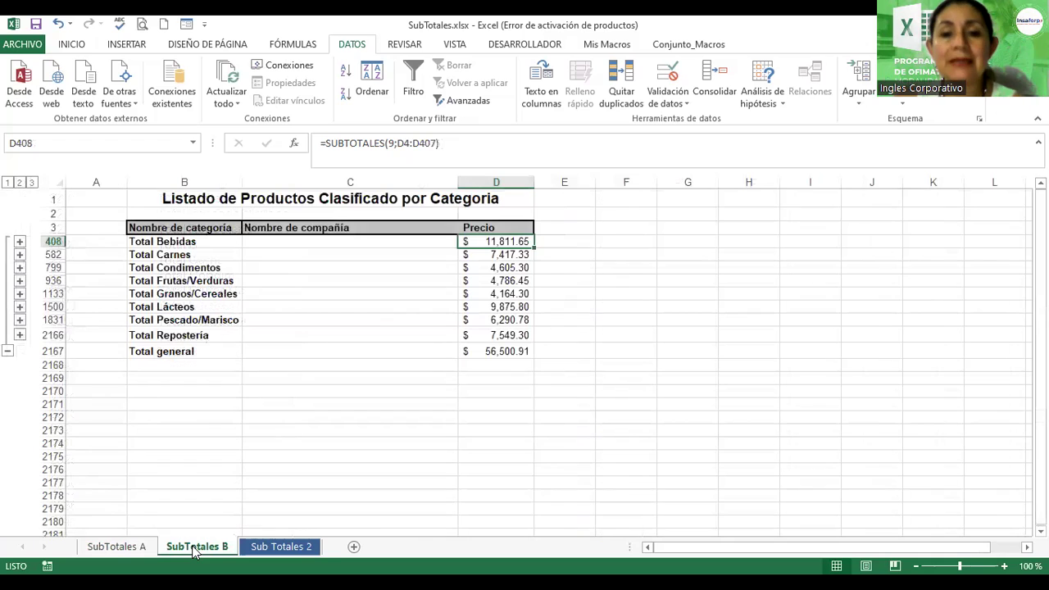
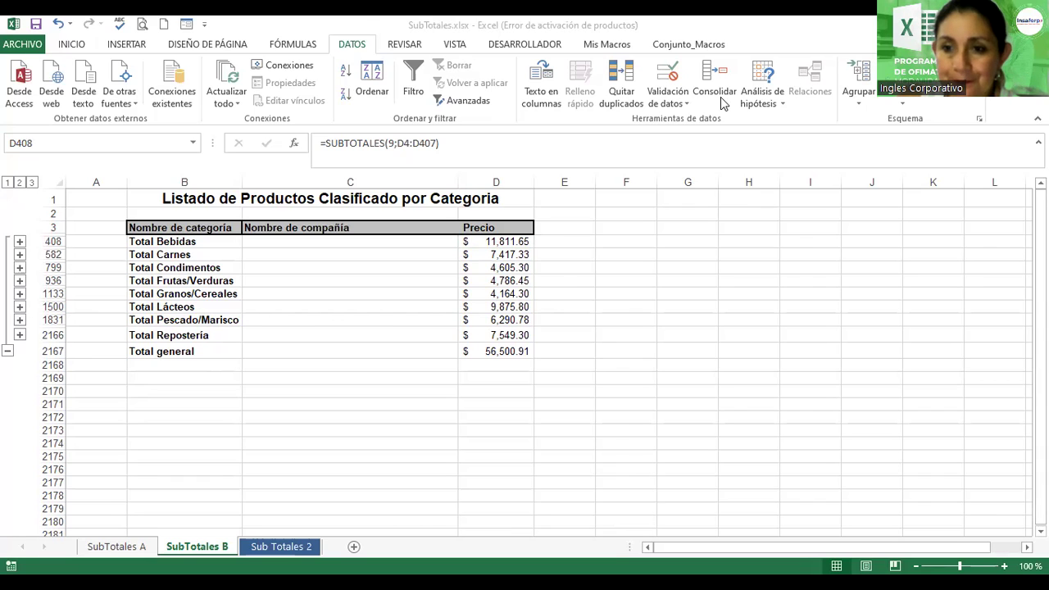
Compare with SubTotales A, check the Total general formula on SubTotales B, and select a table cell.
left_click(113, 546)
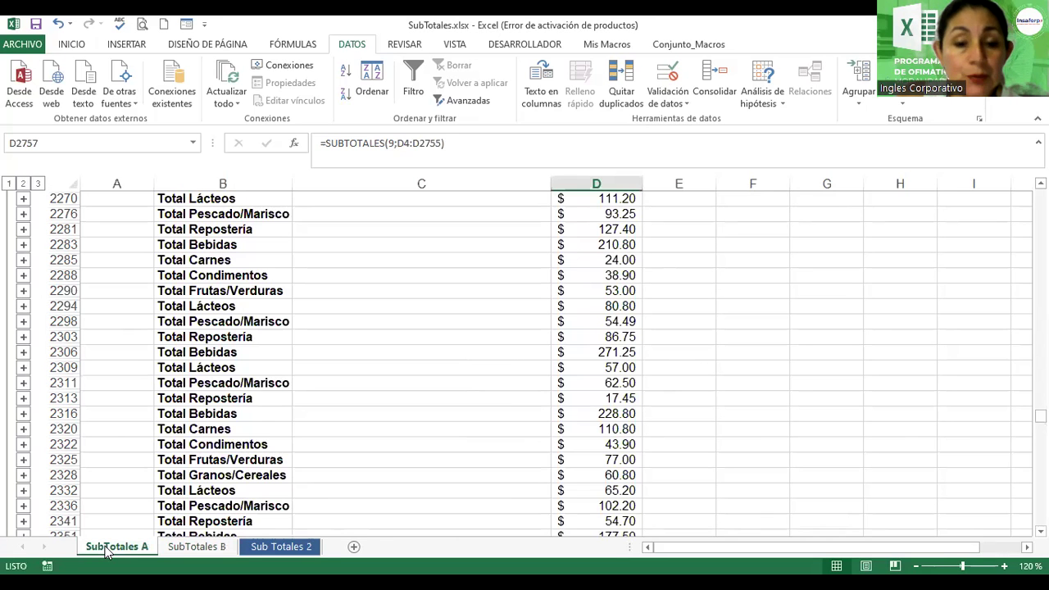
left_click(210, 555)
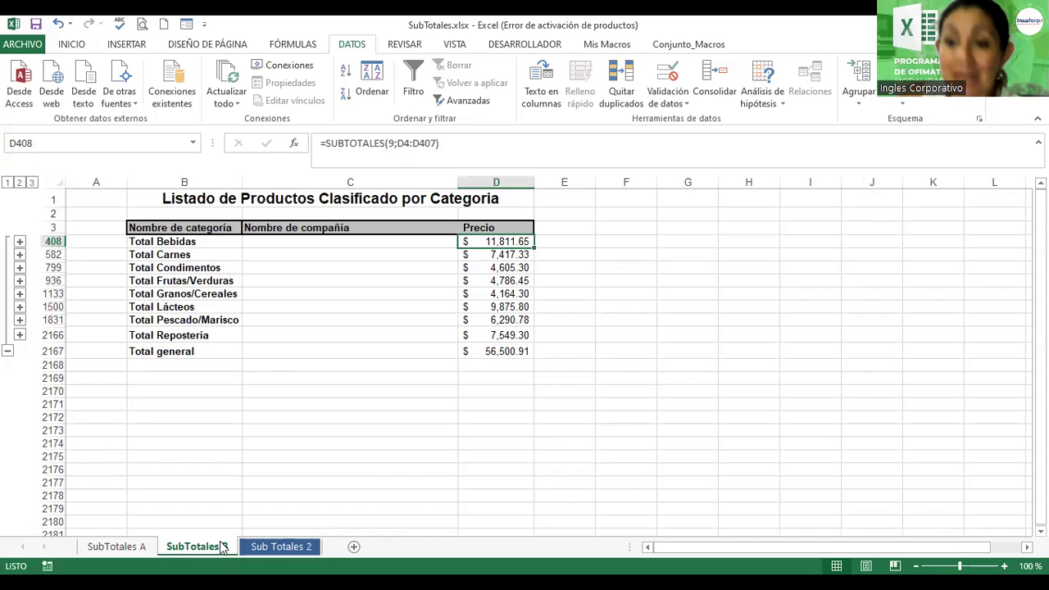
double_click(495, 350)
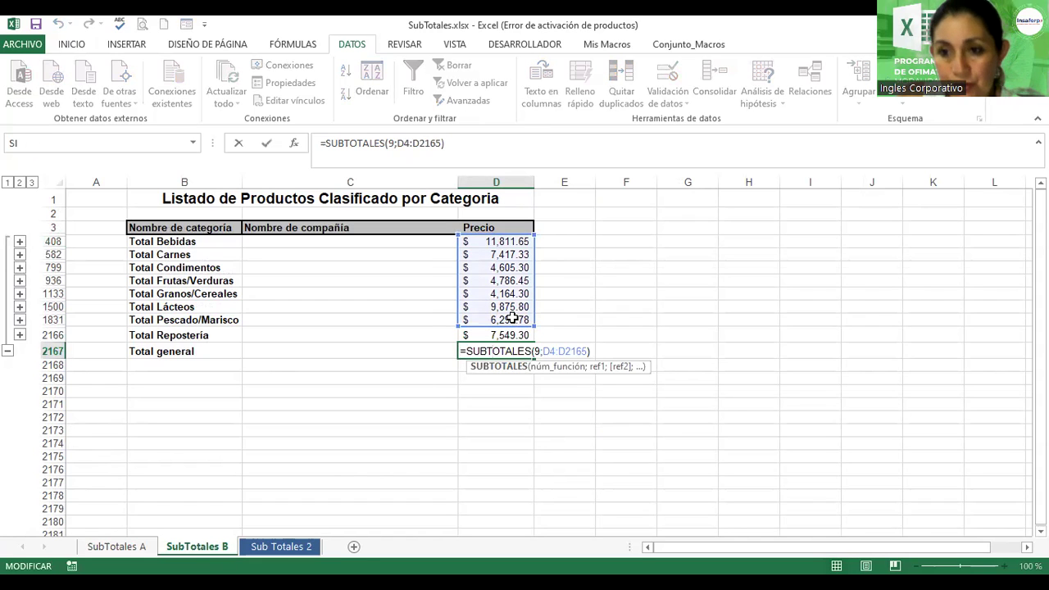
key("Escape")
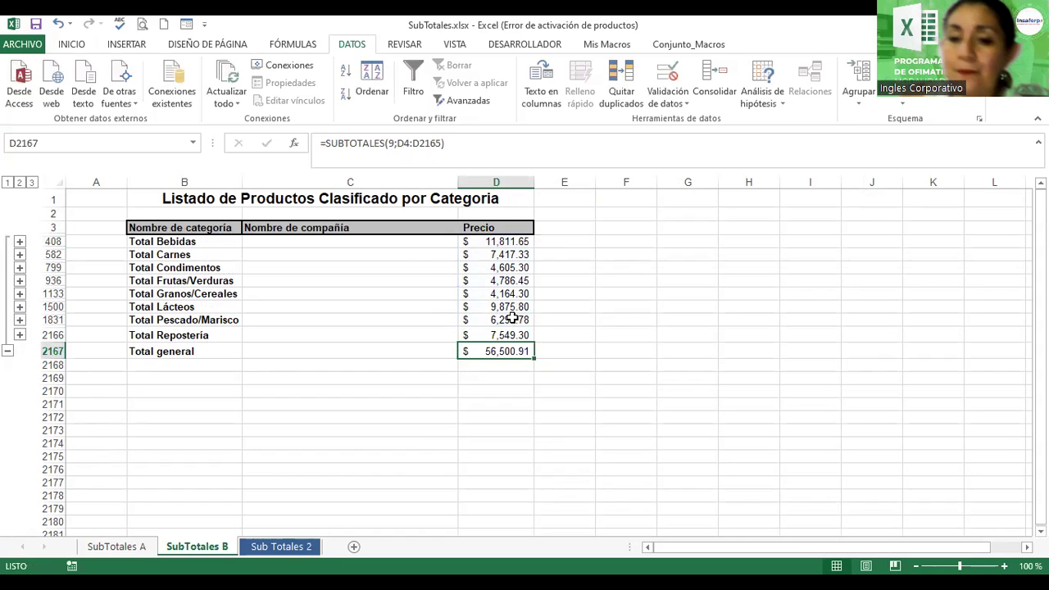
left_click(399, 268)
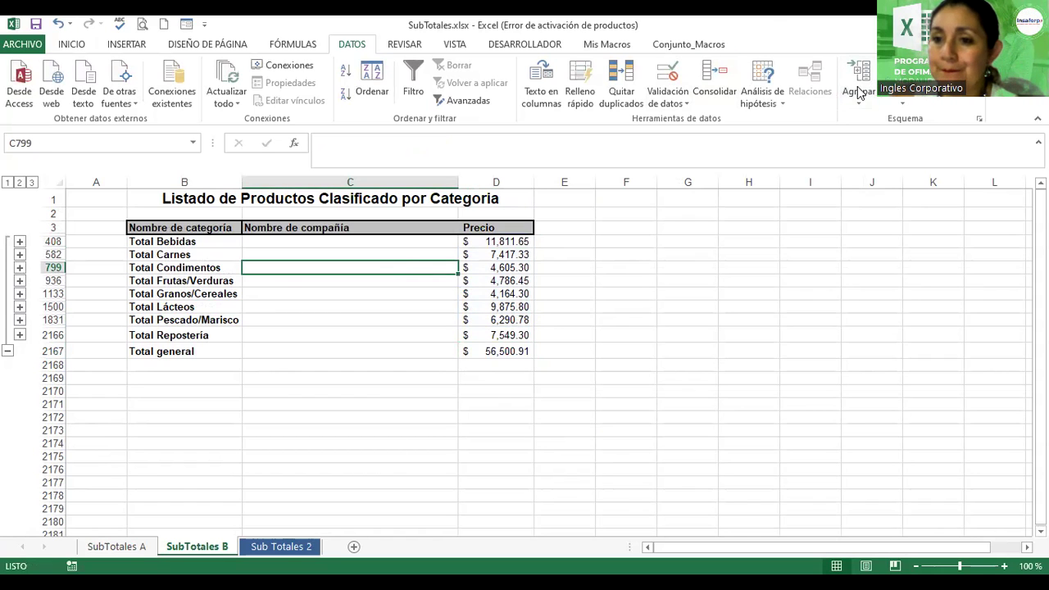
Remove all subtotals from the SubTotales B product table with Quitar todos and select the header cells.
left_click(947, 90)
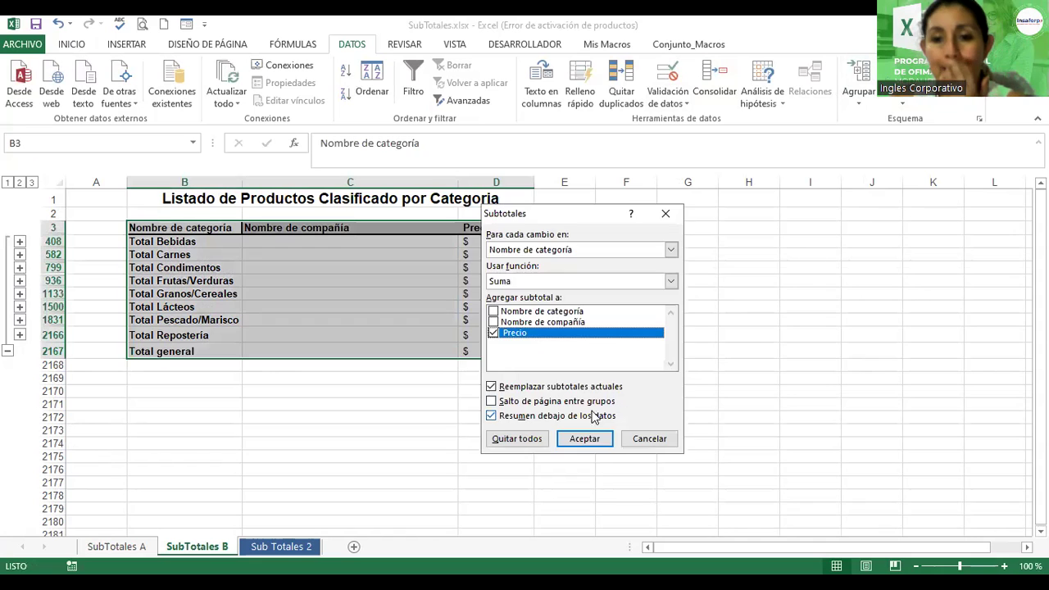
left_click(521, 441)
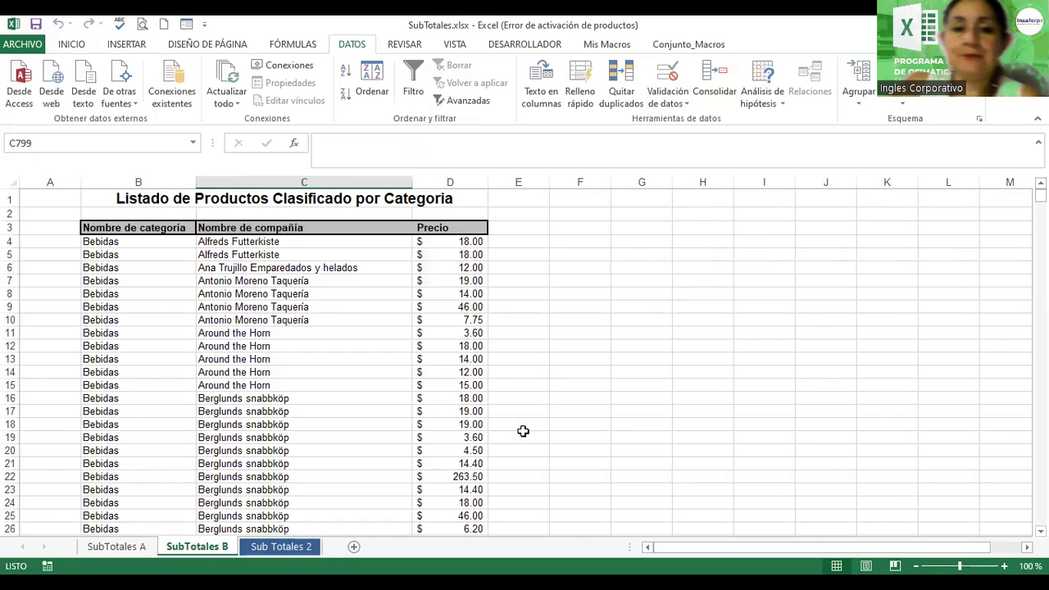
left_click(270, 307)
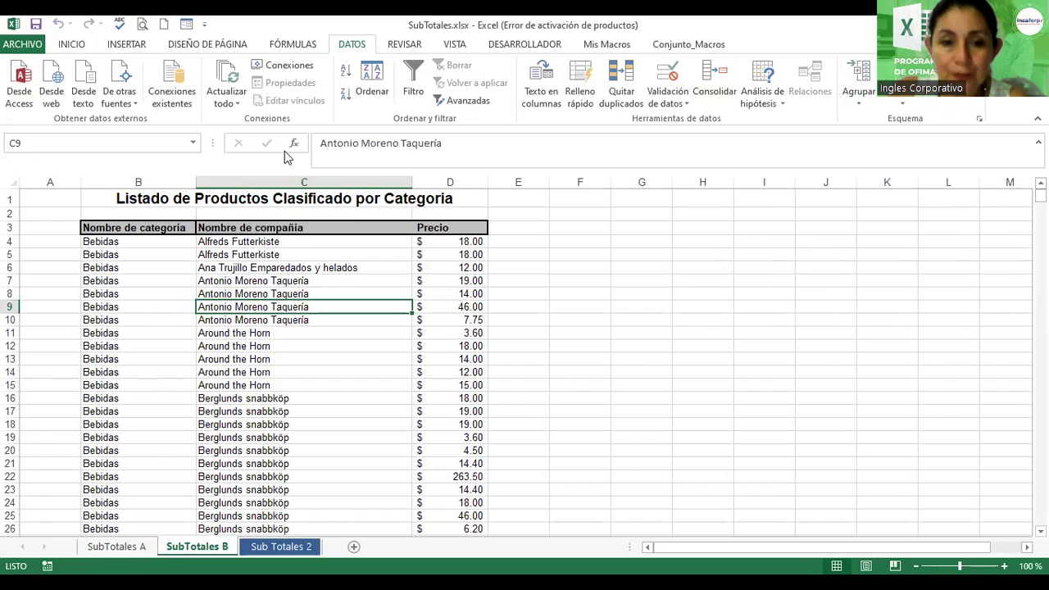
double_click(118, 228)
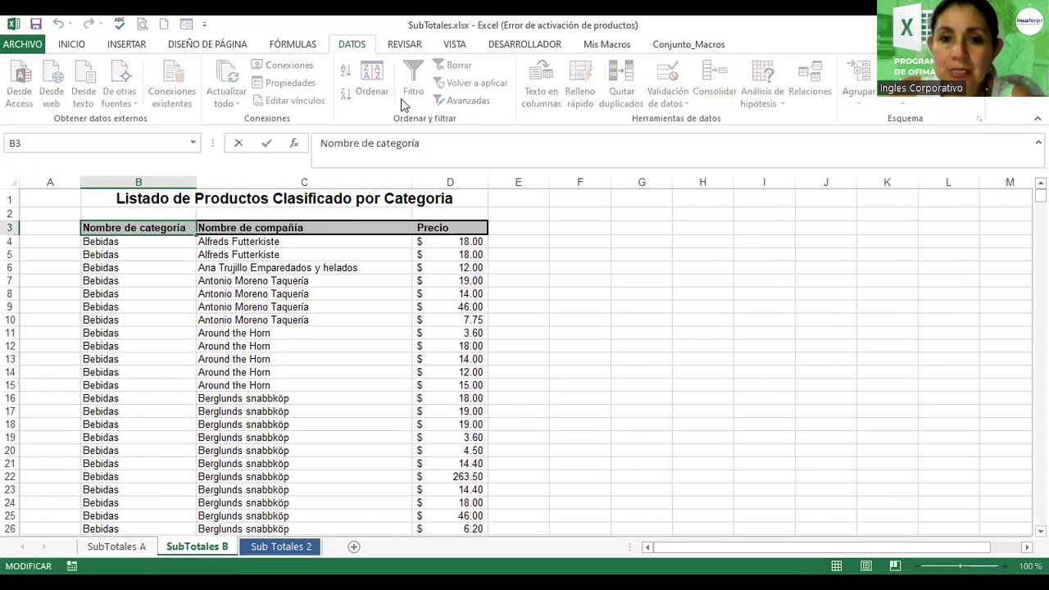
left_click(336, 321)
left_click(257, 231)
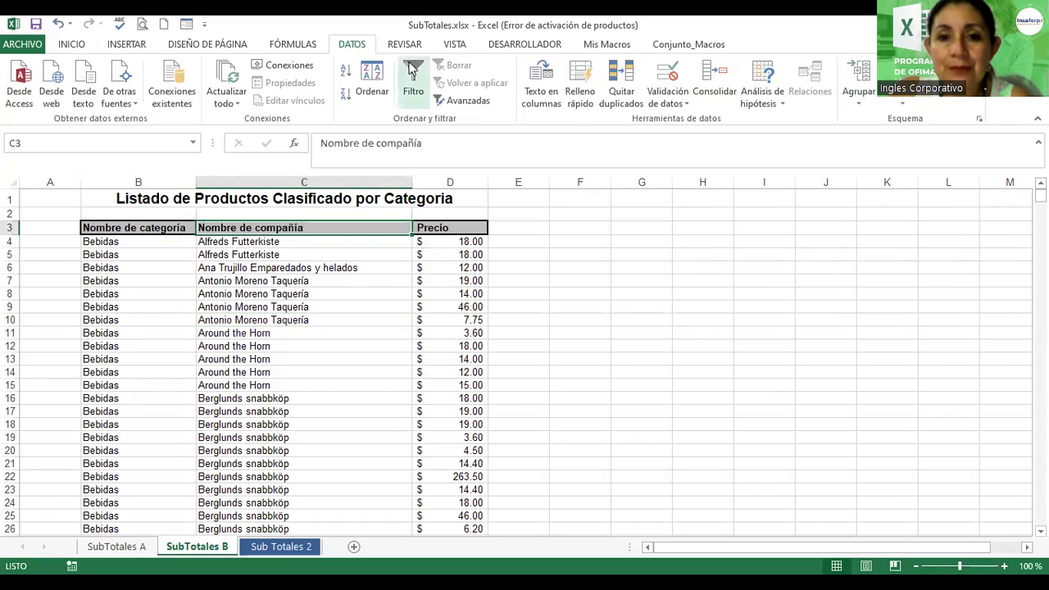
Sort the product list by Nombre de categoría, A to Z, on cell values.
left_click(375, 86)
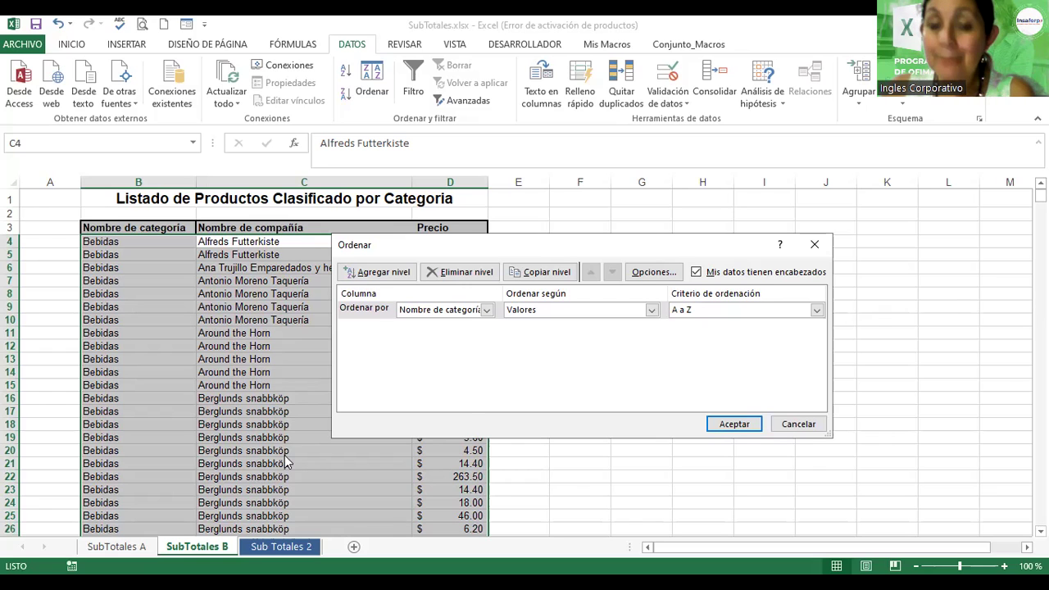
left_click(735, 424)
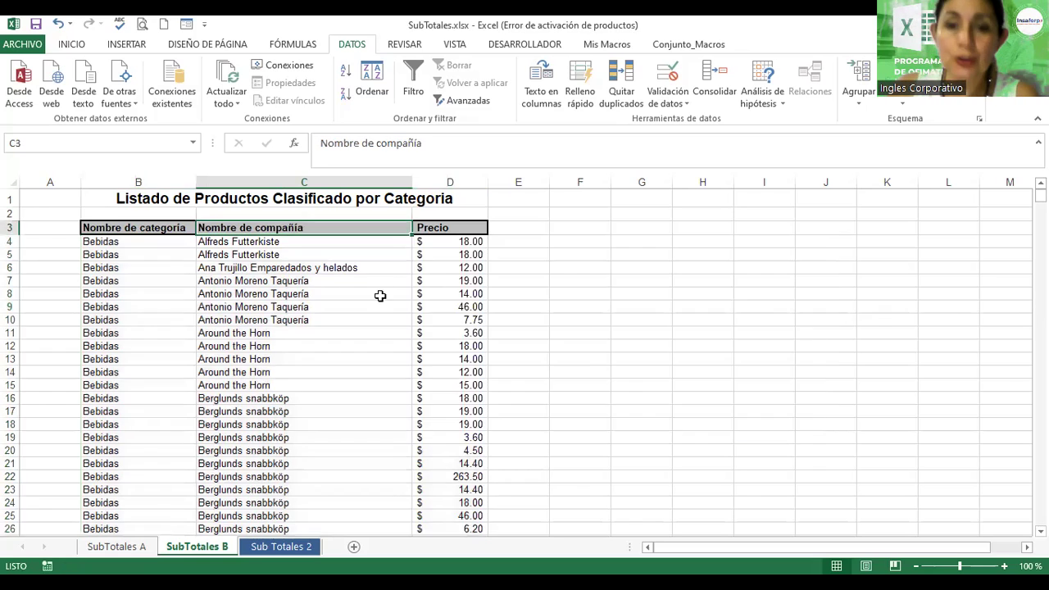
left_click(307, 319)
Add Suma subtotals of Precio at each change in Nombre de categoría.
left_click(951, 82)
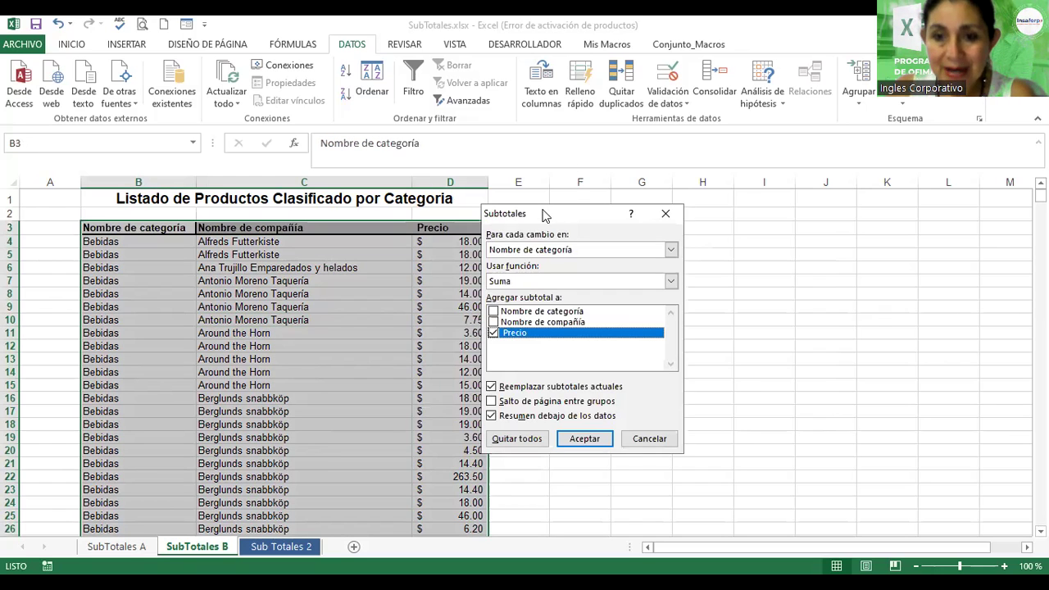
left_click_drag(543, 213, 526, 218)
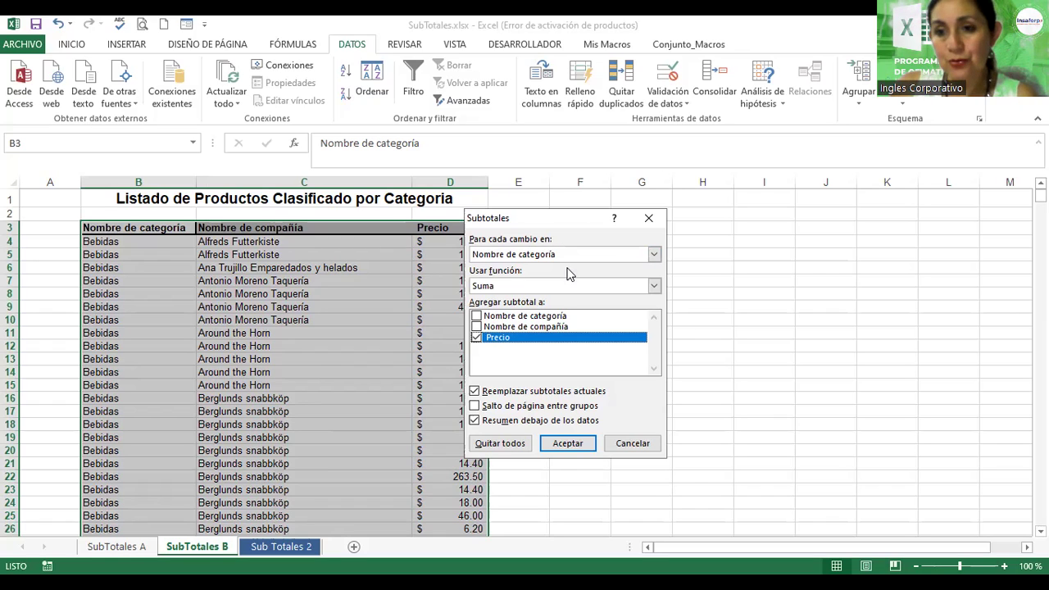
left_click(566, 442)
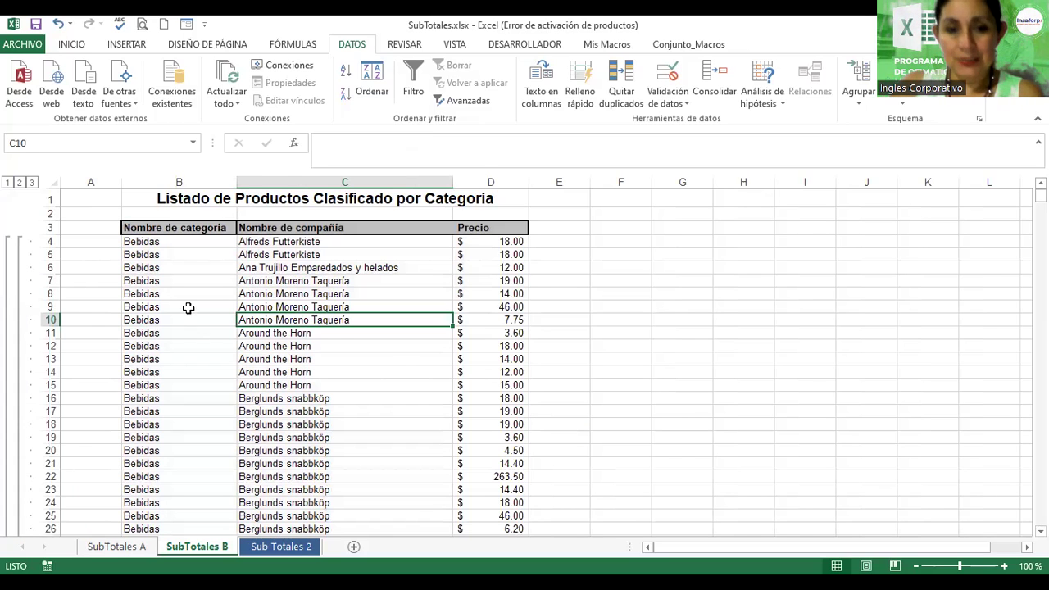
Collapse SubTotales B to level 1, compare SubTotales A's outline, then show level 2 category totals.
left_click(8, 183)
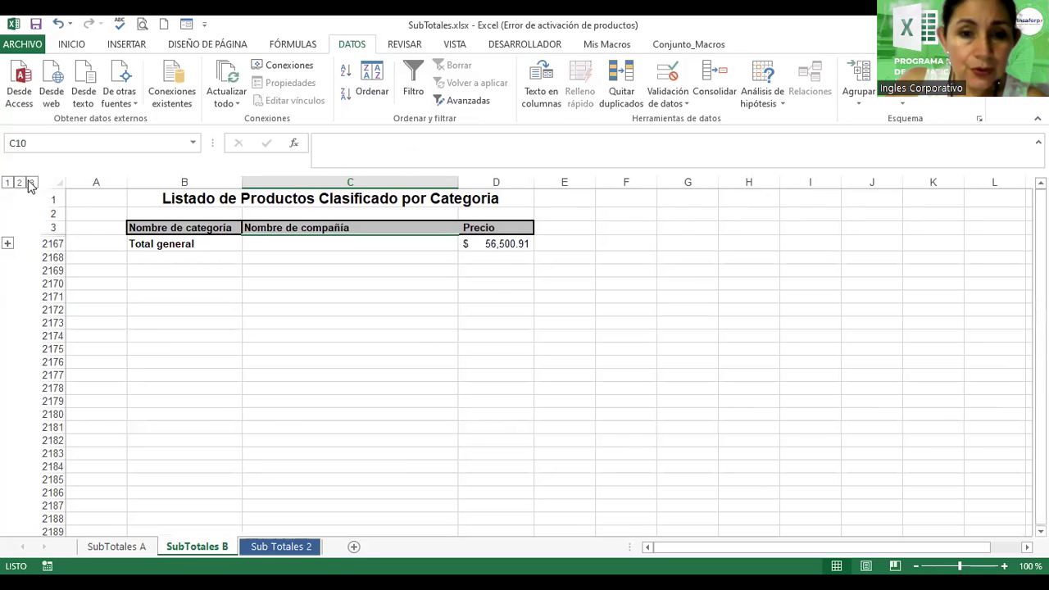
left_click(516, 246)
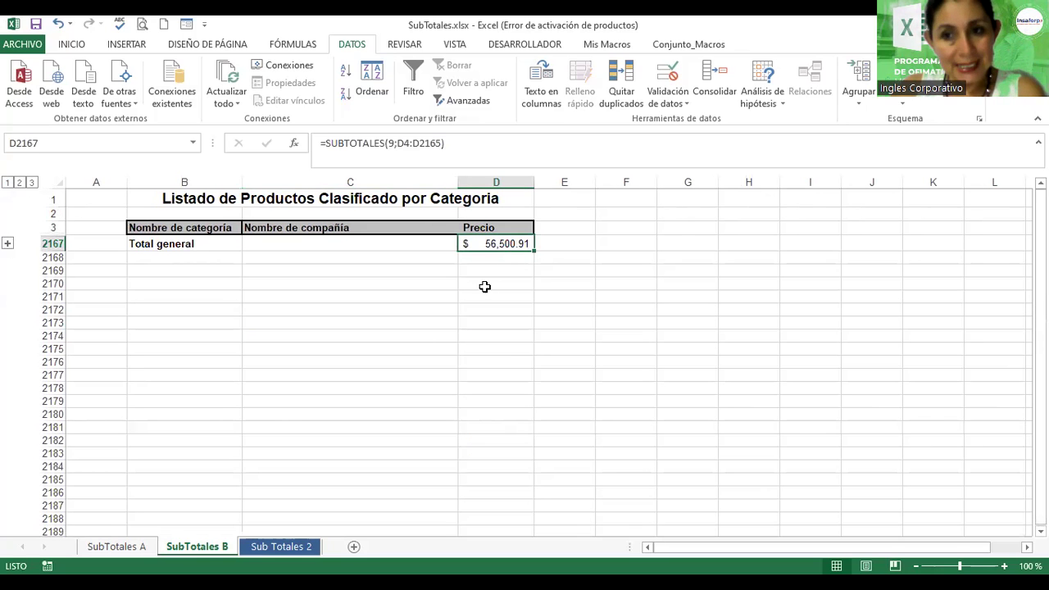
left_click(148, 549)
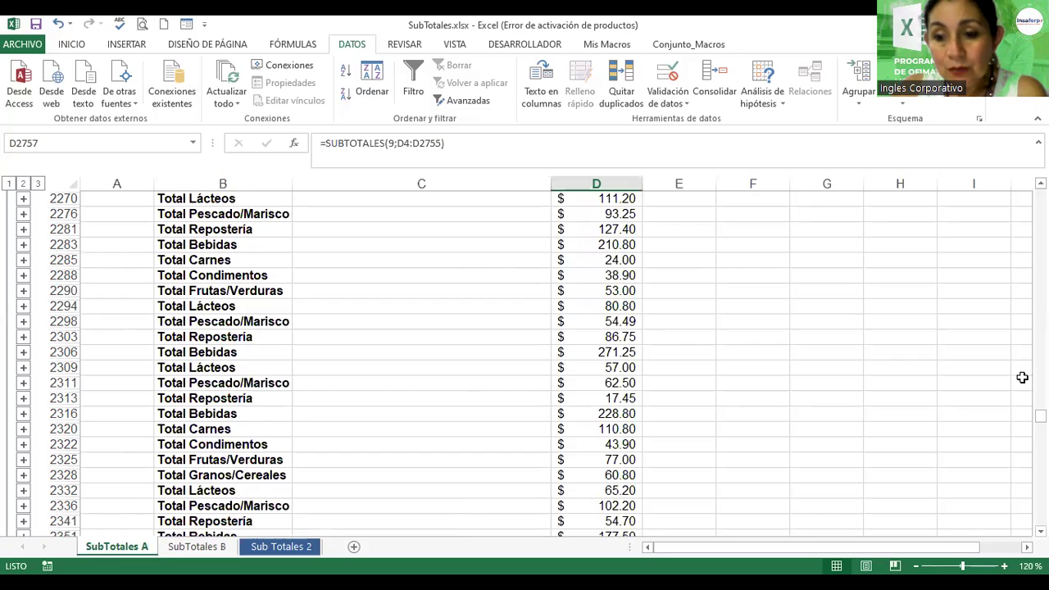
left_click(7, 184)
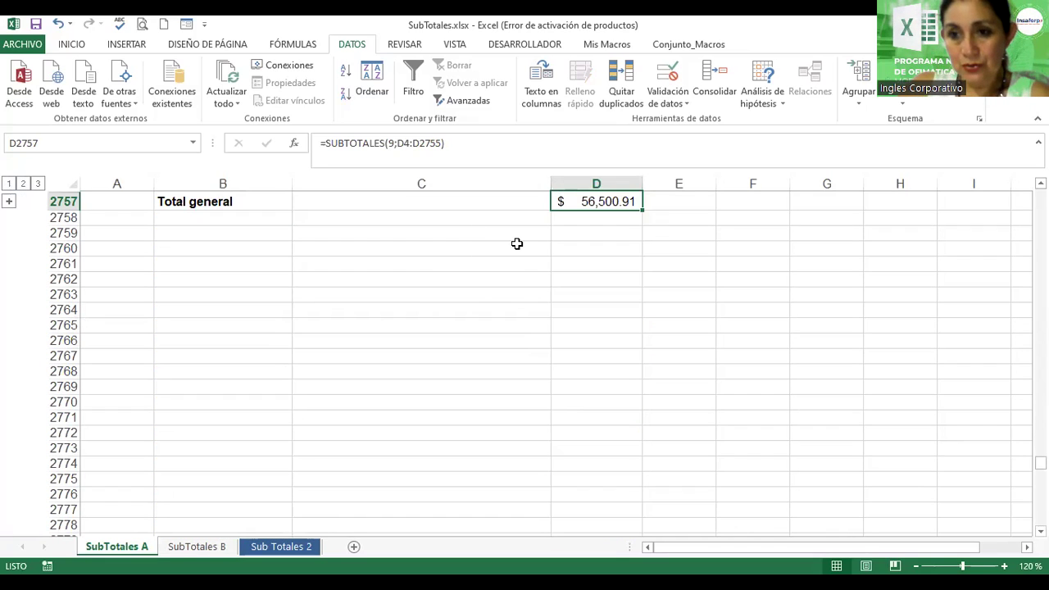
left_click(23, 183)
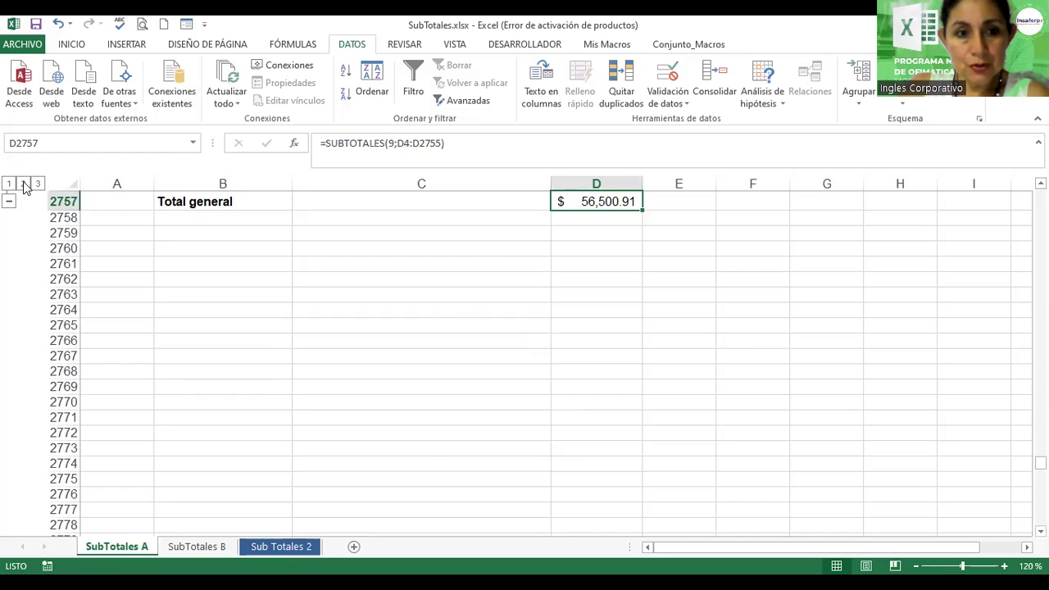
left_click_drag(1040, 463, 1040, 223)
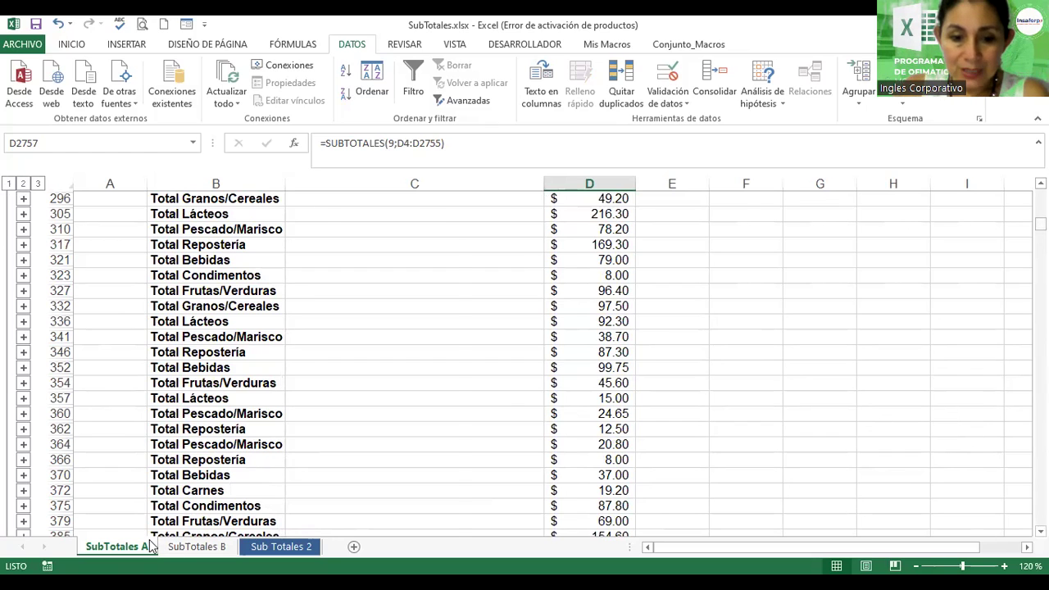
left_click(174, 547)
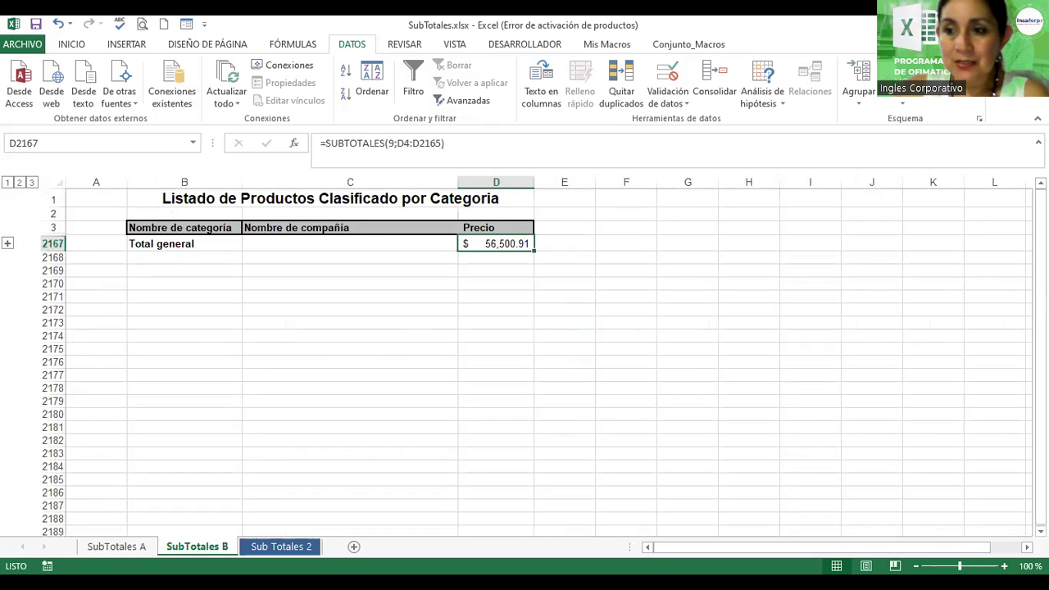
left_click(21, 182)
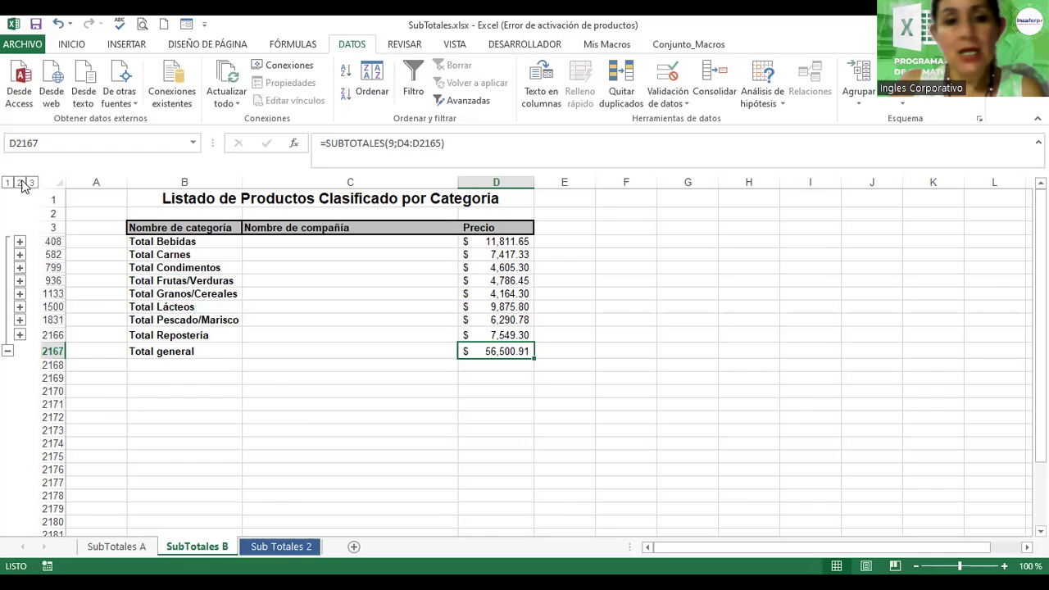
left_click(32, 183)
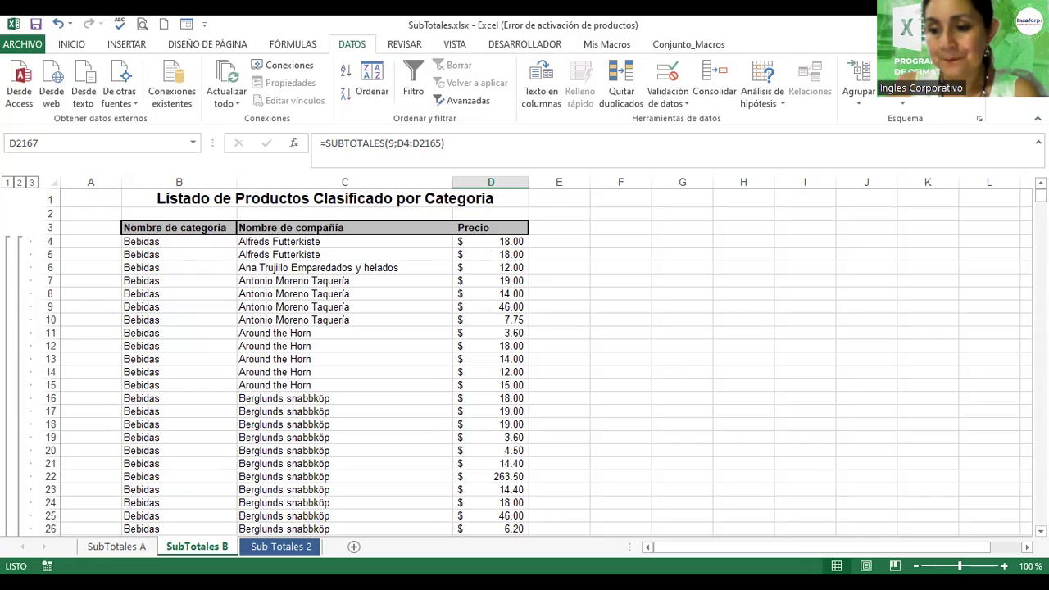
scroll(539, 363, "down", 1)
scroll(539, 364, "down", 1)
scroll(538, 363, "down", 3)
scroll(539, 363, "down", 2)
scroll(538, 364, "down", 3)
scroll(538, 363, "down", 2)
scroll(539, 363, "down", 3)
scroll(539, 363, "down", 3)
scroll(539, 363, "down", 3)
scroll(539, 363, "down", 3)
scroll(539, 363, "down", 2)
scroll(539, 363, "down", 3)
scroll(539, 363, "down", 3)
scroll(539, 363, "down", 1)
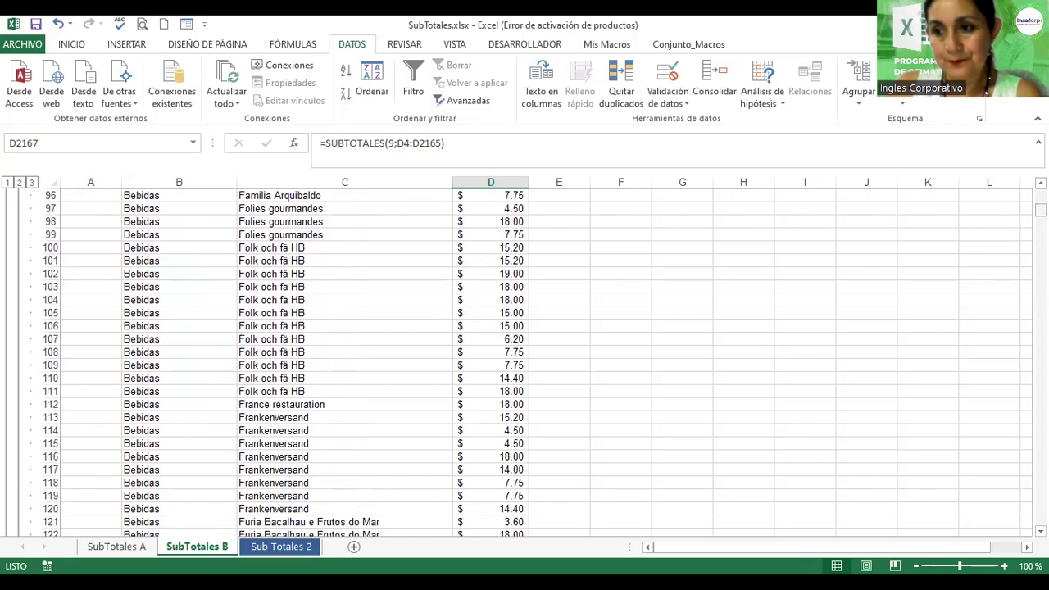
left_click_drag(1040, 210, 1040, 253)
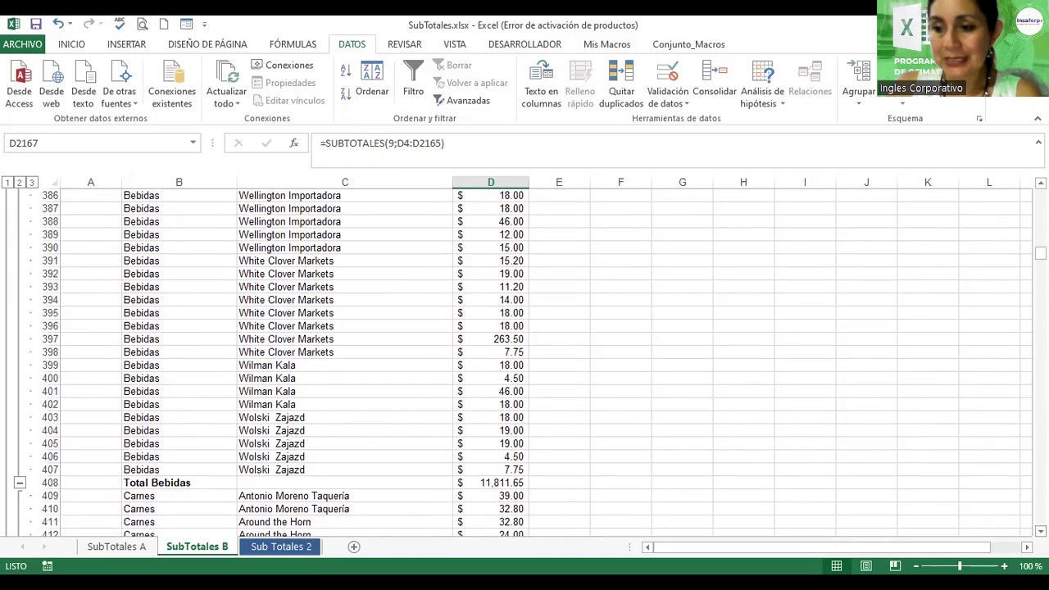
scroll(203, 363, "down", 3)
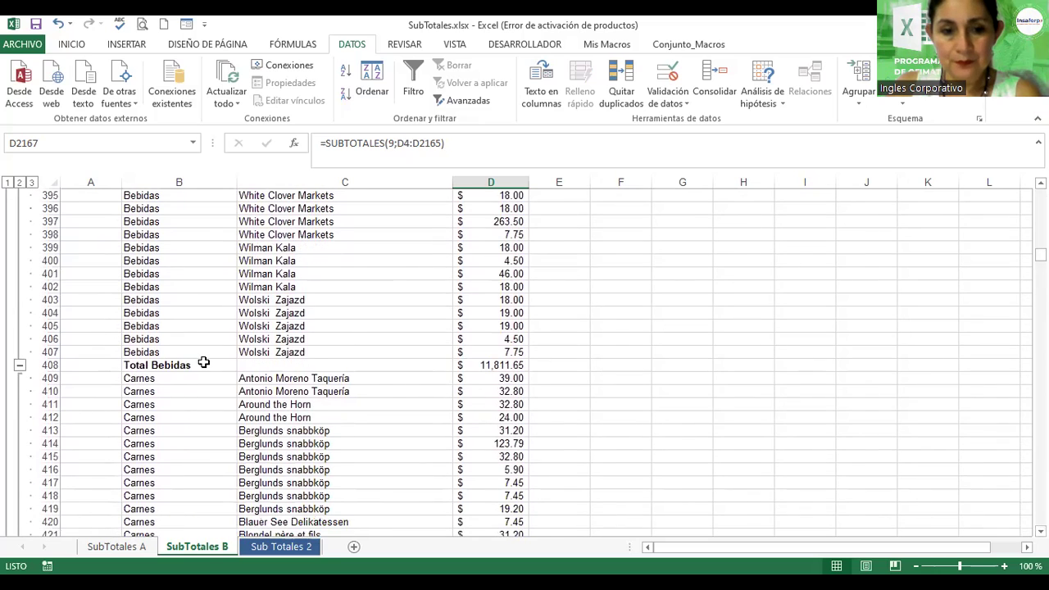
left_click(203, 363)
left_click(500, 361)
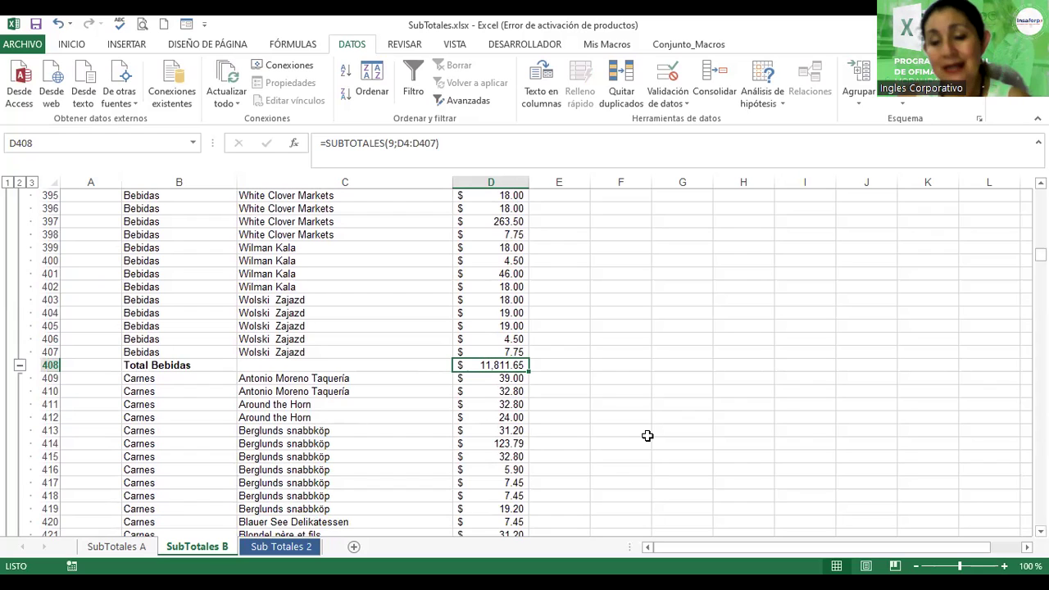
left_click_drag(1040, 255, 1040, 419)
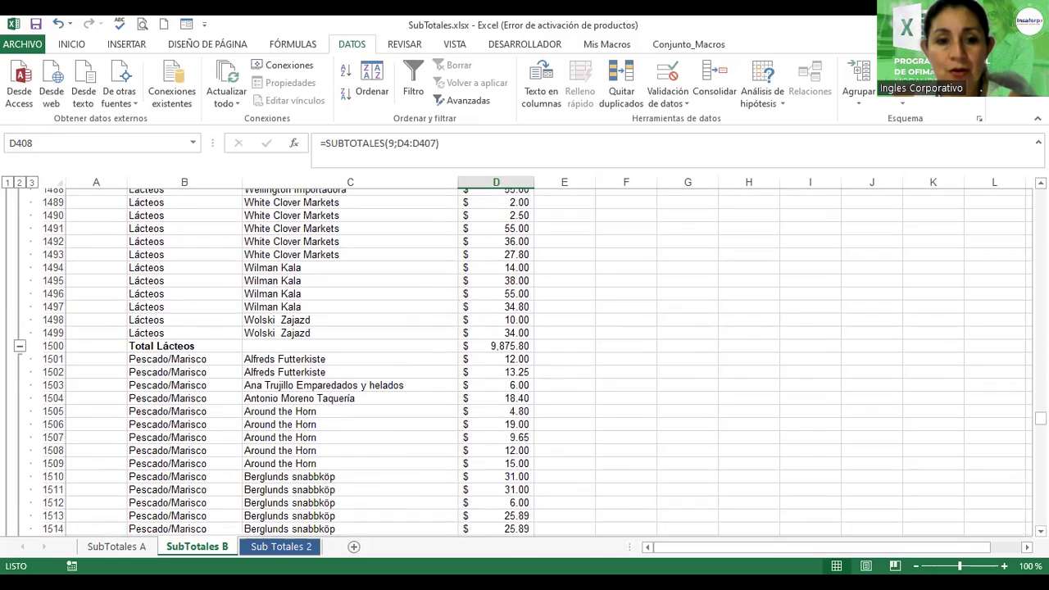
left_click(509, 342)
double_click(510, 343)
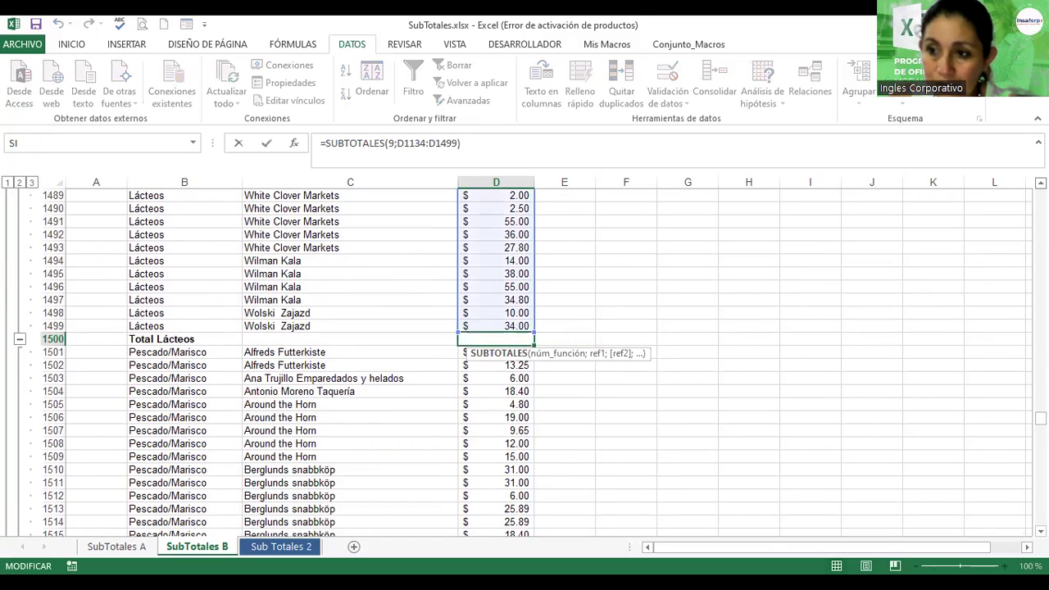
left_click(1040, 182)
scroll(1041, 182, "up", 3)
scroll(1041, 182, "up", 2)
scroll(1040, 182, "up", 2)
scroll(1041, 182, "up", 3)
scroll(525, 361, "up", 3)
scroll(525, 361, "up", 2)
scroll(524, 361, "up", 3)
scroll(524, 361, "up", 3)
scroll(891, 409, "up", 3)
scroll(890, 409, "up", 3)
scroll(891, 409, "up", 1)
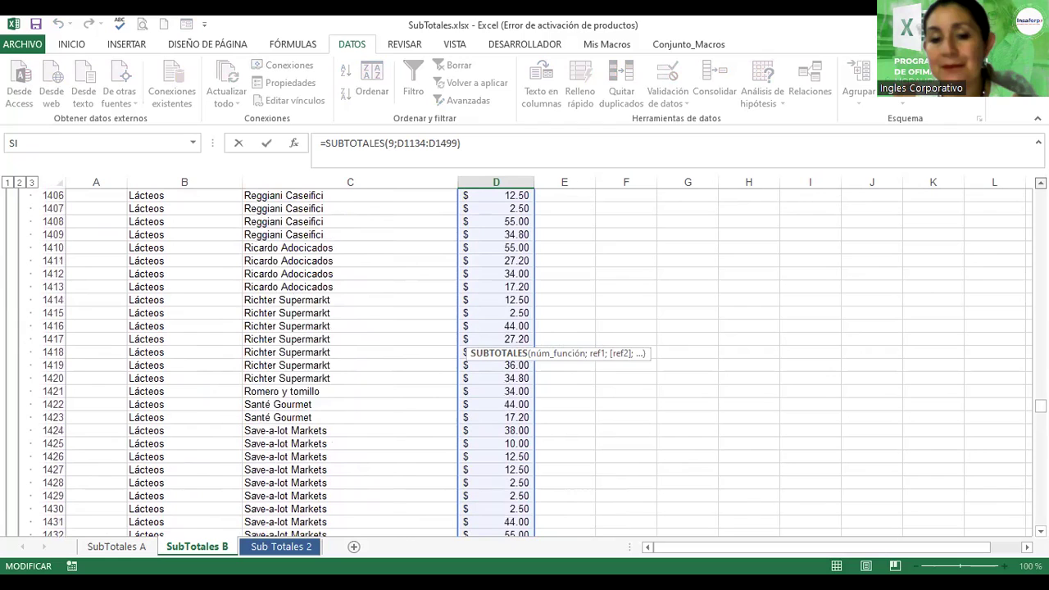
scroll(890, 409, "up", 1)
left_click(701, 363)
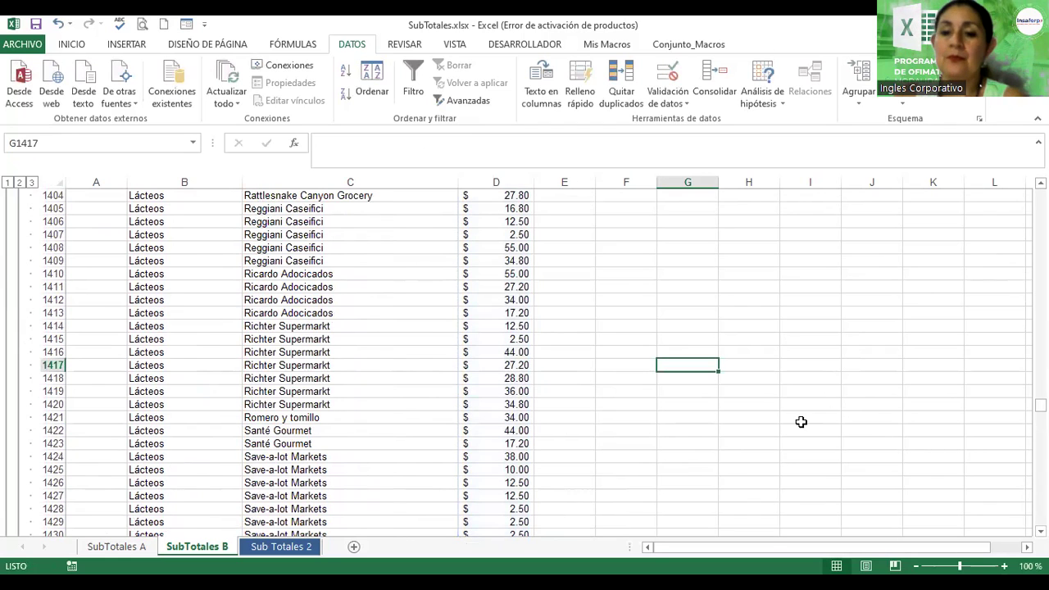
left_click_drag(1039, 405, 1040, 195)
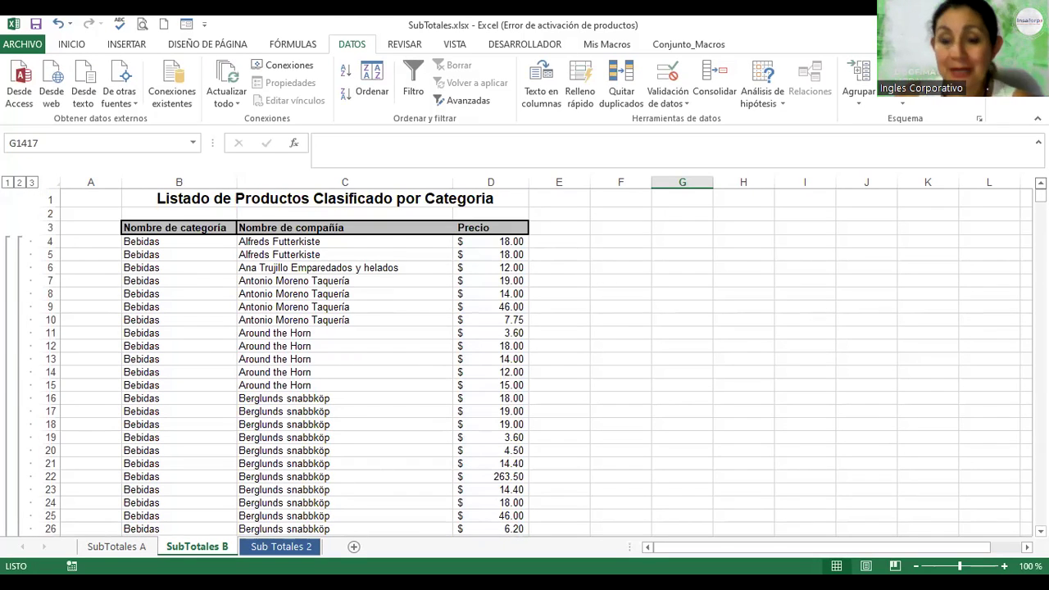
Make a copy of the SubTotales B sheet and place it right after SubTotales B.
right_click(204, 551)
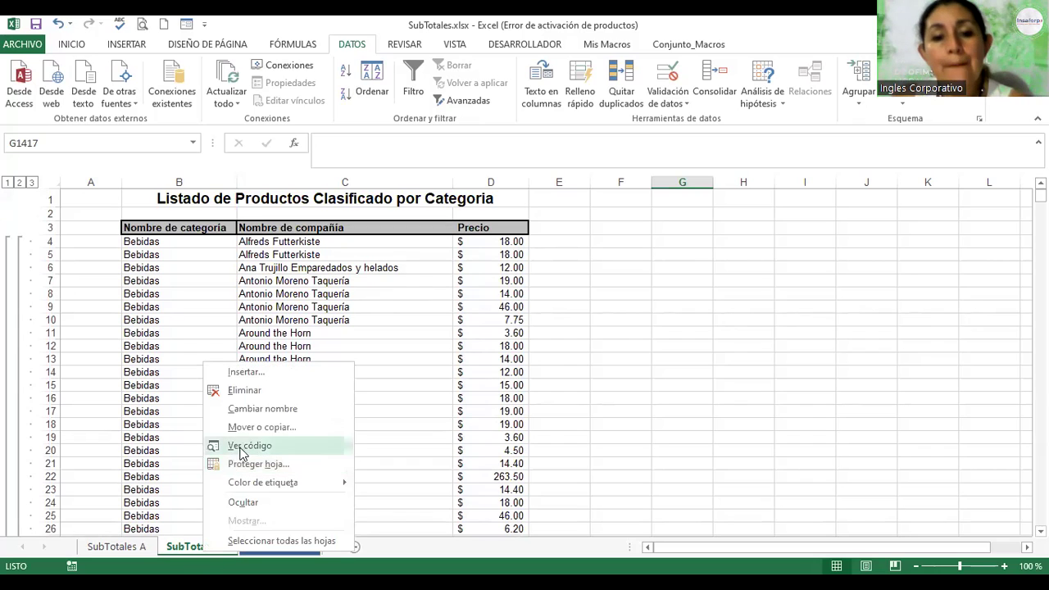
left_click(253, 429)
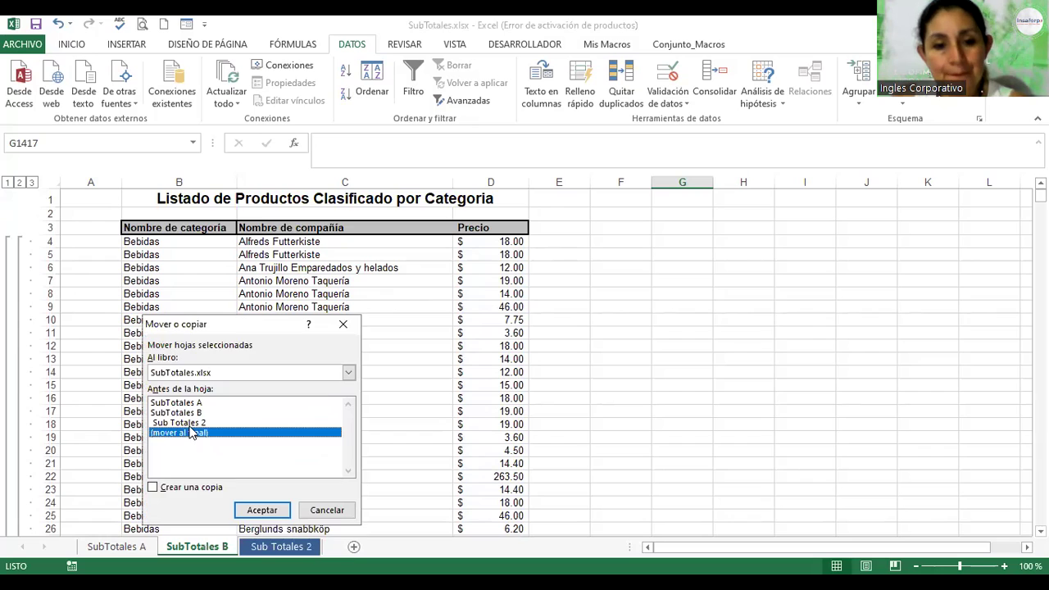
left_click(177, 415)
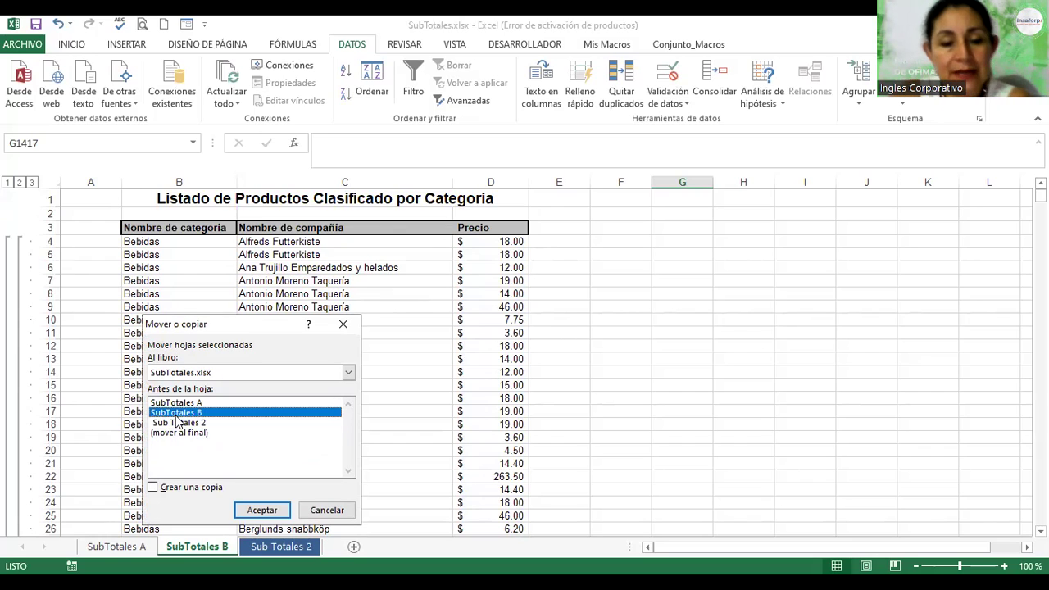
left_click(155, 490)
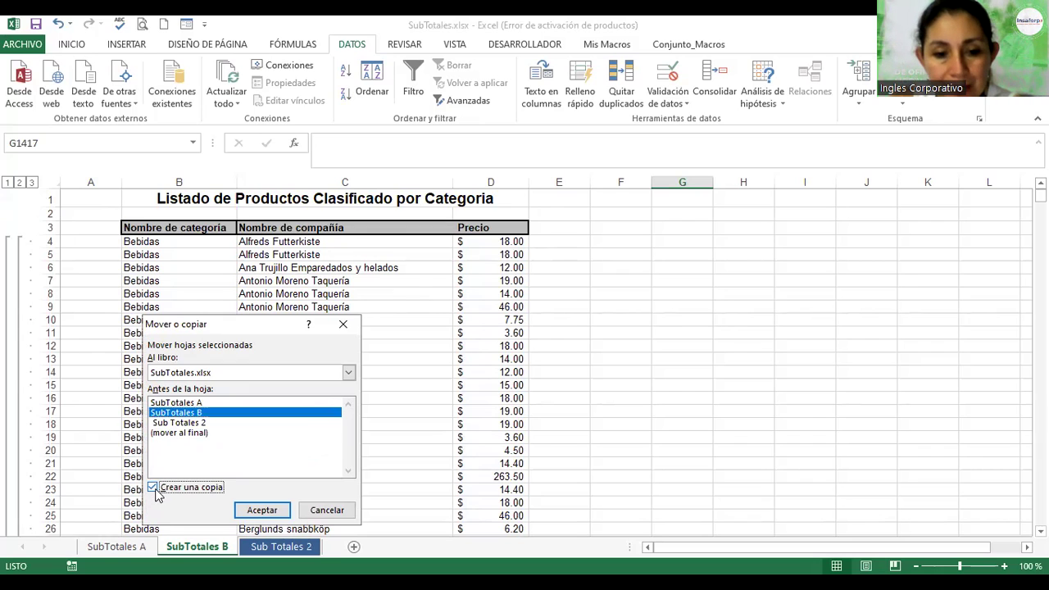
left_click(249, 509)
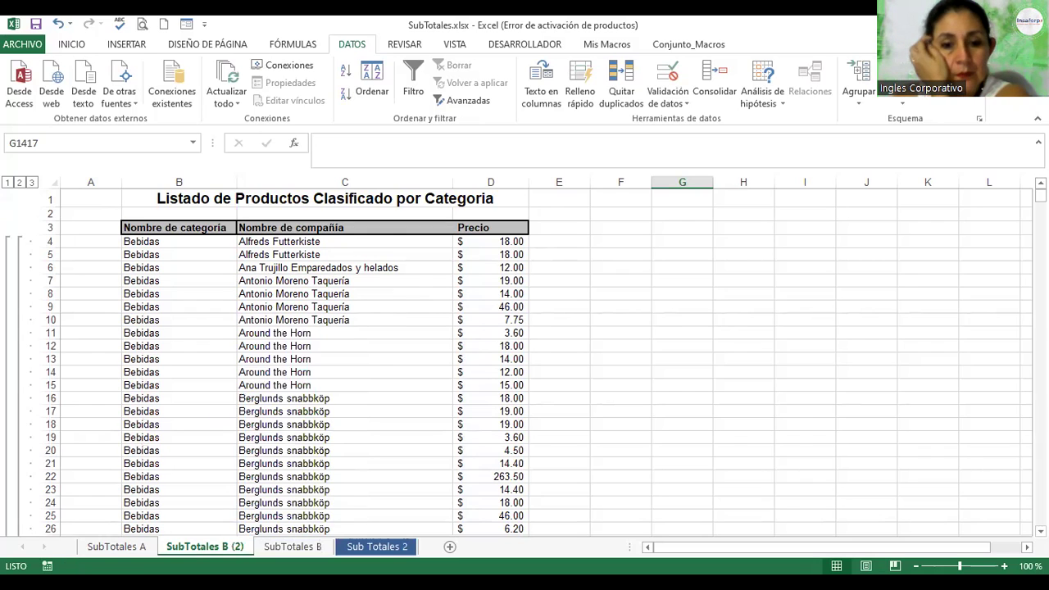
left_click_drag(205, 547, 335, 545)
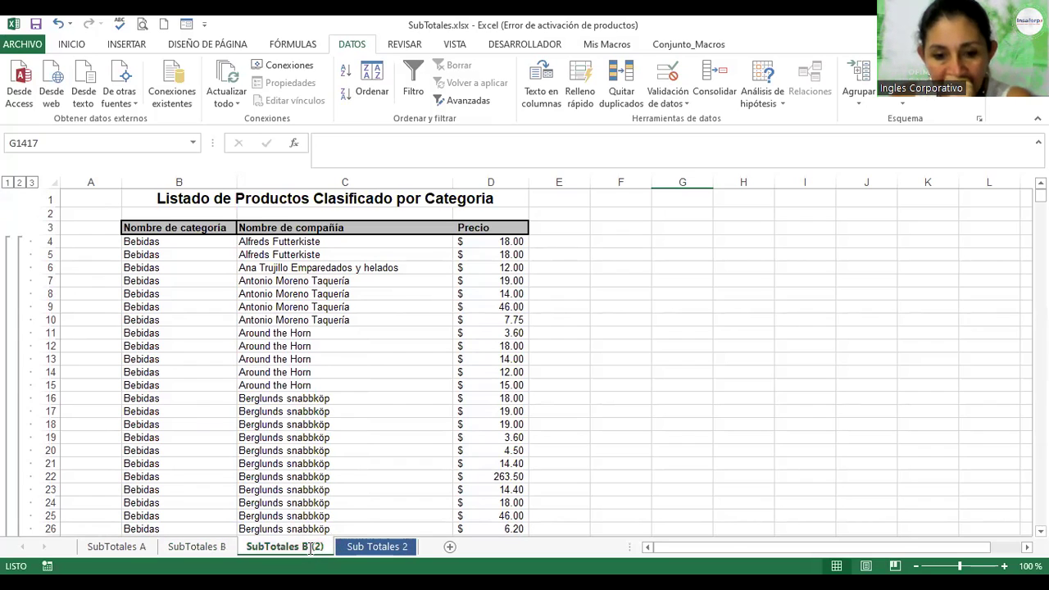
Rename the copied sheet to SubTotales C.
key("BackSpace")
key("BackSpace")
key("BackSpace")
key("BackSpace")
key("BackSpace")
type("C")
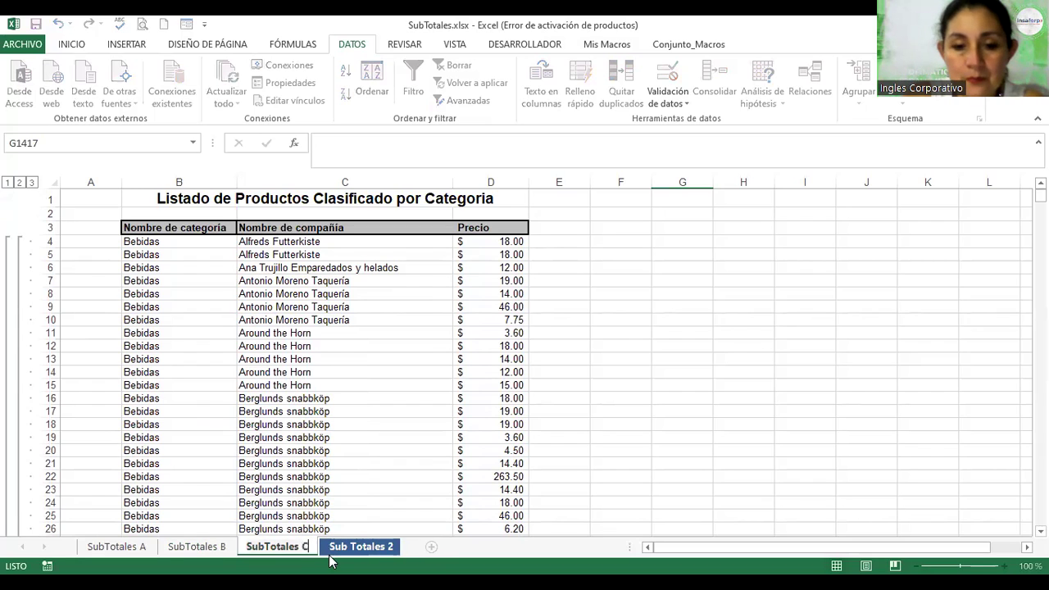
key("Return")
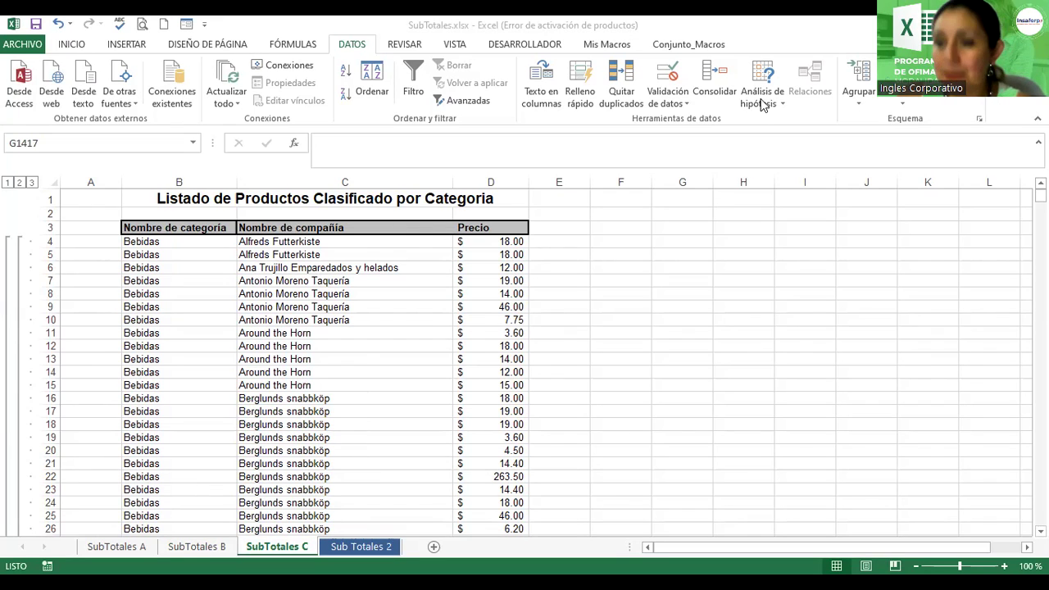
Remove the existing category subtotals from the SubTotales C product list.
left_click(344, 294)
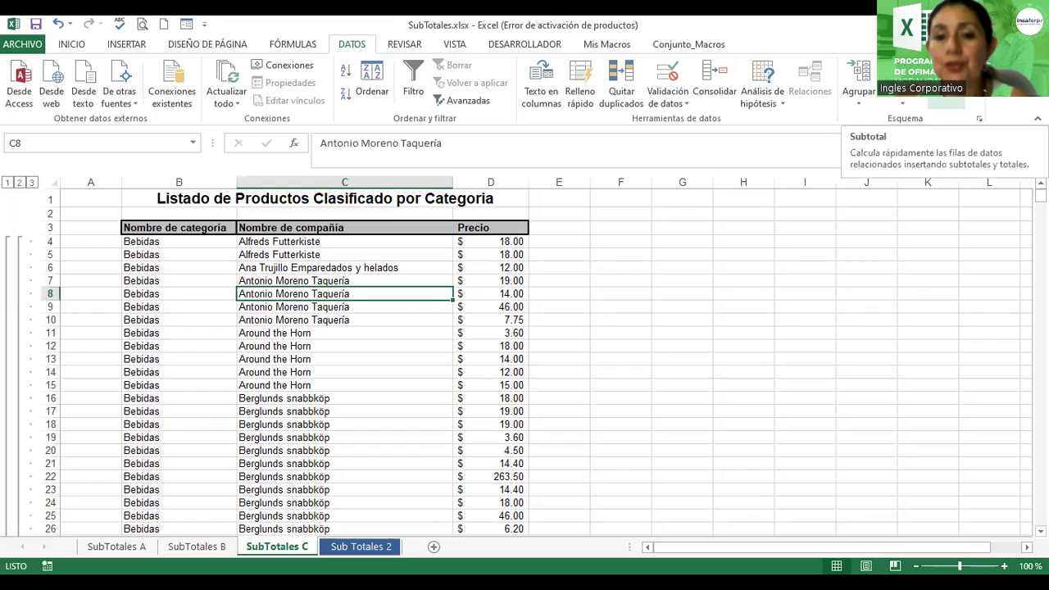
left_click(500, 442)
left_click(259, 385)
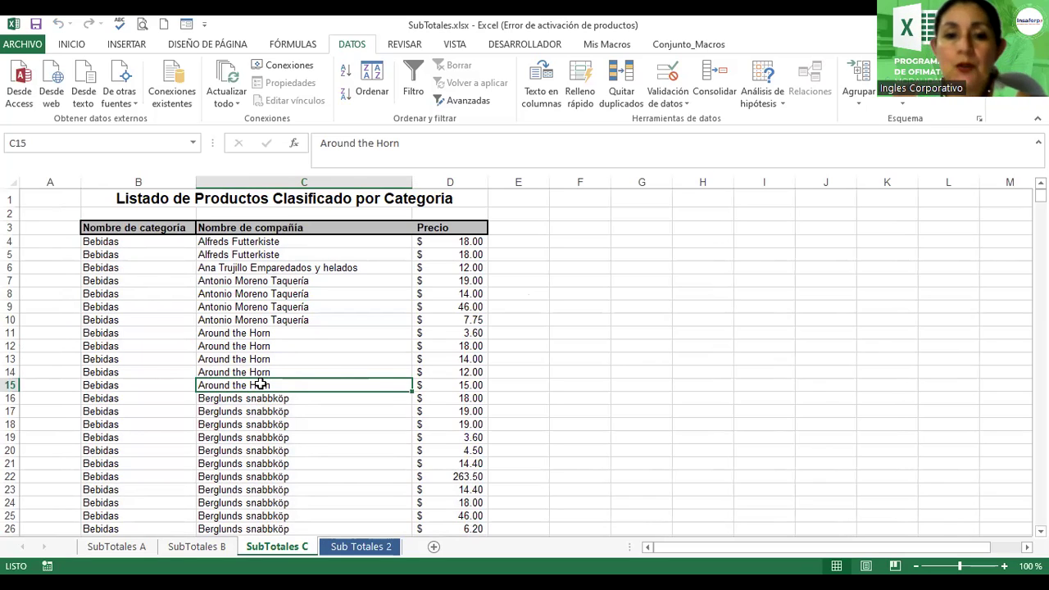
left_click(245, 321)
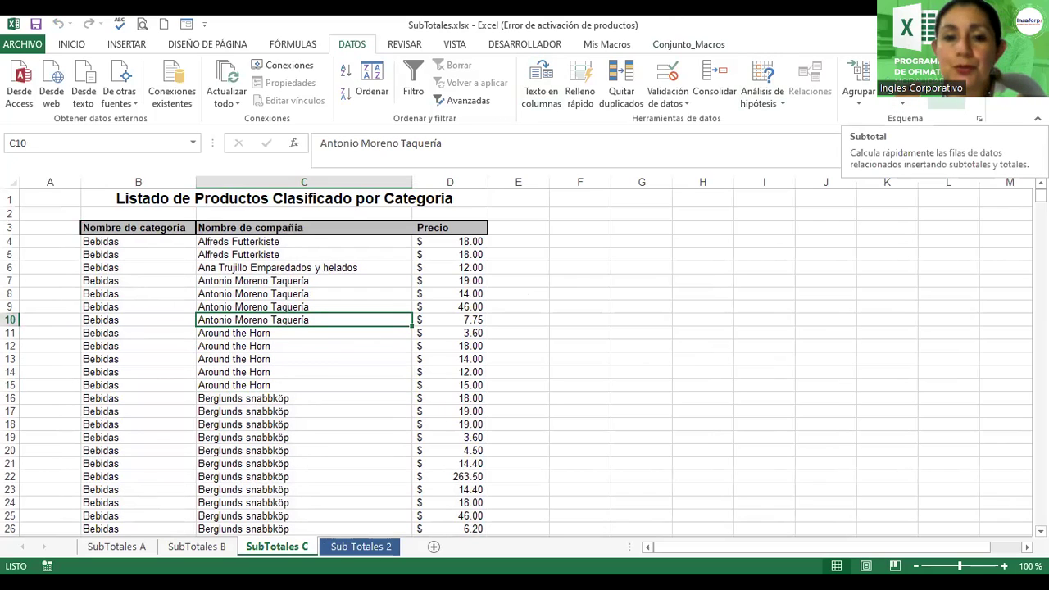
Add Máx. subtotals of Precio at each change in Nombre de compañía.
left_click(935, 91)
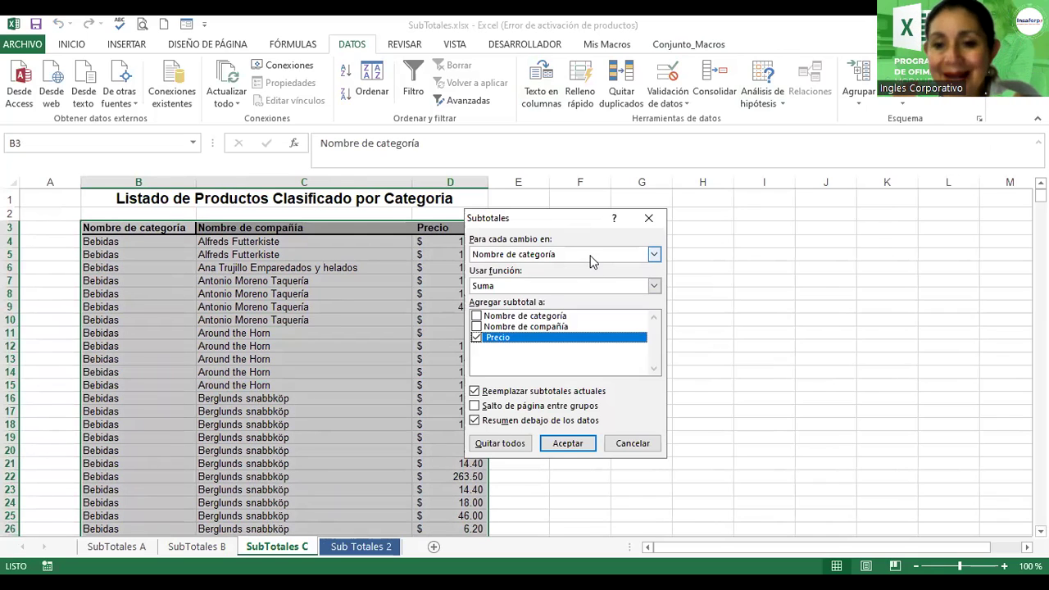
left_click(592, 256)
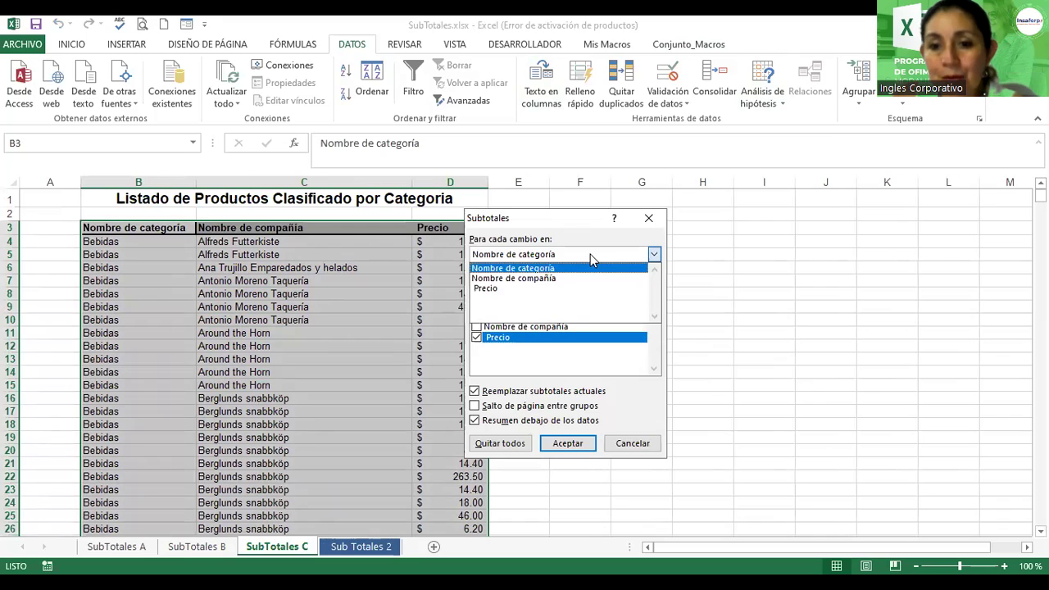
left_click(553, 280)
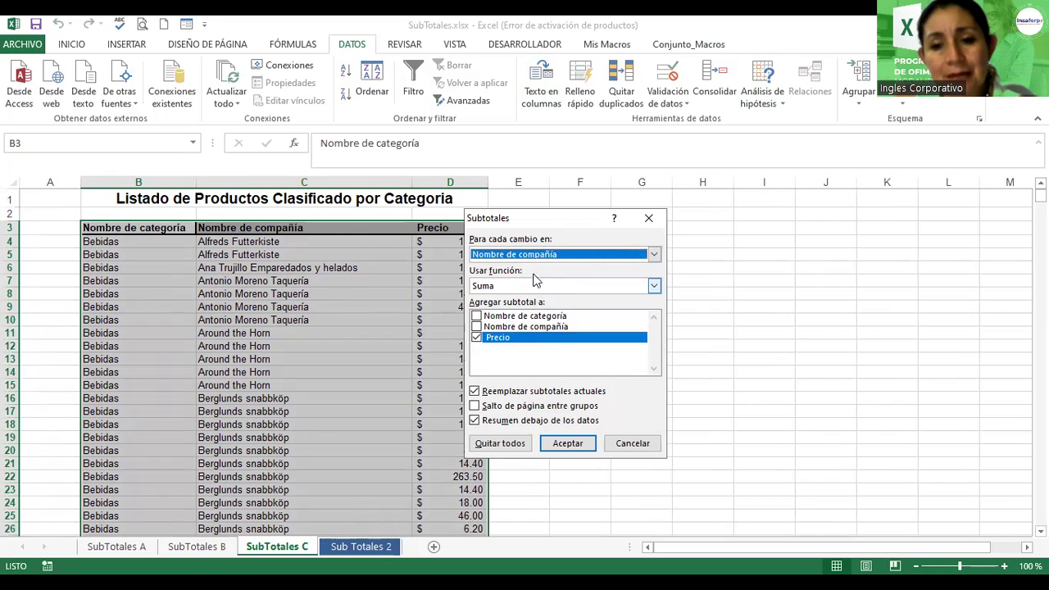
left_click(528, 286)
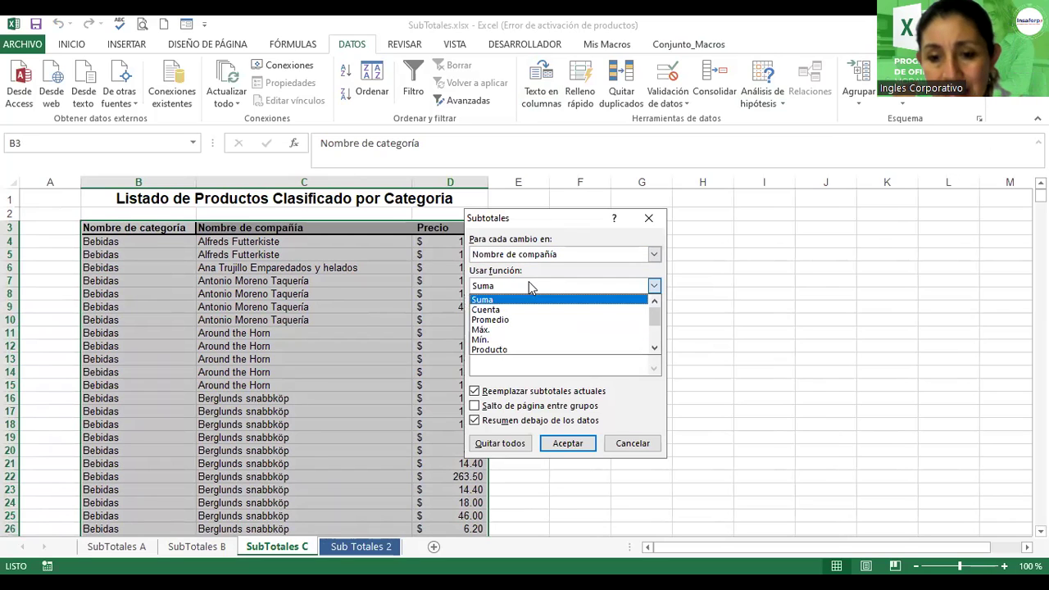
left_click(553, 332)
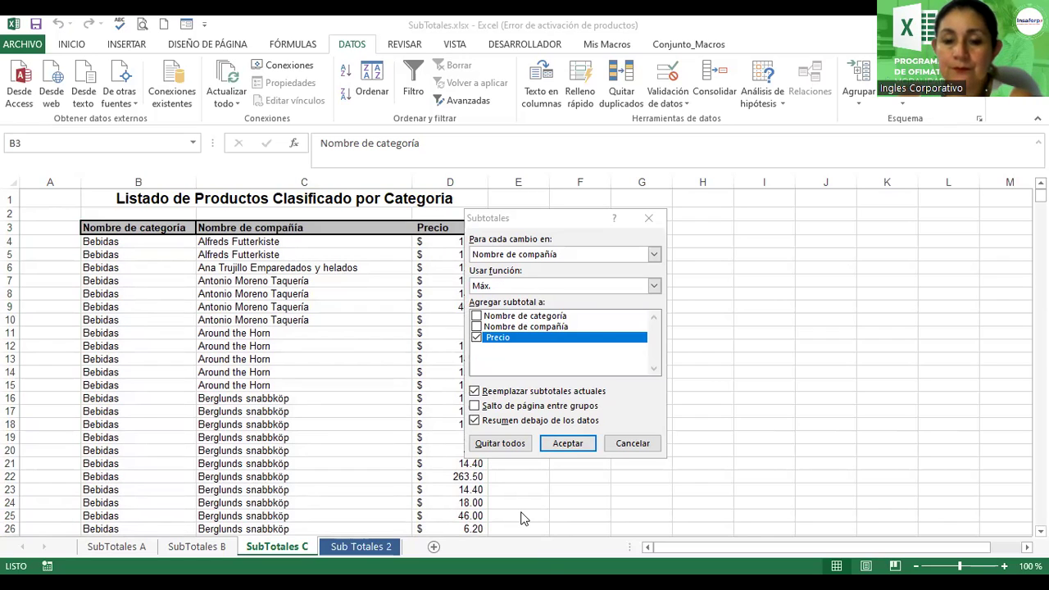
left_click(574, 439)
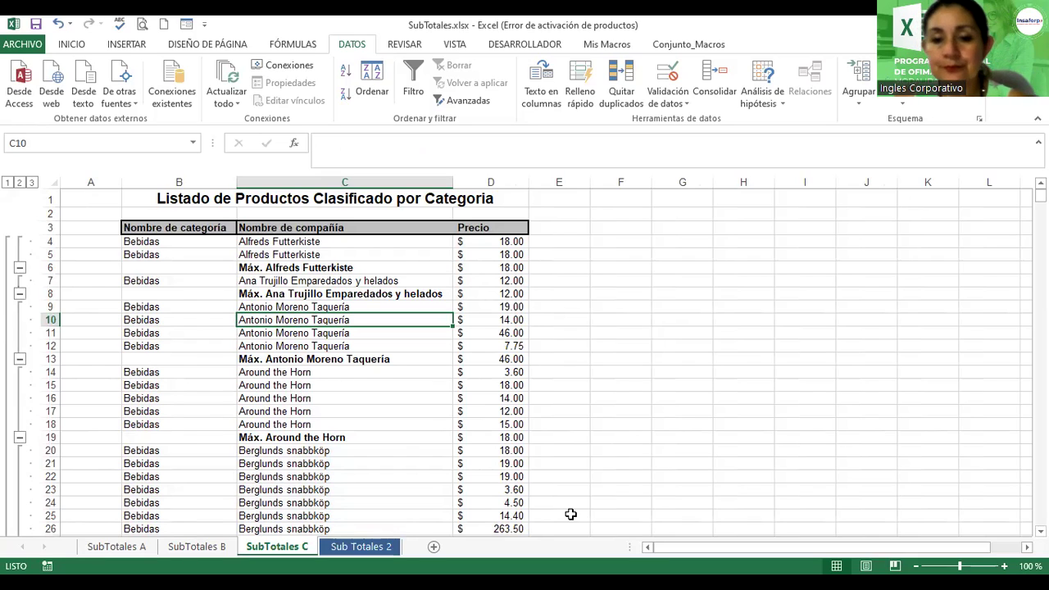
Check a company's highest Precio in column D, then collapse the list to outline level 2.
left_click(486, 331)
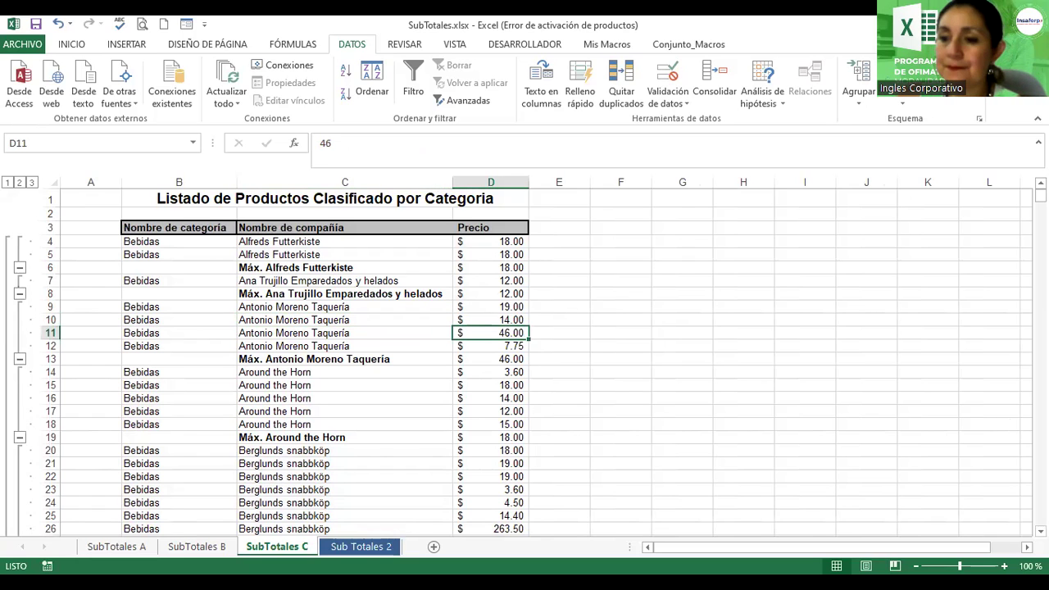
scroll(254, 458, "down", 1)
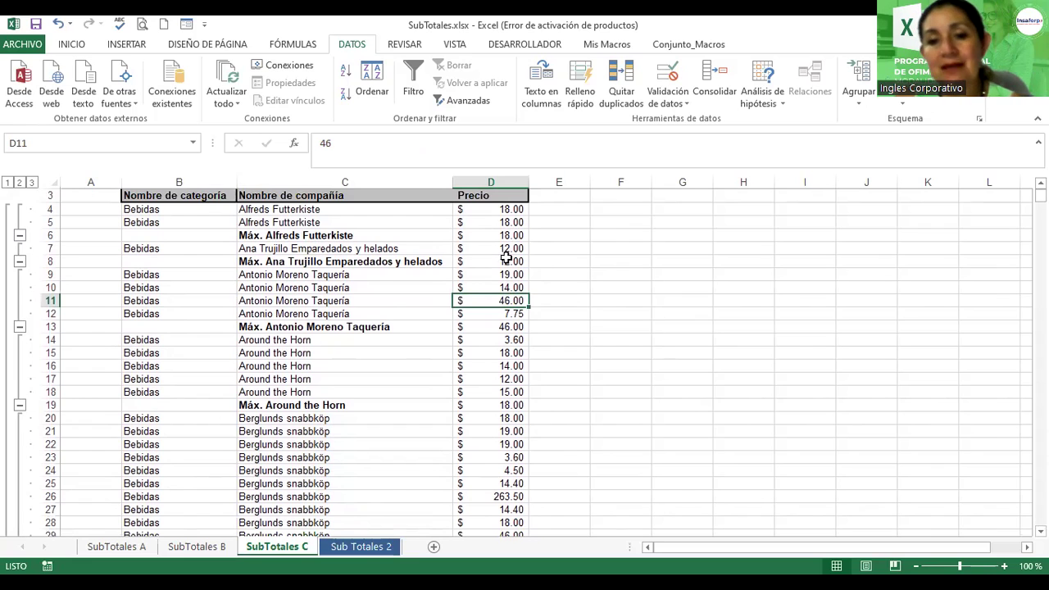
left_click(19, 183)
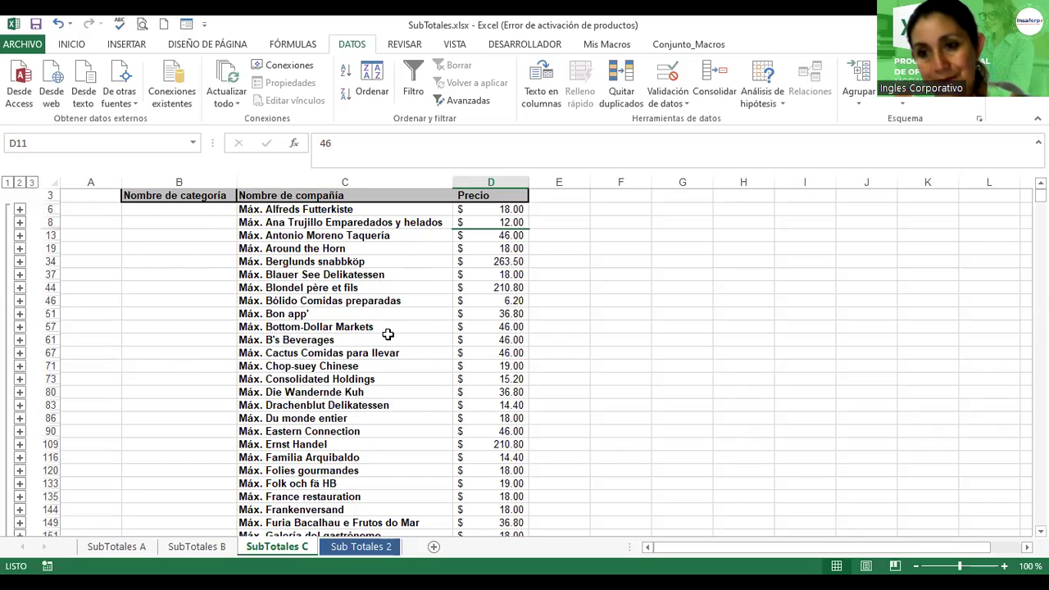
left_click(7, 183)
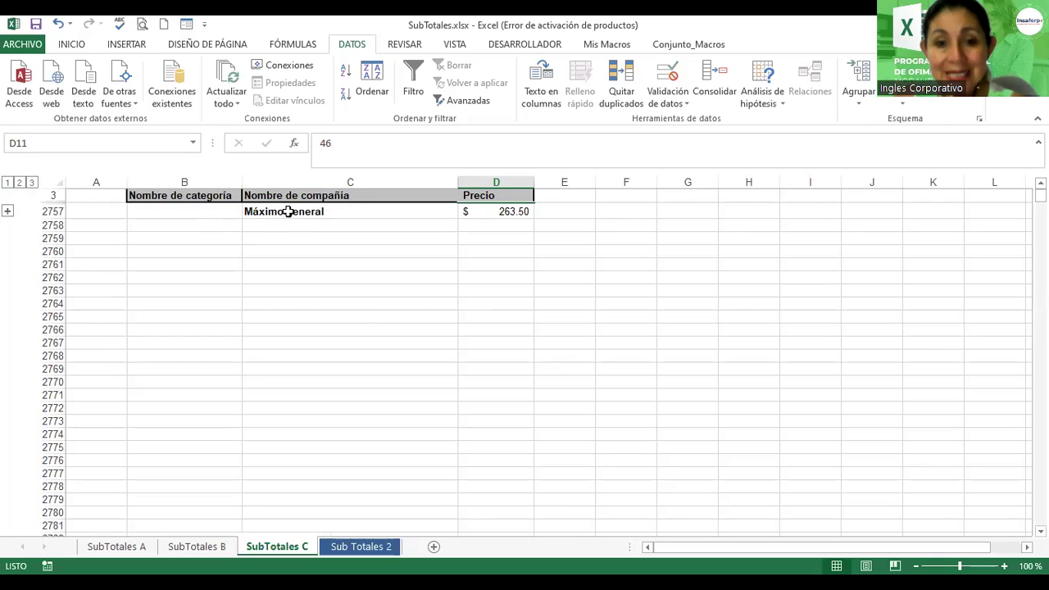
left_click(470, 213)
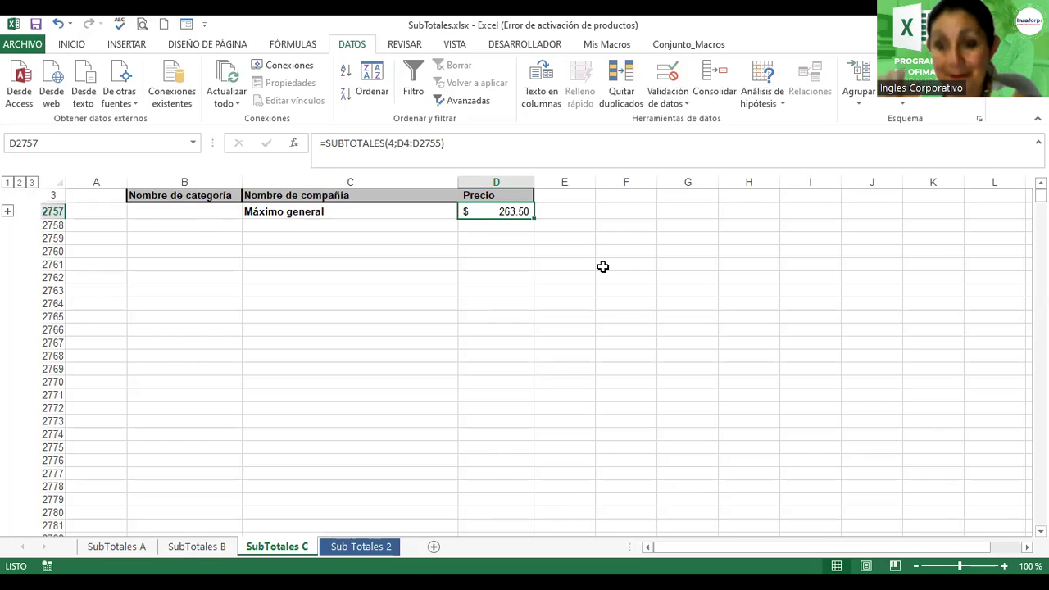
key("F2")
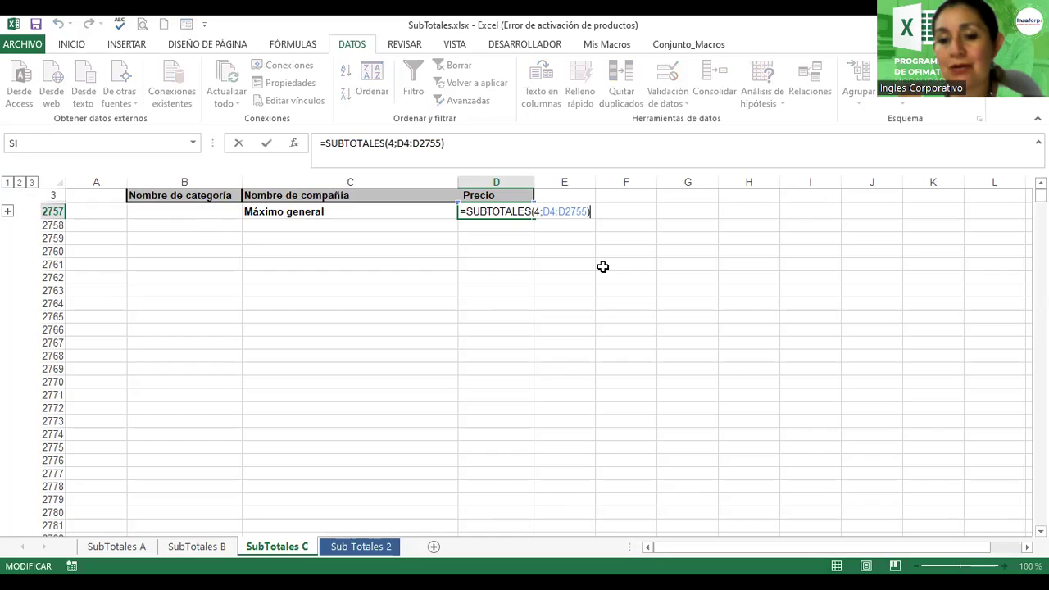
left_click(537, 212)
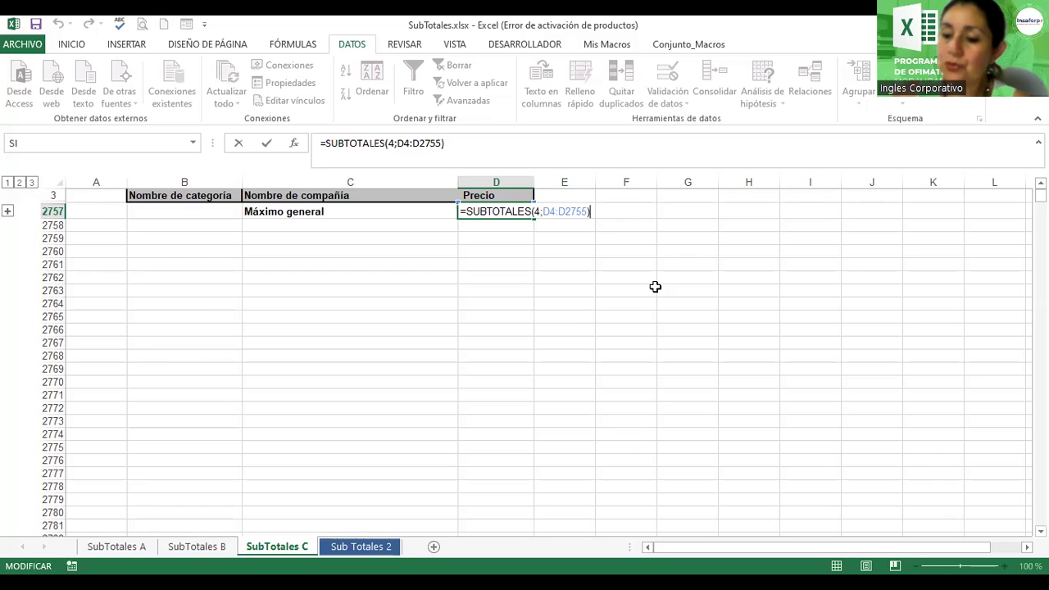
key("Return")
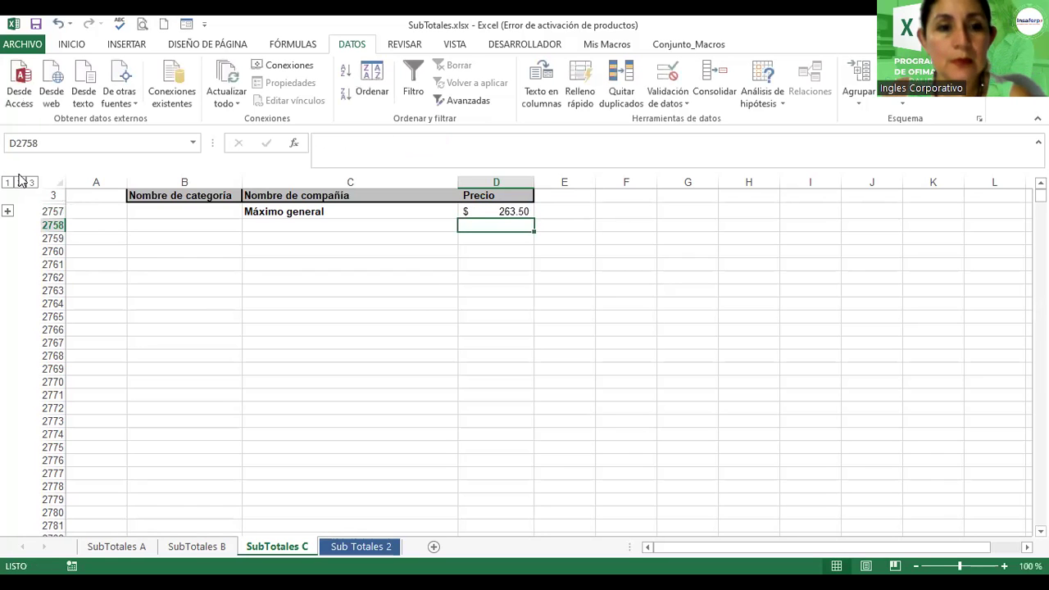
left_click(19, 182)
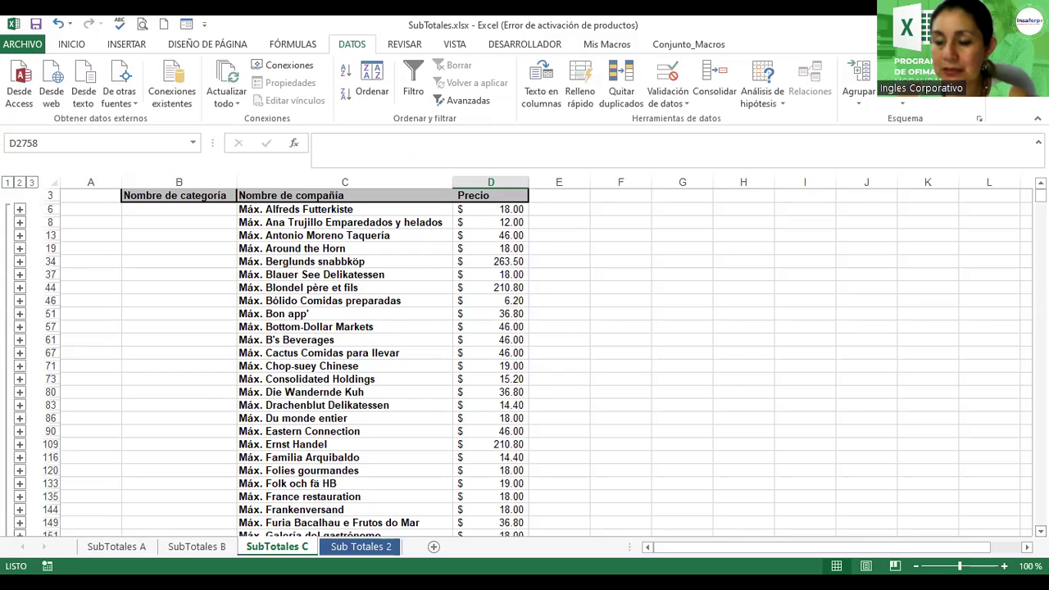
scroll(525, 361, "down", 2)
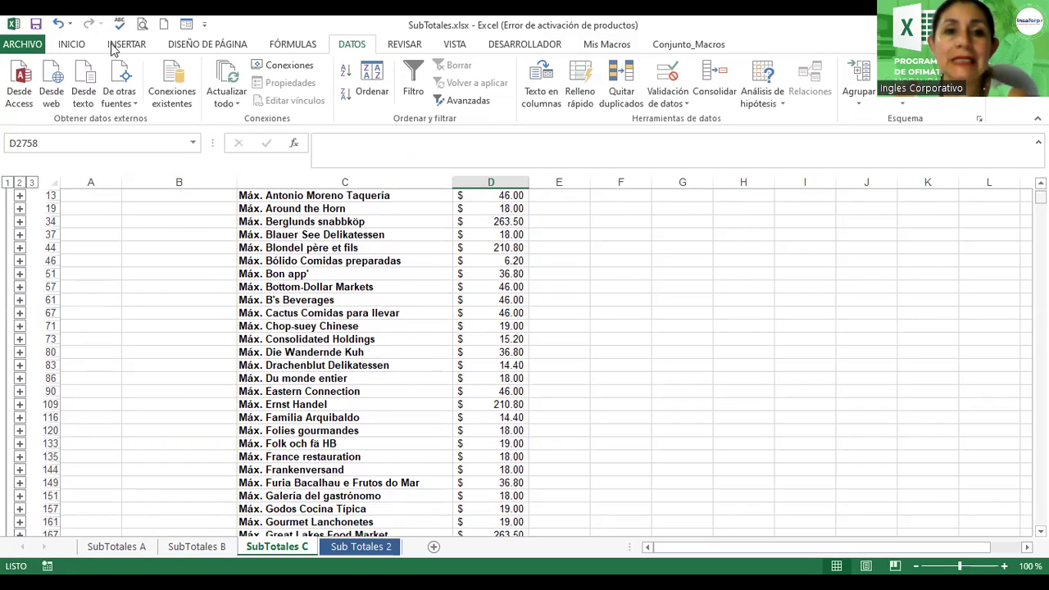
scroll(621, 320, "up", 3)
left_click(621, 320)
left_click(726, 225)
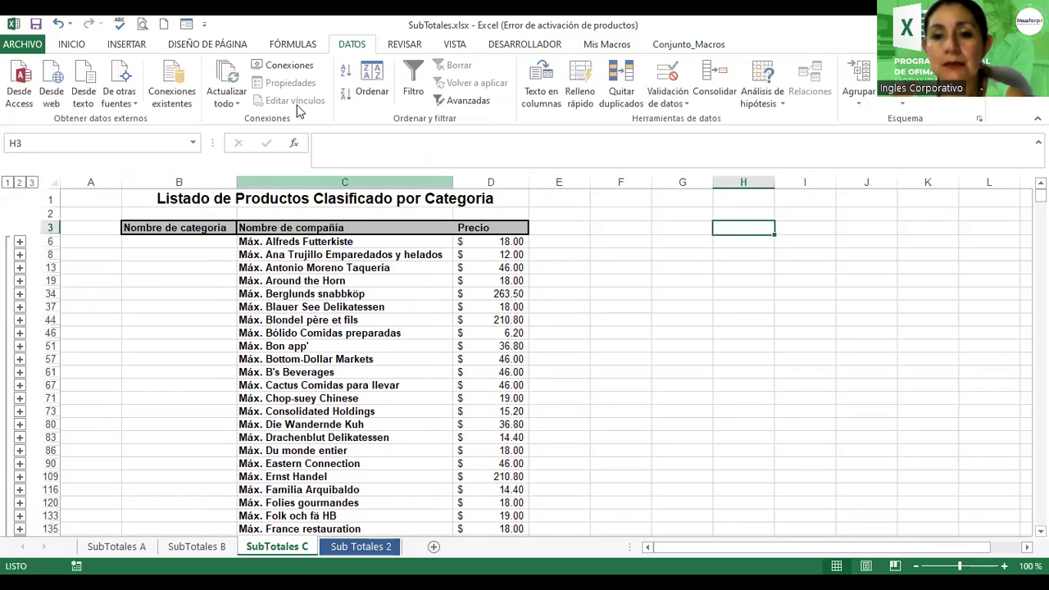
Insert a WordArt title reading 'Subtotal' on SubTotales C.
left_click(137, 44)
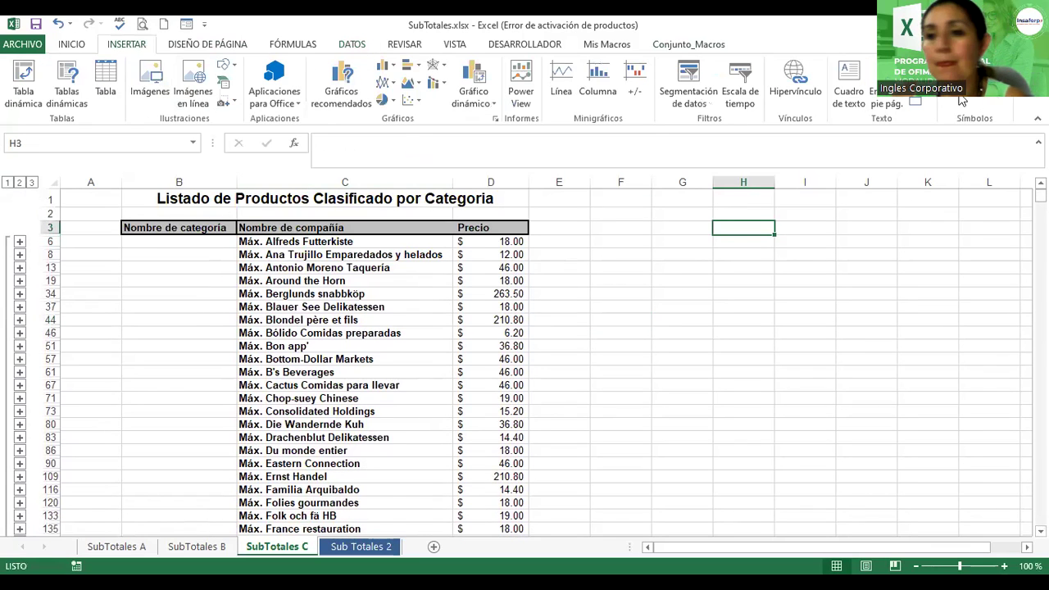
left_click(914, 82)
left_click(930, 183)
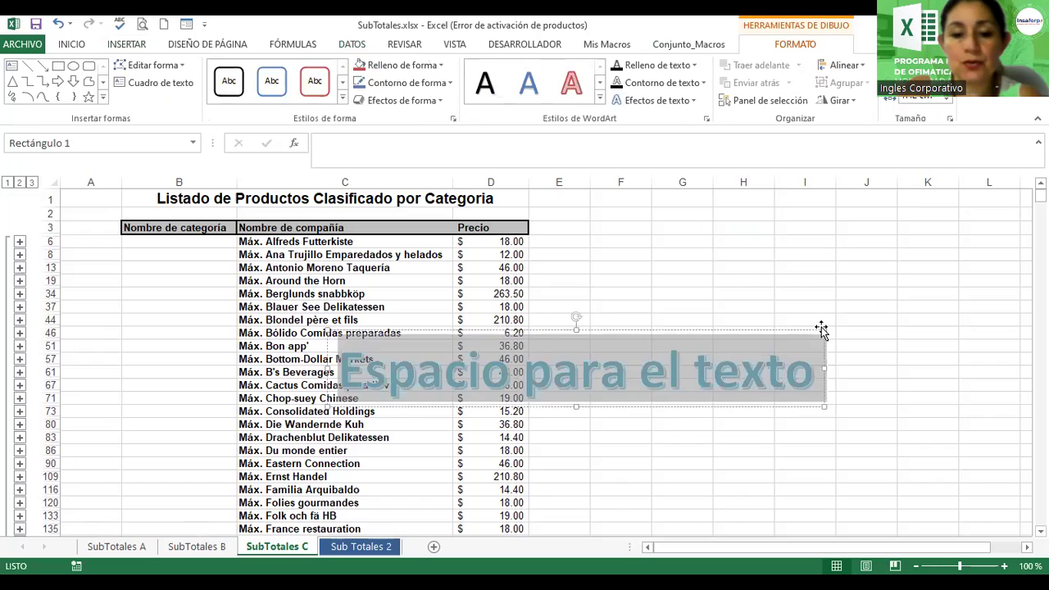
type("Subtoa")
key("BackSpace")
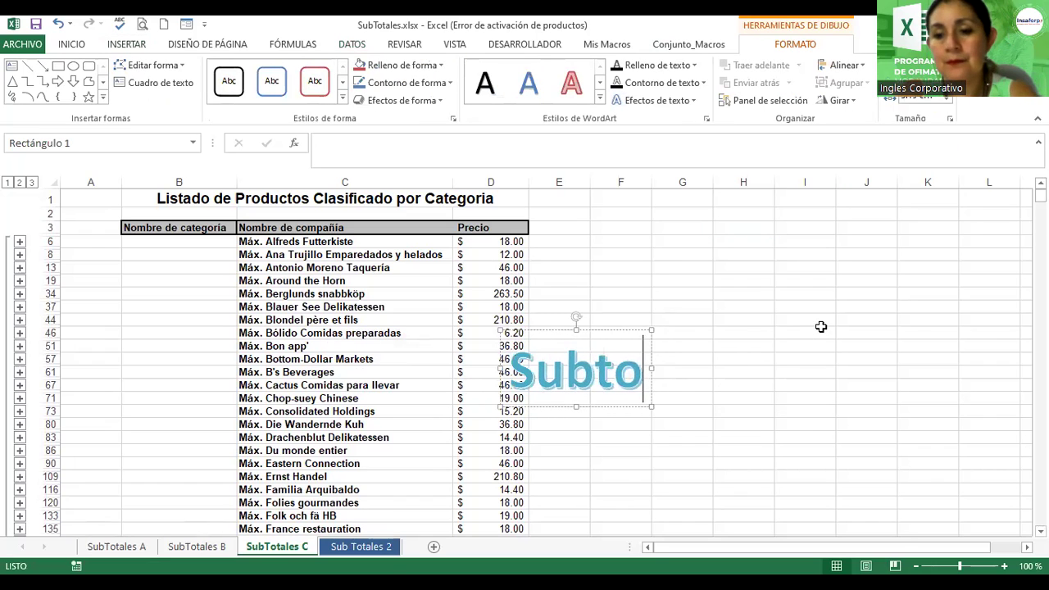
type("tal")
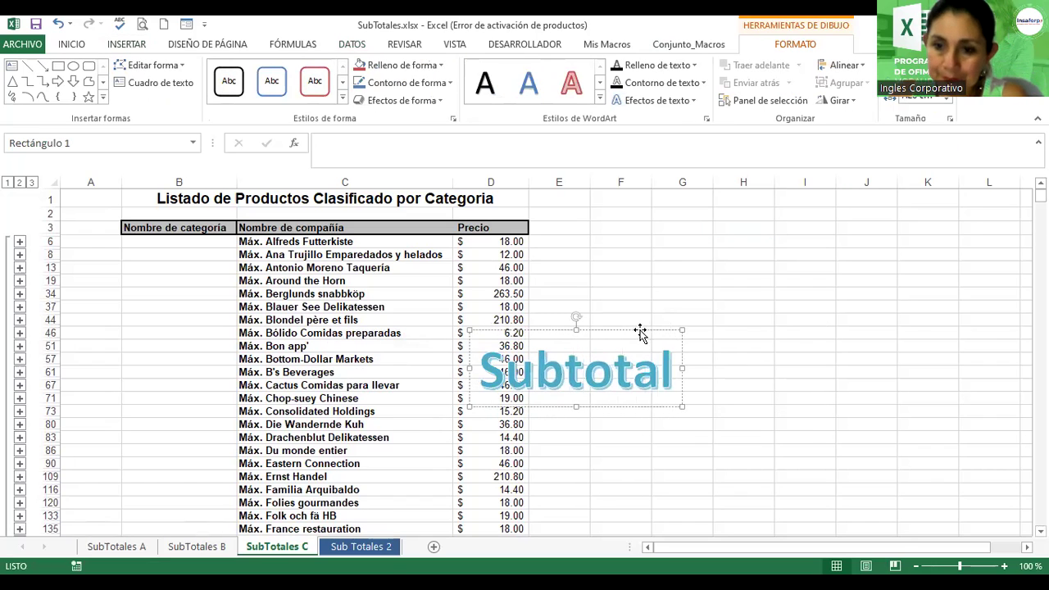
Move the Subtotal WordArt up beside the table's top in columns F–H.
left_click_drag(639, 336, 749, 208)
left_click(715, 312)
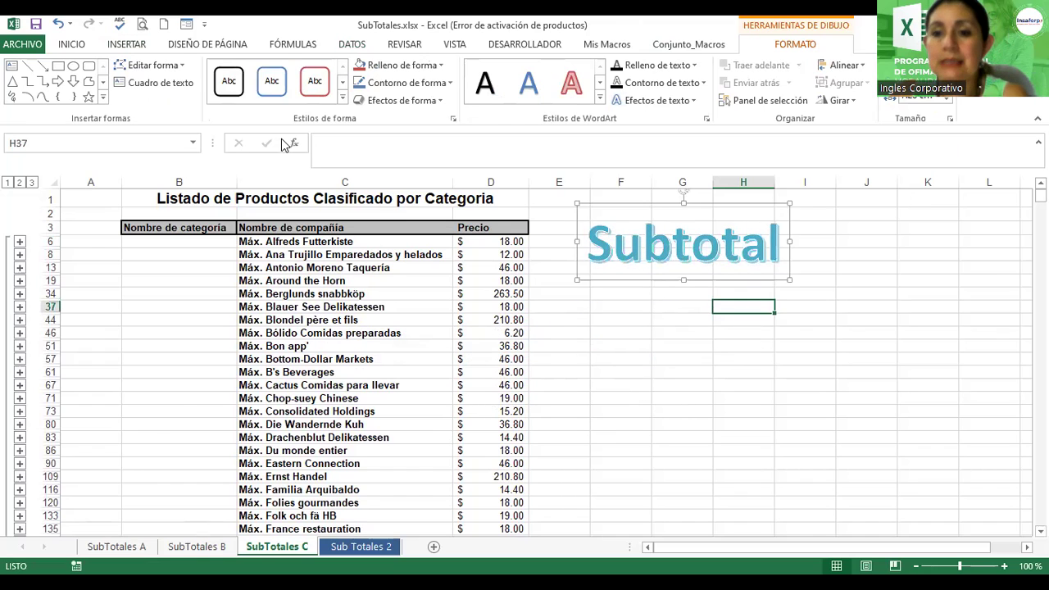
left_click(685, 279)
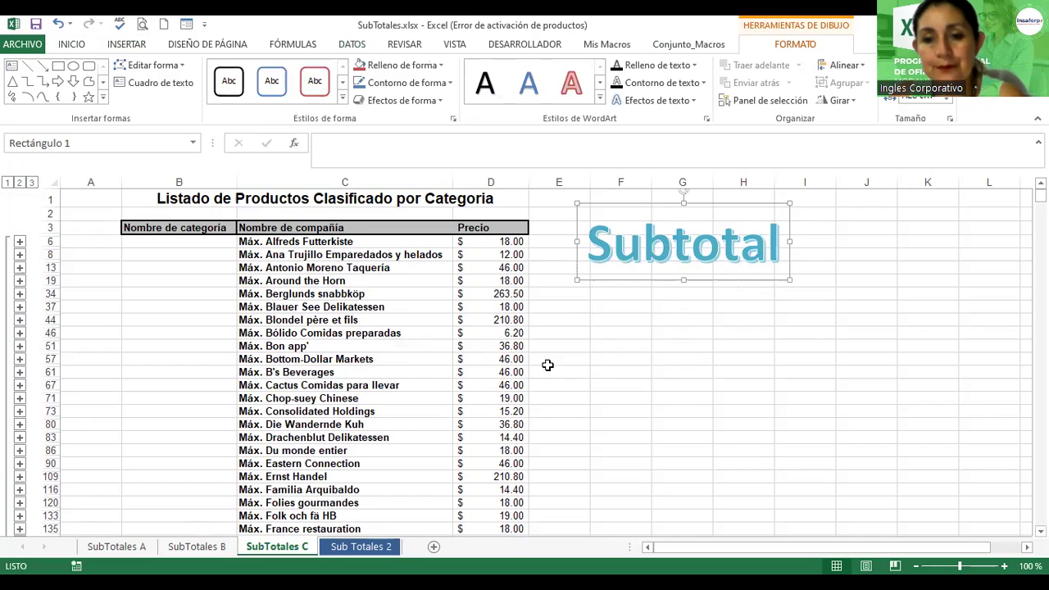
left_click(143, 544)
Paste the Subtotal WordArt onto SubTotales A and move it up and right.
left_click(694, 259)
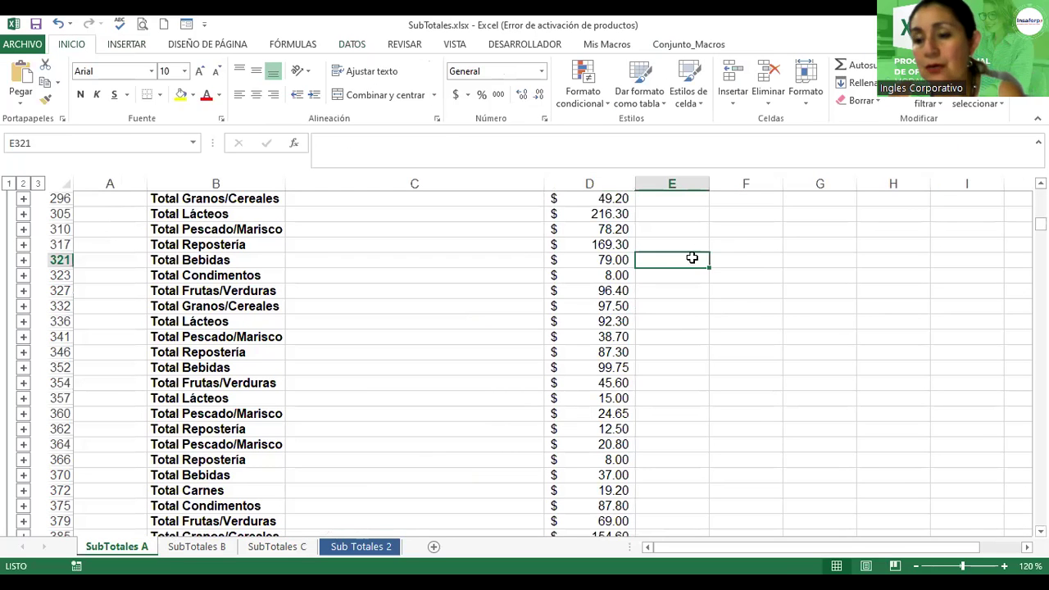
key("ctrl+v")
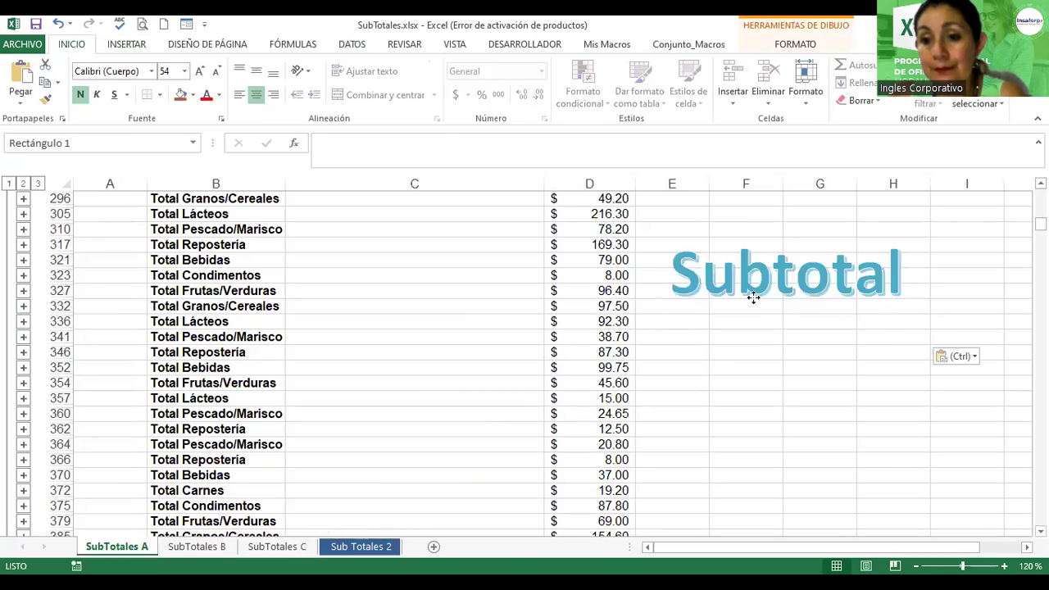
left_click_drag(717, 348, 744, 286)
Paste the Subtotal WordArt onto SubTotales B and position it in columns F–H near the data.
left_click(185, 551)
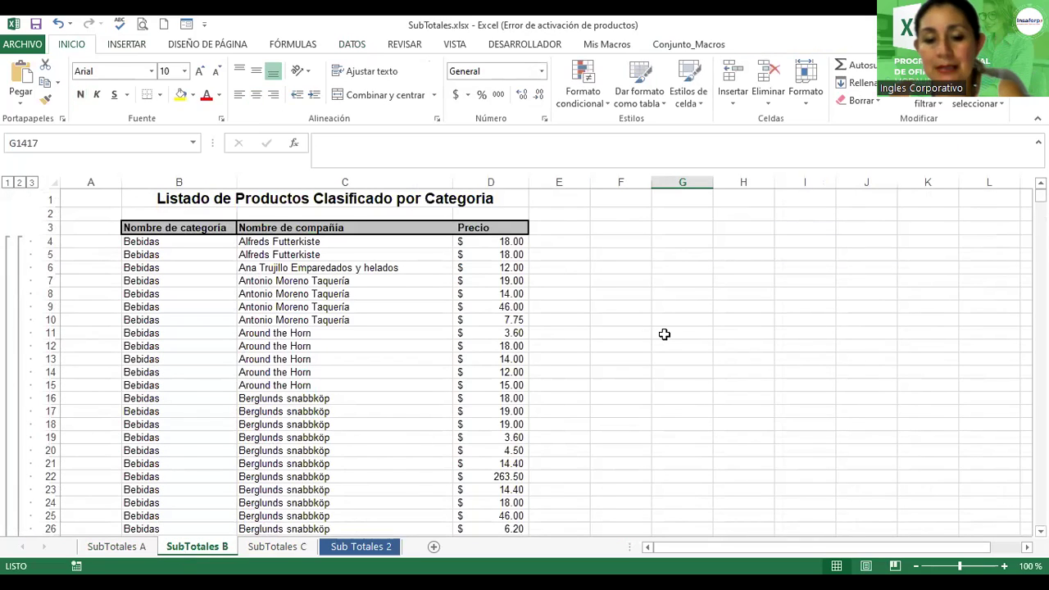
key("ctrl+v")
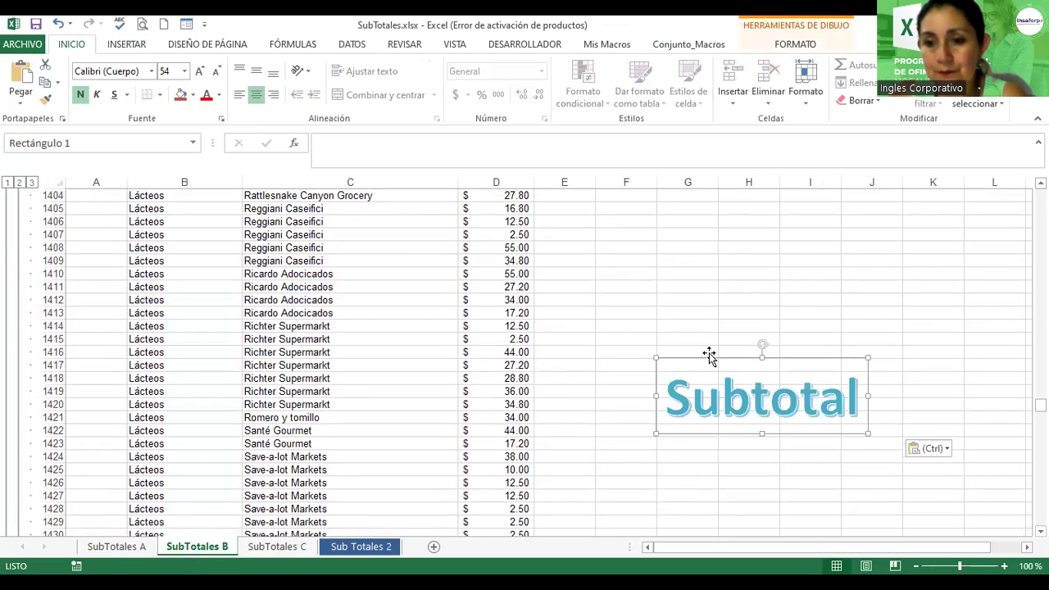
left_click_drag(710, 356, 710, 368)
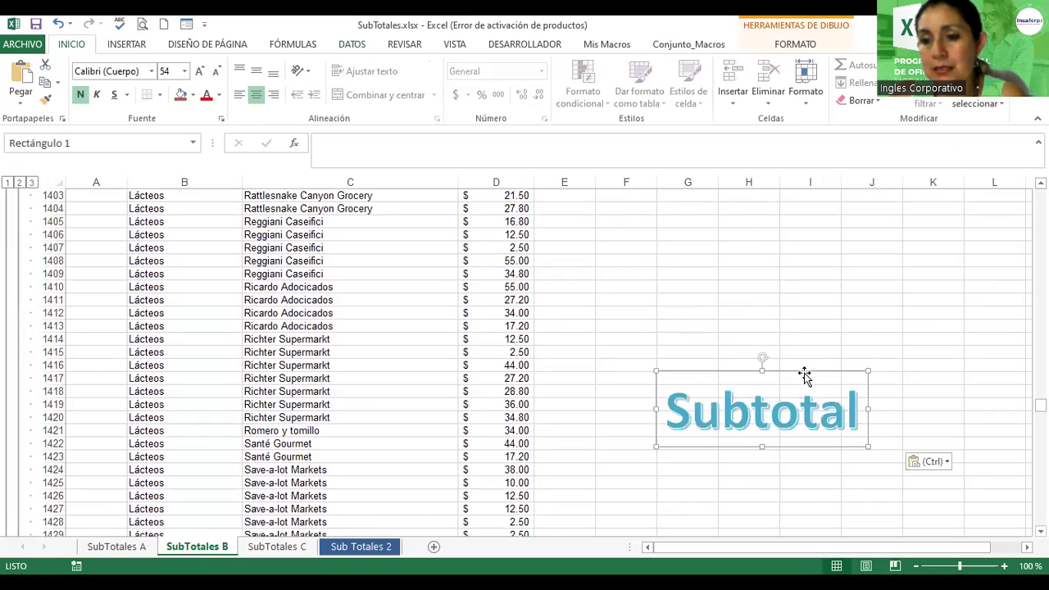
left_click_drag(804, 374, 725, 213)
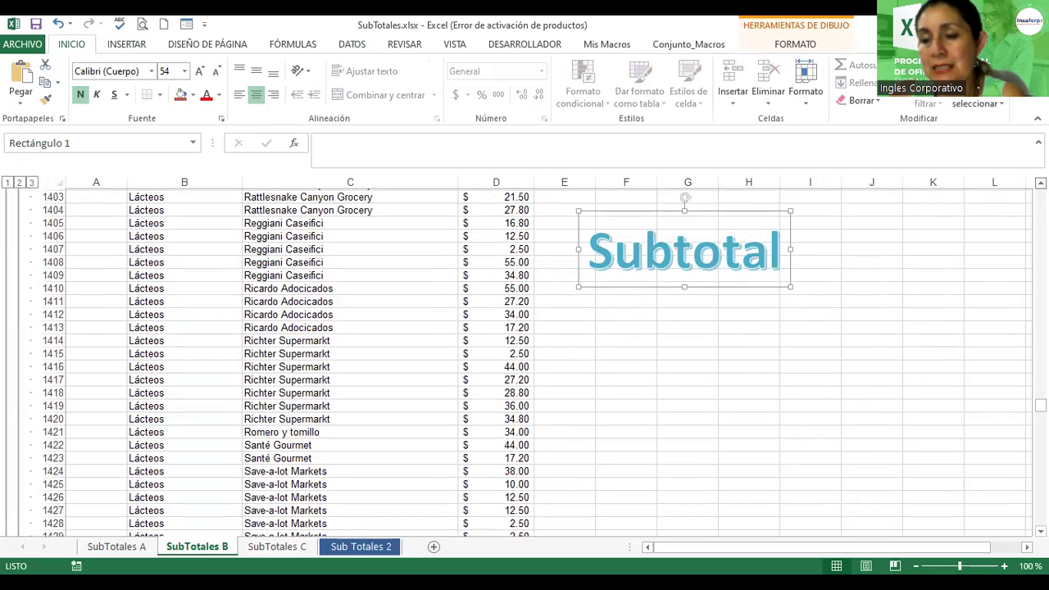
scroll(537, 364, "up", 3)
scroll(743, 388, "up", 3)
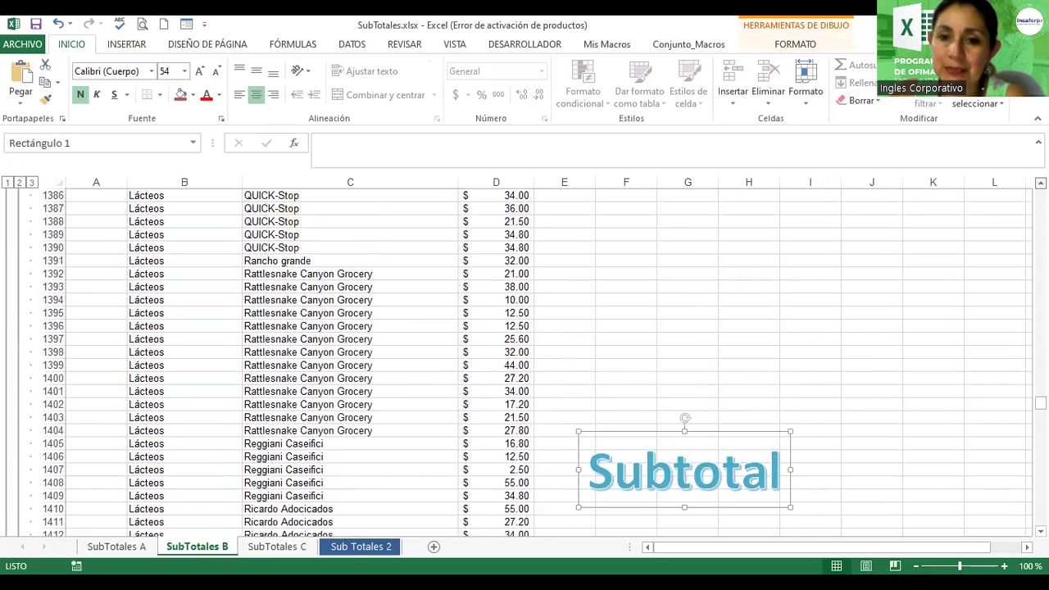
left_click_drag(602, 522, 691, 256)
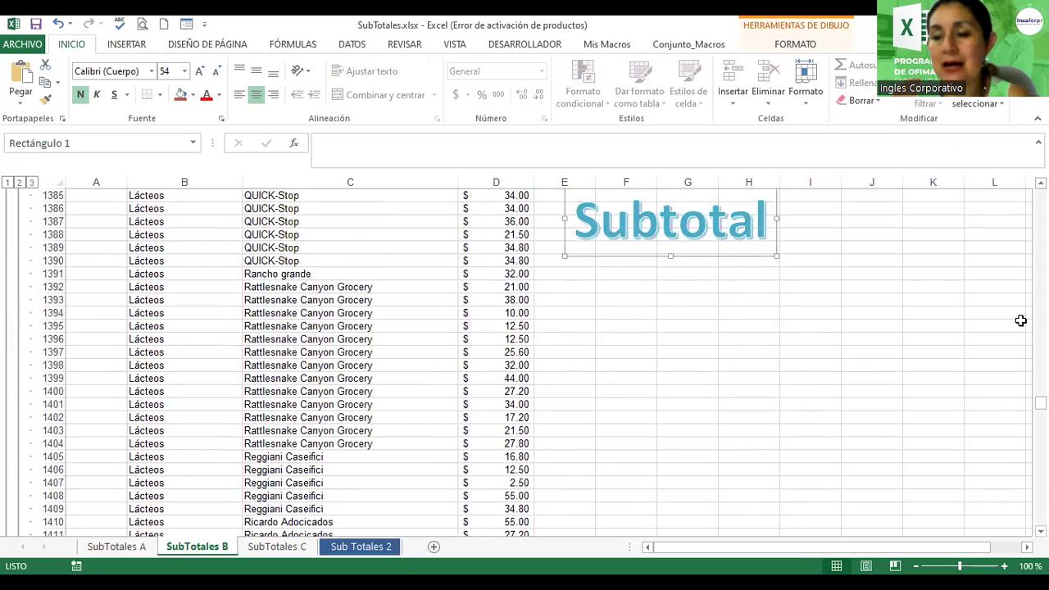
scroll(538, 362, "up", 20)
scroll(537, 363, "up", 20)
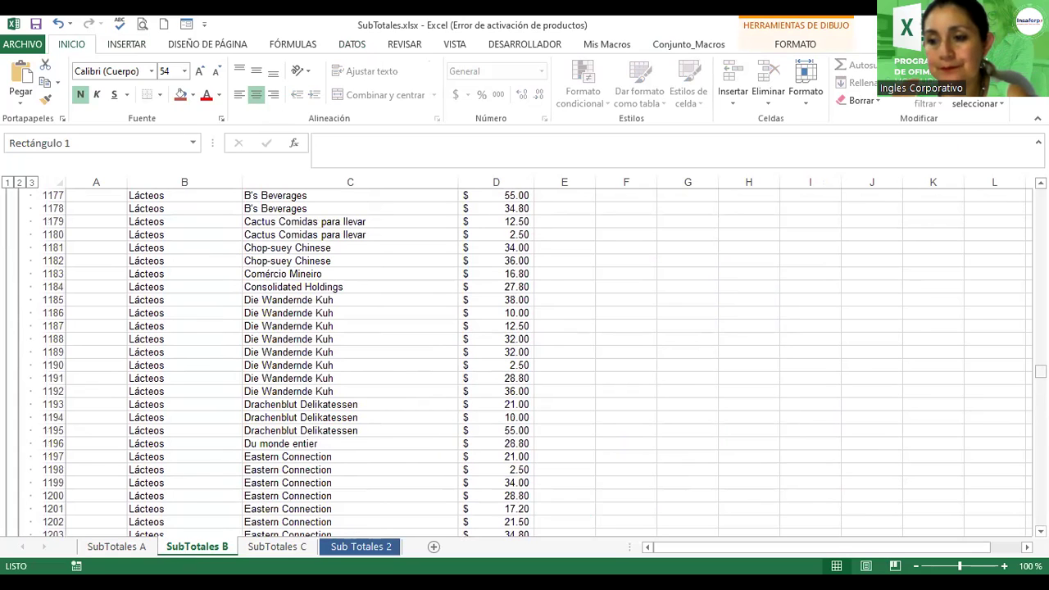
mouse_move(1040, 371)
left_mouse_down()
mouse_move(1040, 498)
mouse_move(1040, 310)
left_mouse_up()
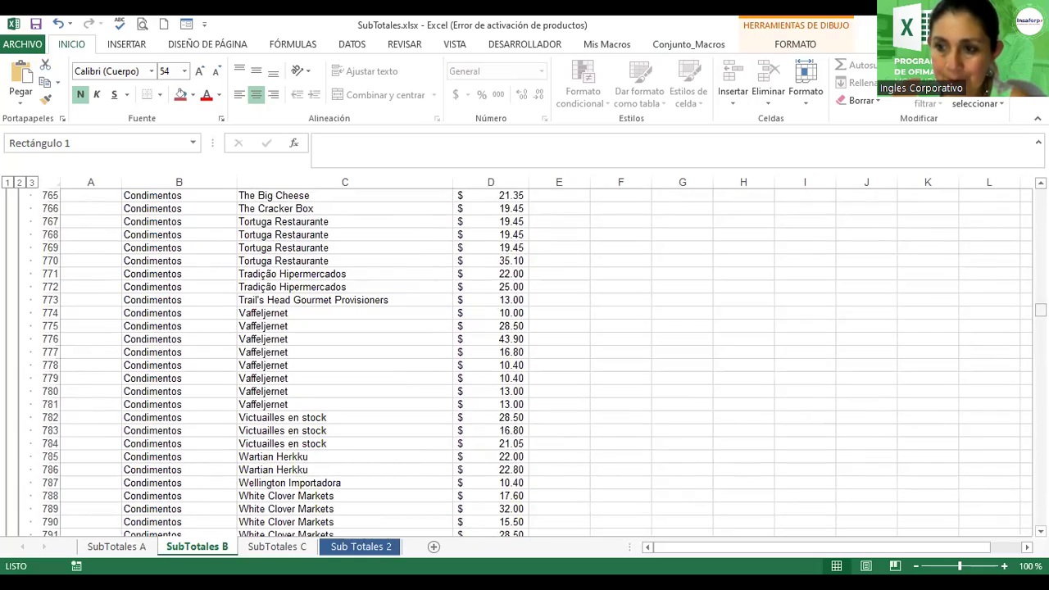
left_click_drag(1040, 309, 1040, 195)
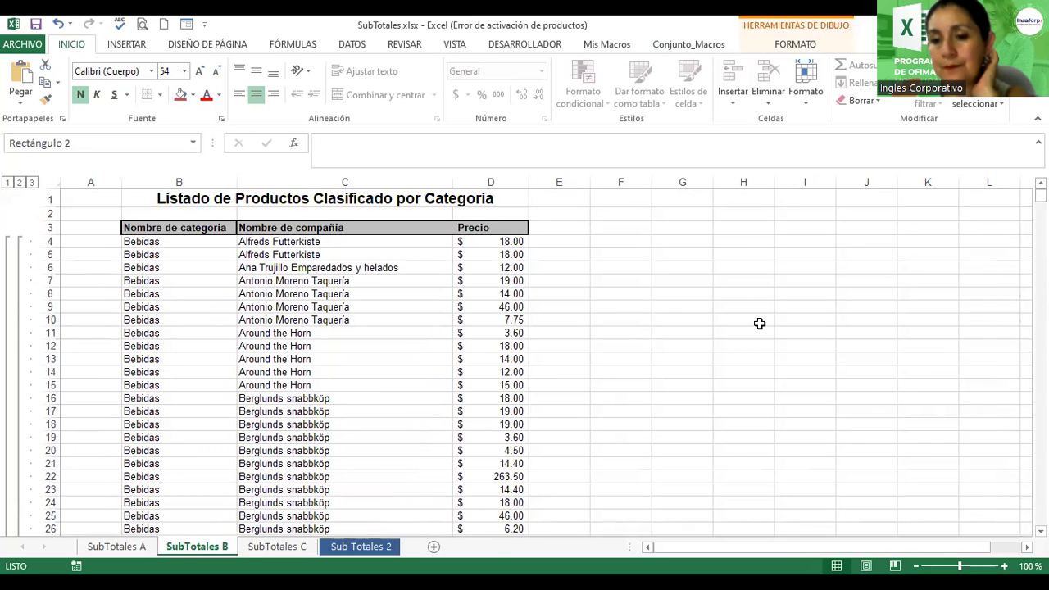
left_click(677, 346)
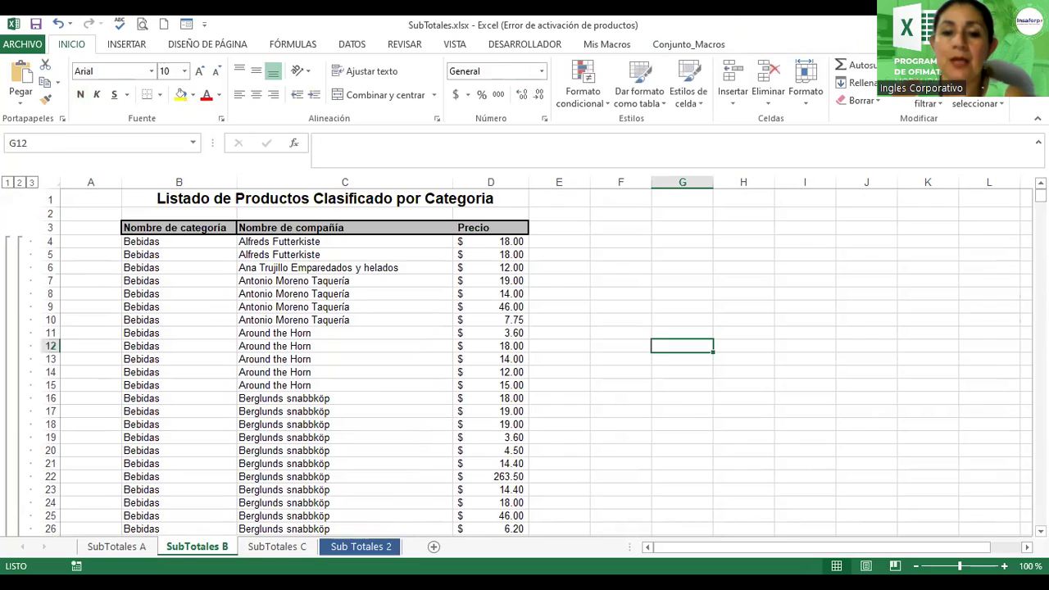
Rename the Sub Totales 2 sheet tab to Sub Totales D.
left_click(358, 551)
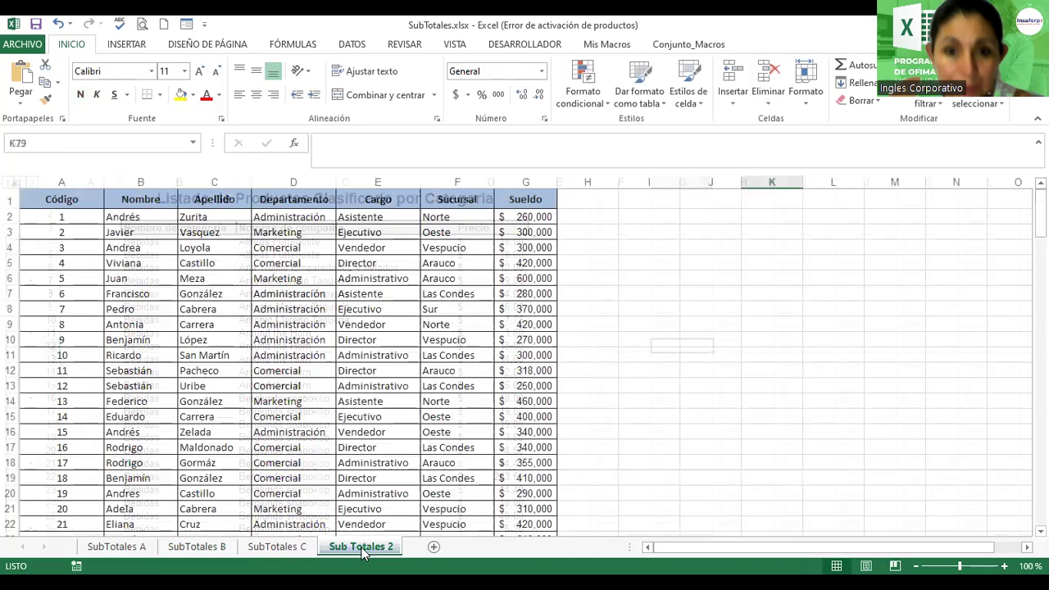
double_click(358, 549)
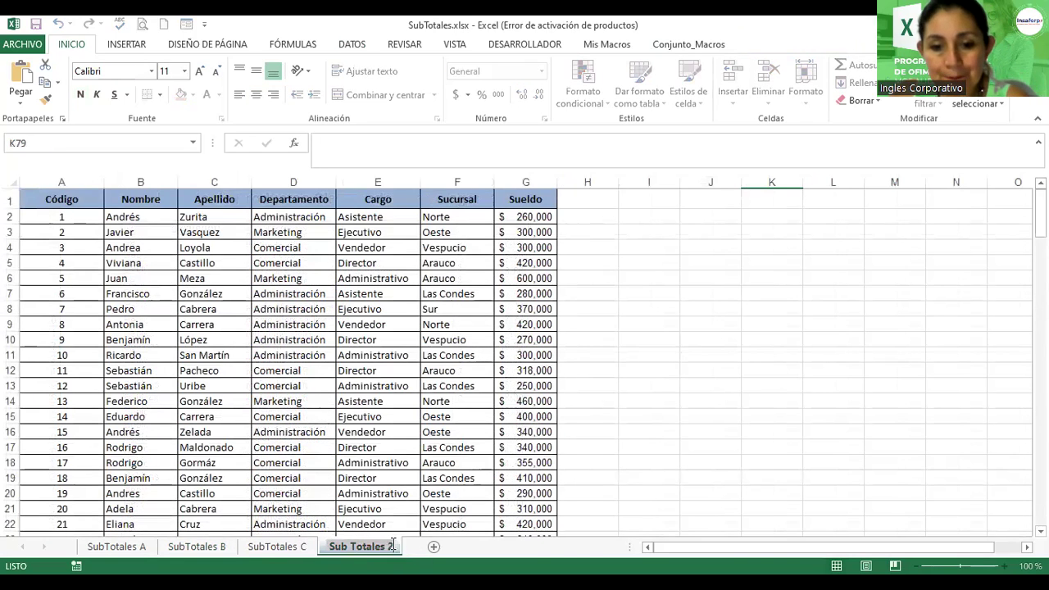
key("BackSpace")
type("D")
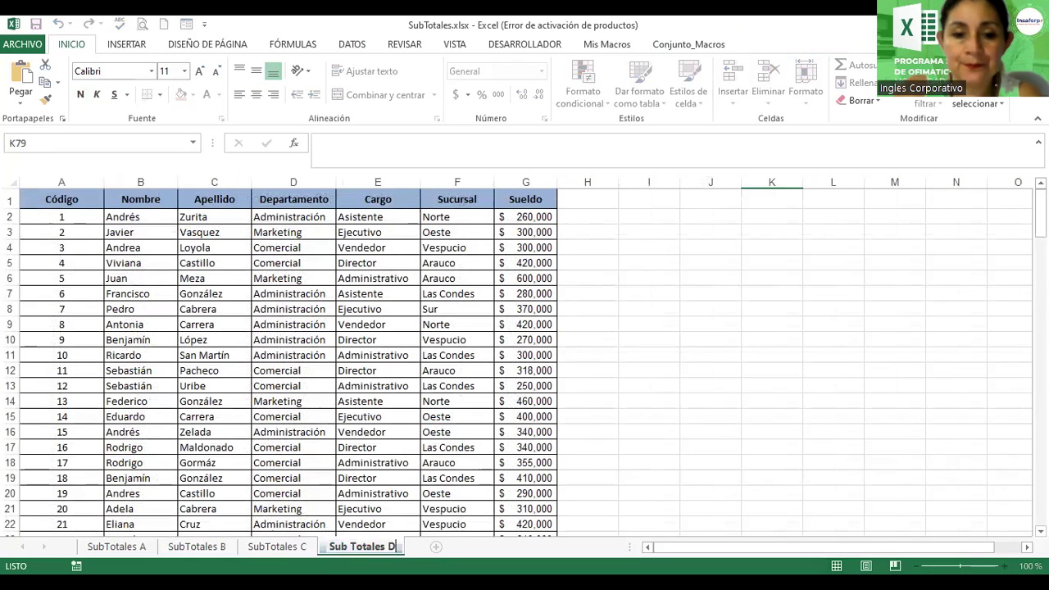
key("Return")
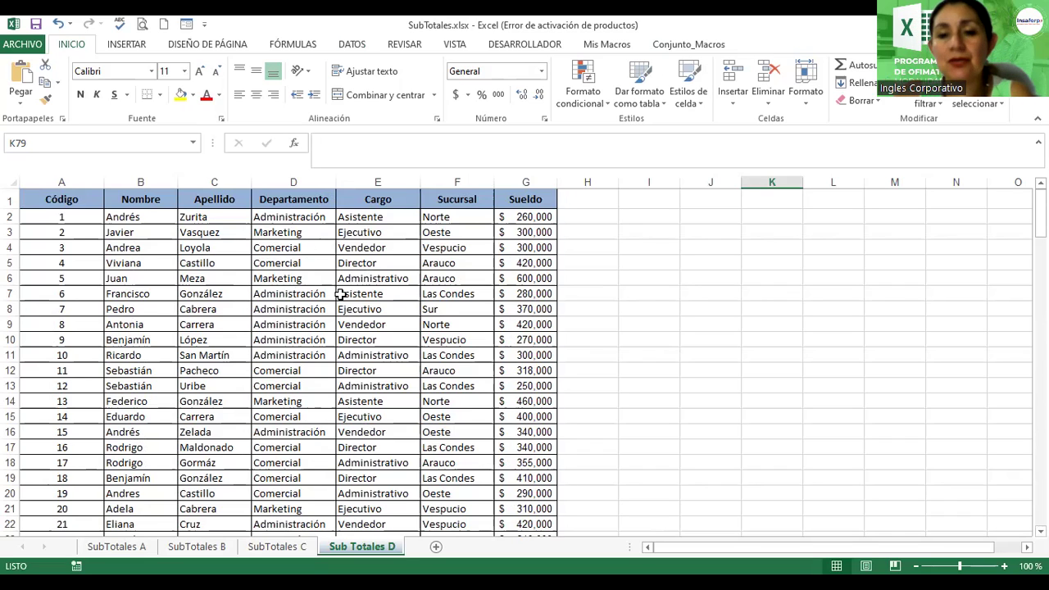
left_click(293, 297)
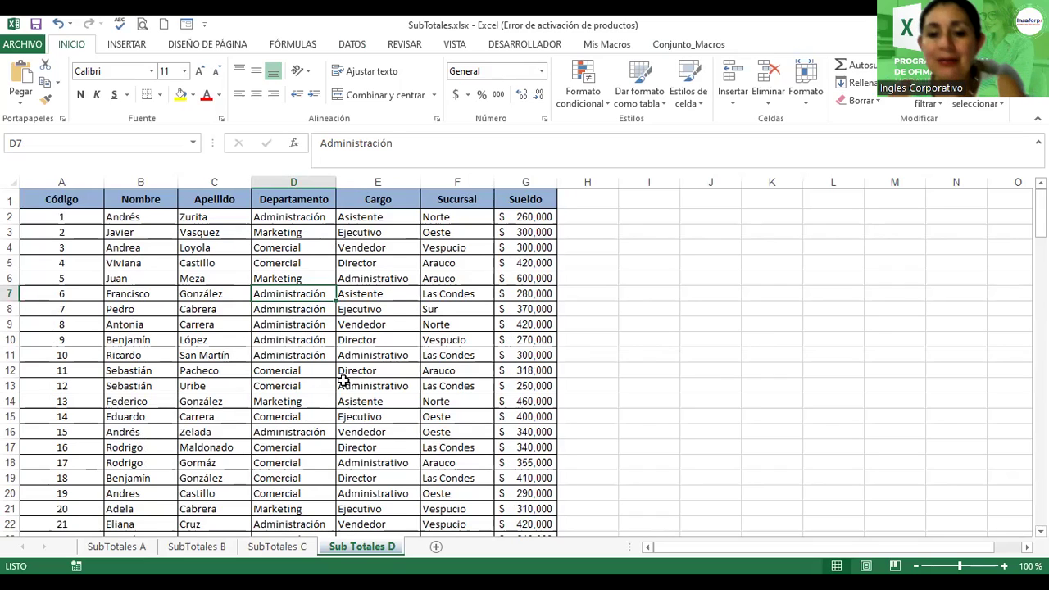
Make two copies of the Sub Totales D sheet, Sub Totales D (2) and D (3).
right_click(375, 548)
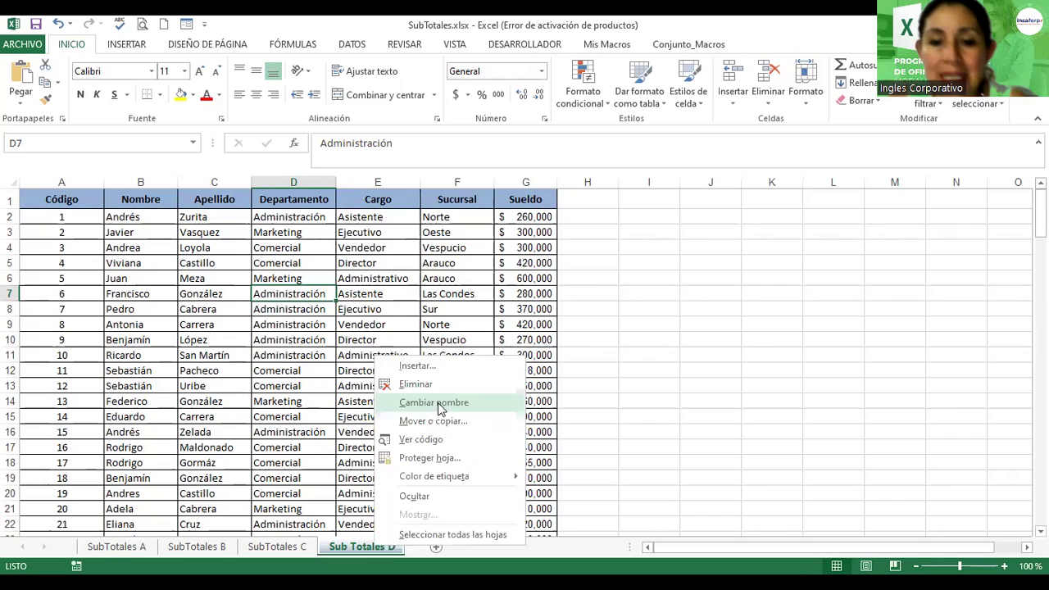
left_click(426, 421)
left_click(351, 430)
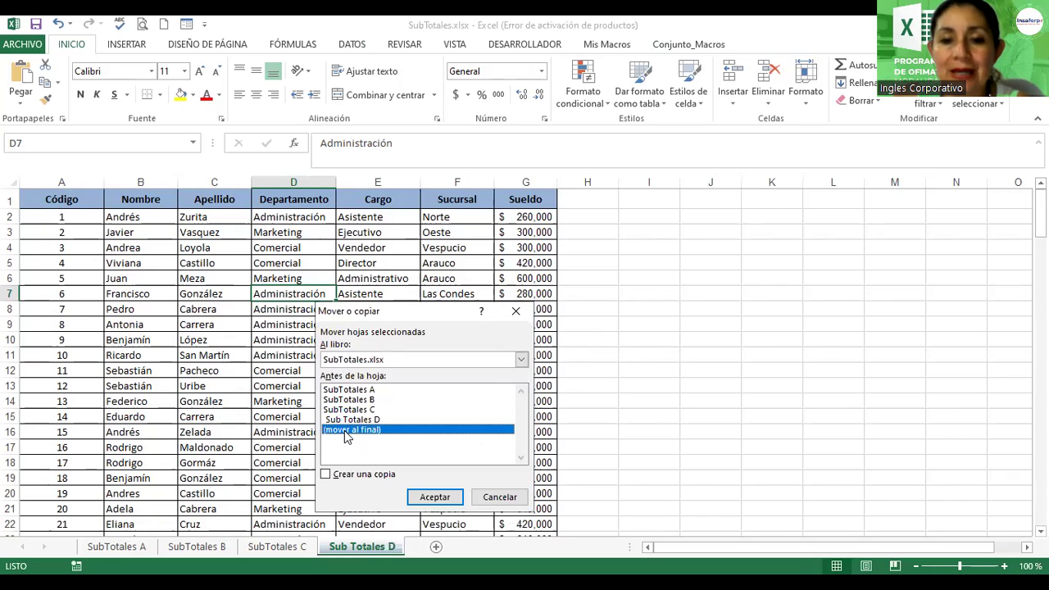
key("alt+c")
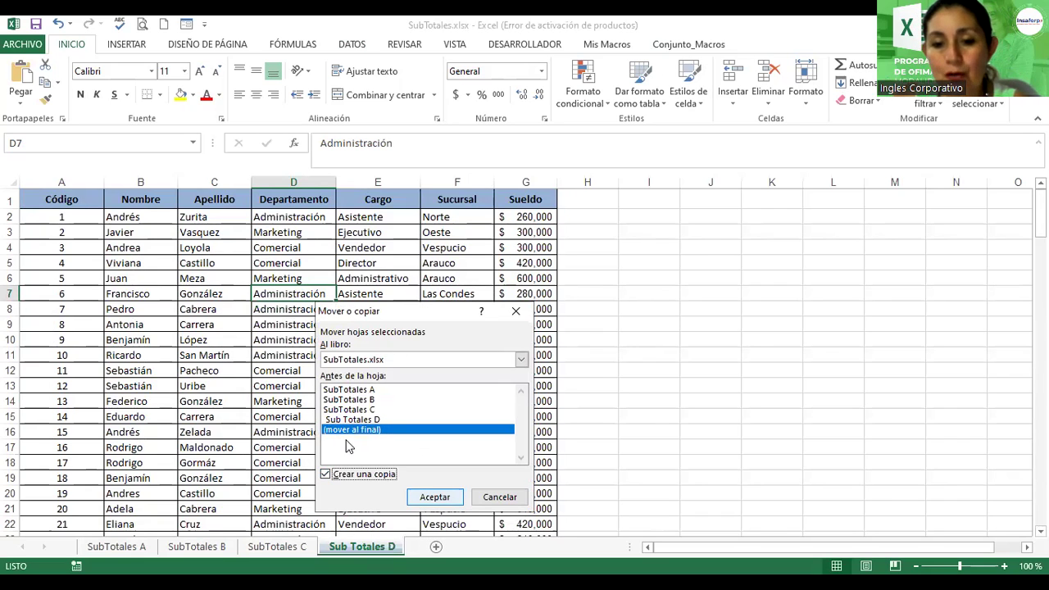
key("Return")
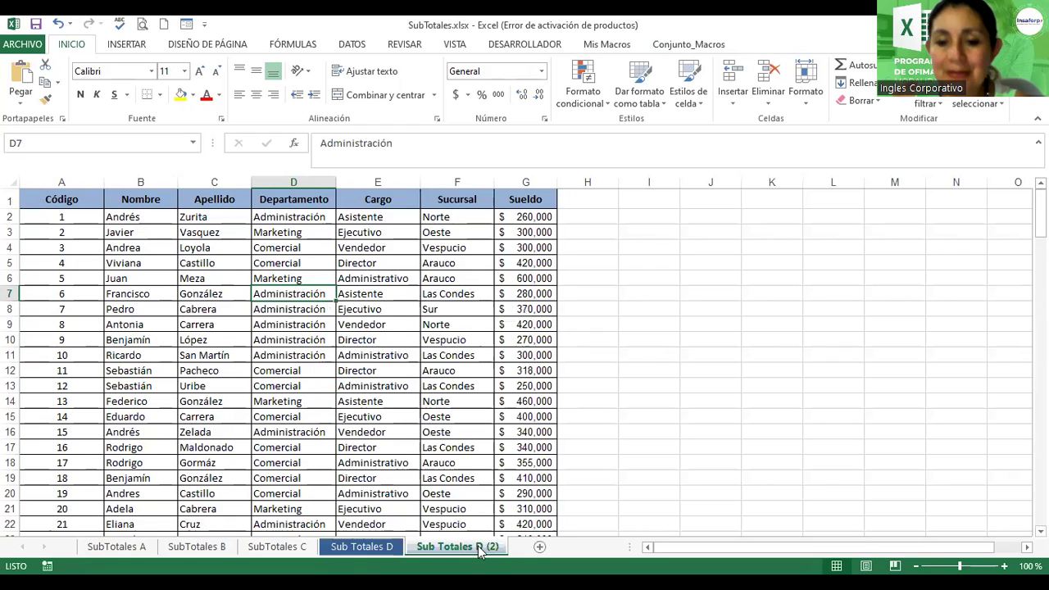
right_click(482, 553)
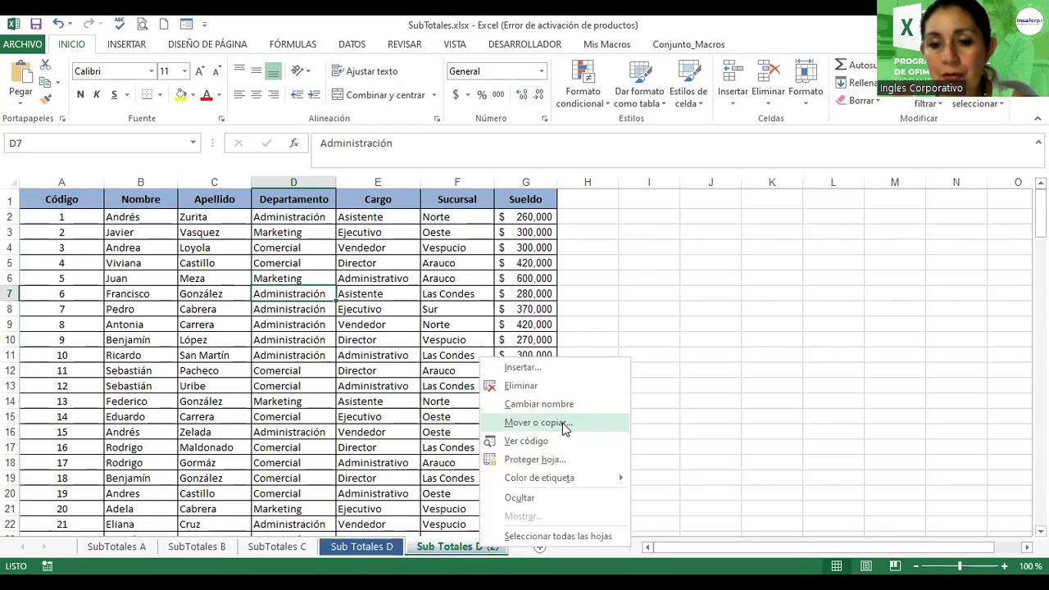
left_click(564, 423)
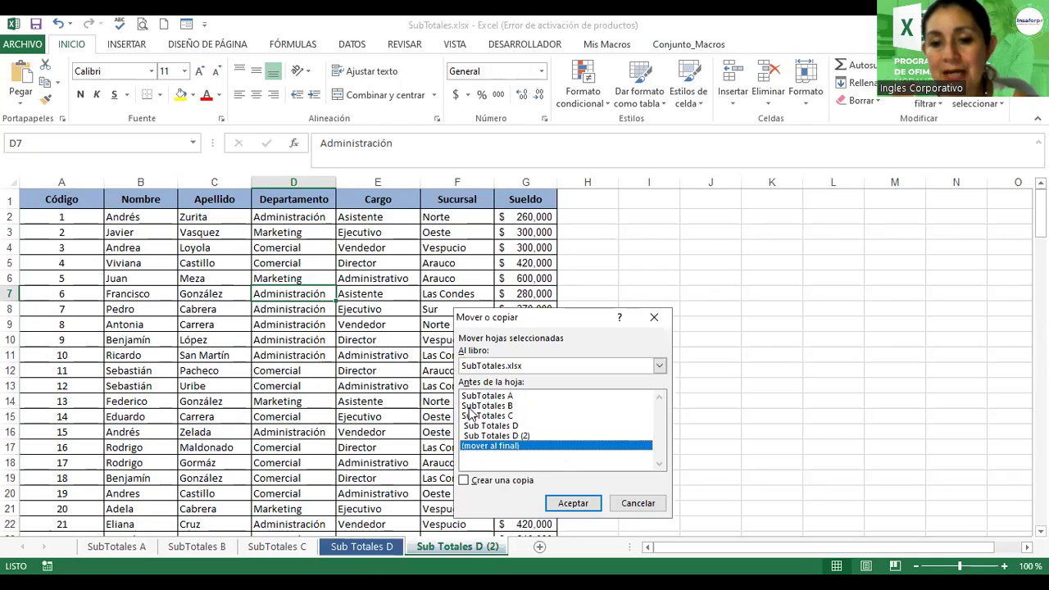
key("alt+c")
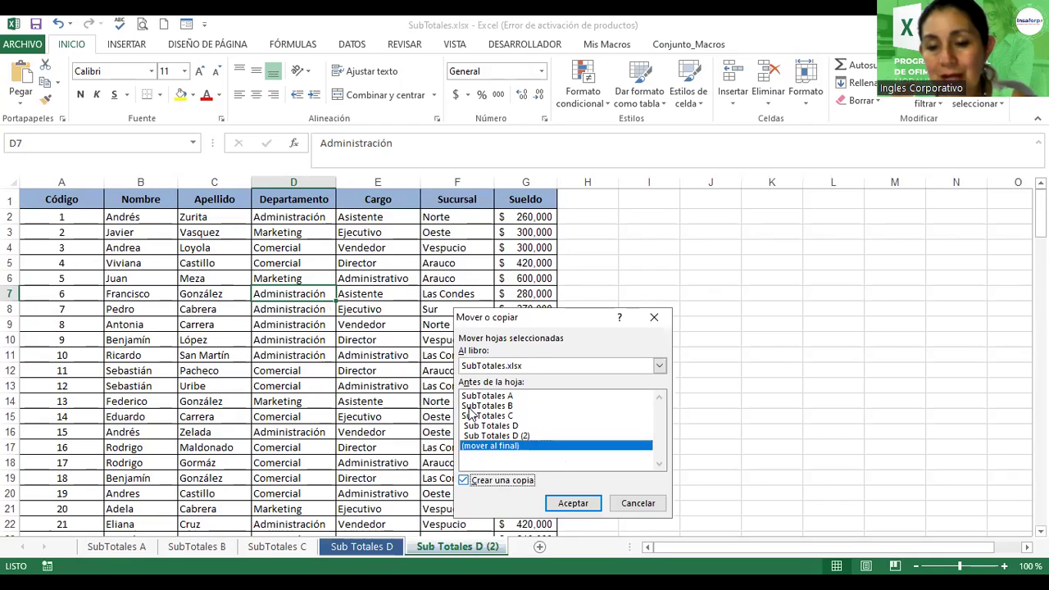
left_click_drag(524, 318, 418, 181)
left_click(502, 371)
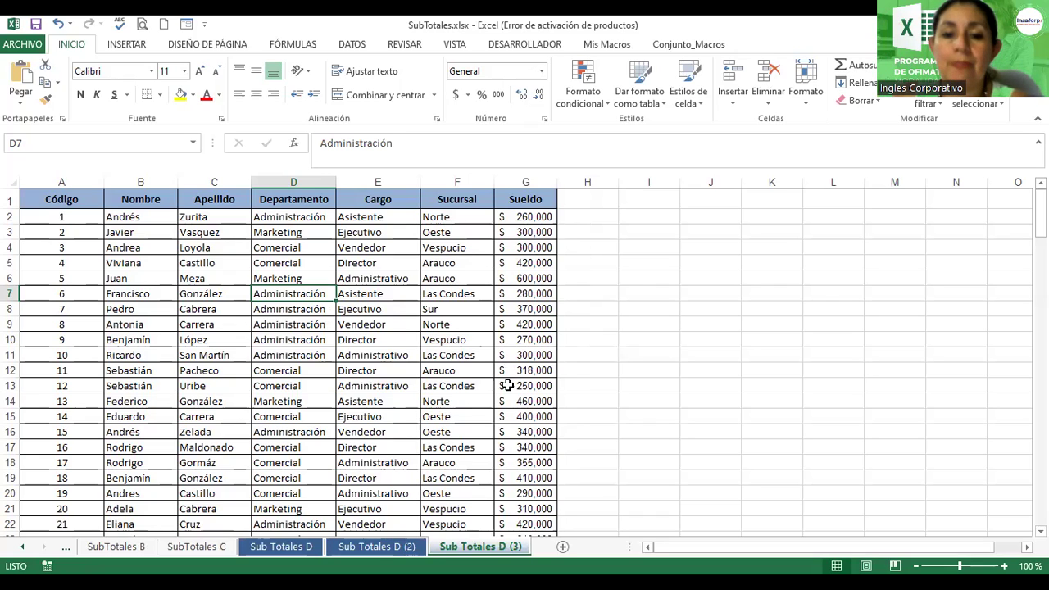
Rename the Sub Totales D (3) copy to Sub Totales F and return to Sub Totales D.
left_click(300, 553)
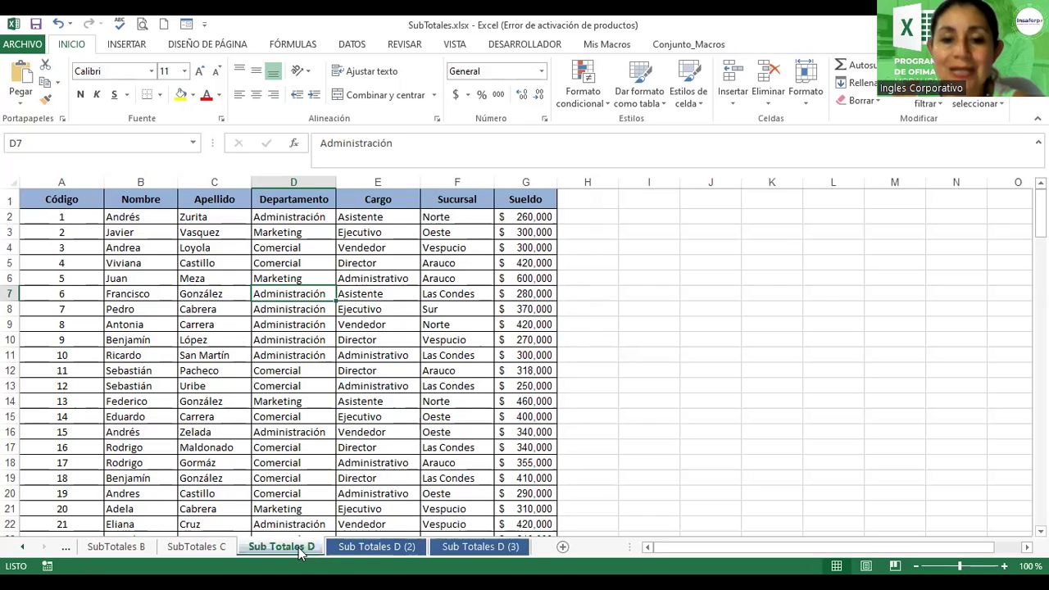
left_click(373, 549, "ctrl")
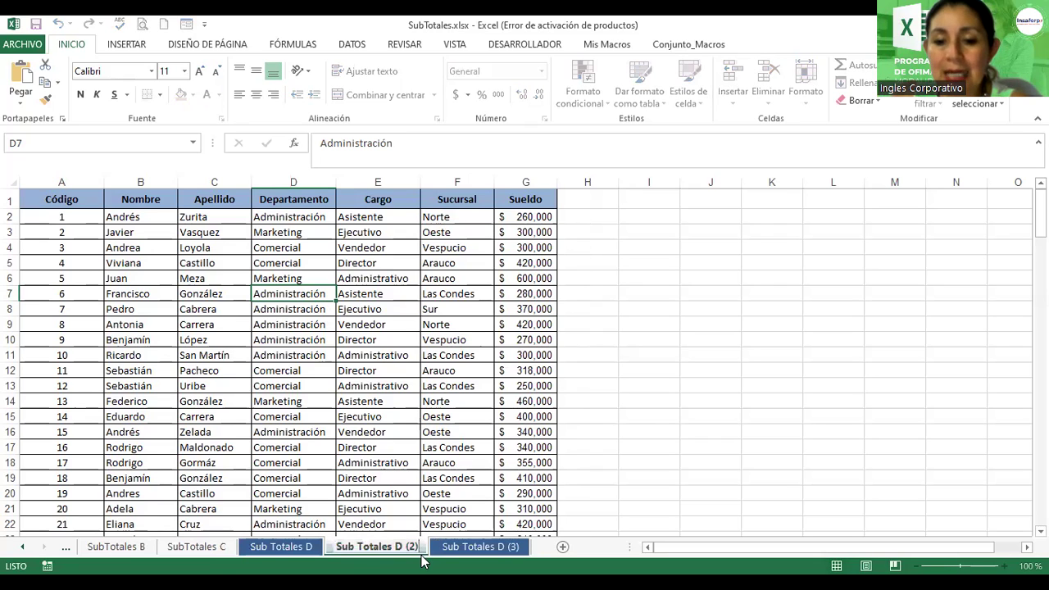
left_click(423, 556)
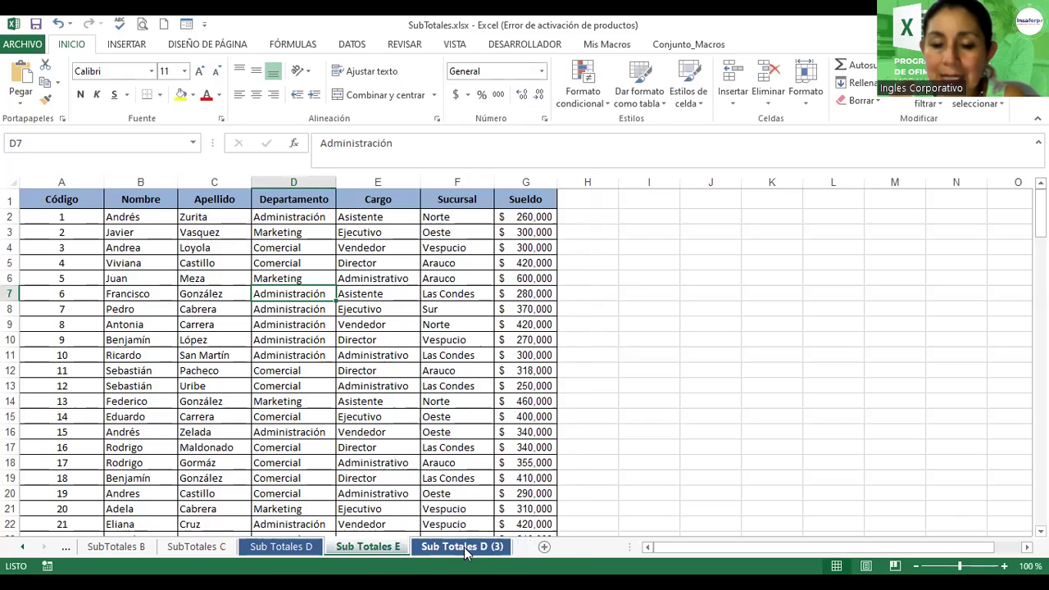
left_click(478, 546, "ctrl")
double_click(478, 547)
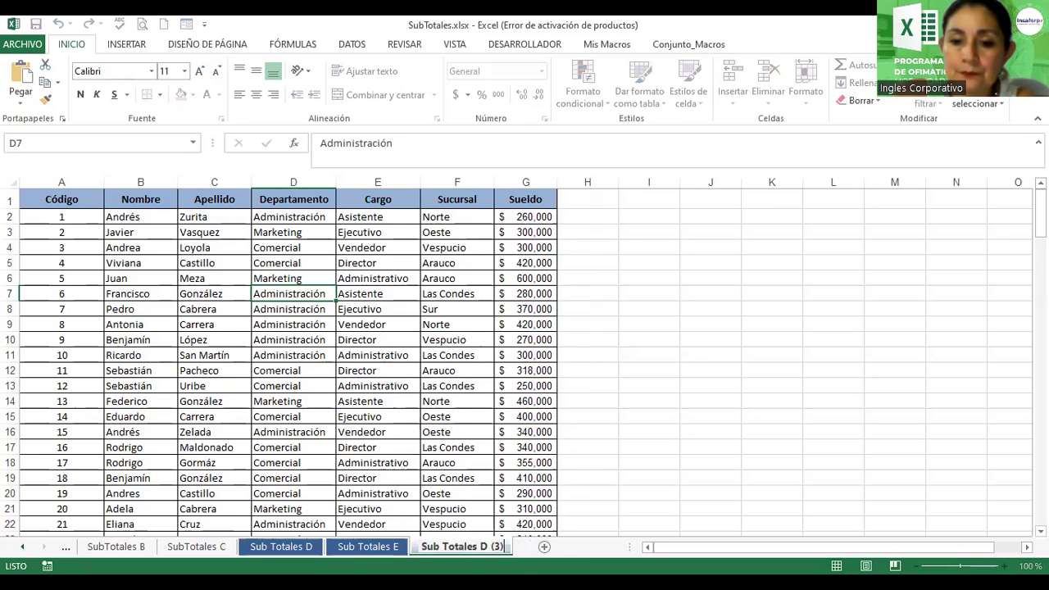
key("BackSpace")
key("BackSpace")
key("BackSpace")
type("F")
key("Return")
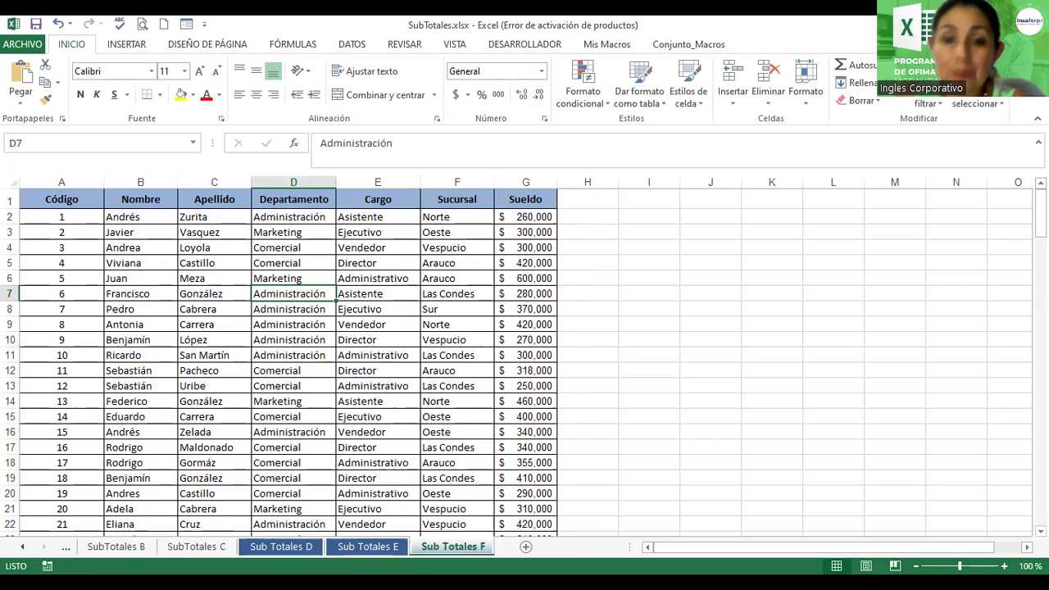
left_click(300, 552)
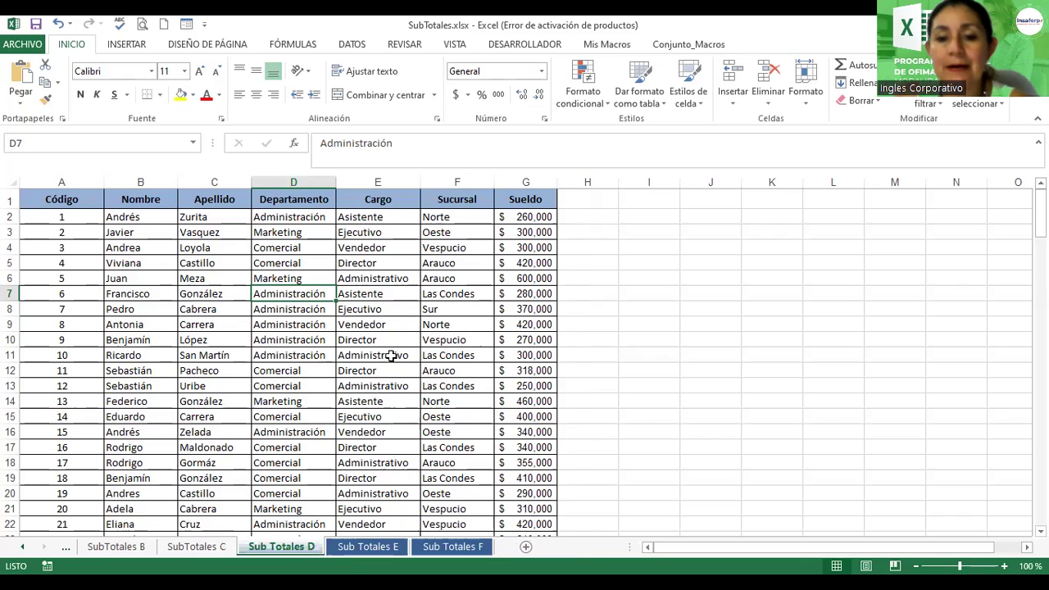
Sort the Sub Totales D employee table by Cargo, A to Z, with Administrativo first.
left_click(281, 251)
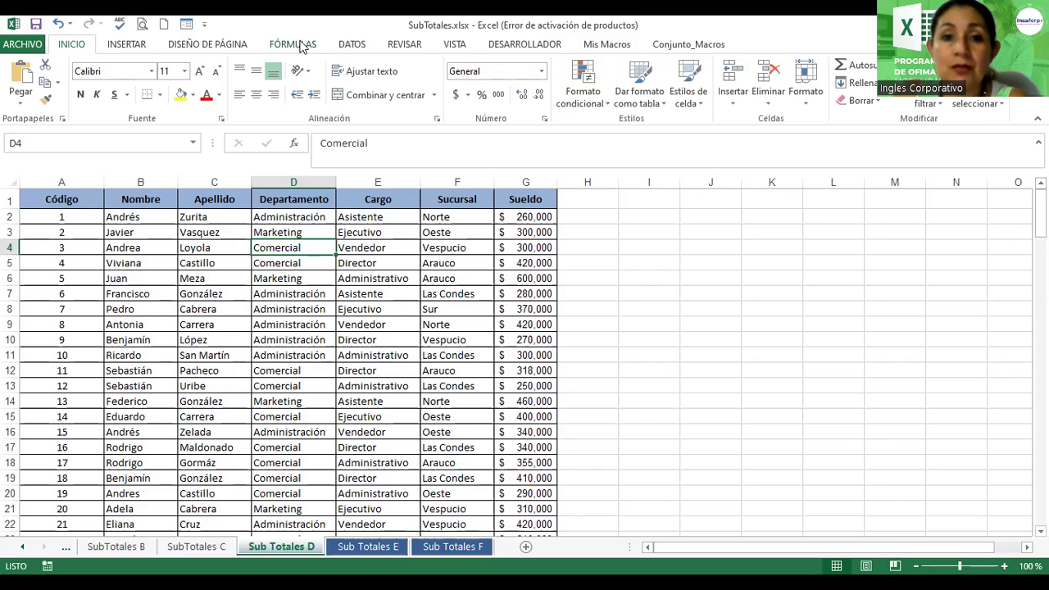
left_click(351, 45)
left_click(385, 78)
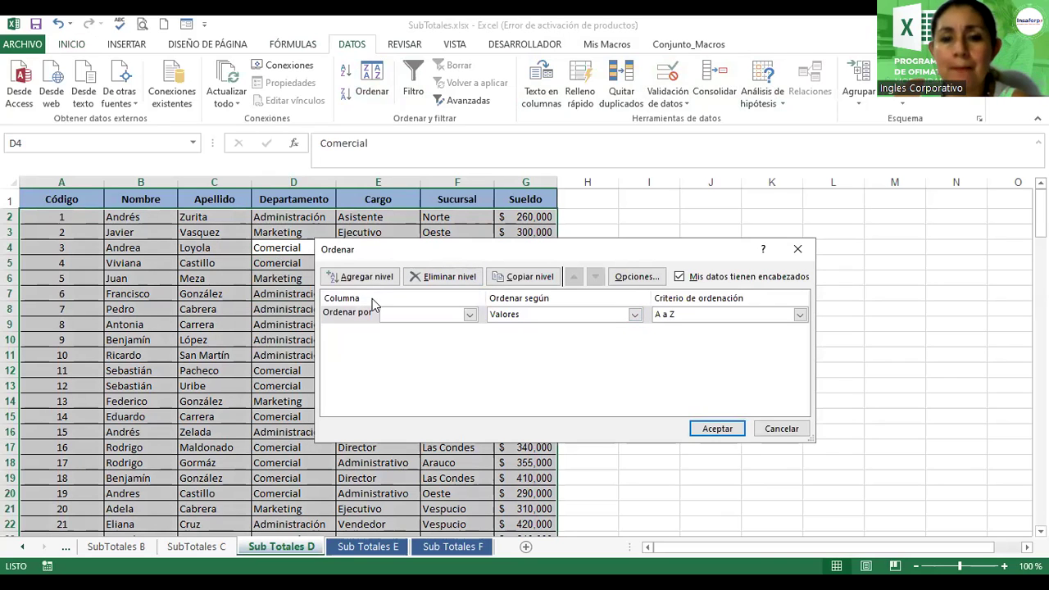
left_click_drag(372, 249, 128, 326)
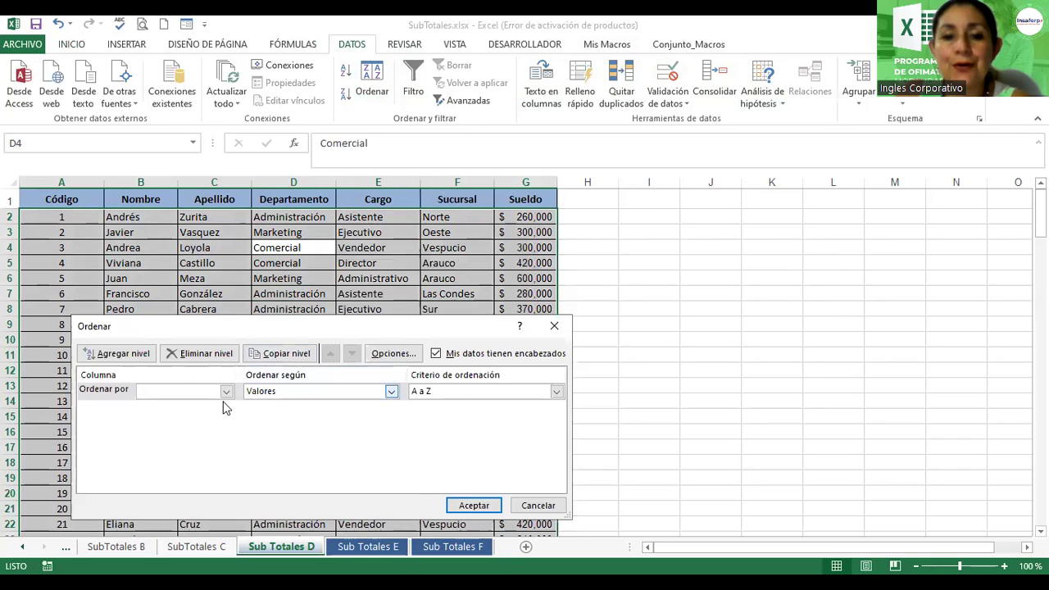
left_click(226, 392)
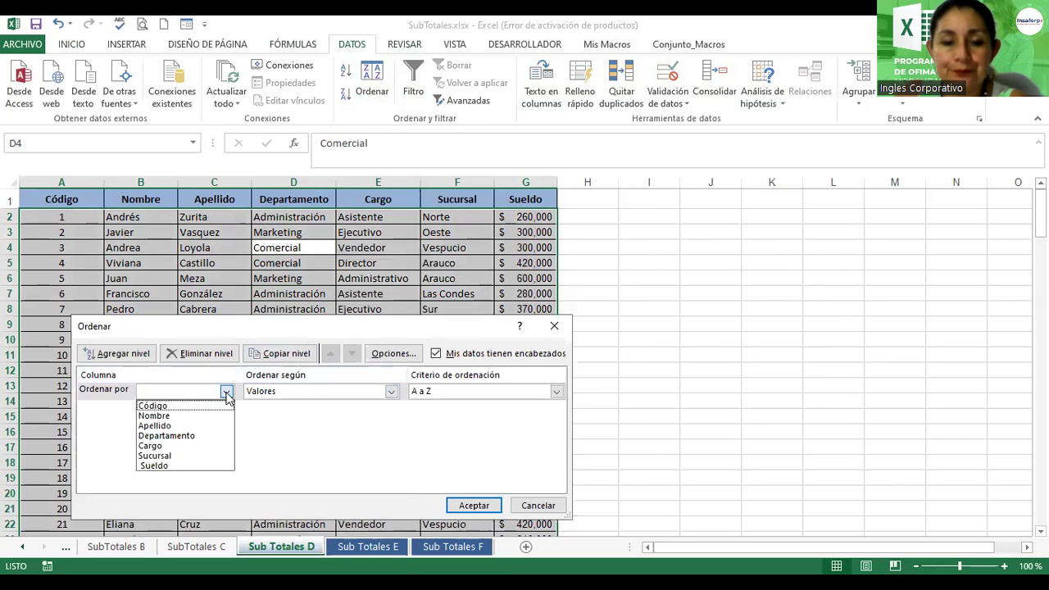
left_click(182, 446)
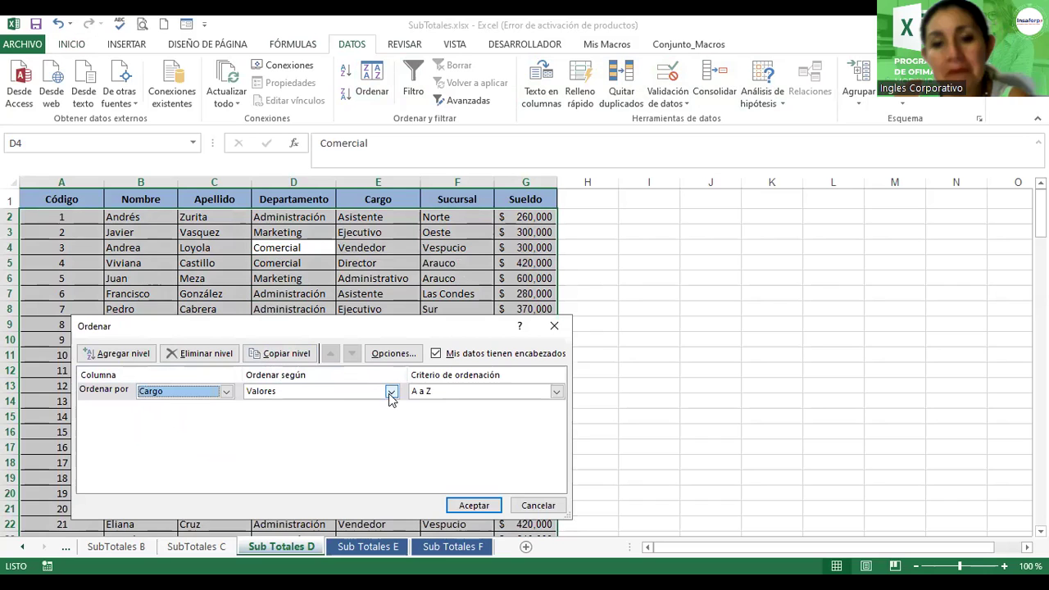
key("Return")
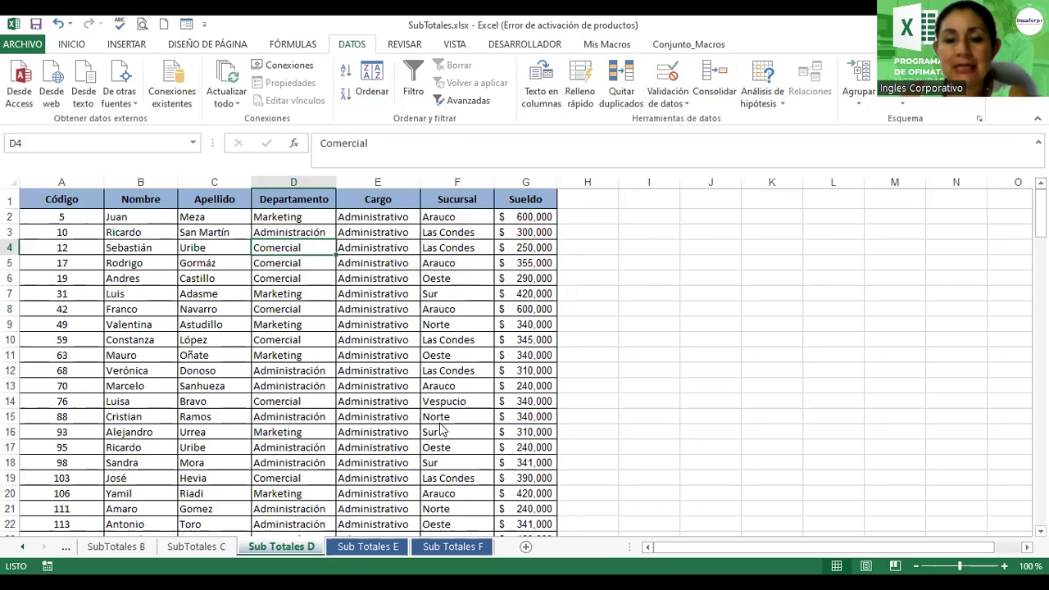
left_click_drag(1040, 213, 1040, 501)
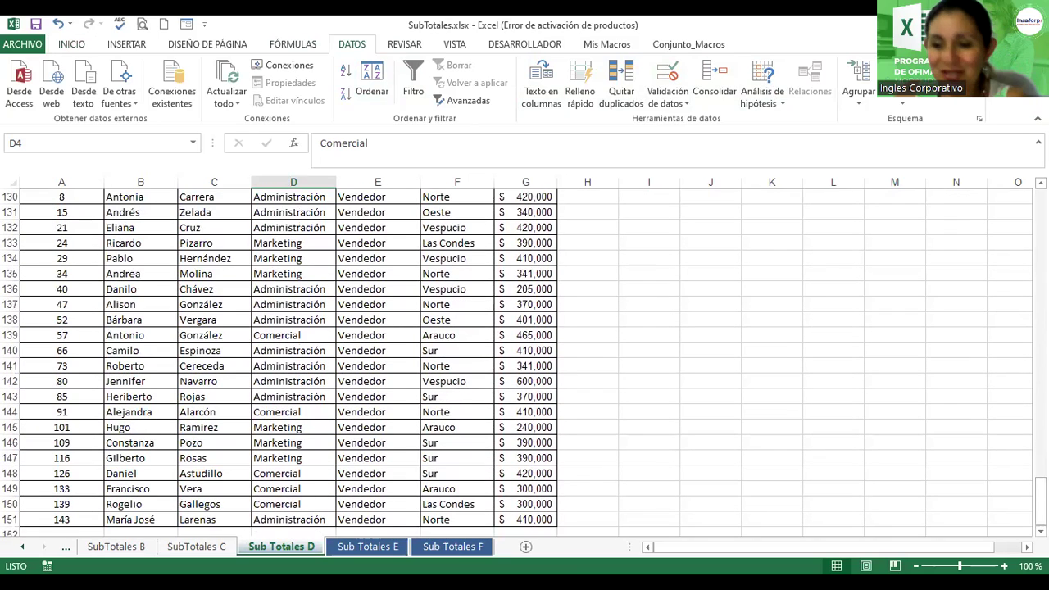
scroll(1013, 217, "up", 20)
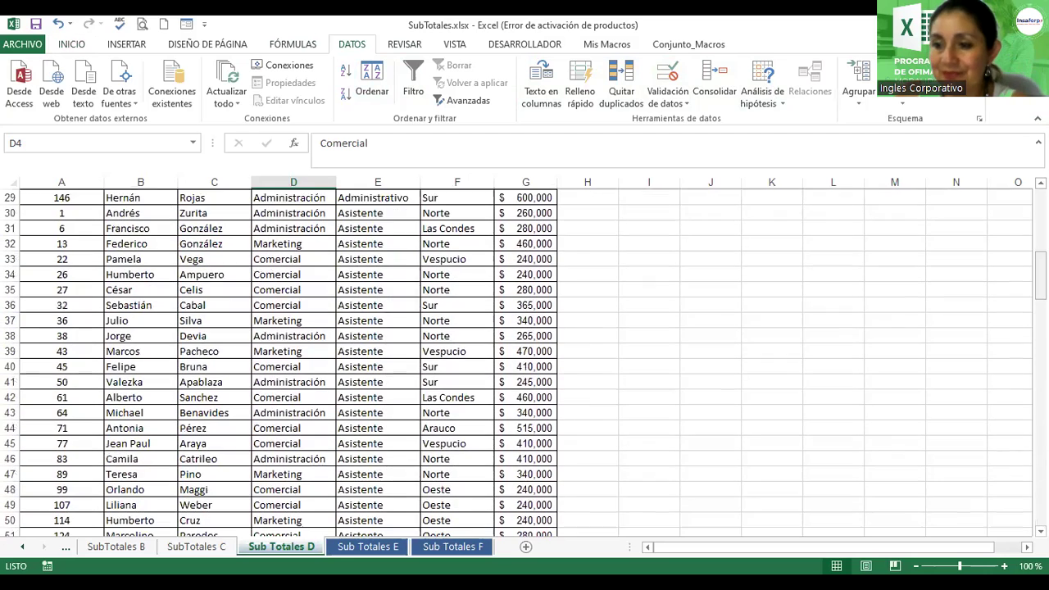
scroll(1013, 217, "up", 10)
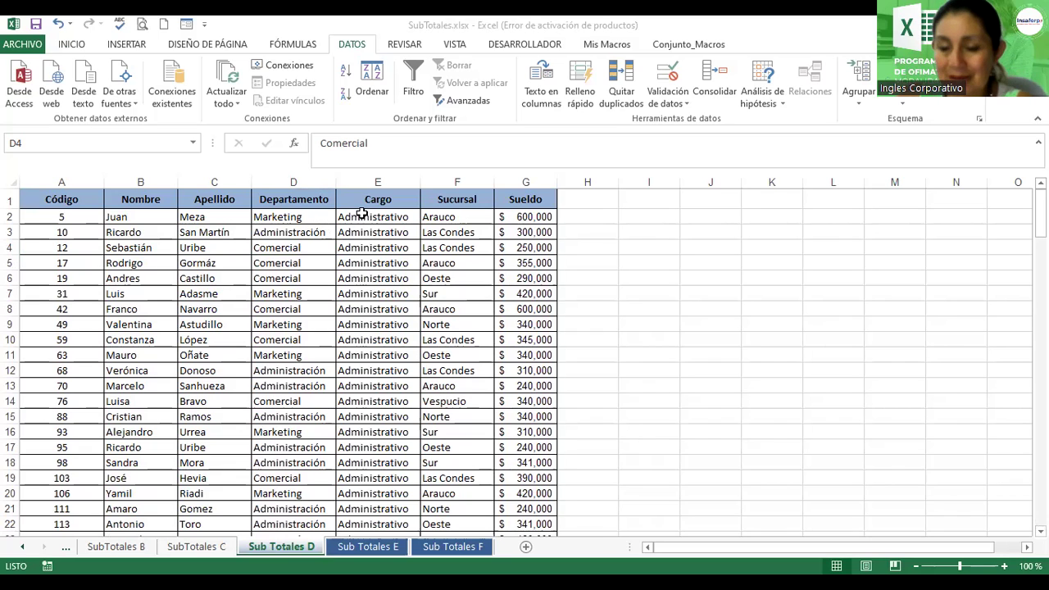
Add Suma subtotals of Sueldo at each change in Cargo, collapsed to outline level 2.
left_click(397, 232)
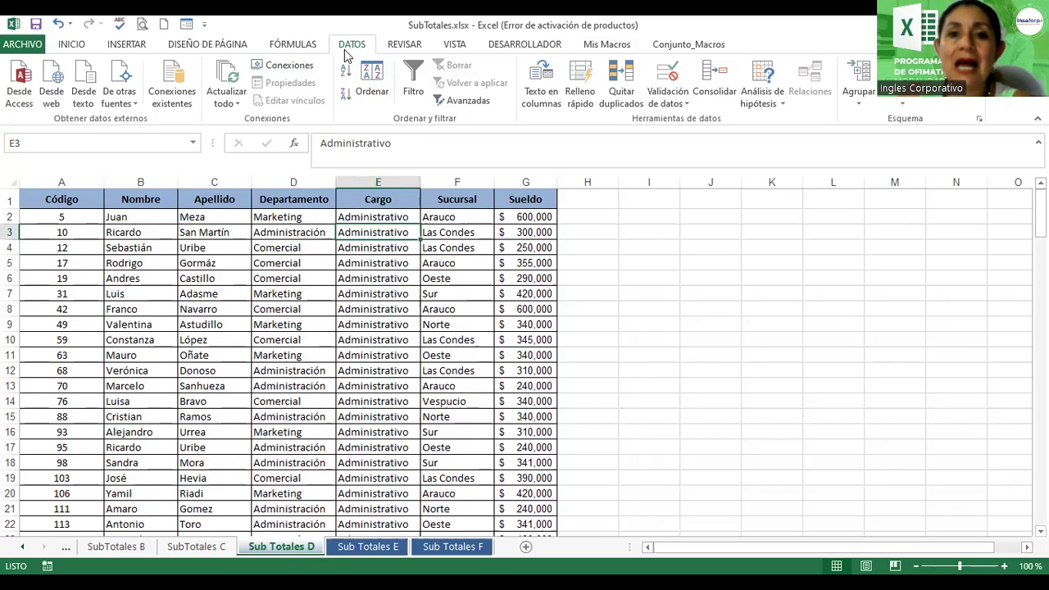
left_click(947, 108)
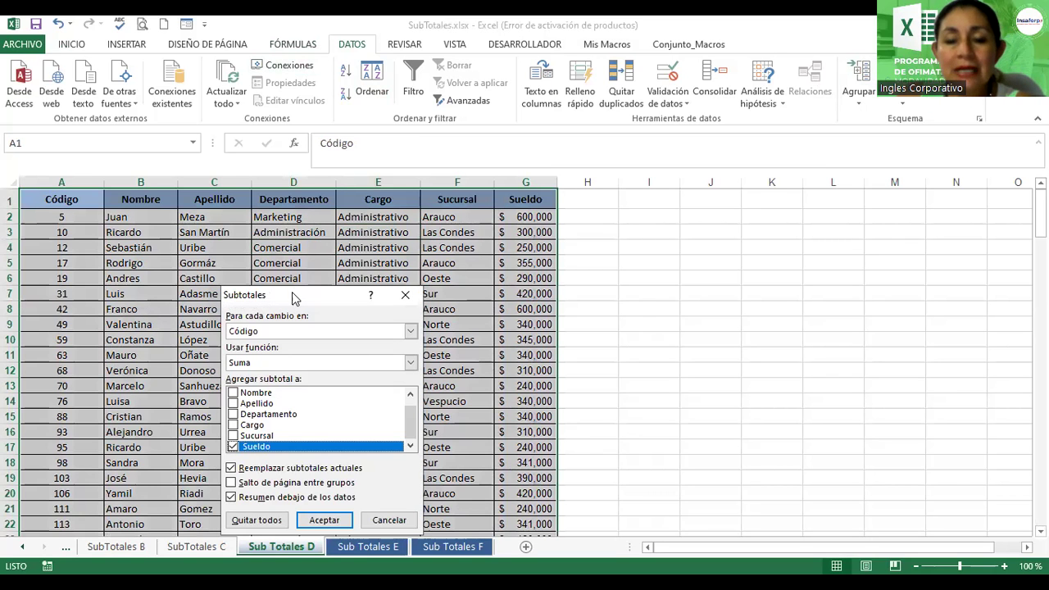
mouse_move(294, 298)
left_mouse_down()
mouse_move(642, 254)
mouse_move(714, 205)
left_mouse_up()
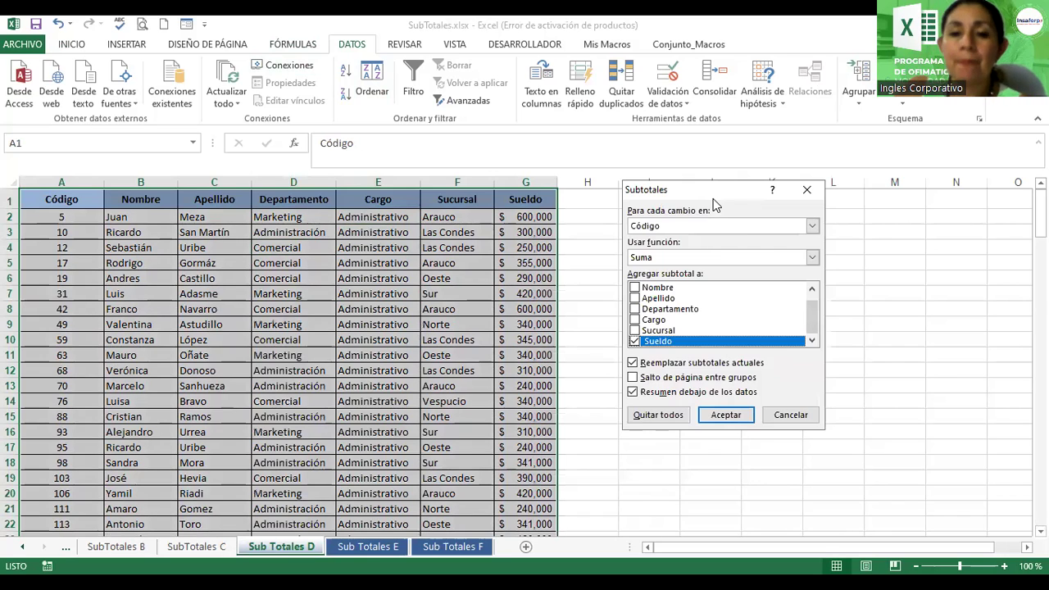
left_click(813, 226)
left_click(755, 282)
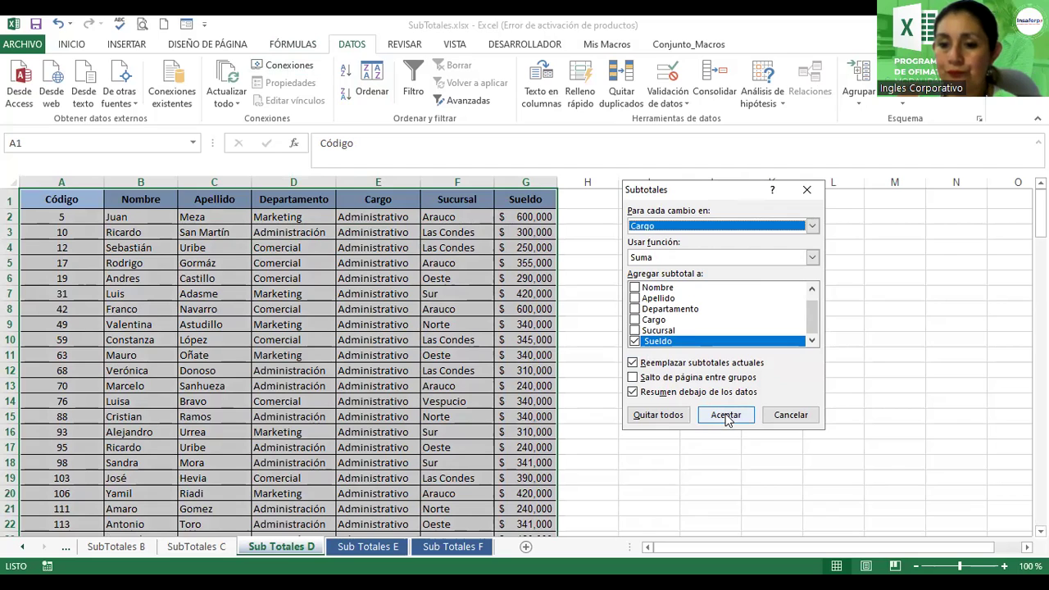
left_click(666, 257)
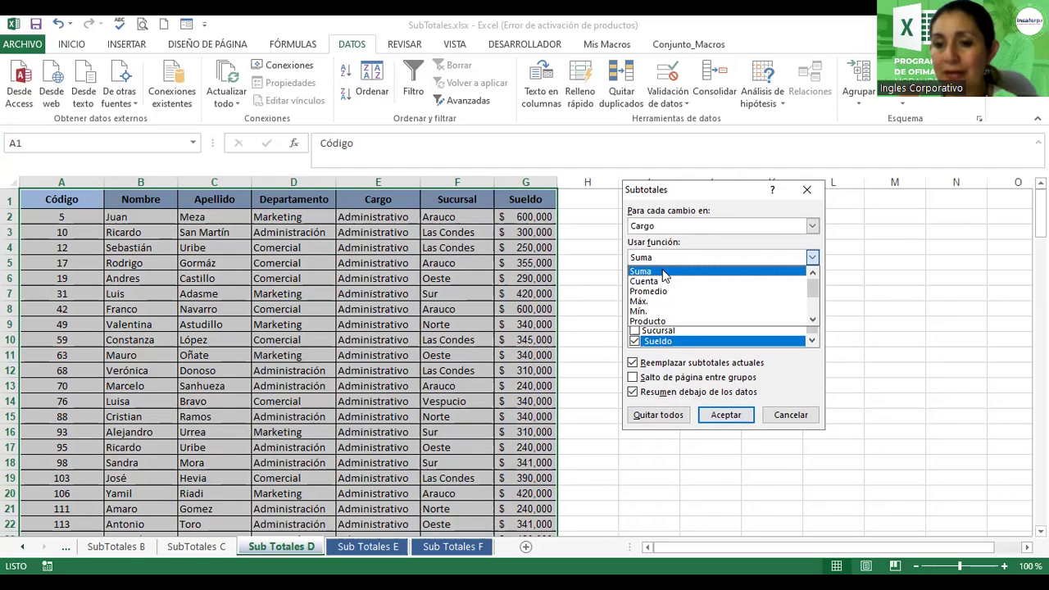
left_click(665, 272)
left_click(726, 415)
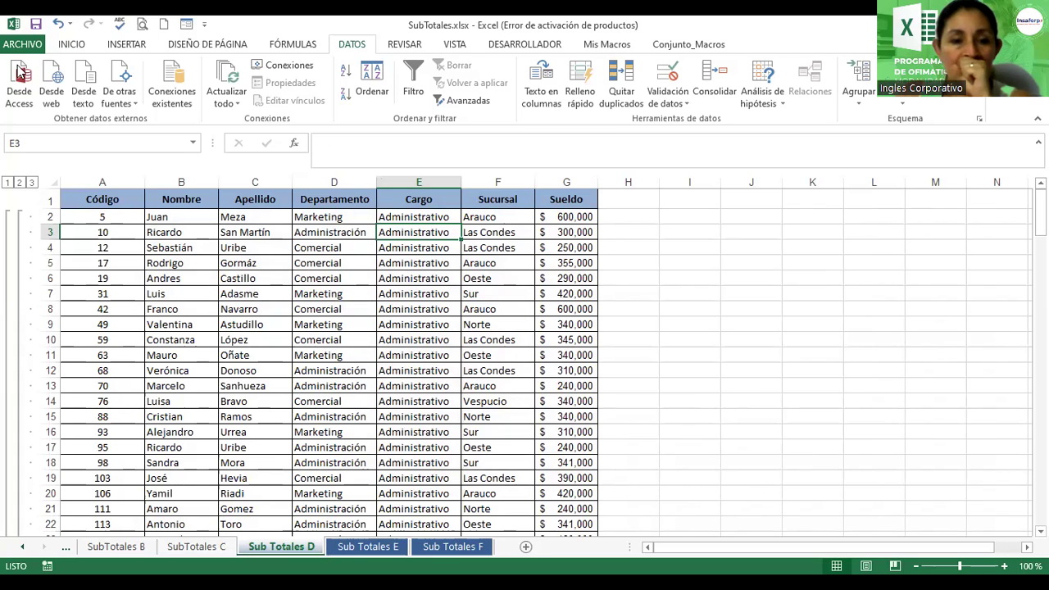
left_click(19, 183)
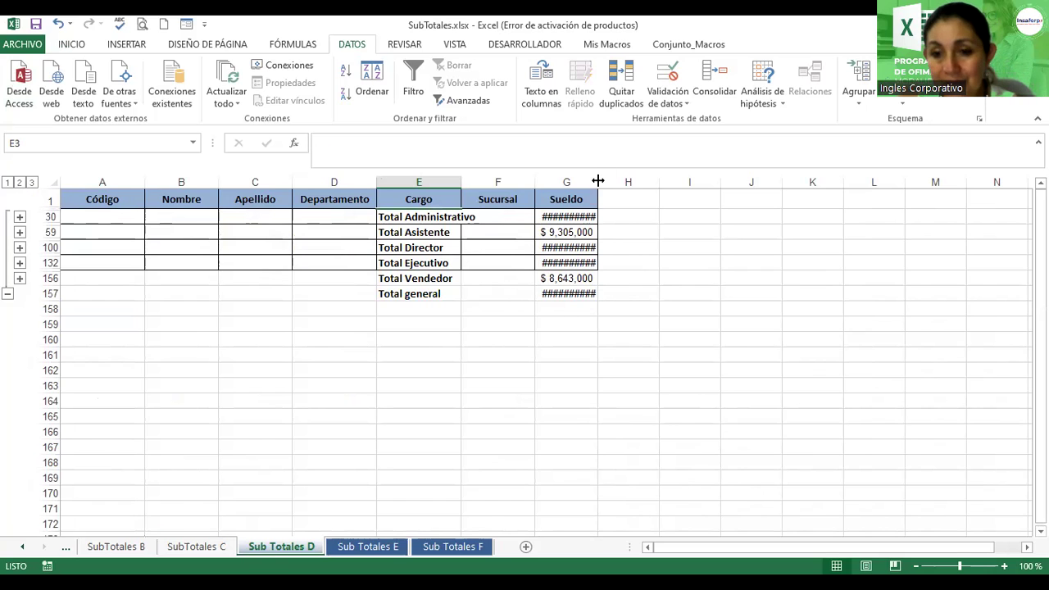
Widen columns G and E so the Cargo total labels and Sueldo totals show fully.
left_click_drag(598, 181, 647, 176)
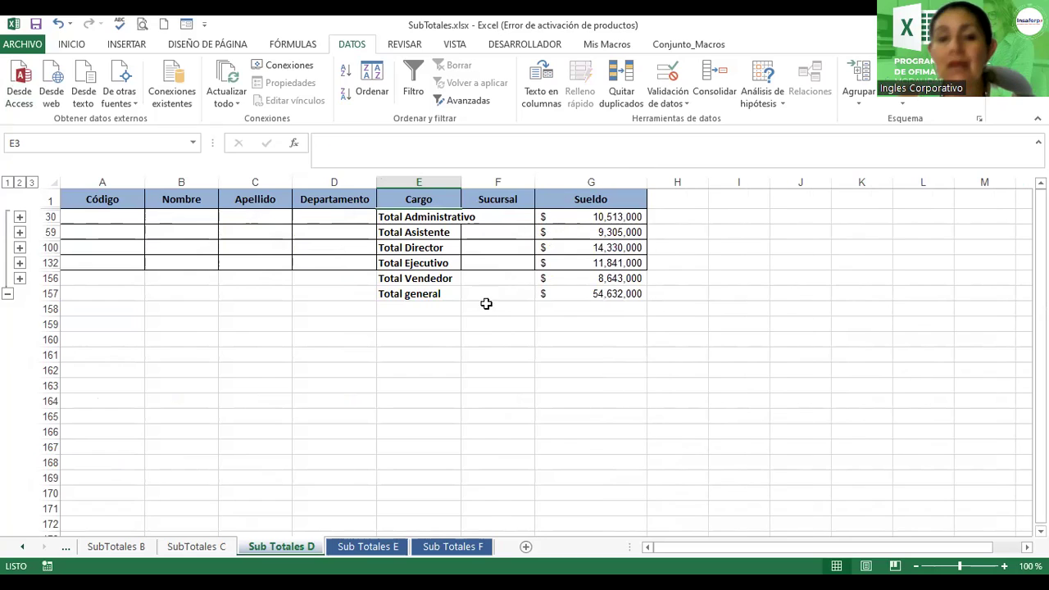
left_click(437, 216)
left_click(416, 233)
left_click(410, 248)
left_click(409, 264)
left_click(403, 213)
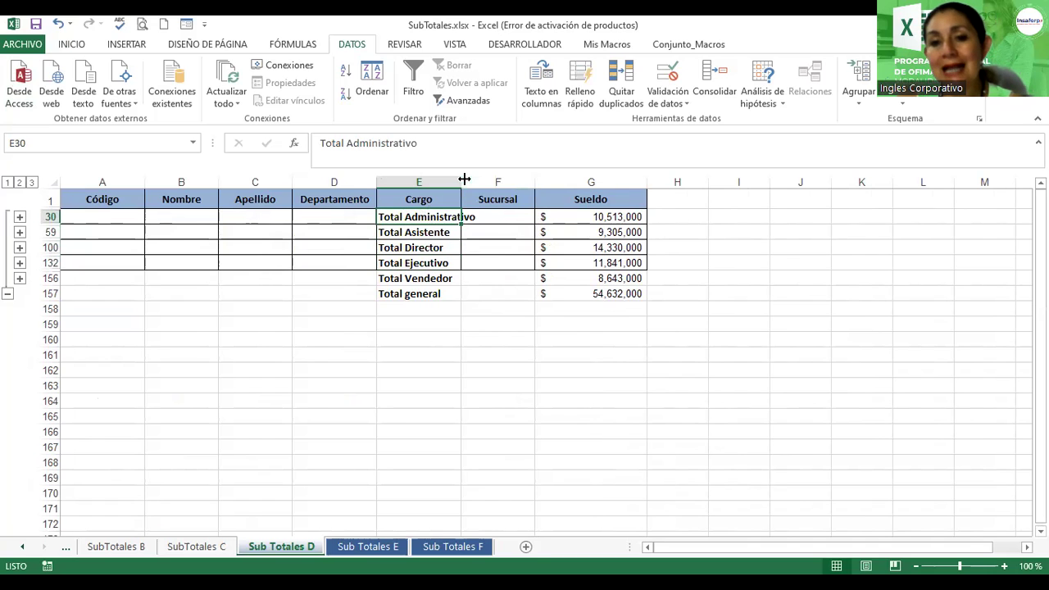
left_click_drag(462, 179, 497, 173)
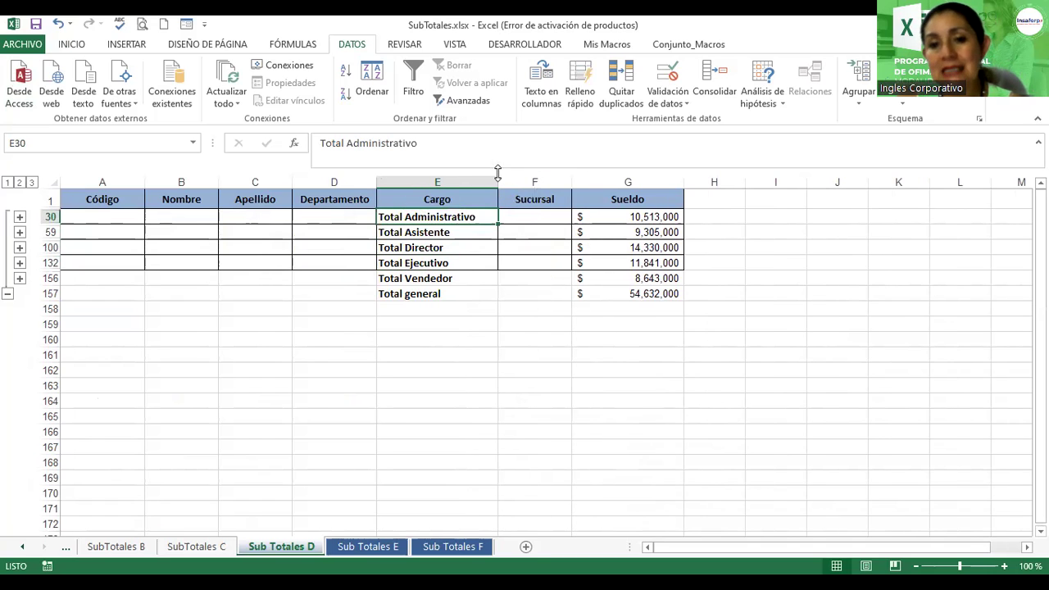
left_click(434, 233)
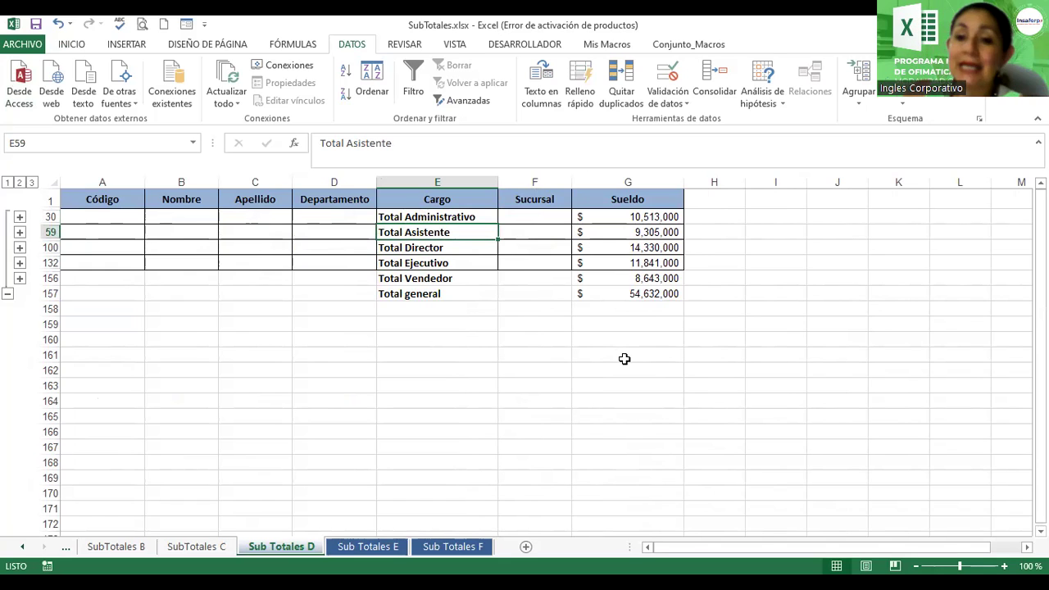
left_click(592, 289)
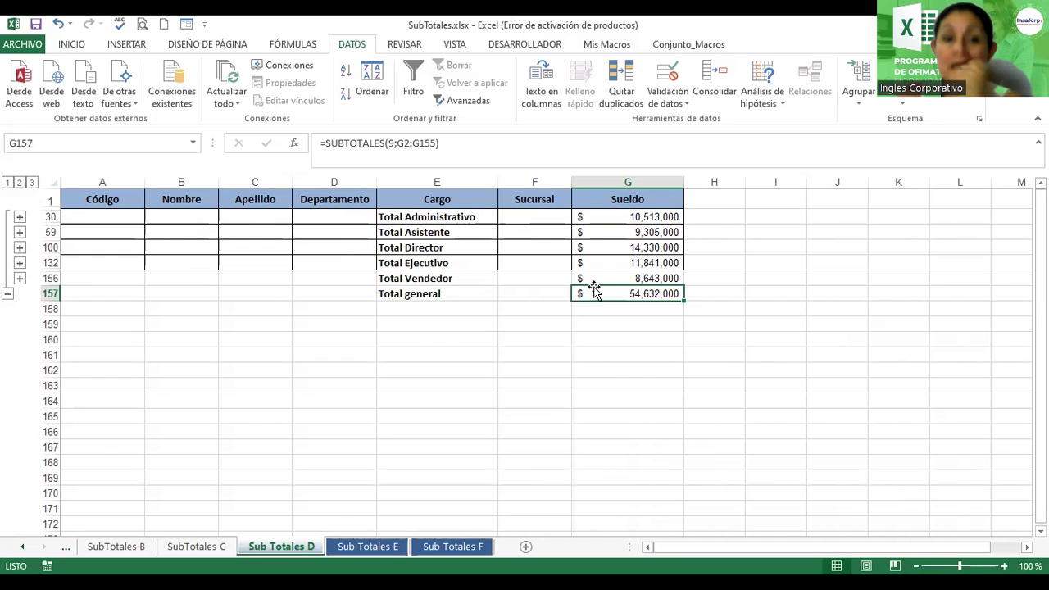
Expand the outline to level 3 to show all employee rows, then reopen Subtotal.
left_click(32, 182)
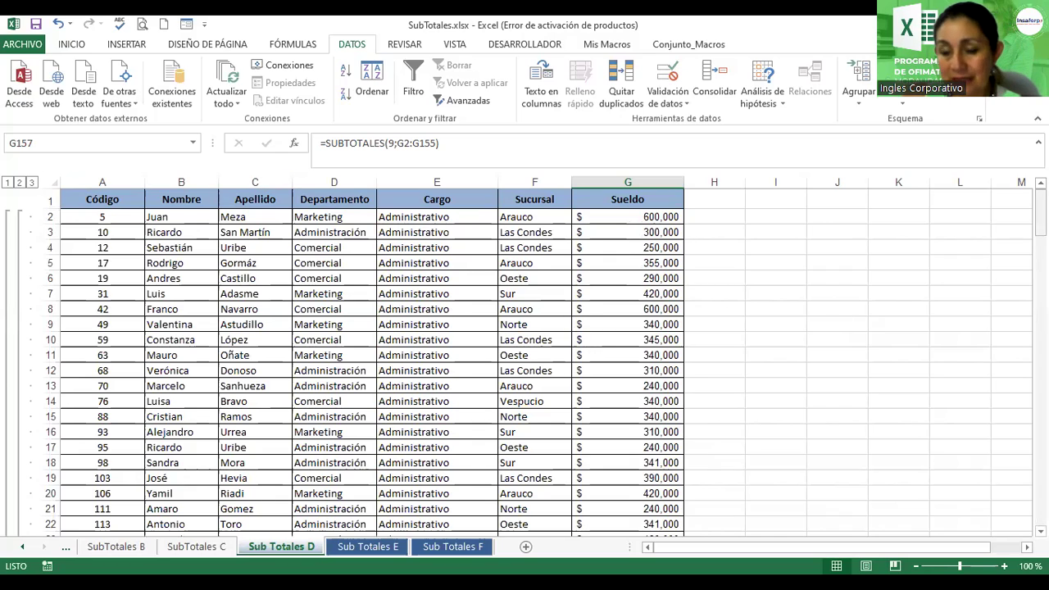
scroll(461, 348, "down", 6)
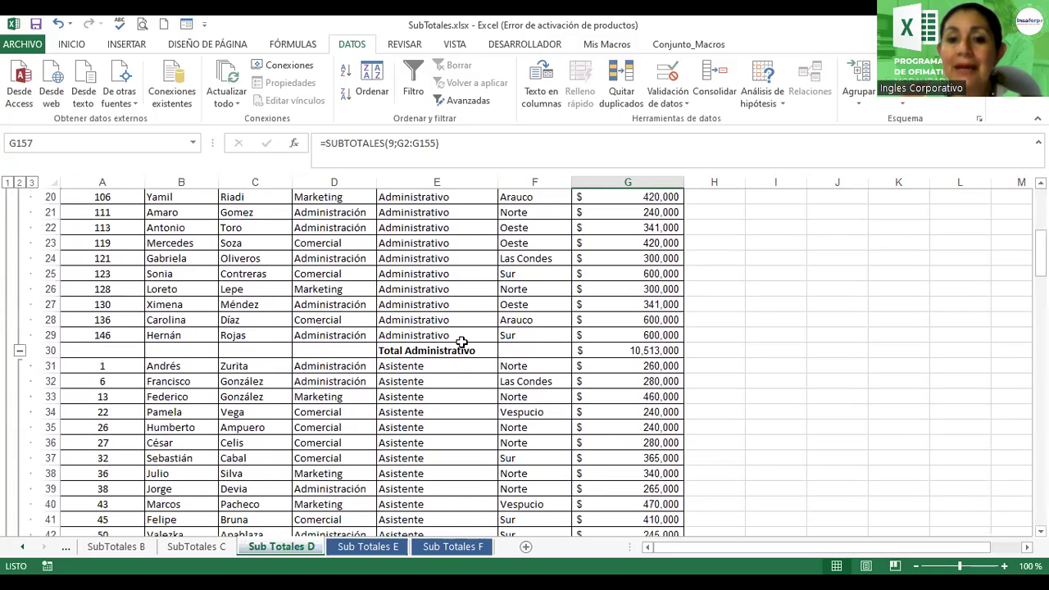
left_click(461, 349)
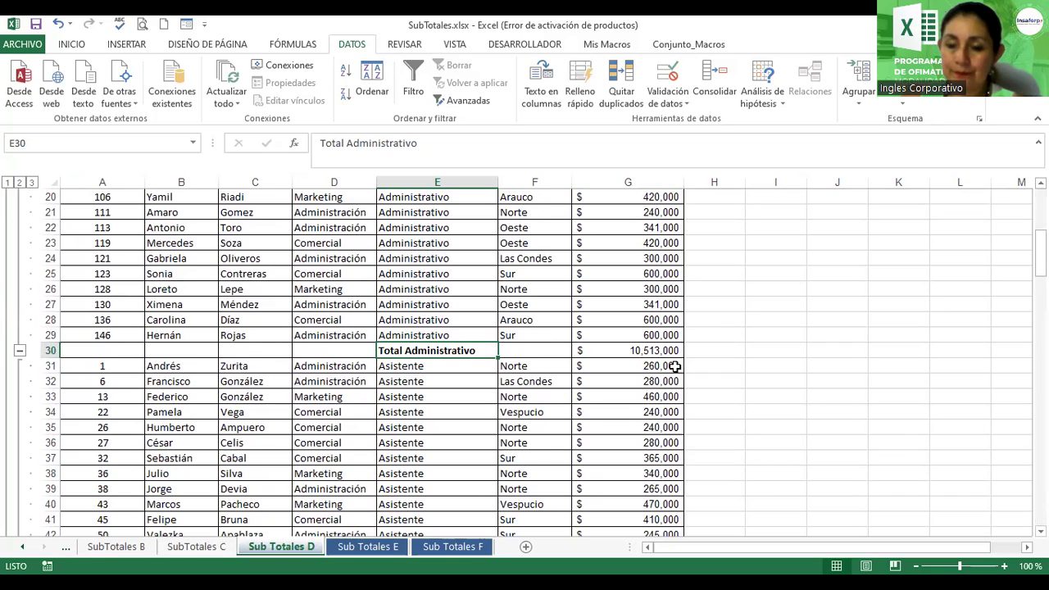
left_click(412, 242)
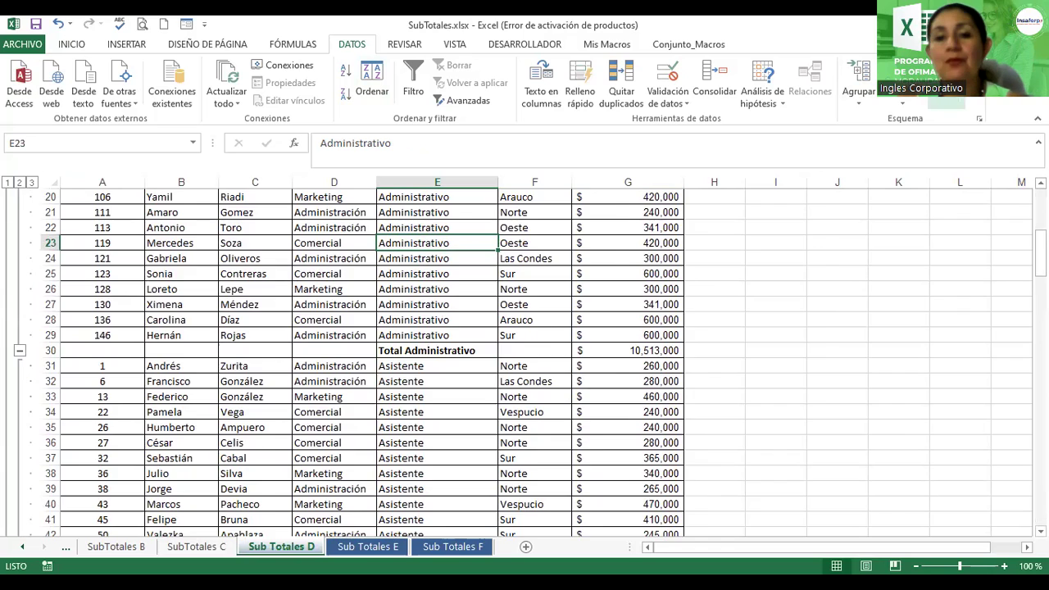
left_click(947, 94)
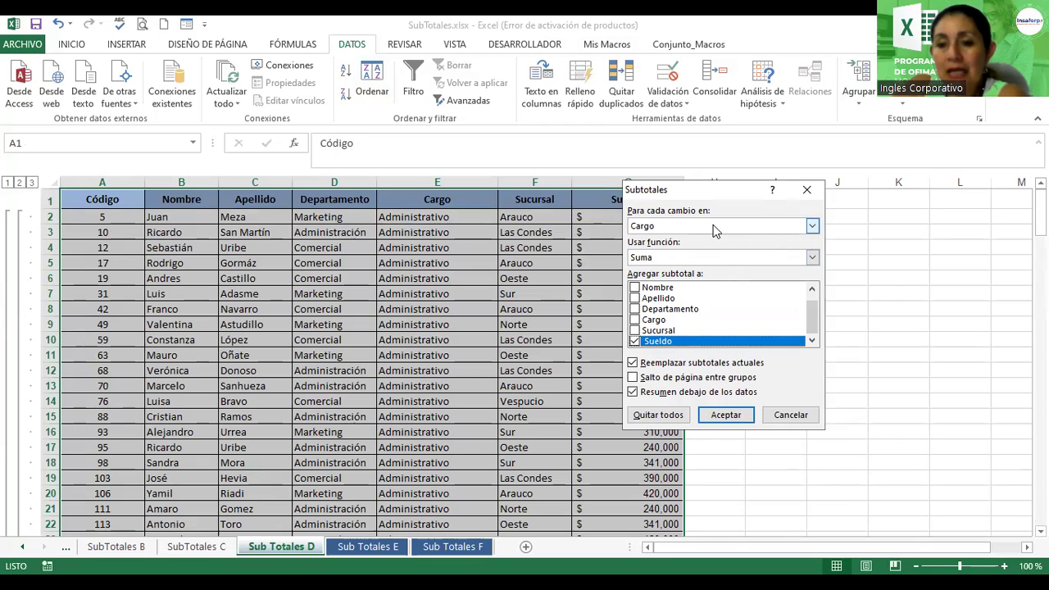
Try adding Departamento to the subtotals, undo it, and collapse to the Cargo totals.
left_click(635, 310)
left_click(726, 417)
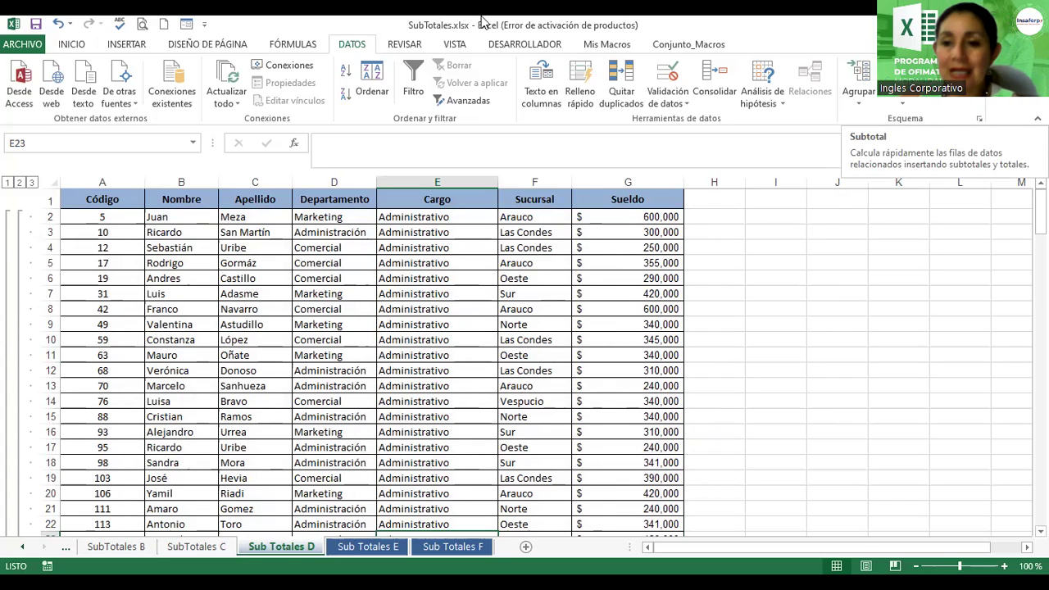
left_click(18, 184)
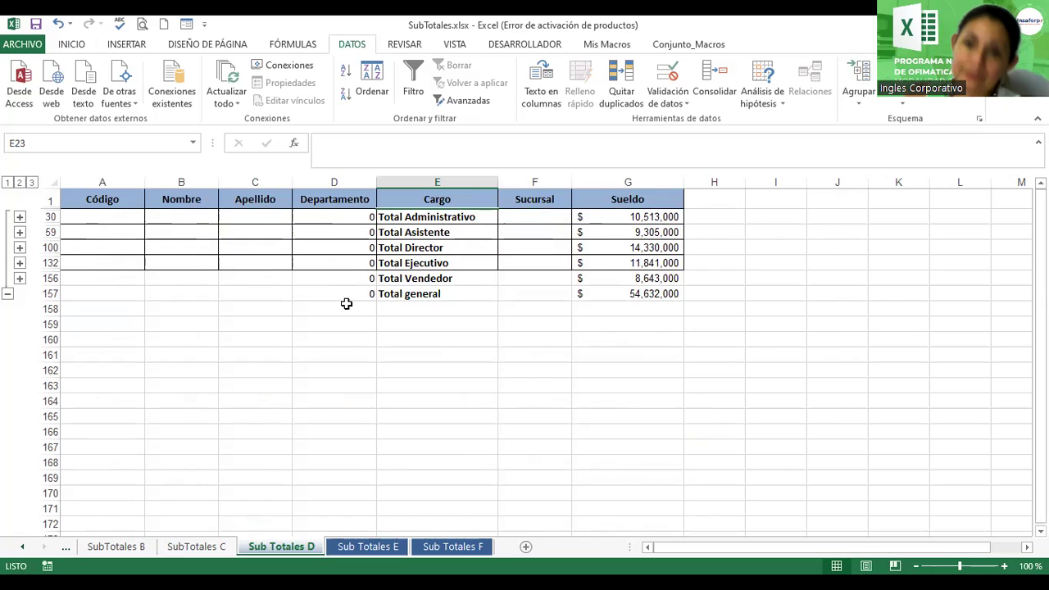
left_click(59, 25)
left_click(525, 256)
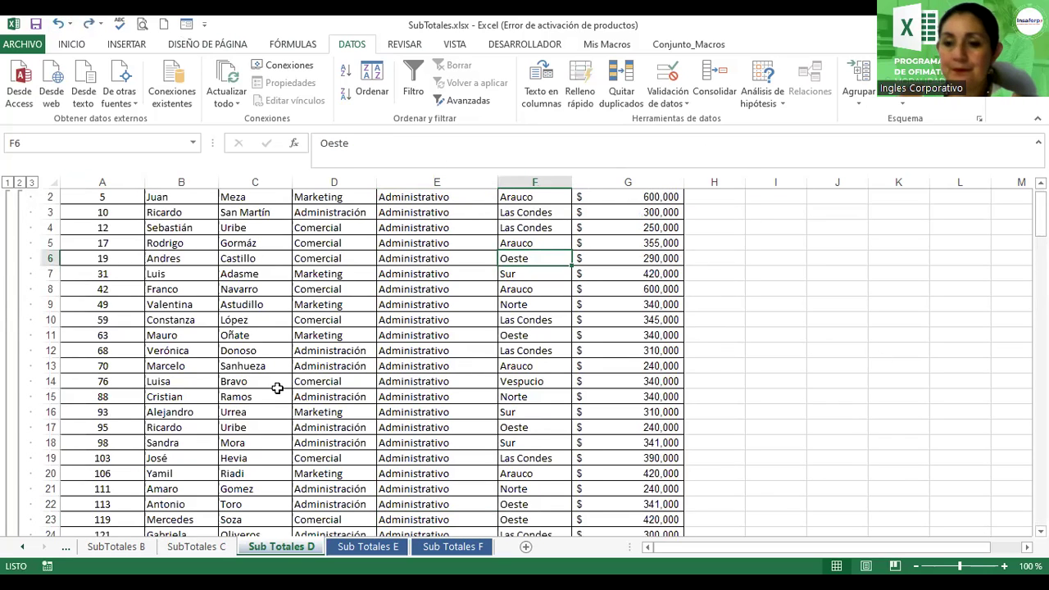
left_click(18, 183)
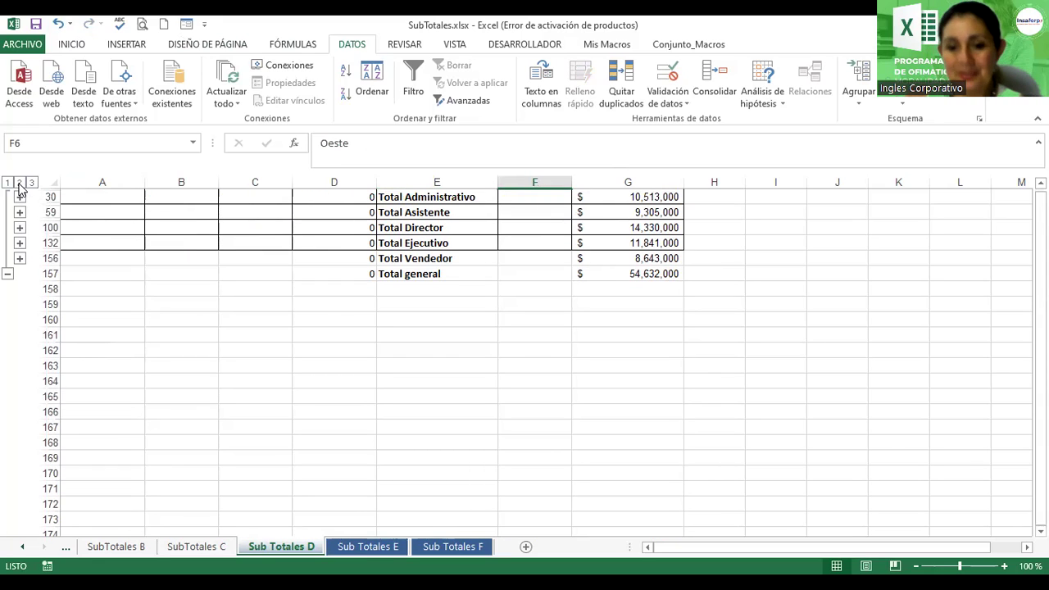
On Sub Totales E, sort the employee table by Departamento, A to Z.
left_click(382, 547)
left_click(348, 276)
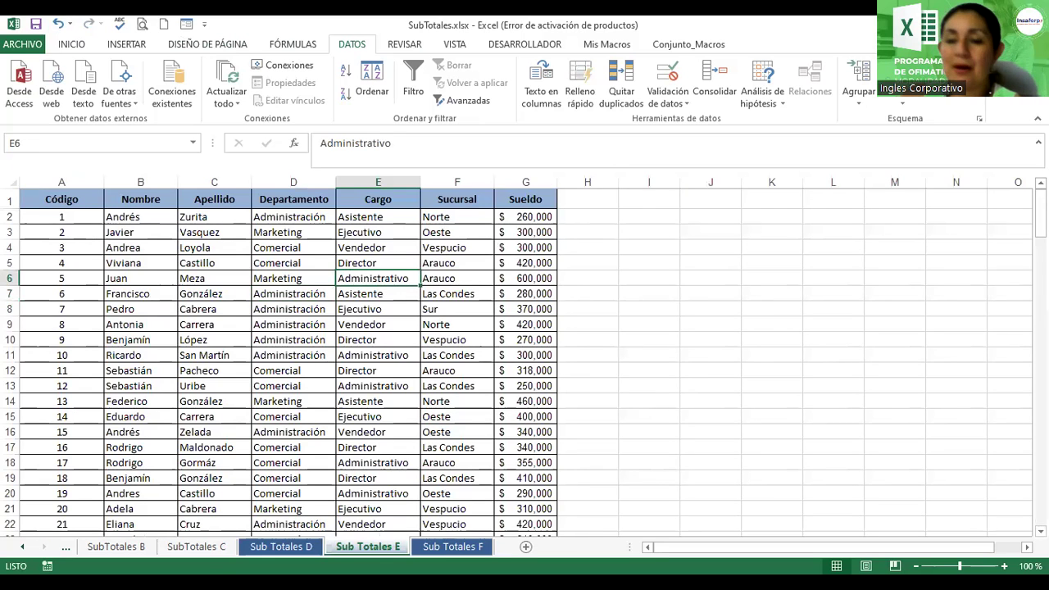
left_click(942, 82)
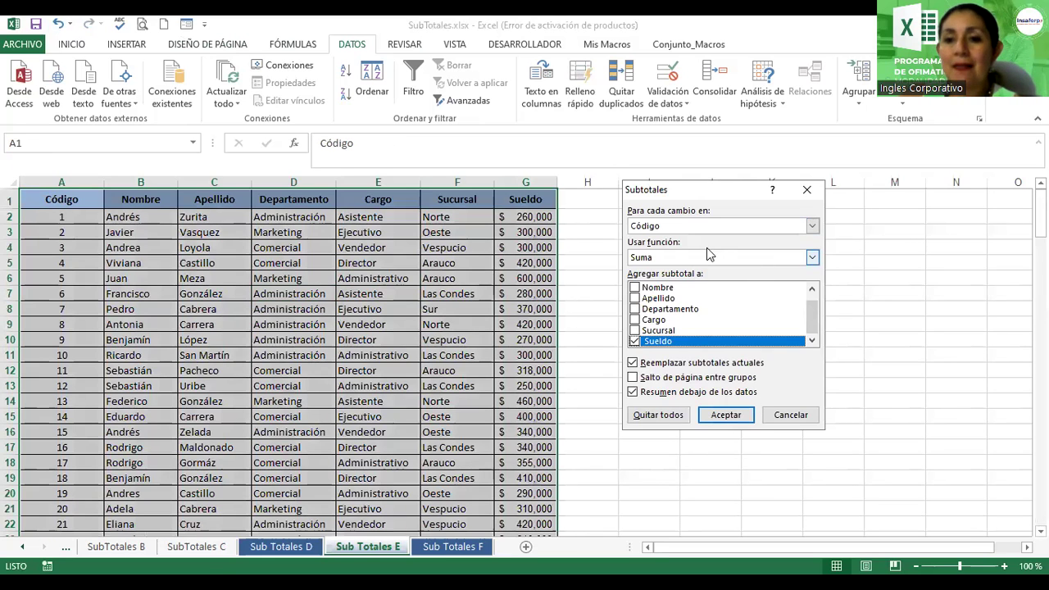
left_click(811, 228)
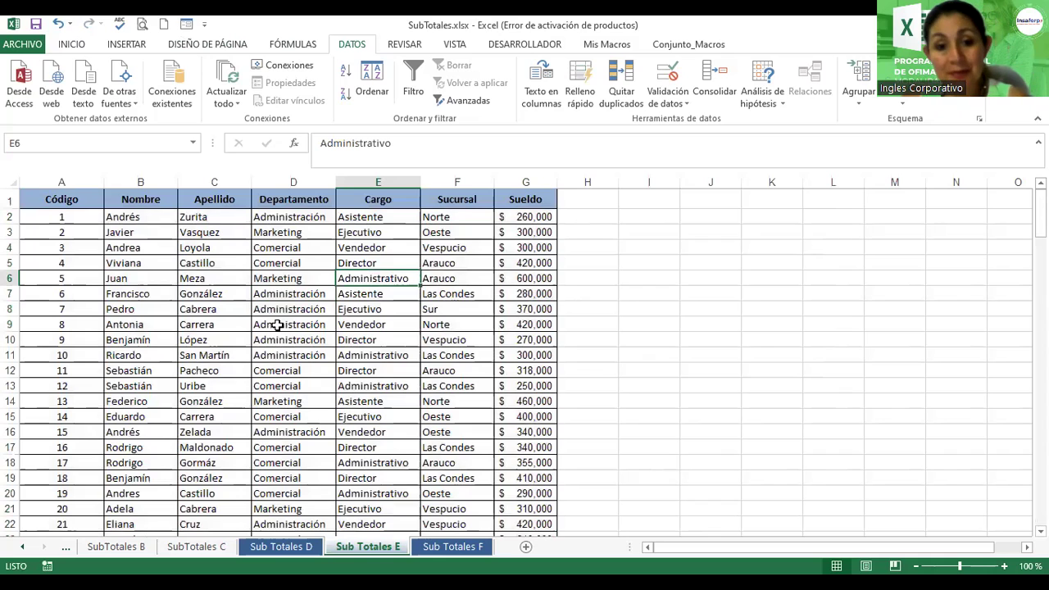
left_click(318, 284)
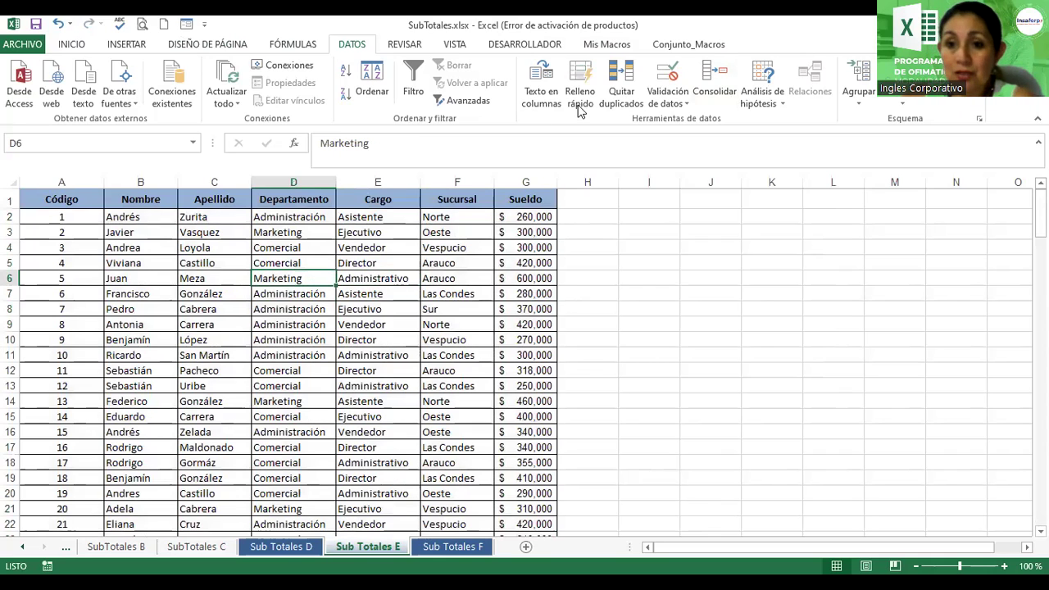
left_click(382, 78)
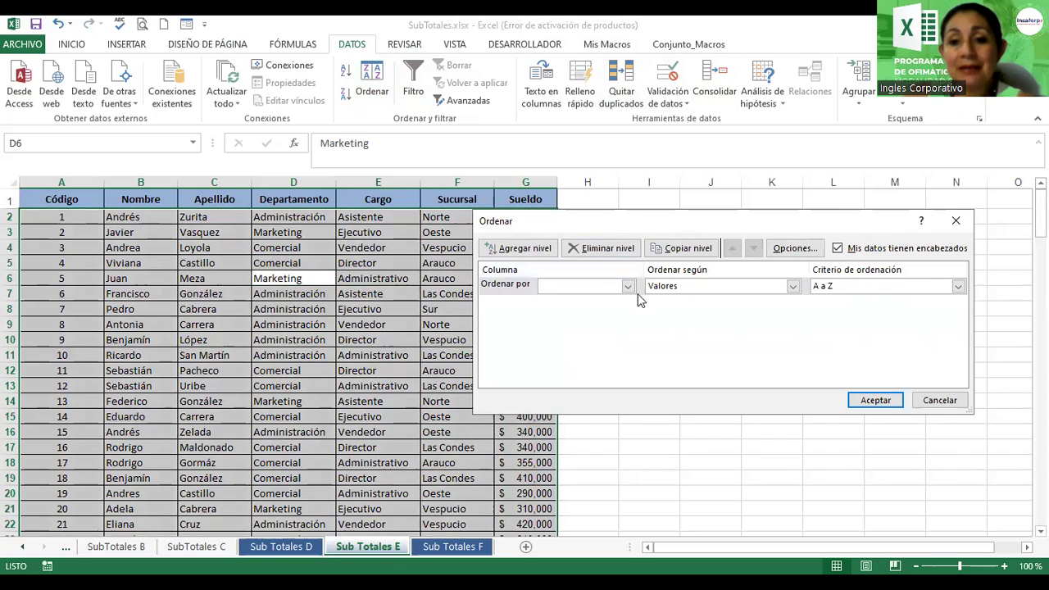
left_click(628, 286)
left_click(605, 330)
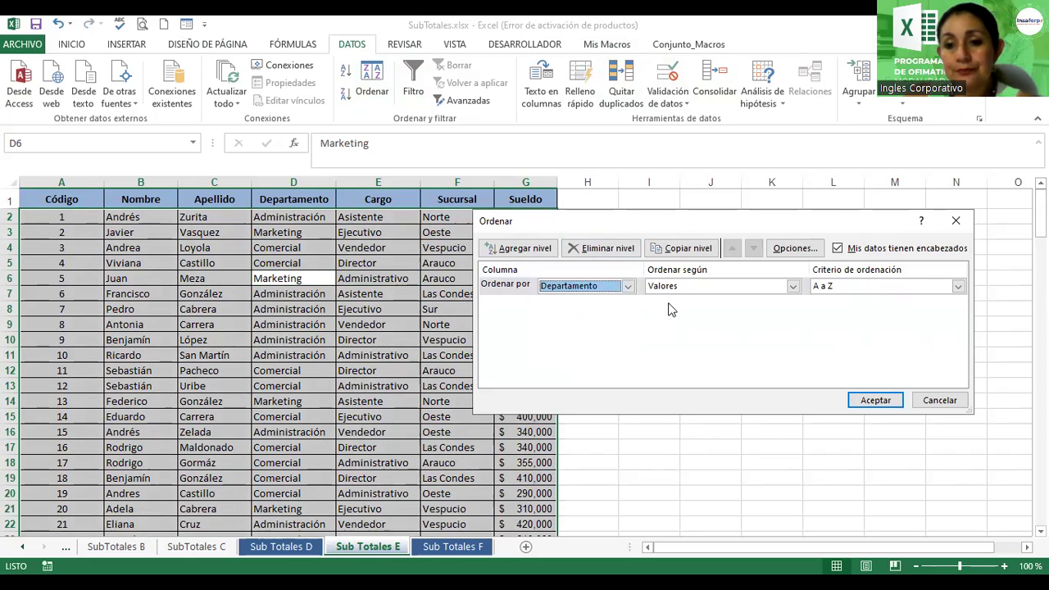
left_click(874, 401)
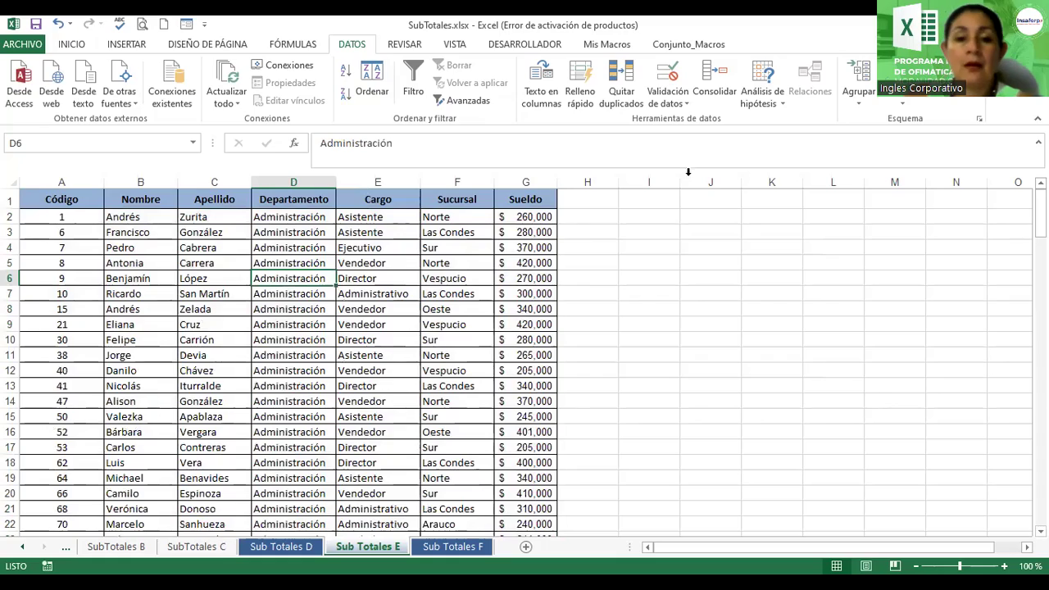
mouse_move(1041, 217)
left_mouse_down()
mouse_move(1040, 502)
mouse_move(1040, 205)
left_mouse_up()
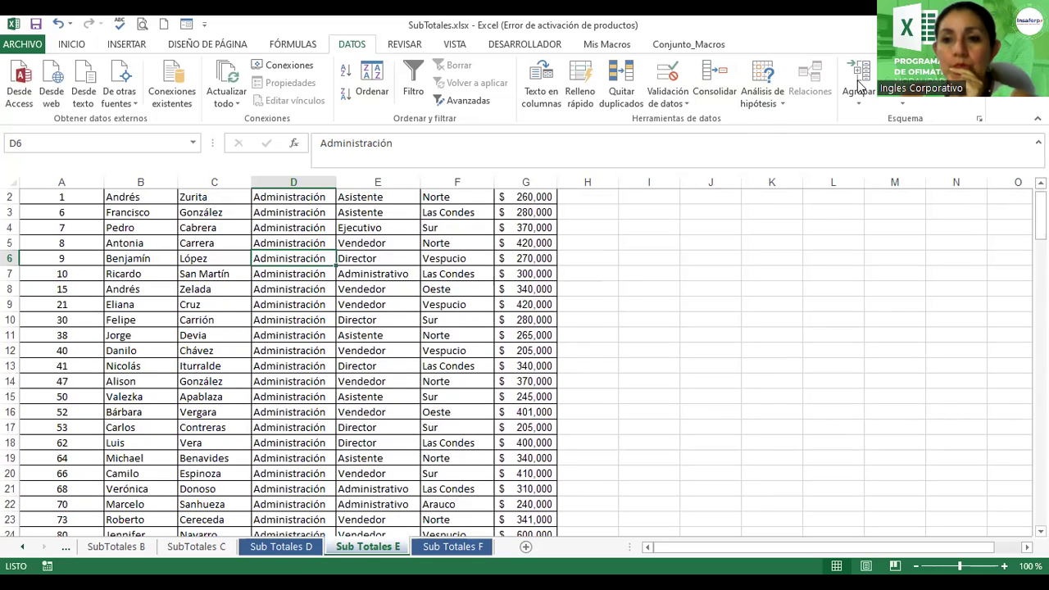
Add Cuenta subtotals of Departamento at each change in Departamento, with Sueldo unchecked.
left_click(943, 82)
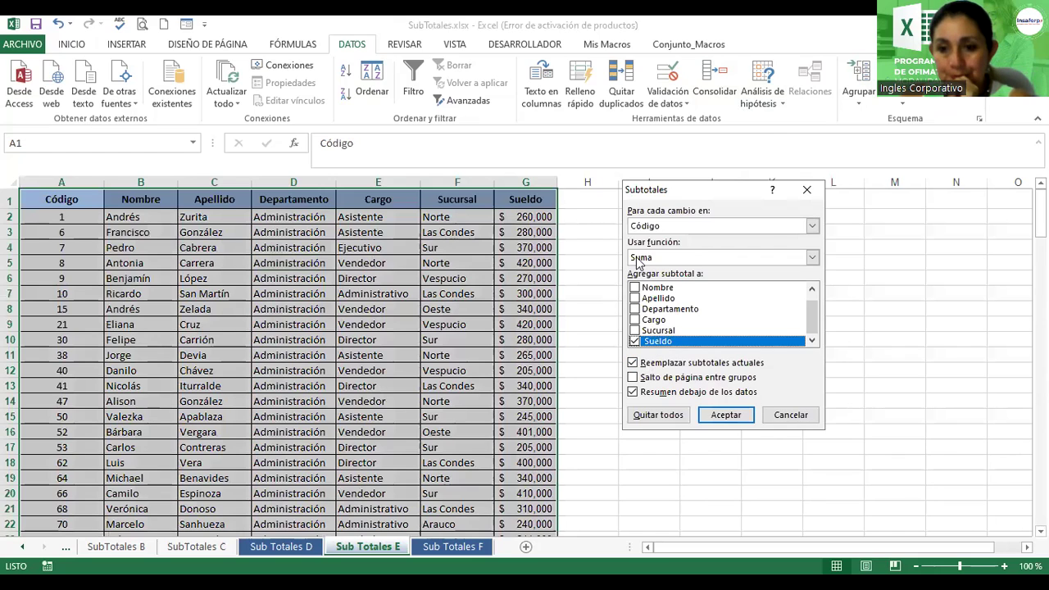
left_click(653, 228)
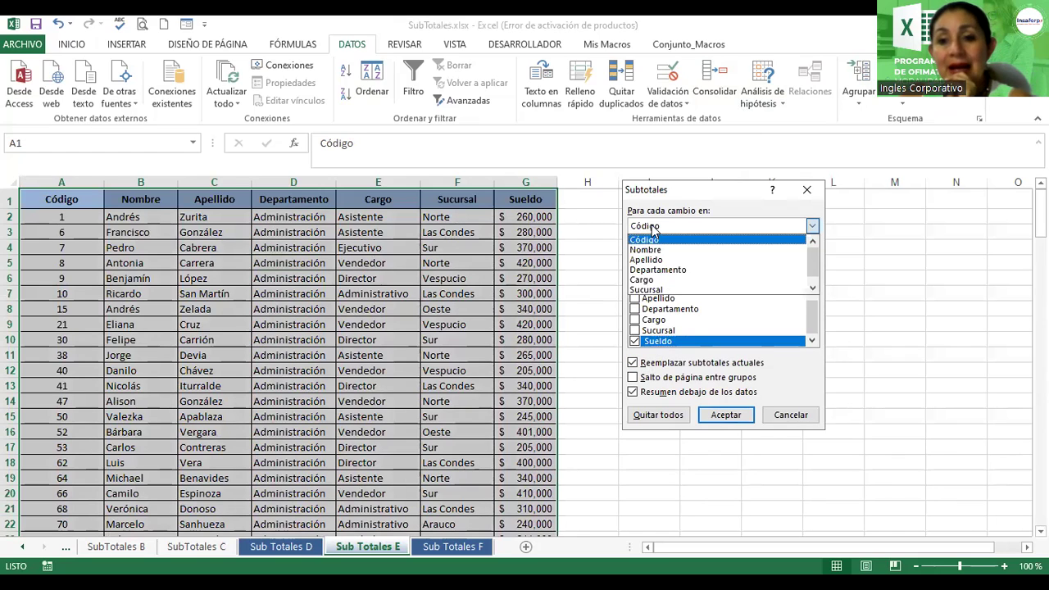
left_click(668, 273)
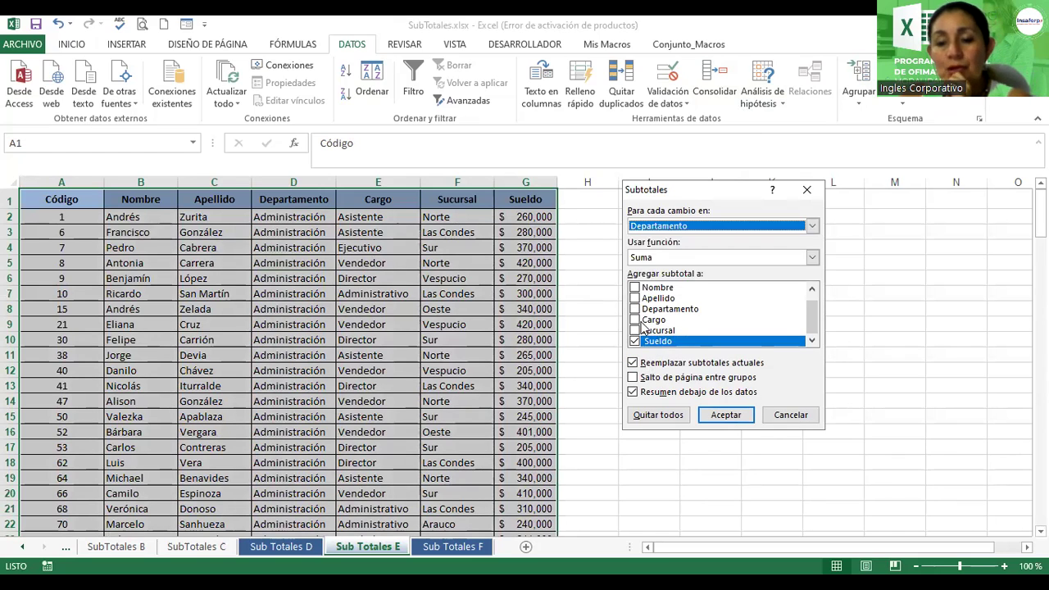
left_click(668, 259)
left_click(678, 282)
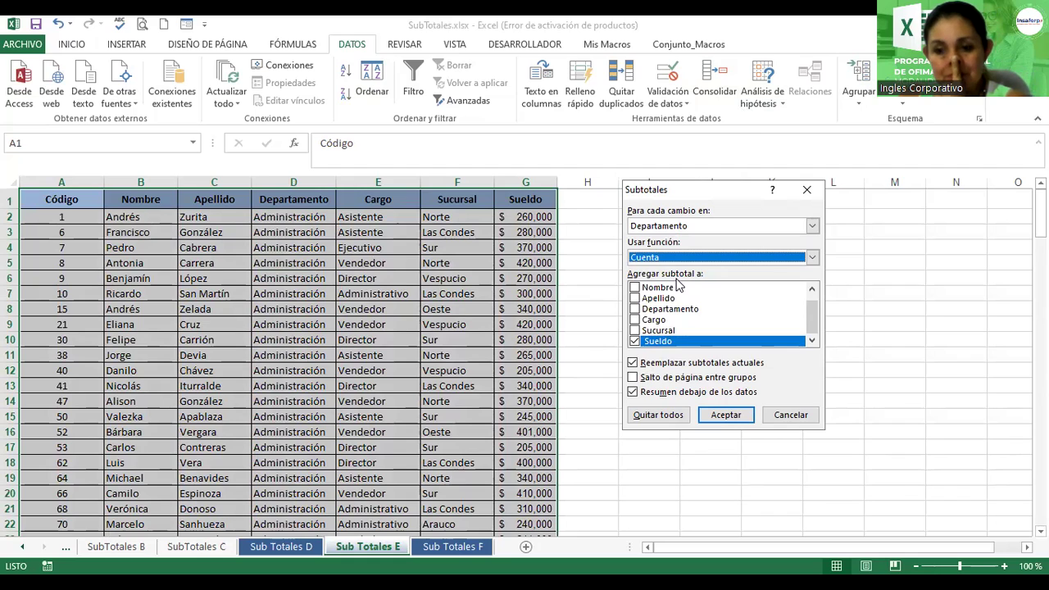
left_click(635, 310)
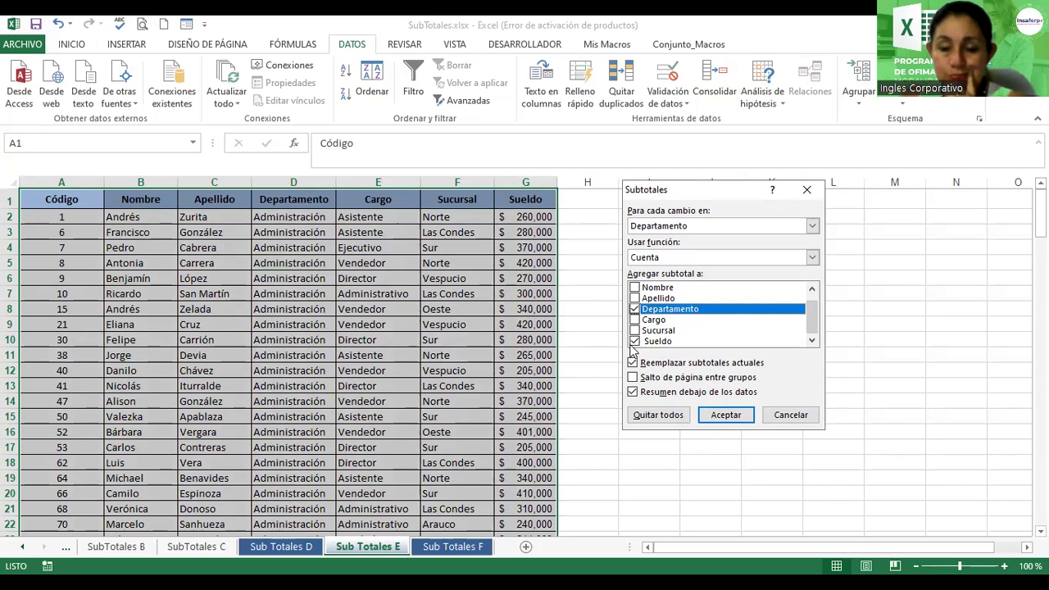
left_click(635, 341)
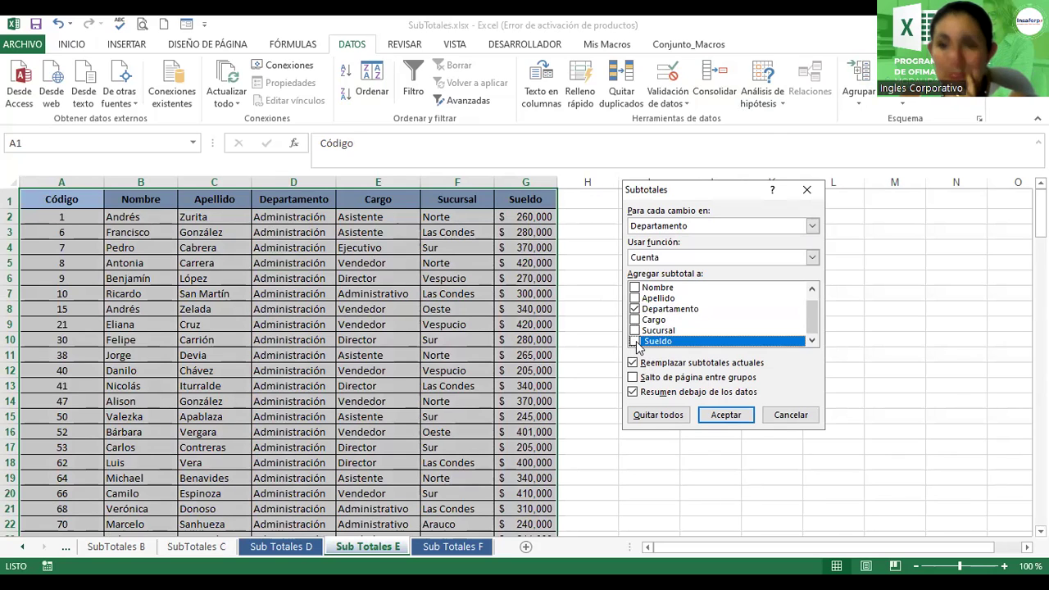
left_click(745, 422)
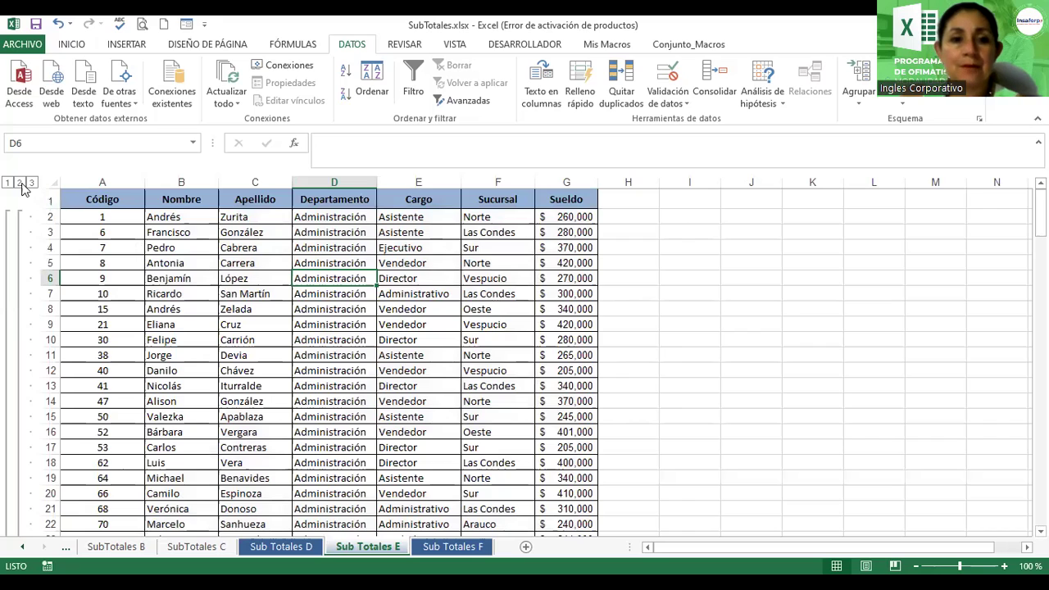
Collapse to level 2, widen column C, and inspect the general count formula.
left_click(19, 183)
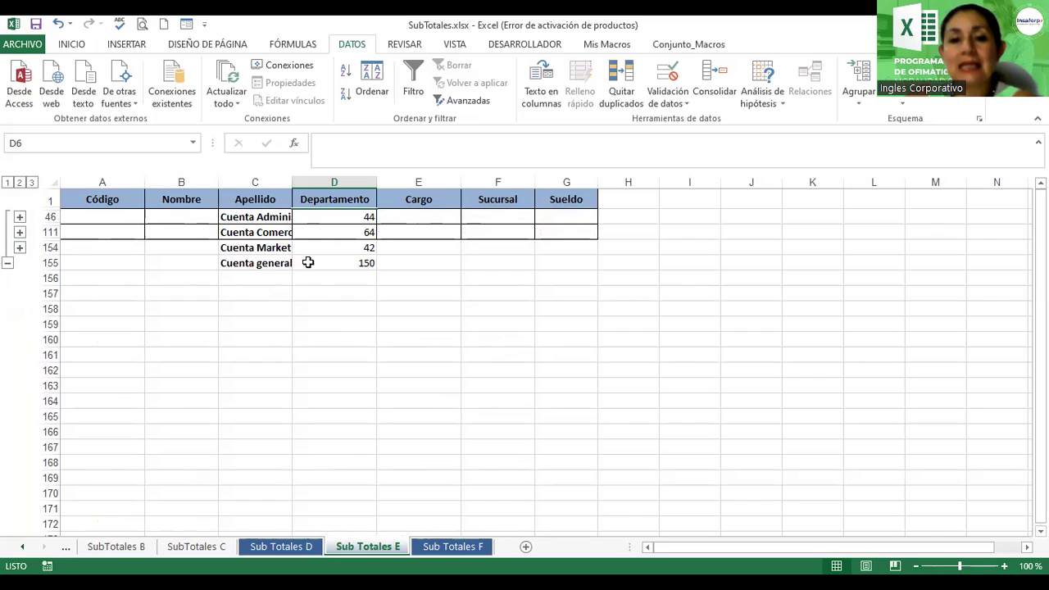
left_click_drag(332, 178, 333, 177)
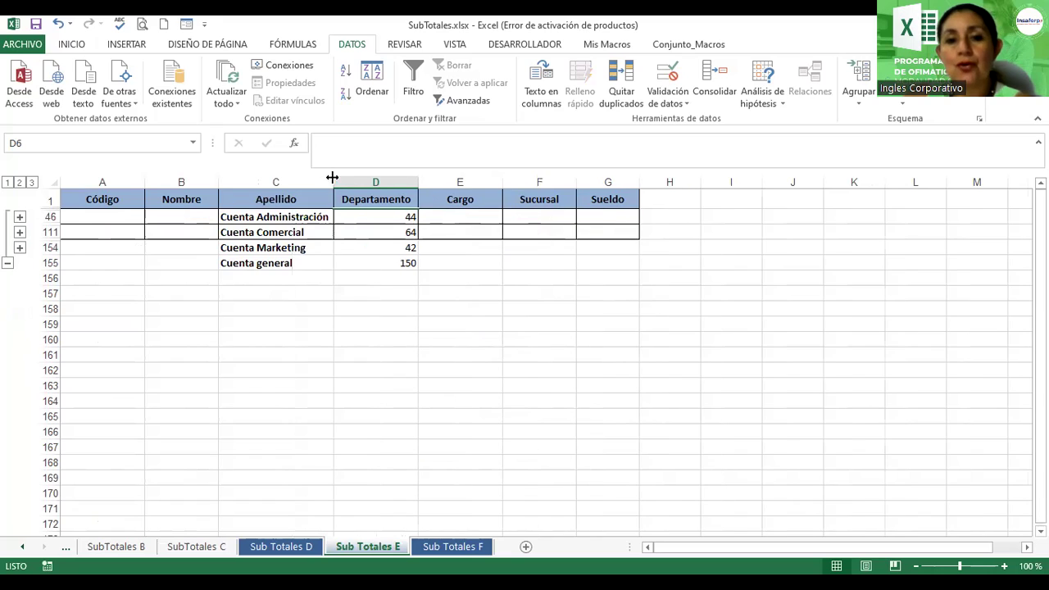
left_click(310, 247)
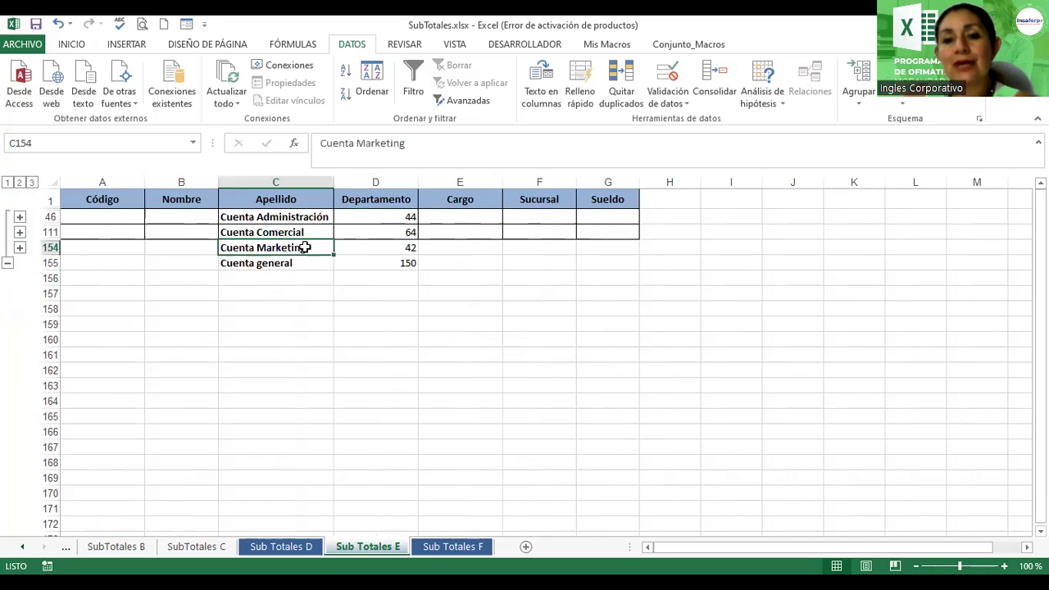
double_click(390, 263)
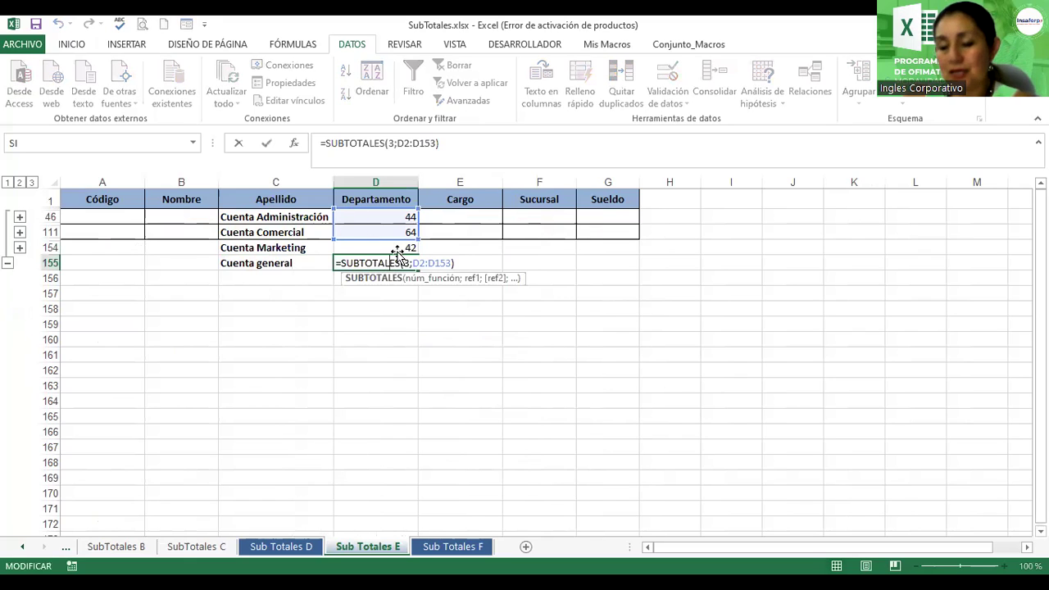
key("Return")
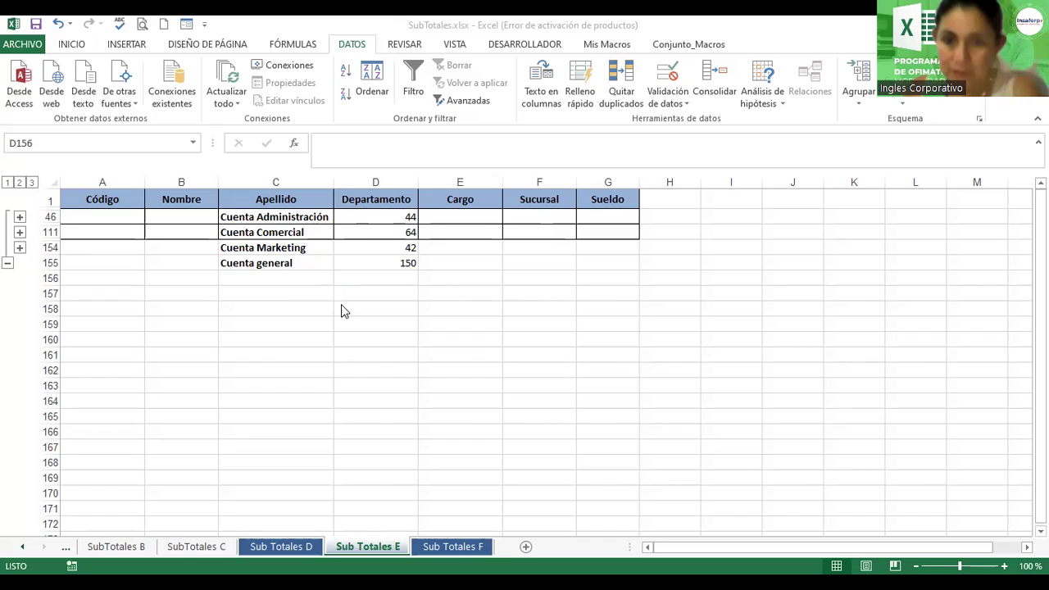
double_click(366, 263)
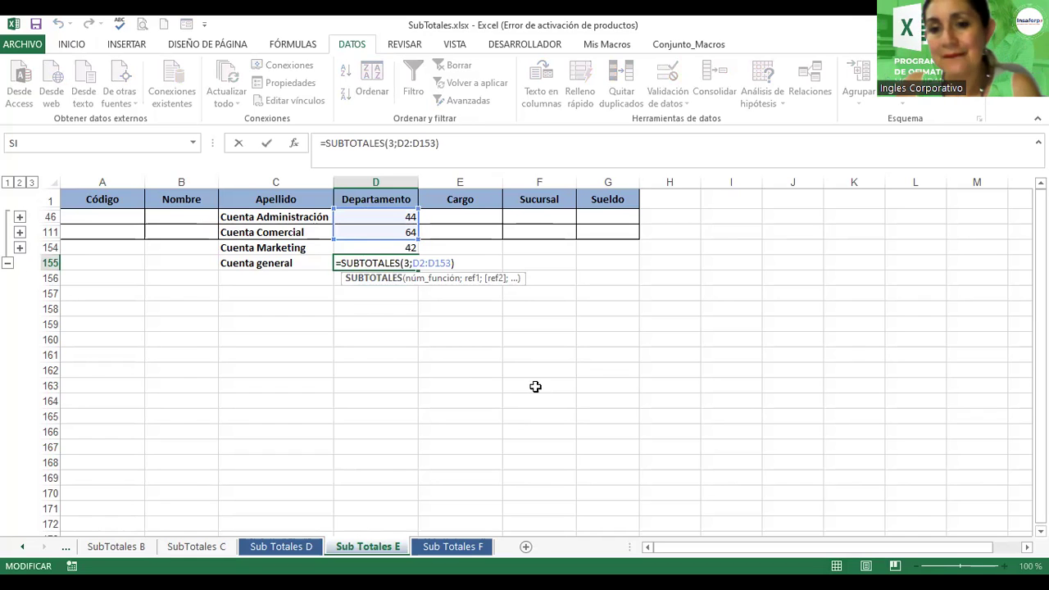
key("Return")
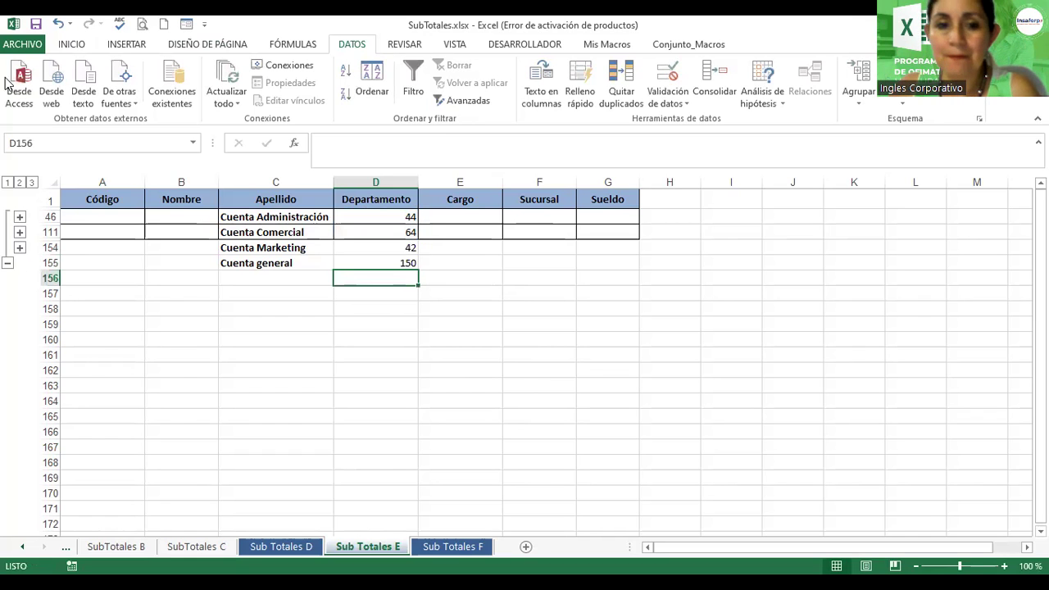
Step through outline levels 1, 2 and 3, ending with all employee rows shown.
left_click(7, 182)
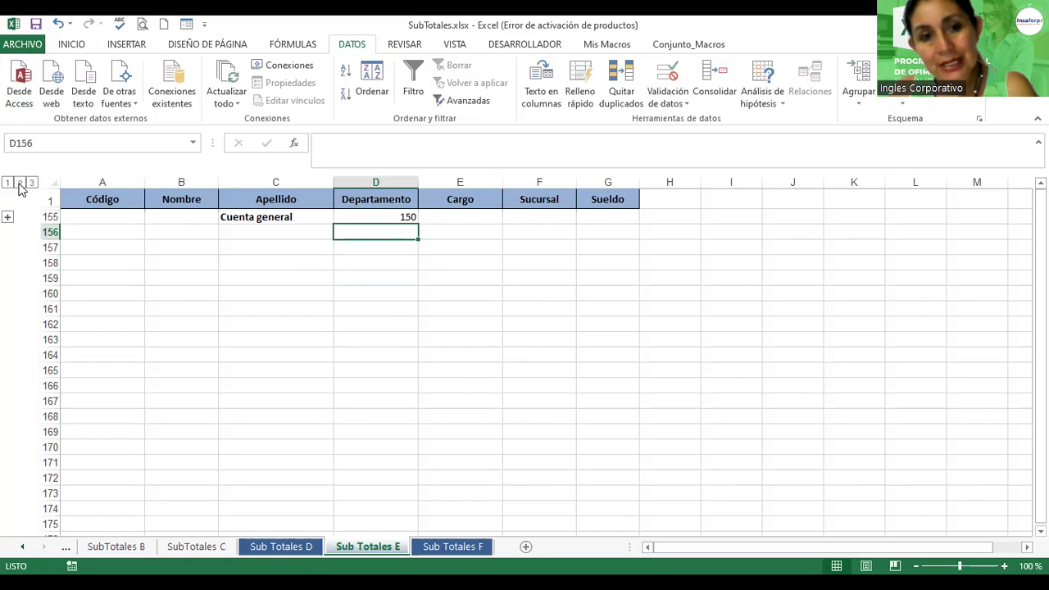
left_click(20, 183)
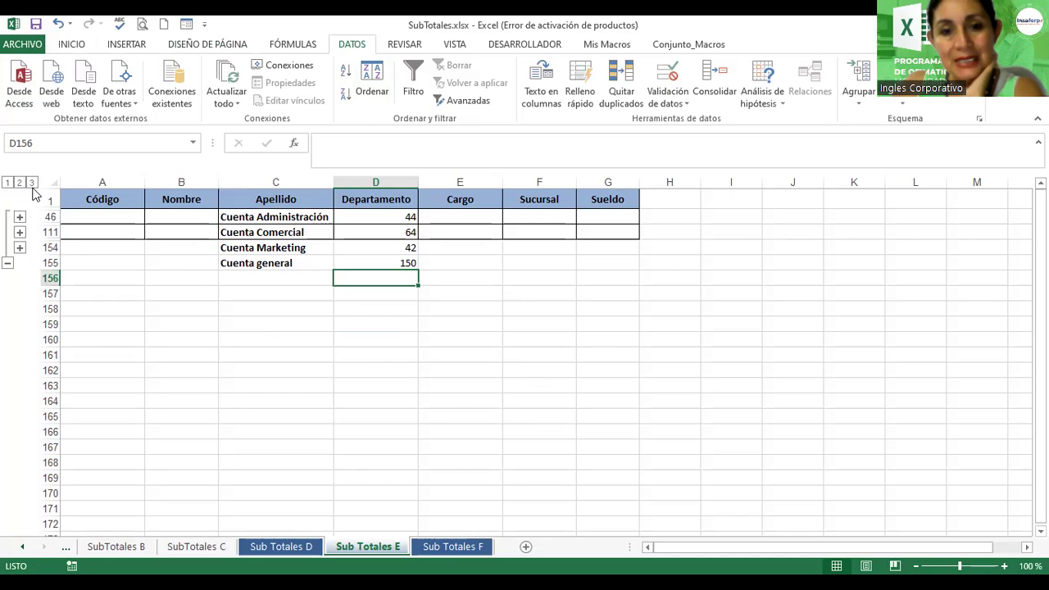
left_click(32, 183)
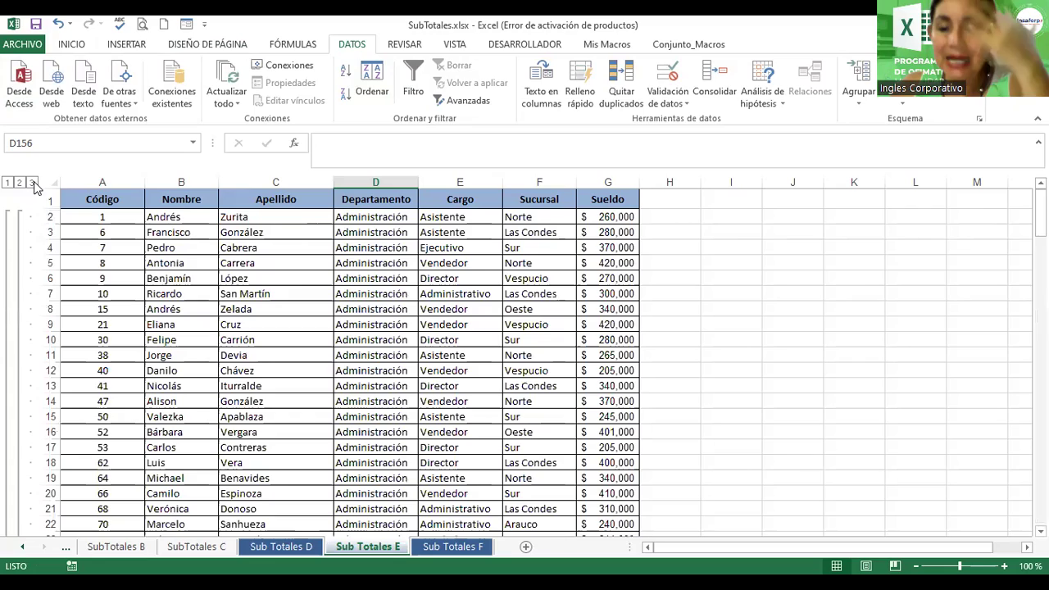
left_click_drag(1040, 215, 1041, 287)
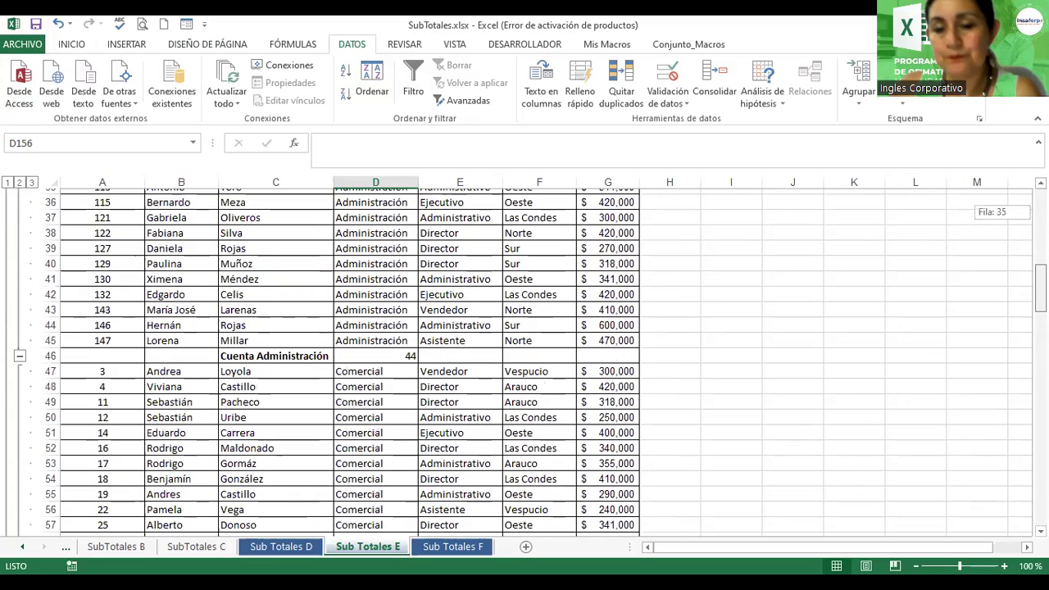
Inspect the Cuenta Administración formula =SUBTOTALES(3;D2:D45), then reopen the Subtotal dialog.
left_click(387, 350)
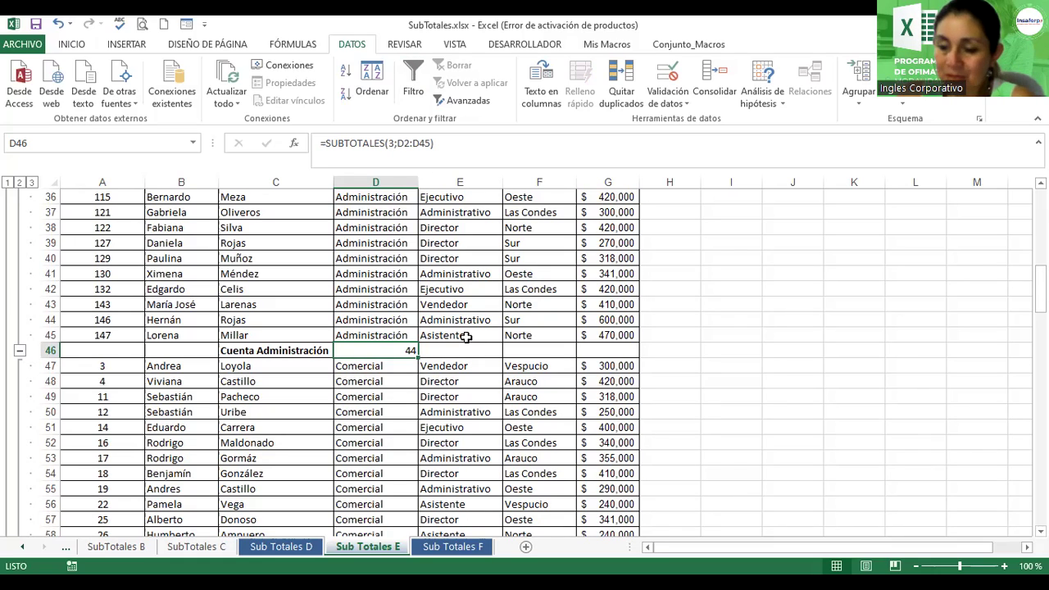
left_click(541, 352)
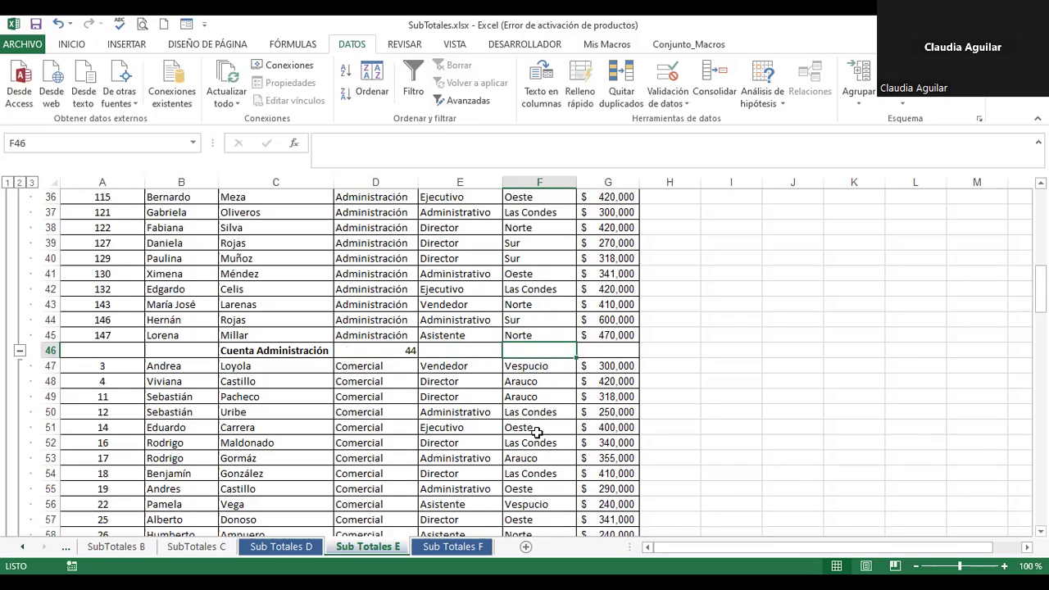
left_click(406, 291)
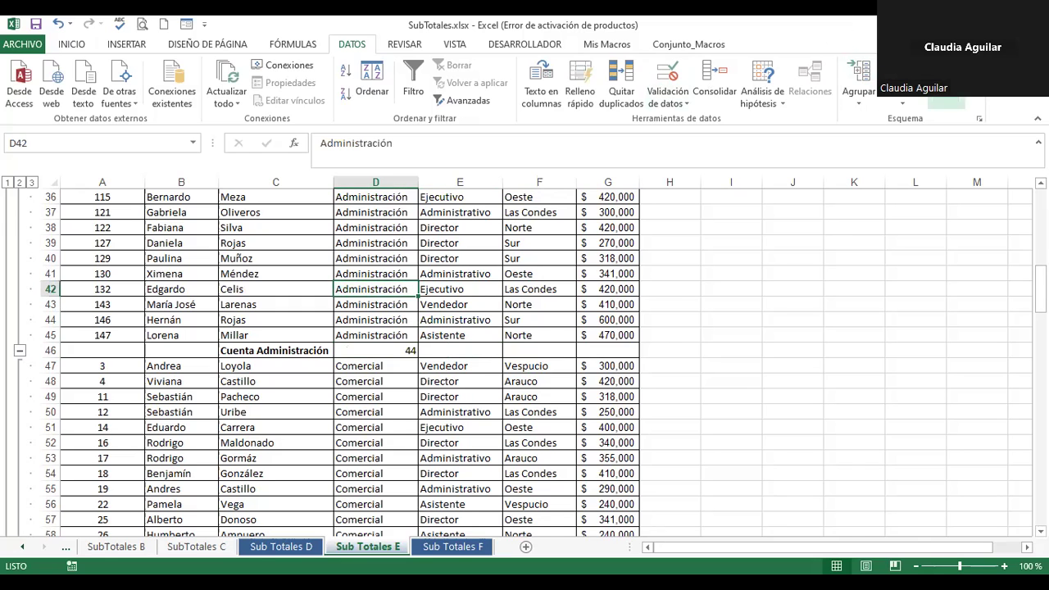
left_click(943, 82)
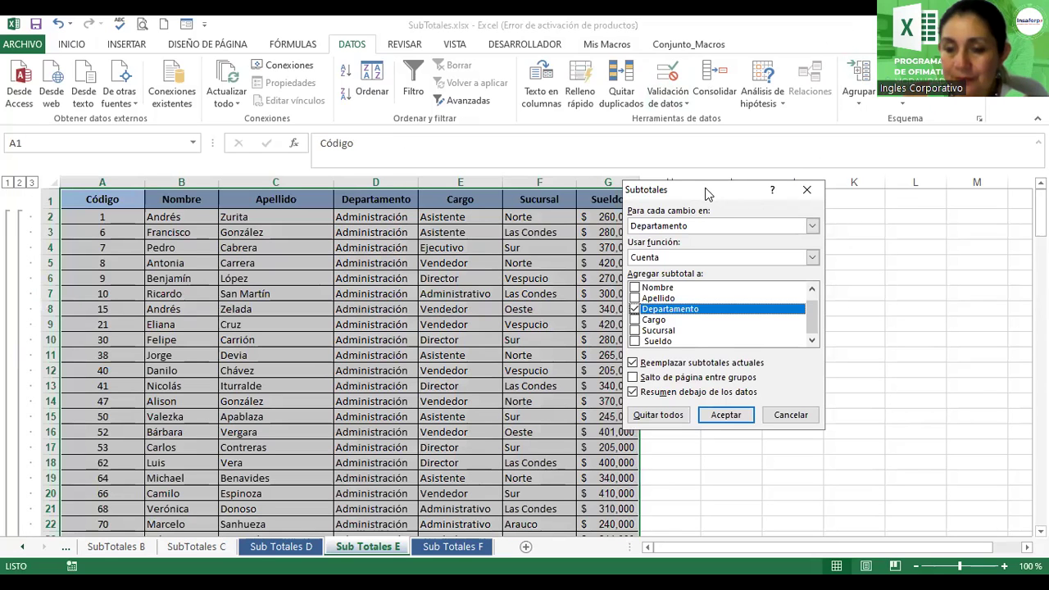
Add Cuenta subtotals to both Departamento and Cargo at each change in Departamento.
left_click_drag(638, 189, 568, 183)
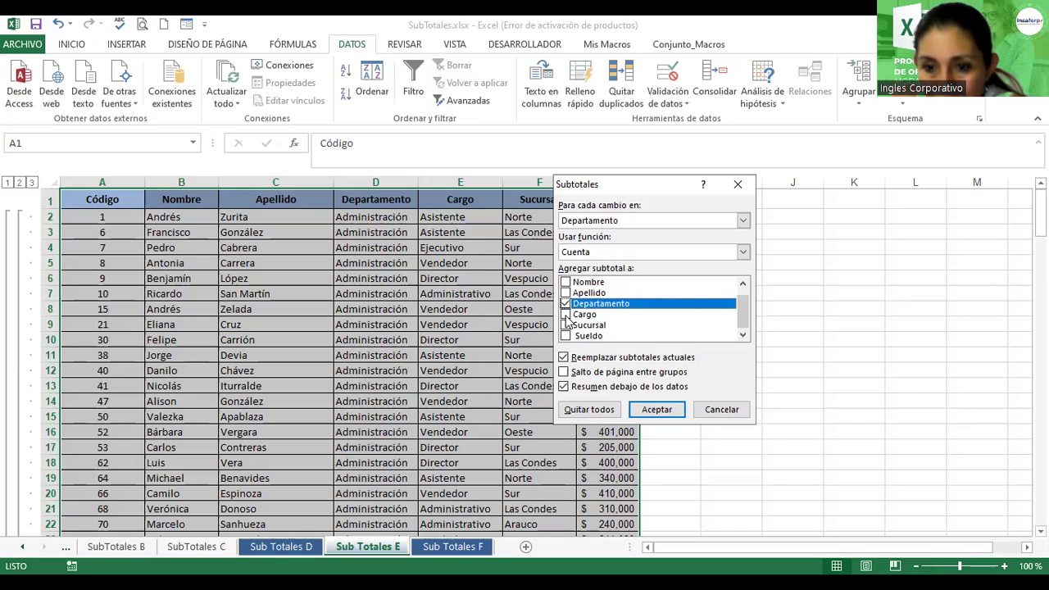
left_click(565, 315)
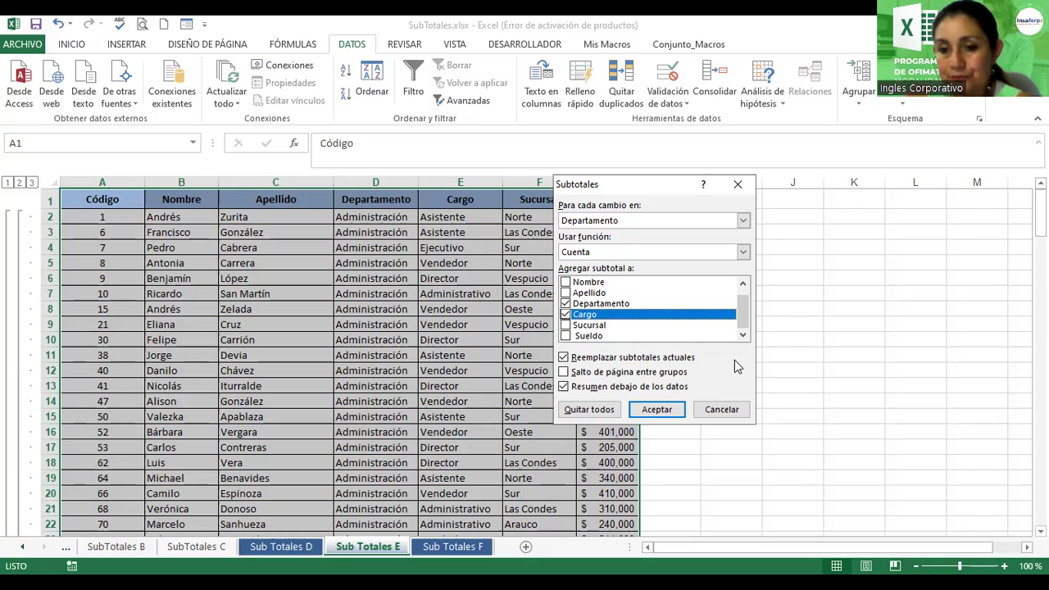
left_click(677, 410)
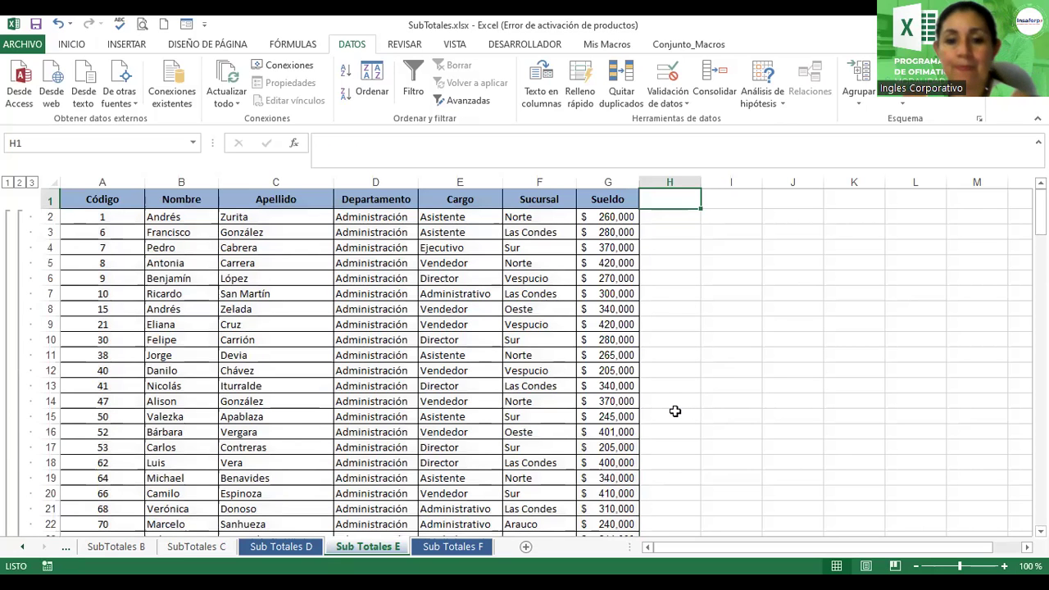
Collapse to outline level 1 and check the grand total counts under Departamento and Cargo.
left_click(7, 182)
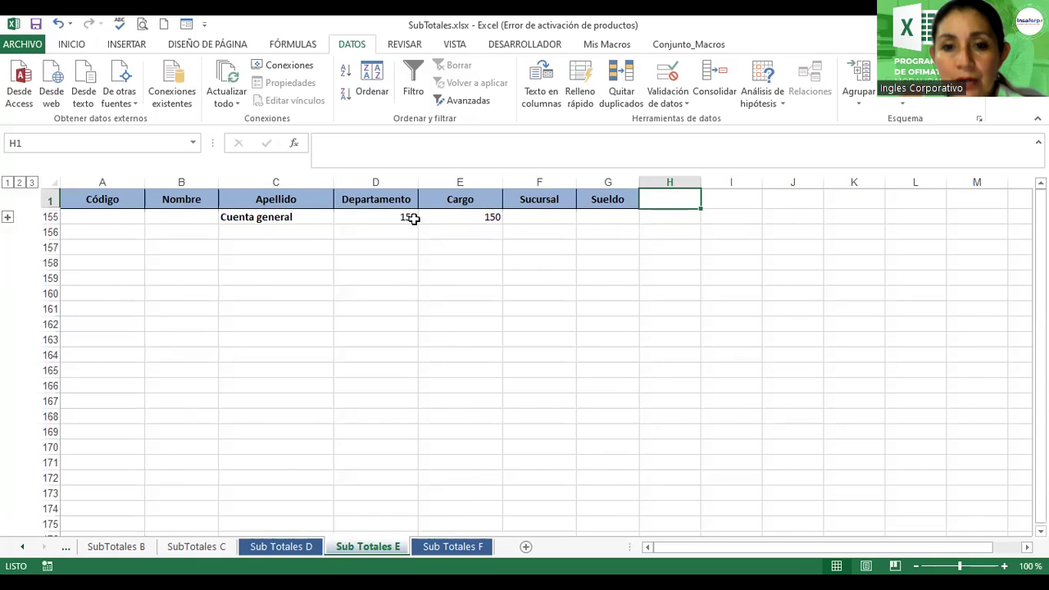
left_click(365, 215)
left_click(443, 215)
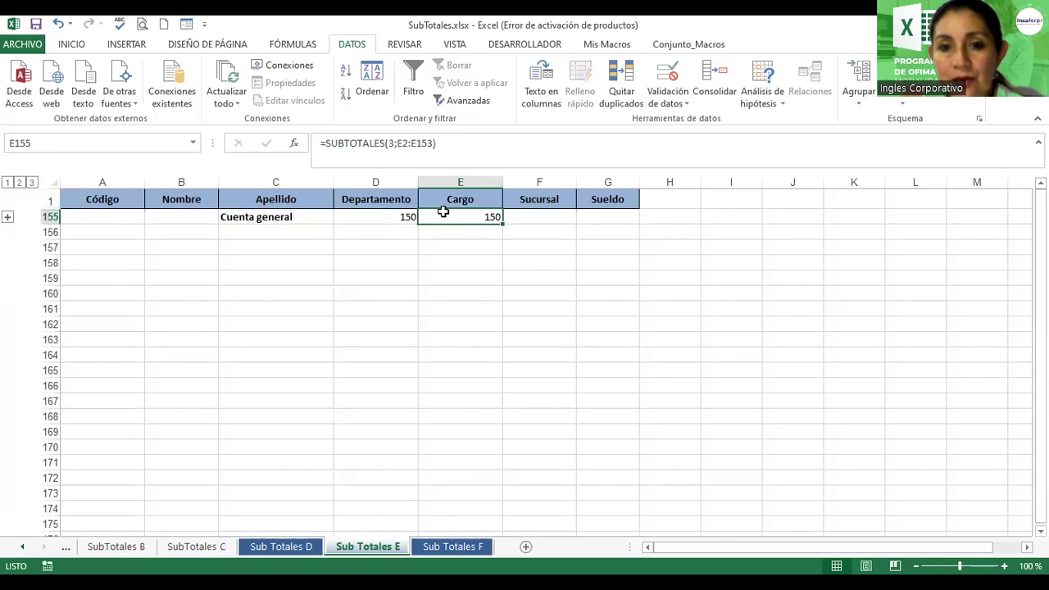
left_click(374, 216)
left_click(449, 220)
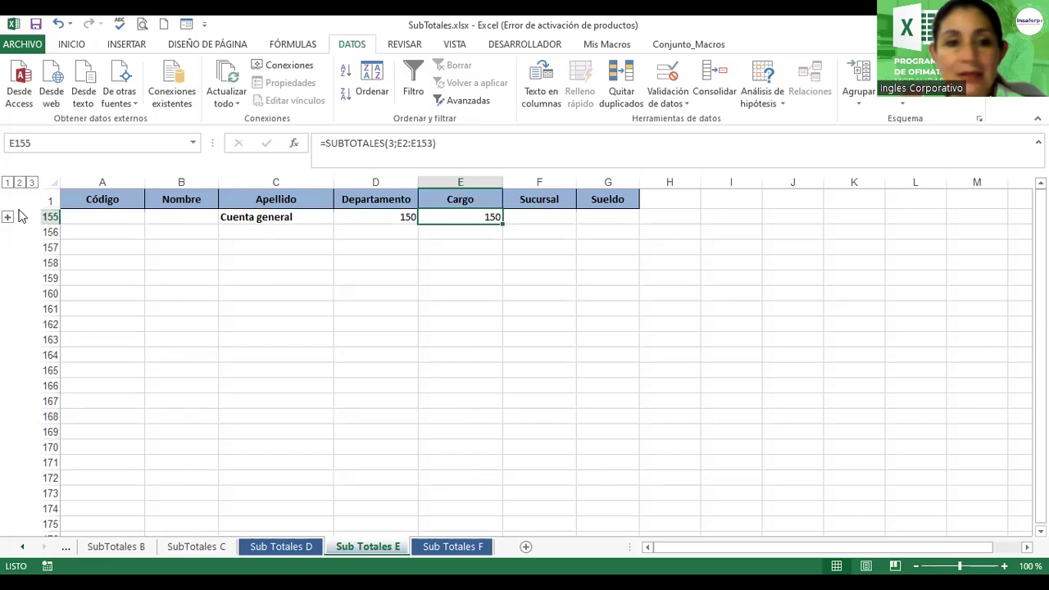
Show outline level 2 and compare the Administración and Comercial count subtotal formulas.
left_click(19, 183)
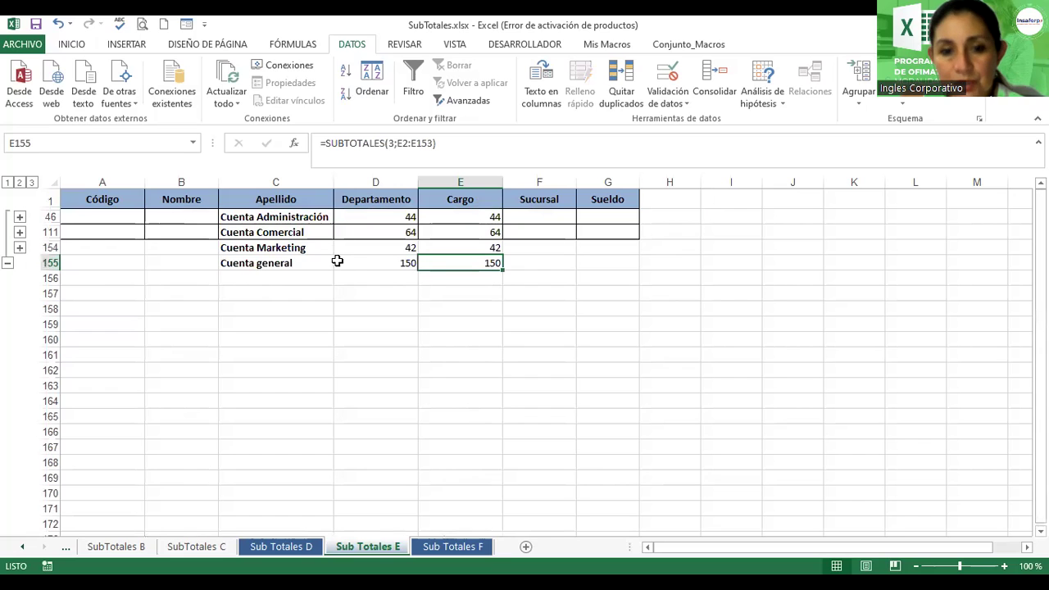
left_click(463, 217)
left_click(470, 233)
left_click(465, 216)
left_click(465, 234)
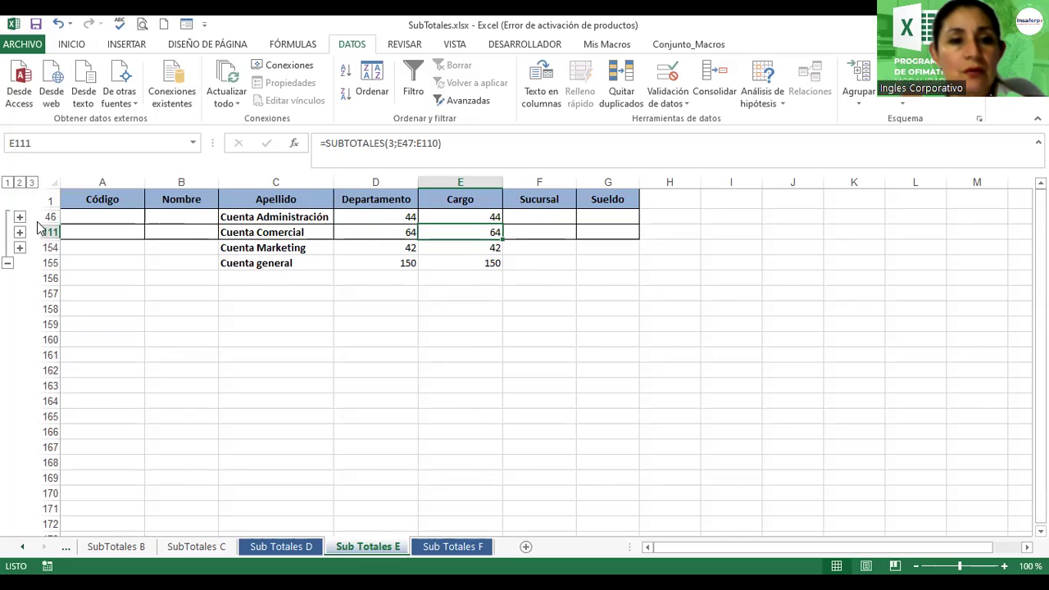
Expand to level 3 and check the Administración count of 44 under Cargo.
left_click(32, 182)
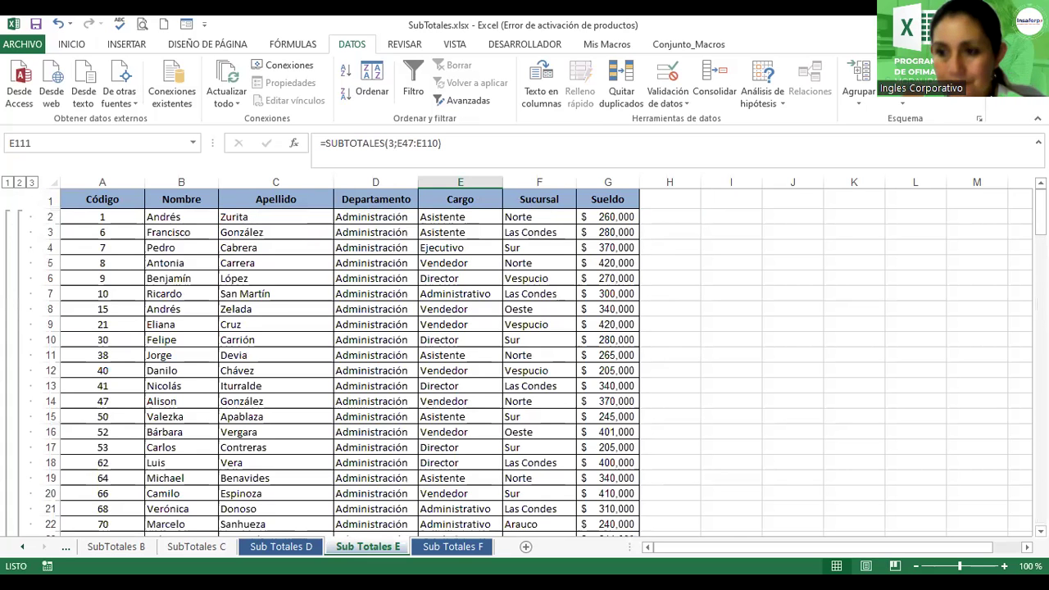
left_click_drag(1040, 215, 1039, 275)
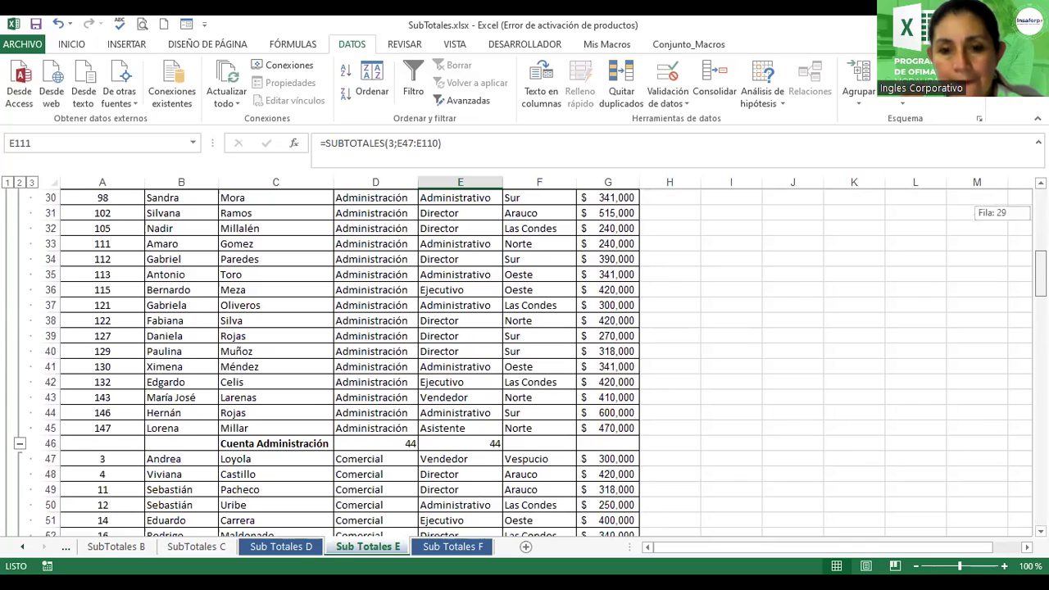
left_click_drag(1039, 274, 1006, 298)
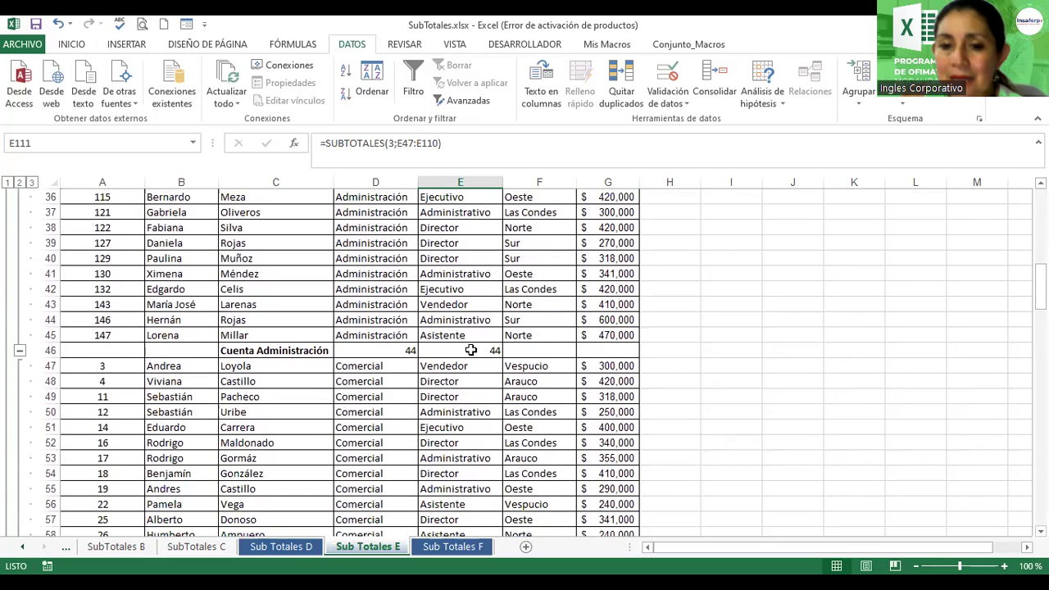
left_click(471, 350)
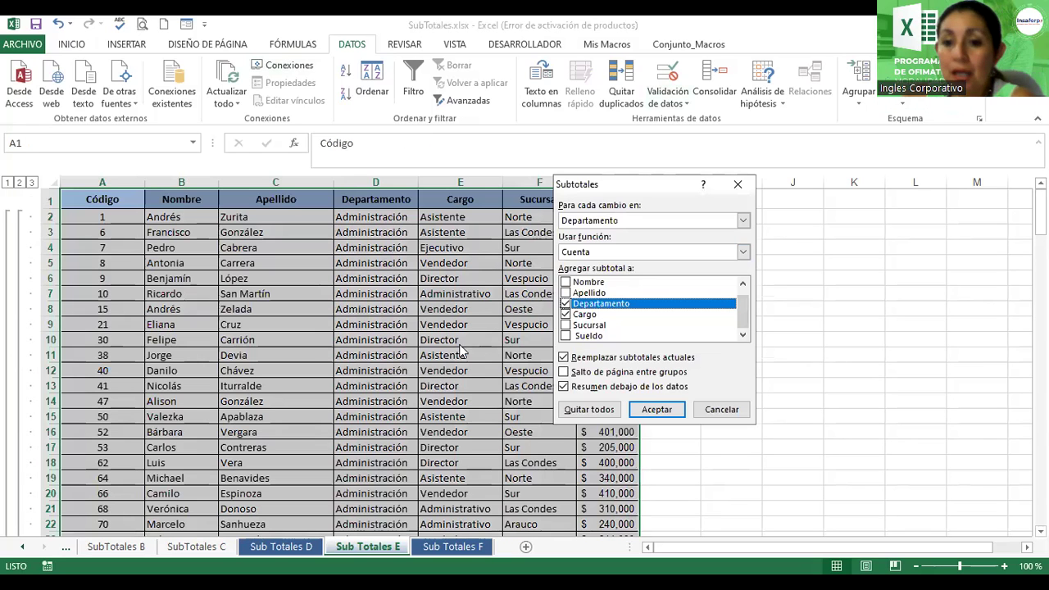
Uncheck Cargo so the count subtotals apply only to Departamento.
left_click(566, 315)
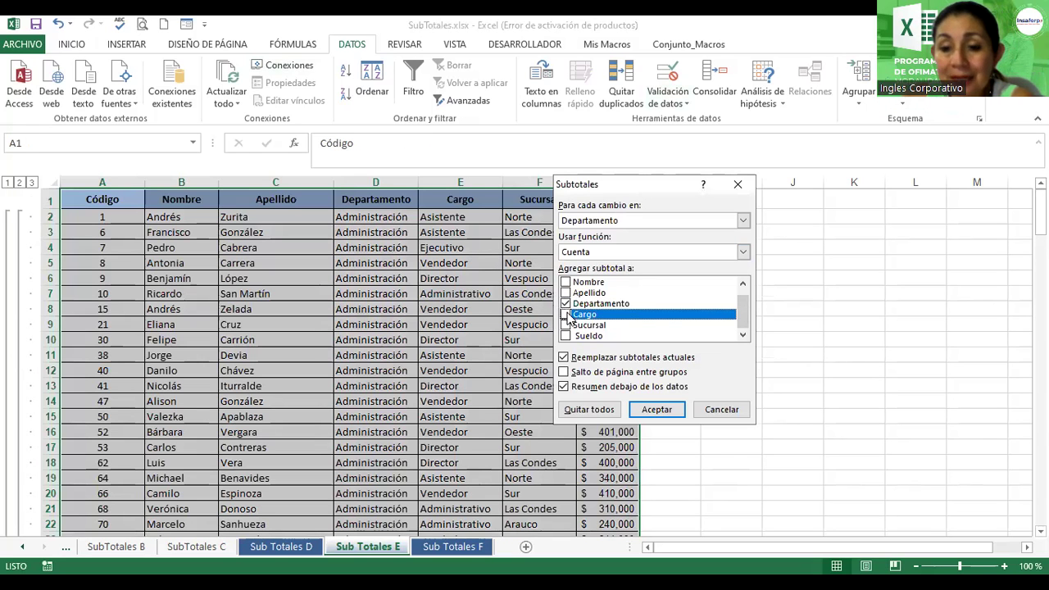
left_click(666, 411)
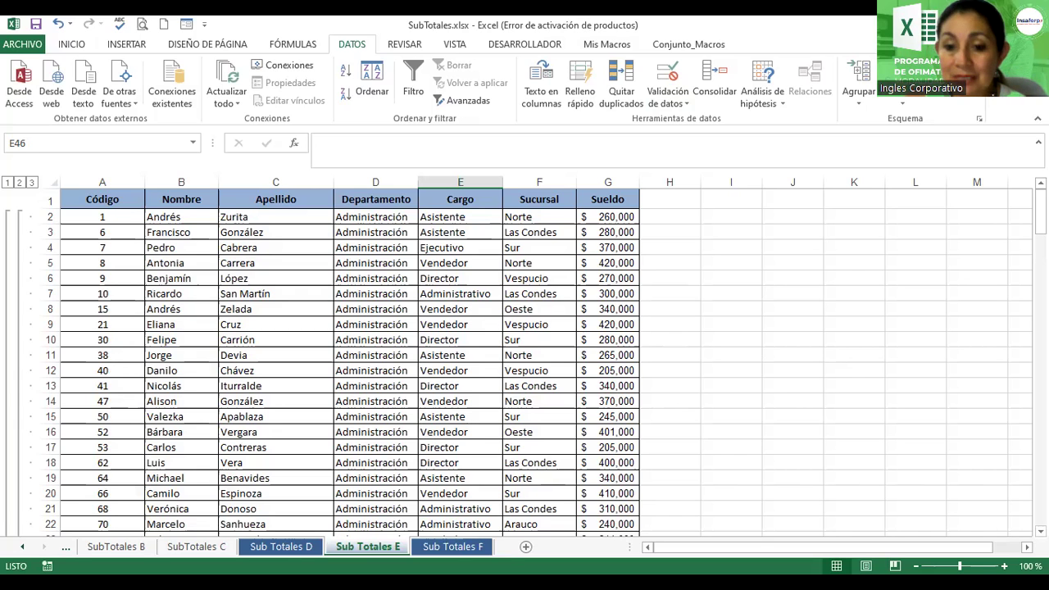
On Sub Totales F, sort the employee rows by Sucursal A to Z and review the result.
left_click(452, 547)
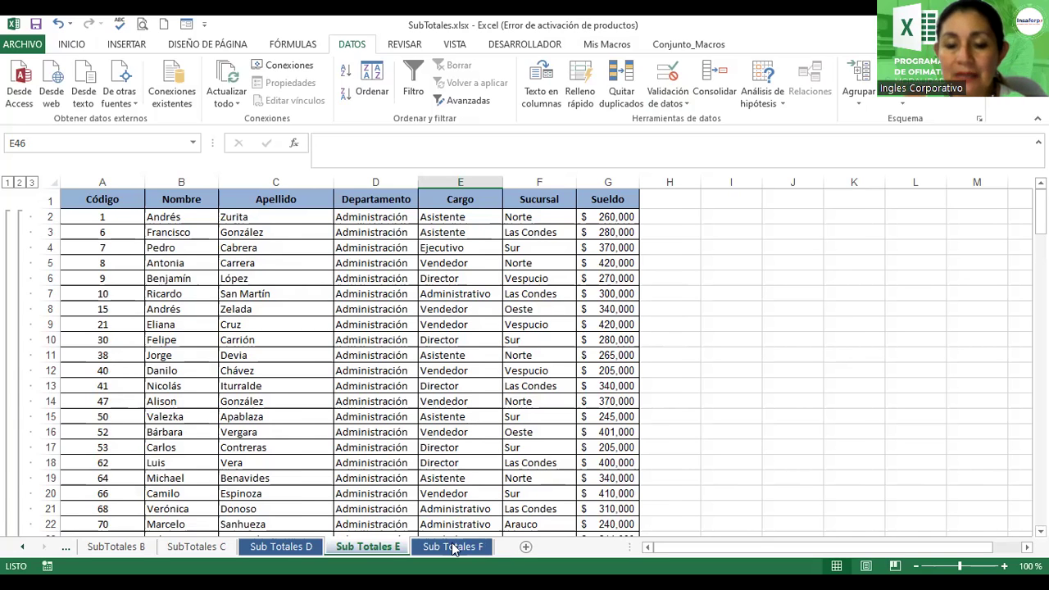
left_click(332, 276)
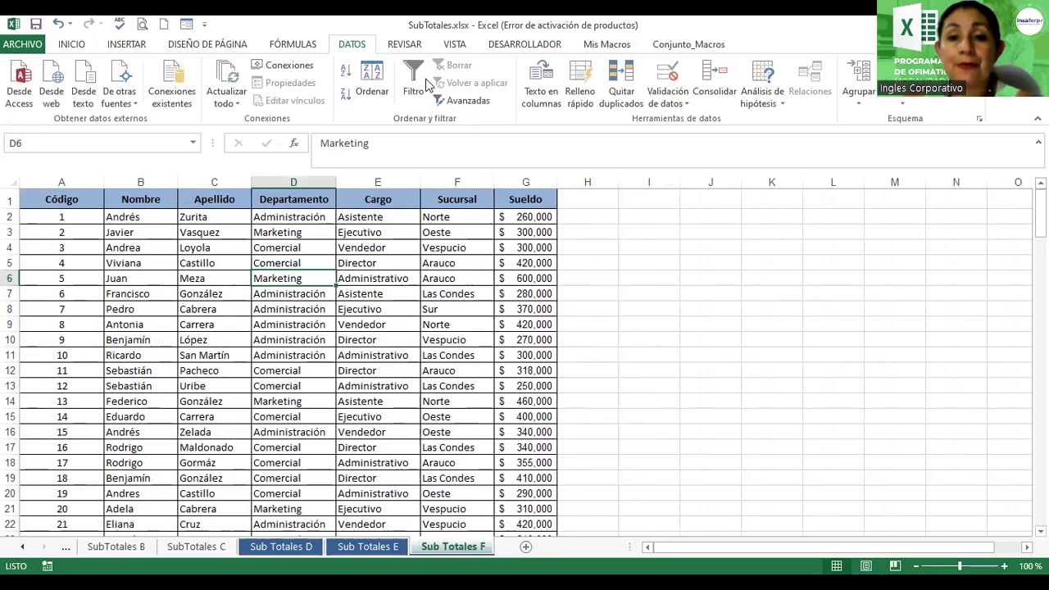
left_click(375, 82)
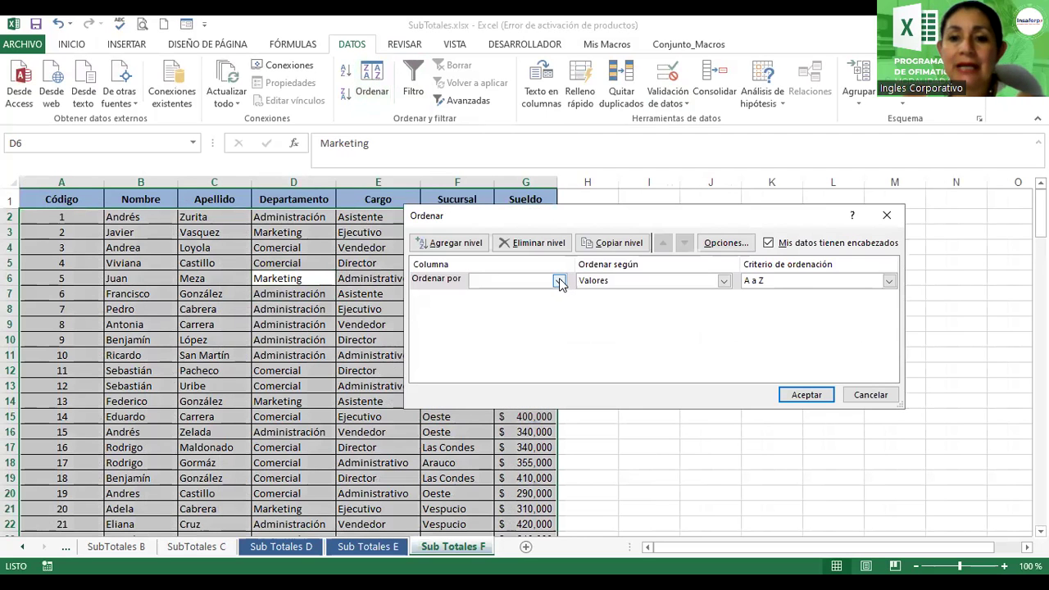
left_click(559, 281)
left_click(518, 345)
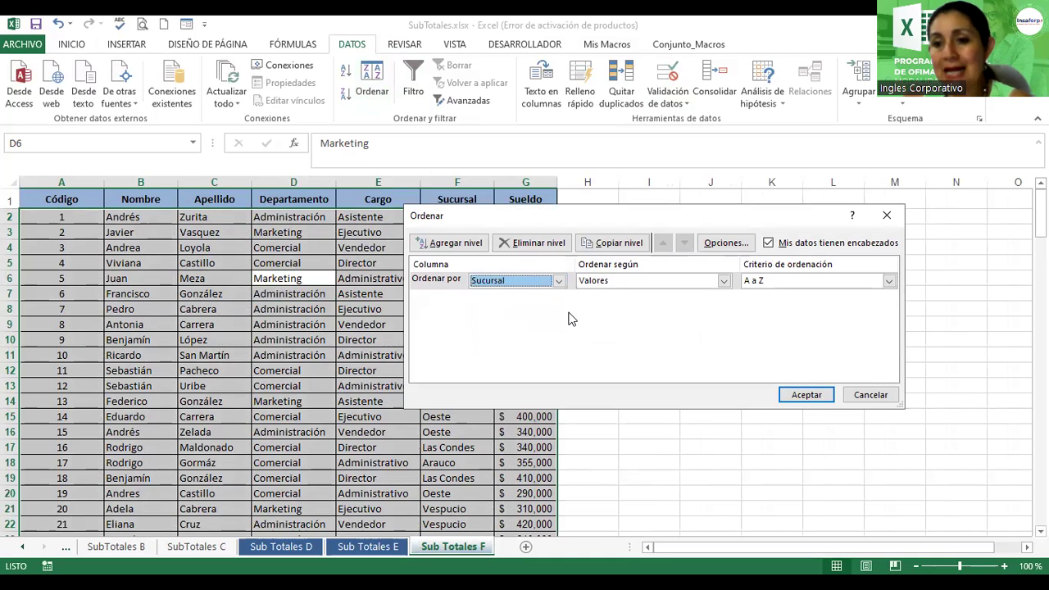
left_click(794, 400)
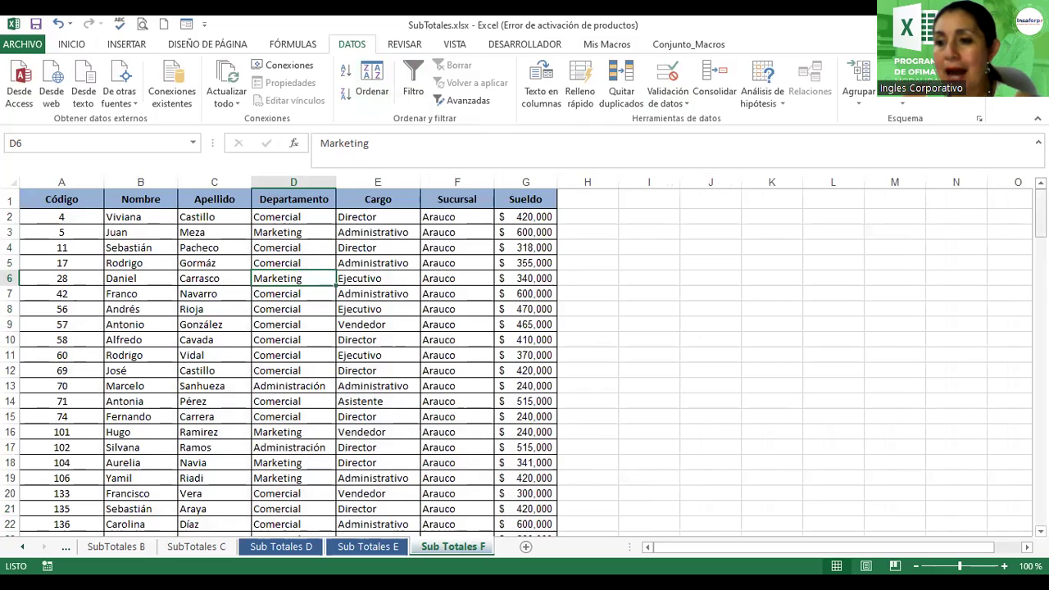
left_click_drag(1039, 217, 1039, 447)
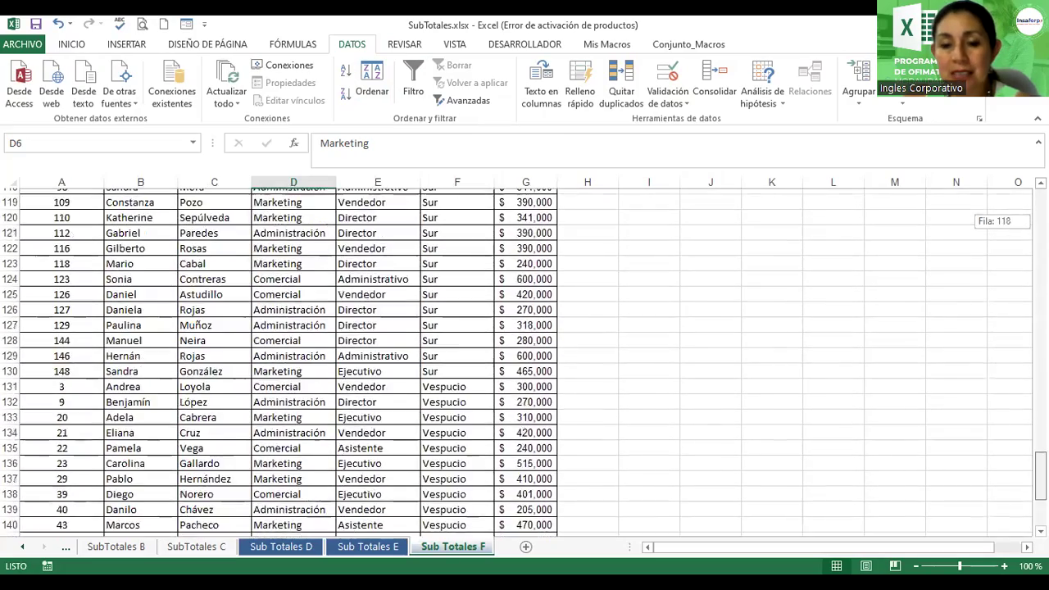
left_click_drag(1039, 446, 1040, 209)
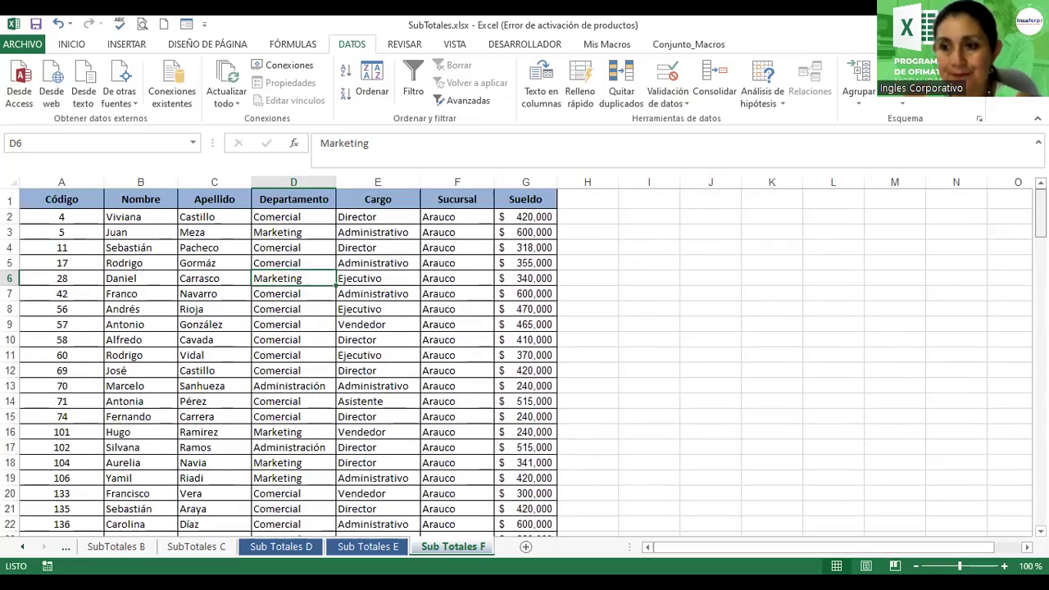
left_click(446, 260)
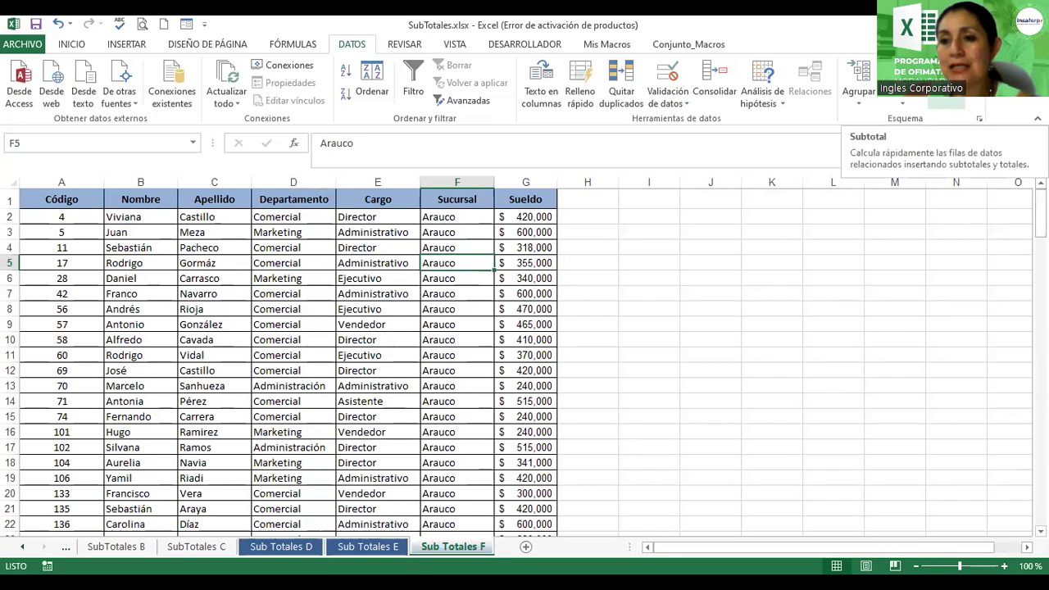
left_click(947, 90)
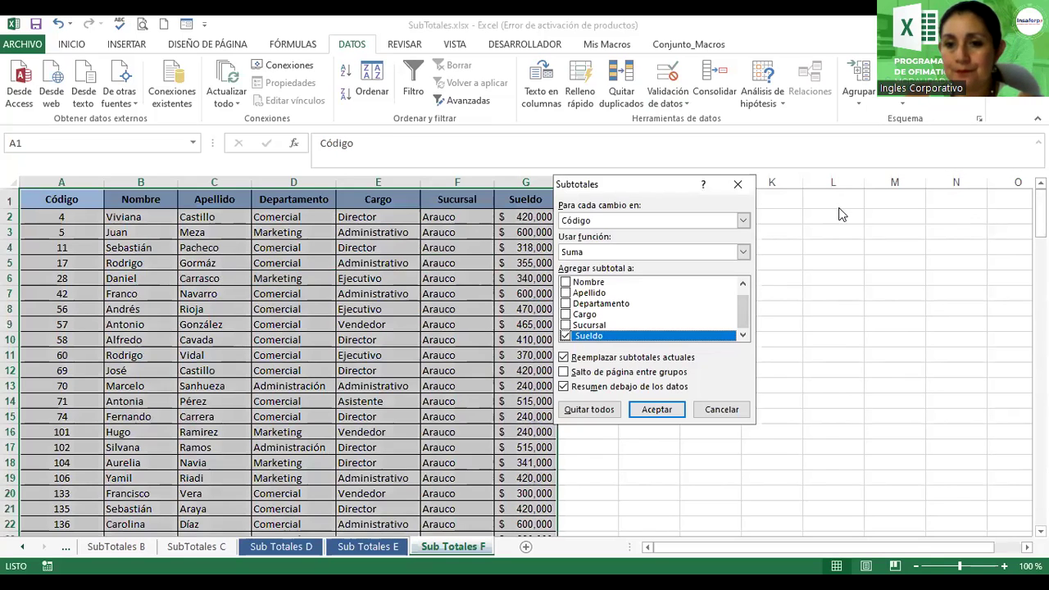
left_click(953, 97)
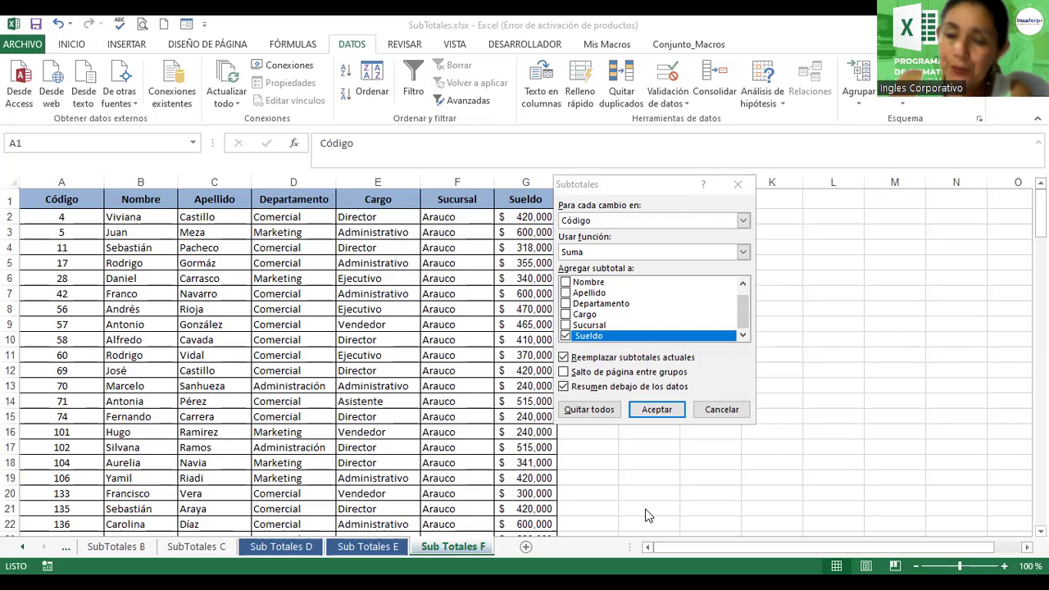
left_click(722, 410)
left_click(423, 291)
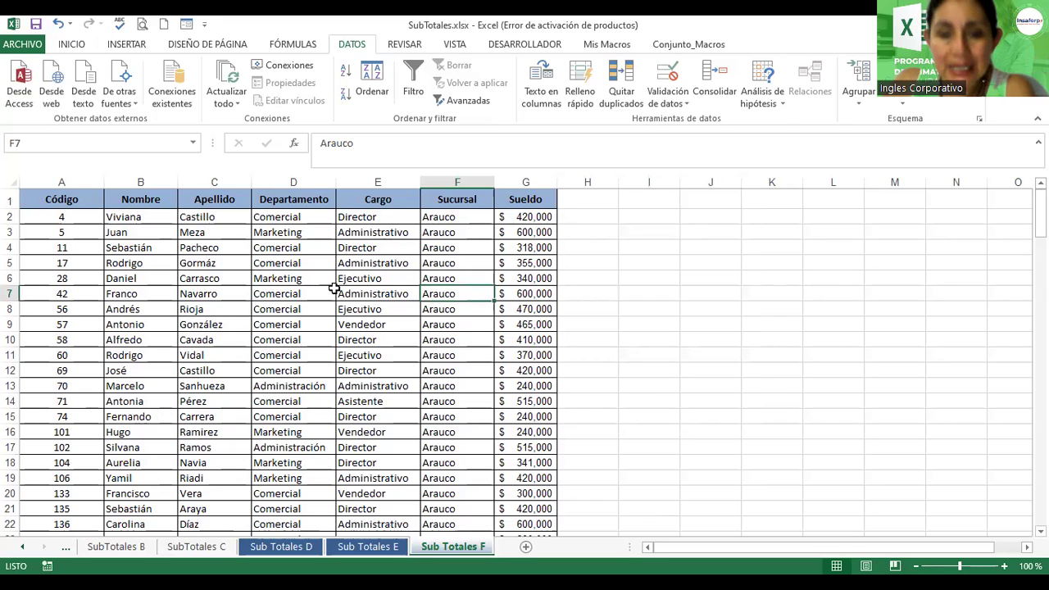
Add a second sort level by Cargo beneath Sucursal.
left_click(352, 278)
left_click(369, 88)
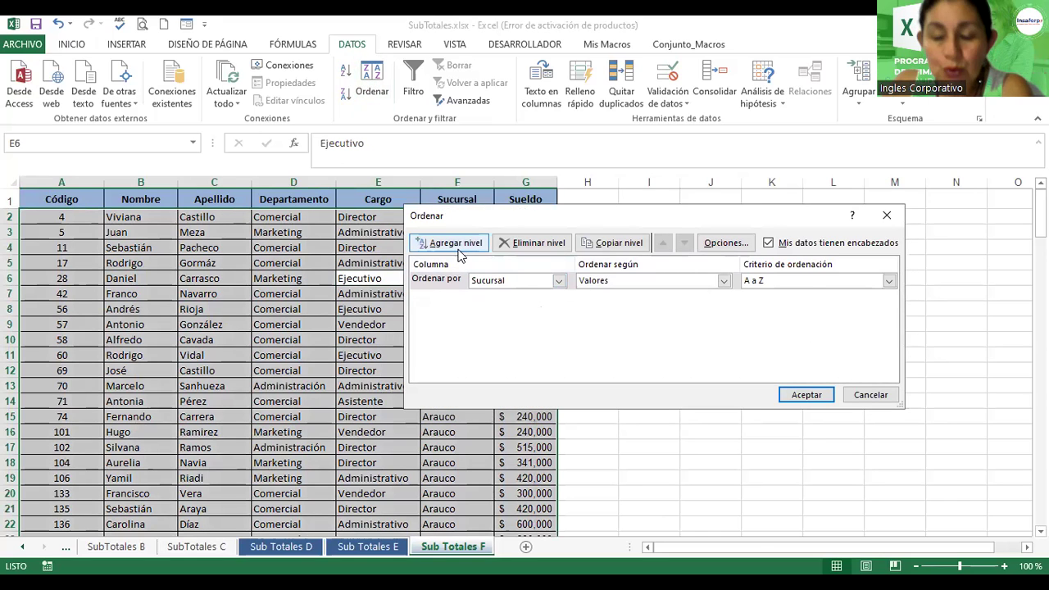
left_click(456, 246)
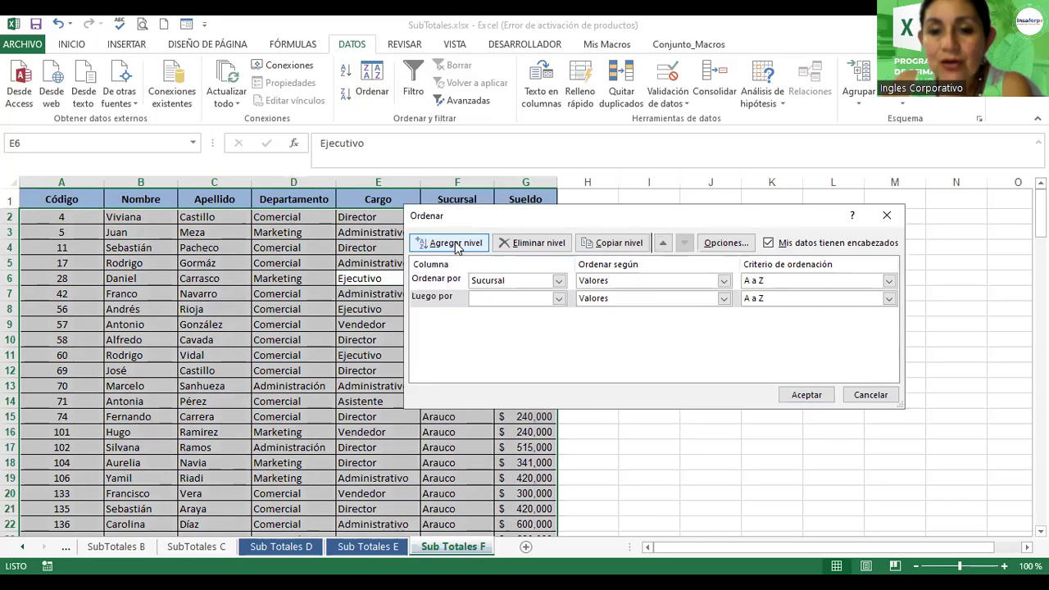
left_click(558, 298)
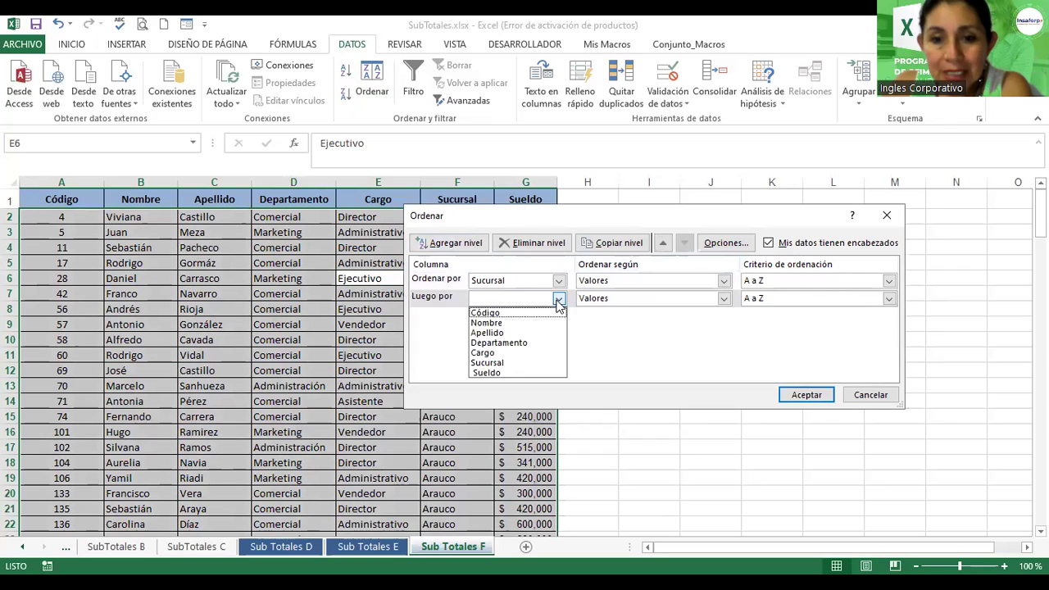
left_click(537, 223)
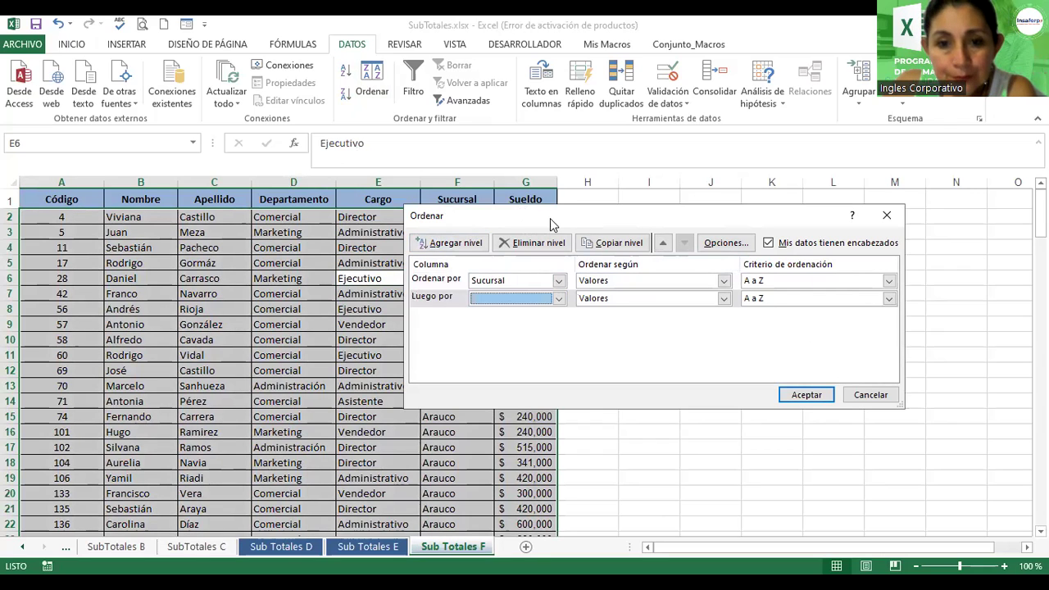
left_click_drag(550, 218, 729, 104)
left_click(738, 185)
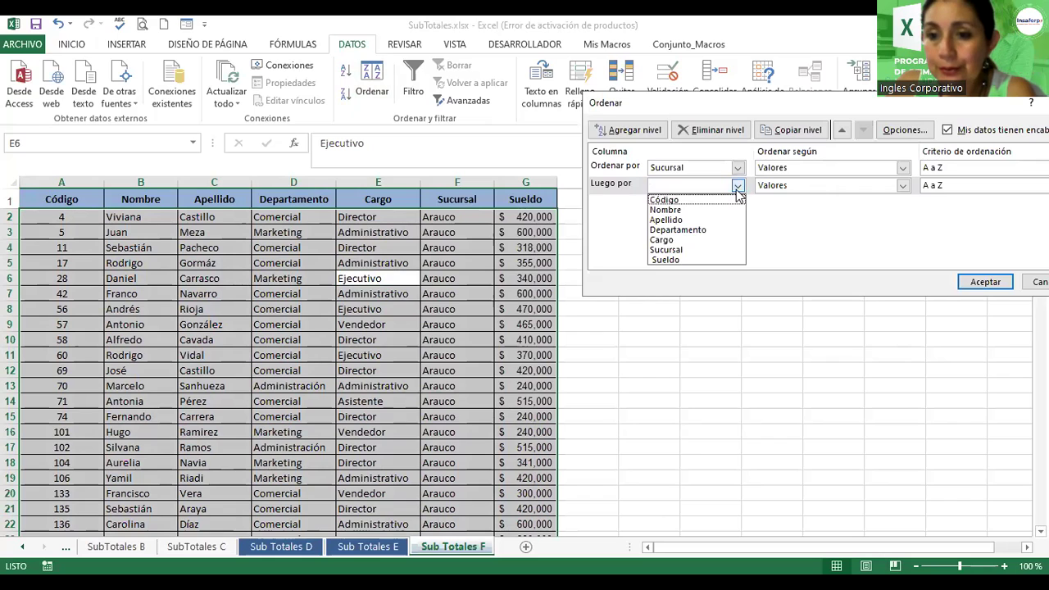
left_click(692, 239)
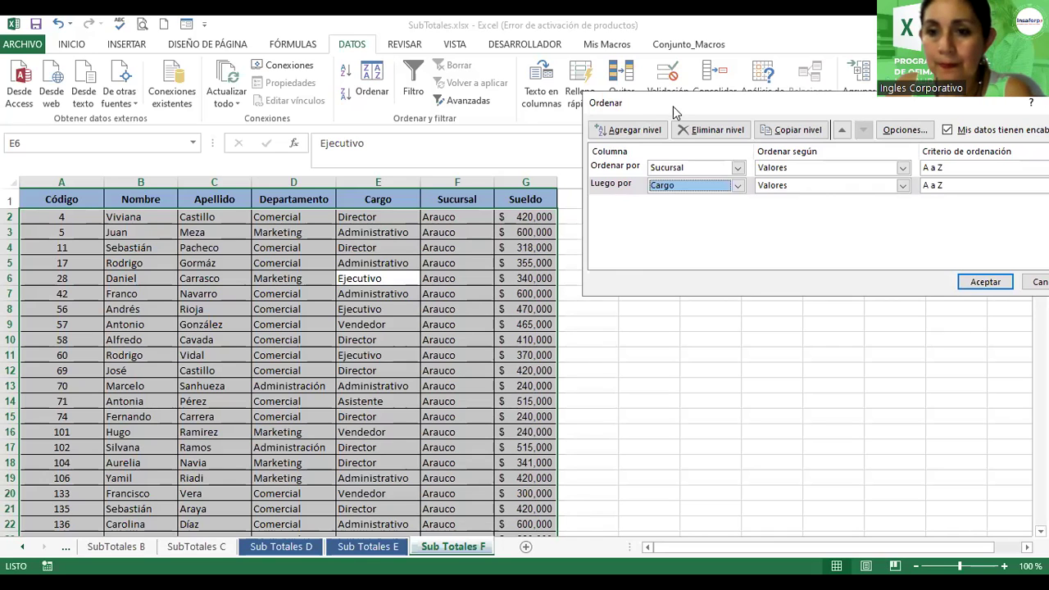
Set the Cargo level to Z to A and apply the Sucursal-then-Cargo sort.
left_click_drag(299, 175, 303, 177)
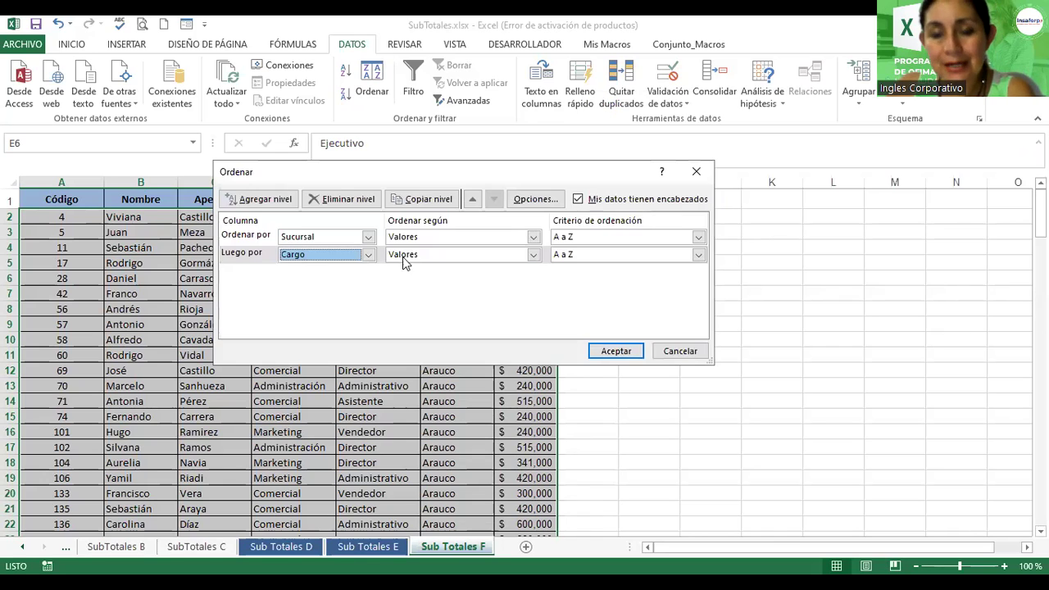
left_click(583, 255)
left_click(595, 280)
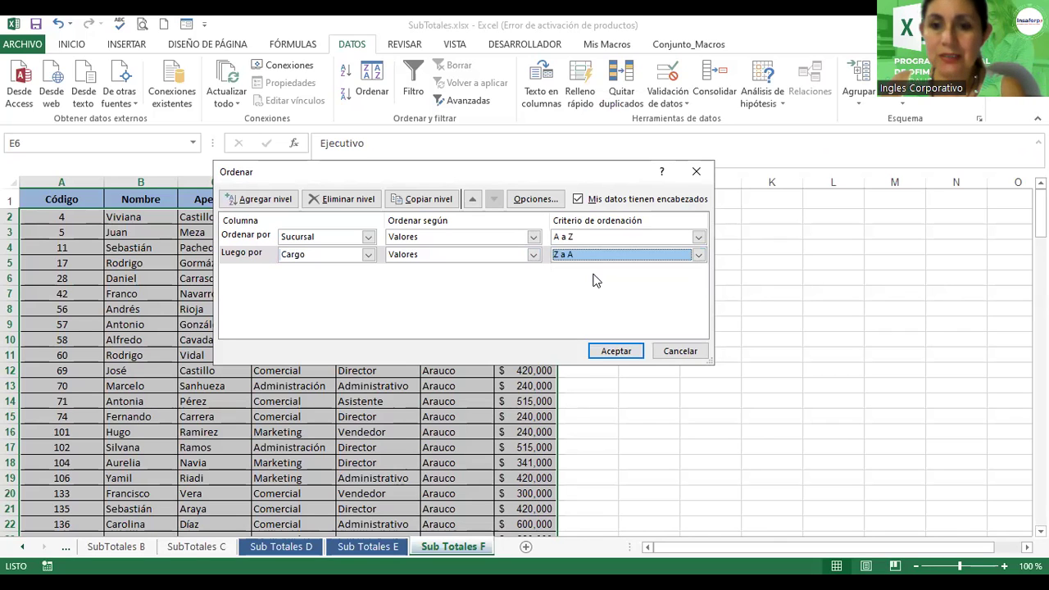
left_click(616, 352)
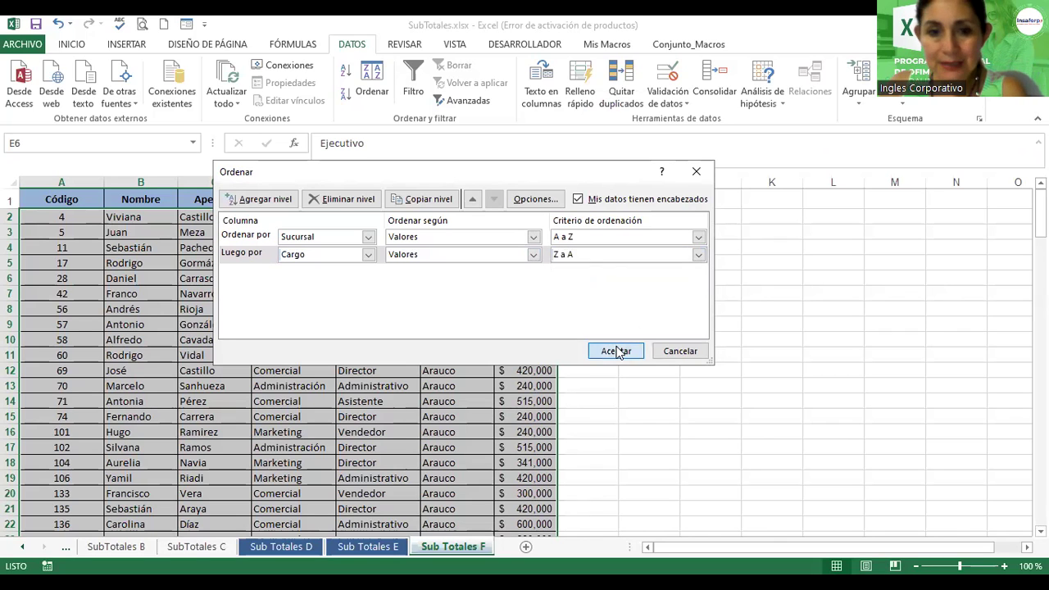
left_click(617, 345)
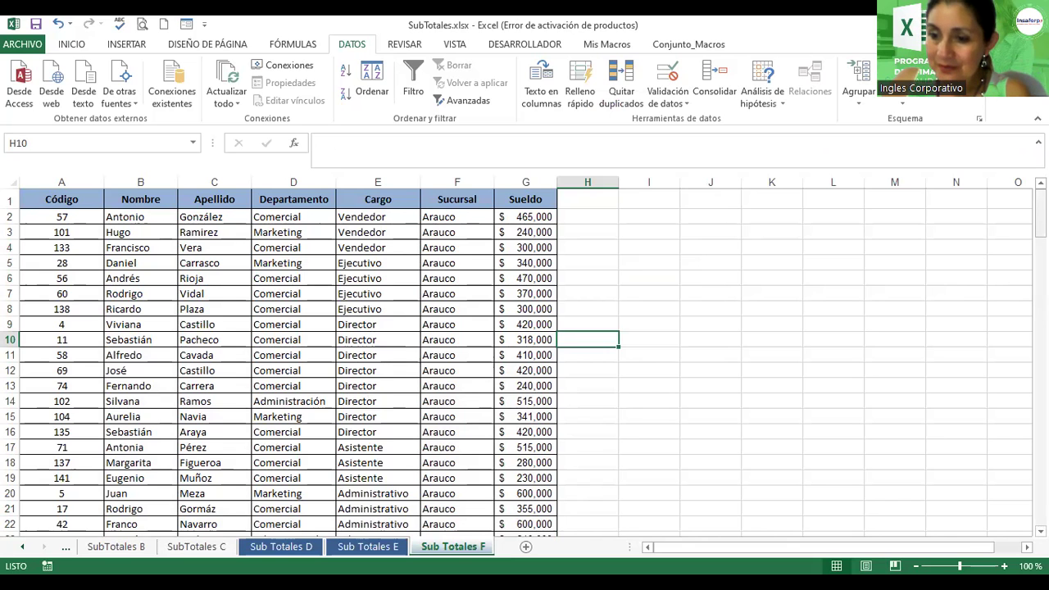
Add Promedio subtotals of Sueldo at each change in Sucursal.
left_click_drag(1041, 211, 683, 251)
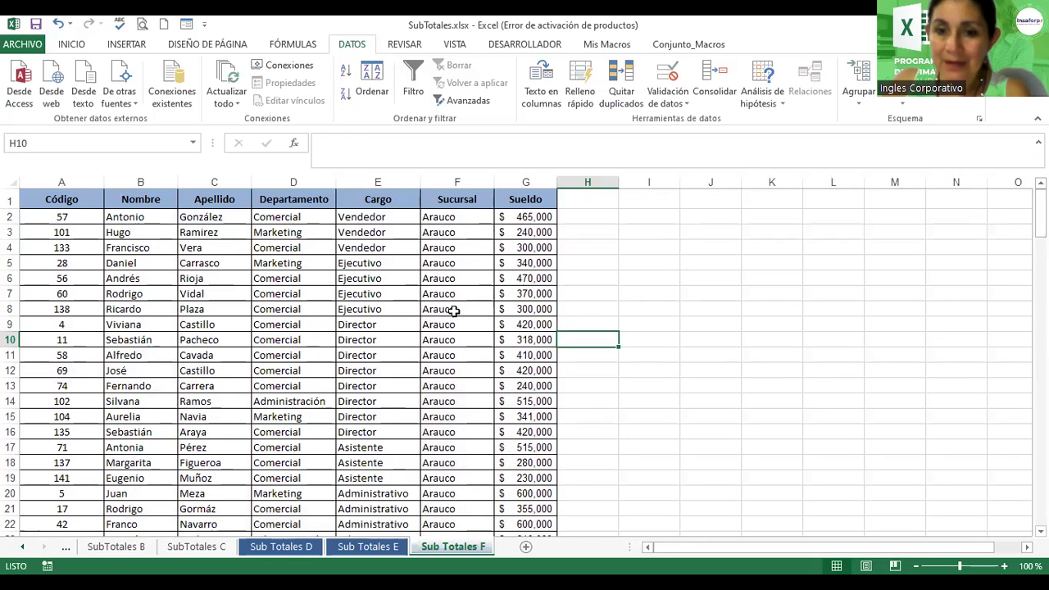
left_click(453, 310)
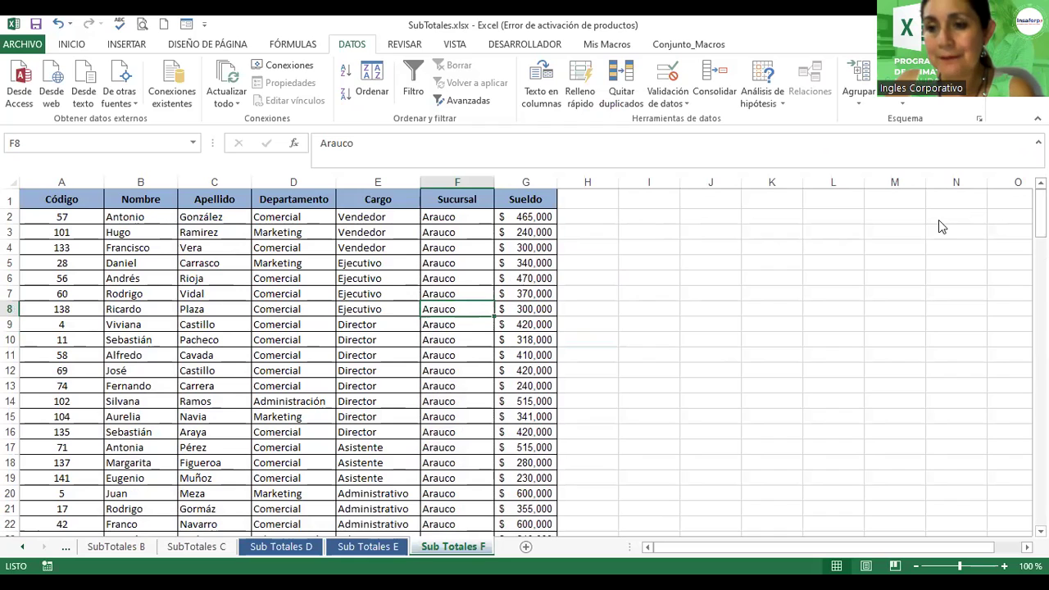
left_click(914, 102)
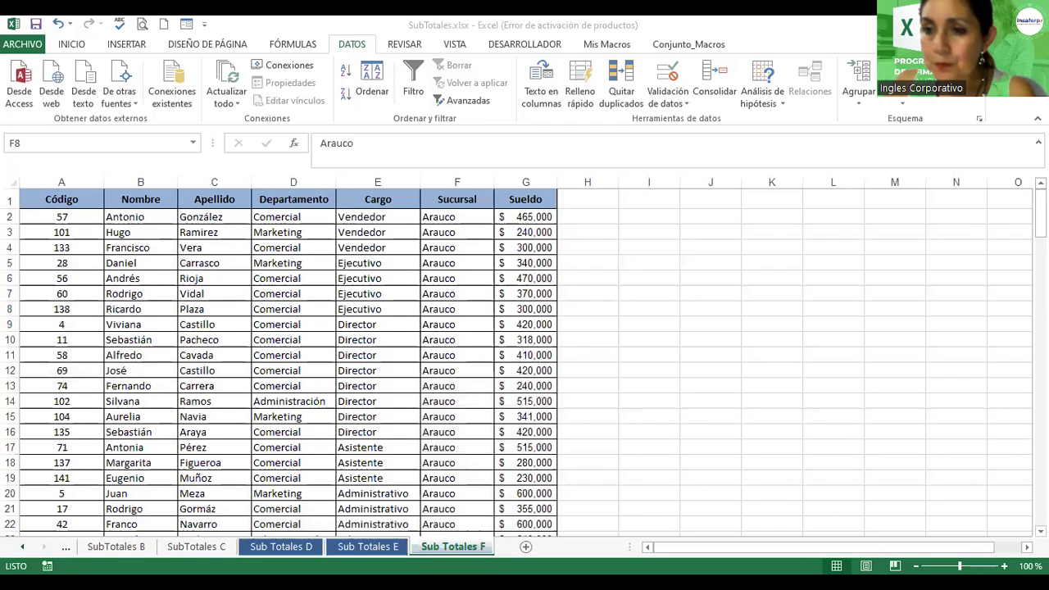
left_click(947, 82)
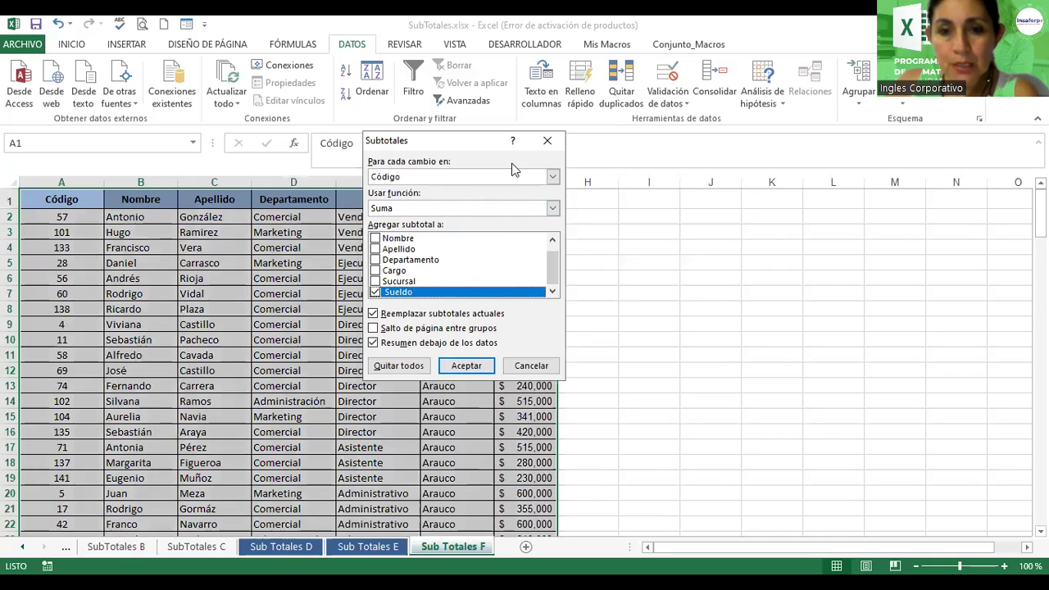
left_click_drag(396, 142, 659, 167)
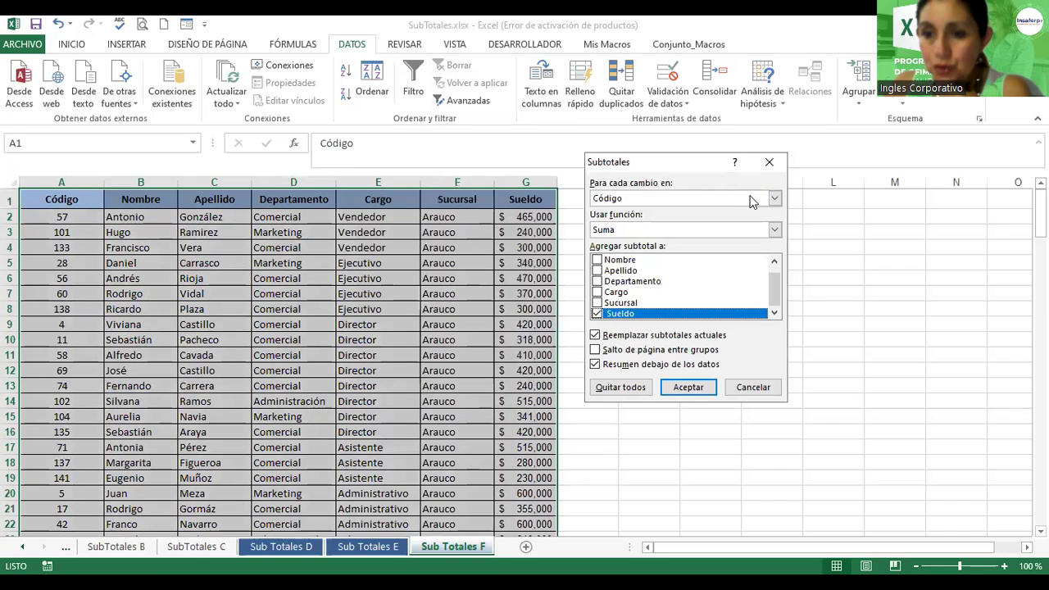
left_click(775, 200)
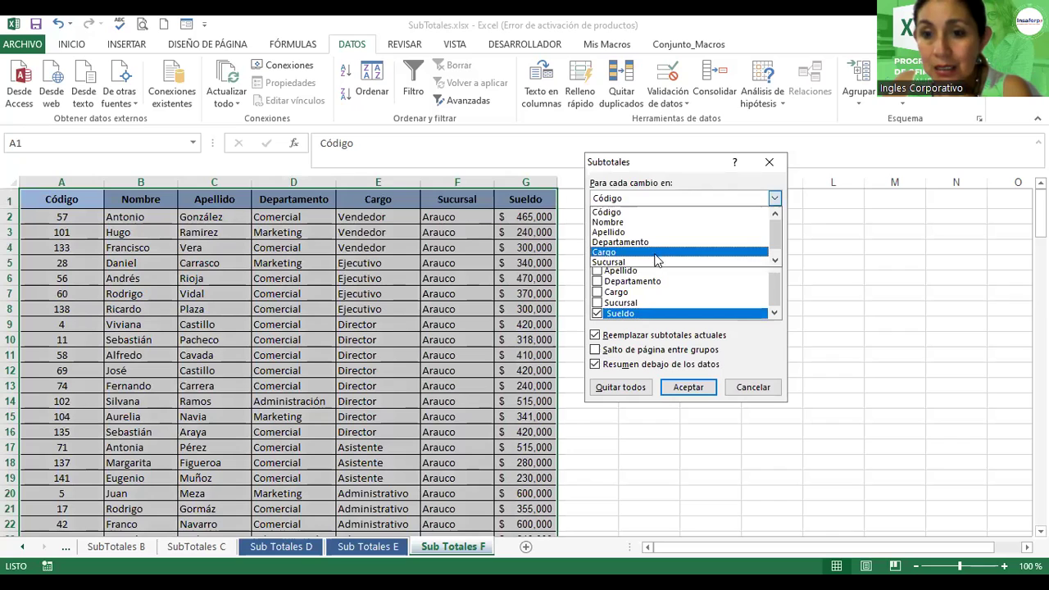
left_click(658, 262)
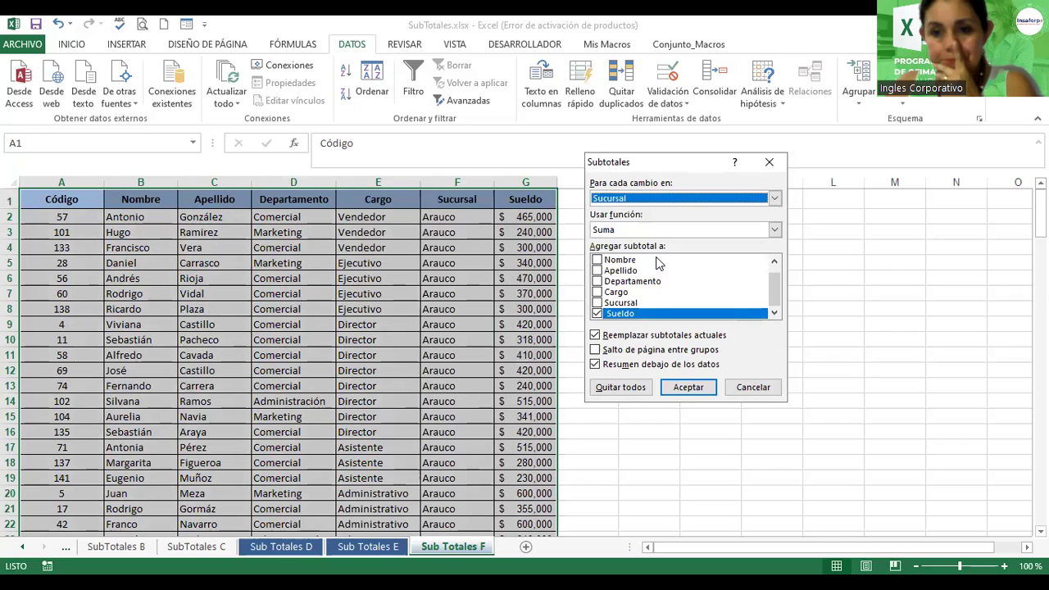
left_click(648, 229)
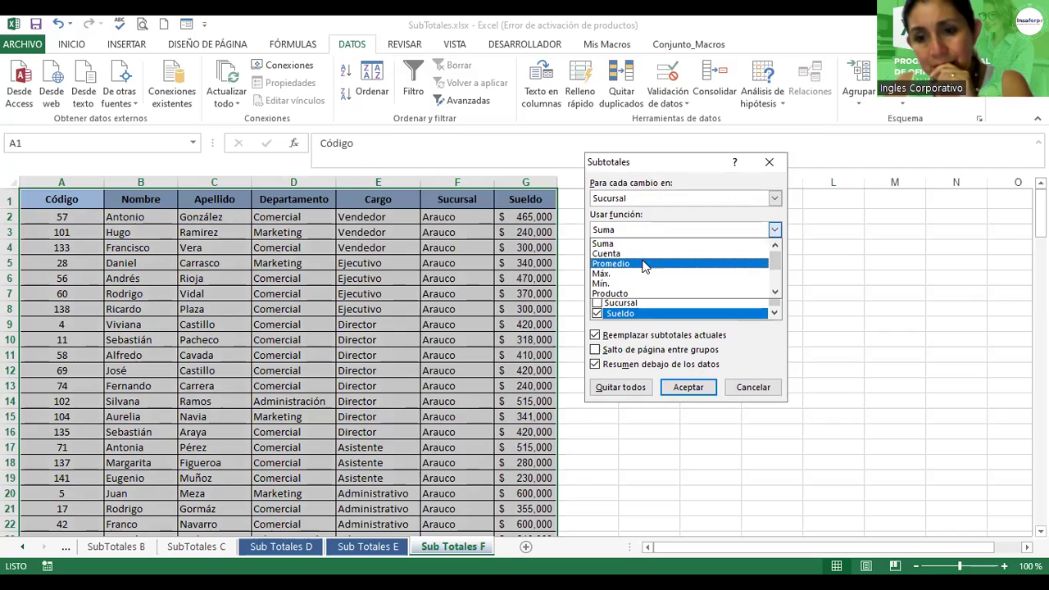
left_click(644, 264)
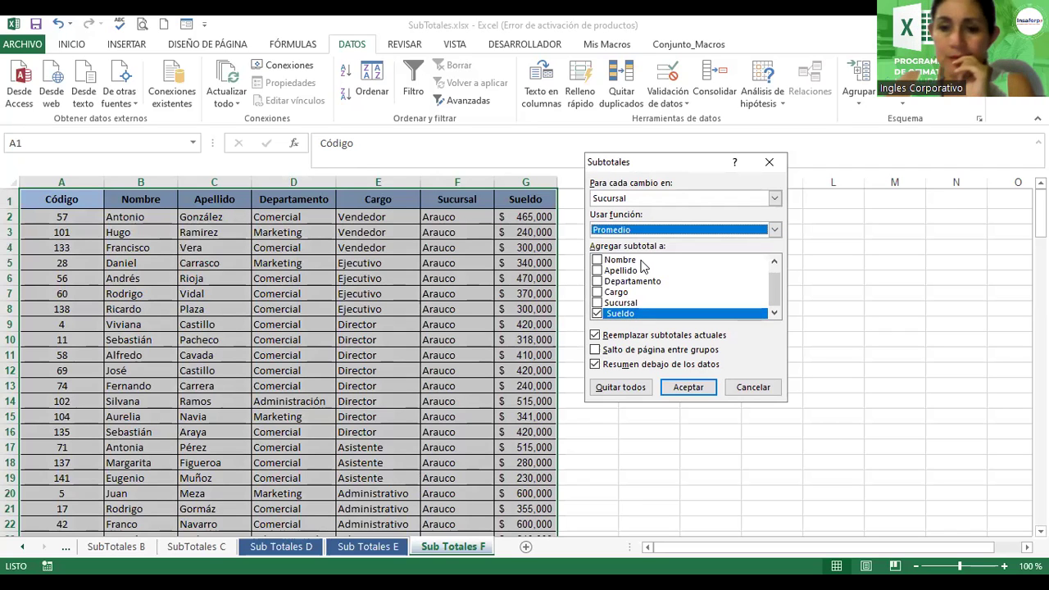
left_click(957, 96)
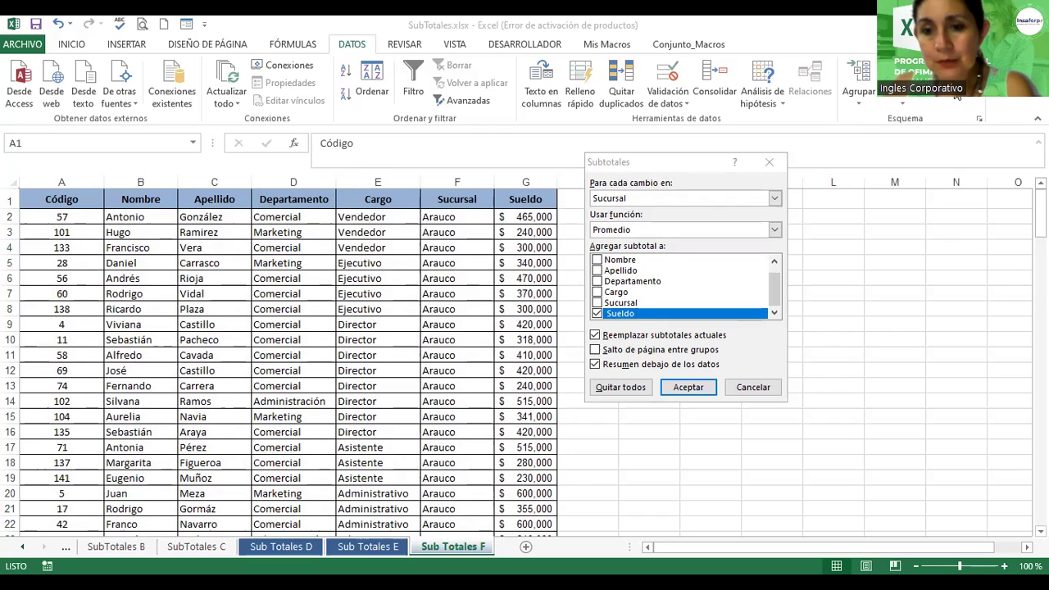
left_click(694, 386)
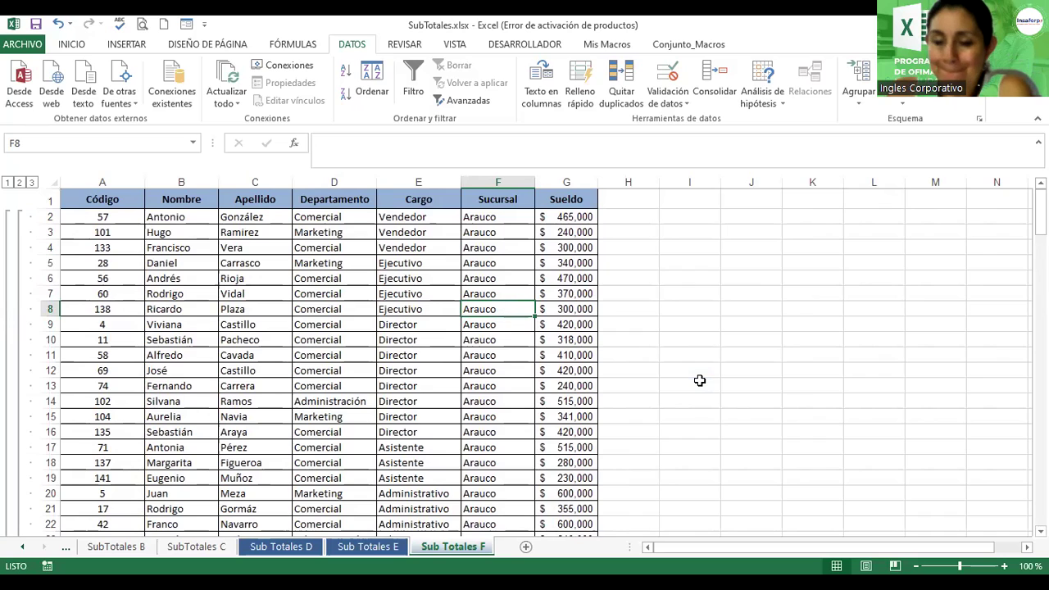
Collapse to outline level 2 and widen column F so Promedio labels show fully.
left_click(19, 182)
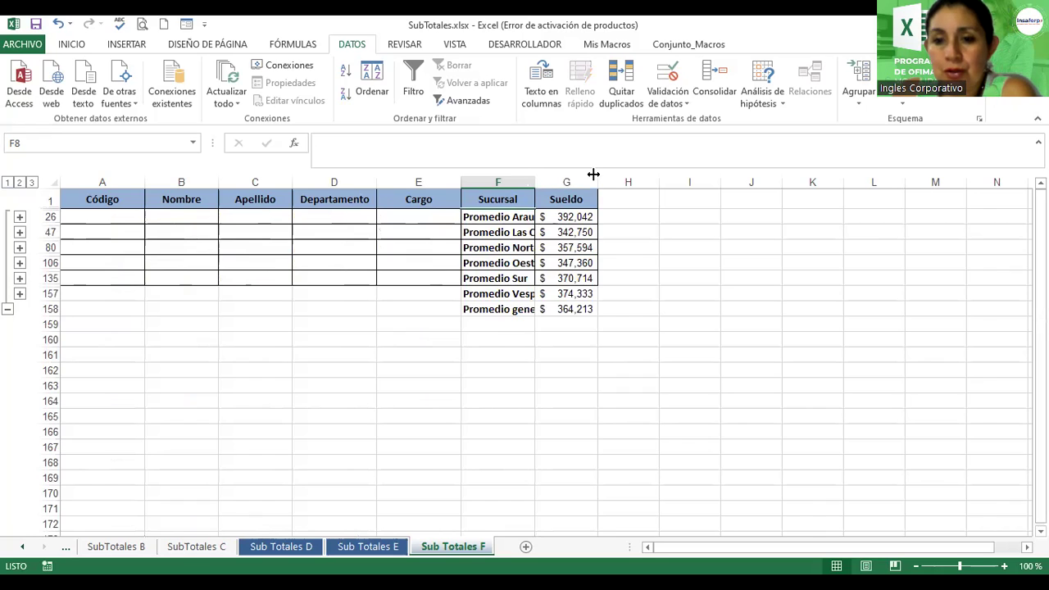
left_click_drag(528, 179, 610, 174)
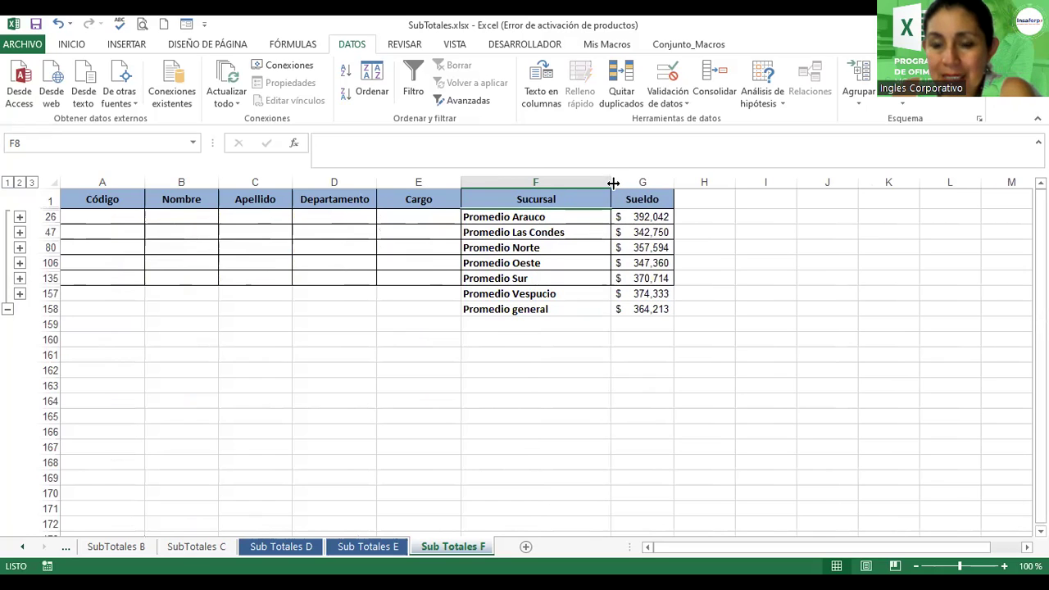
mouse_move(613, 182)
left_mouse_down()
mouse_move(592, 182)
mouse_move(589, 193)
left_mouse_up()
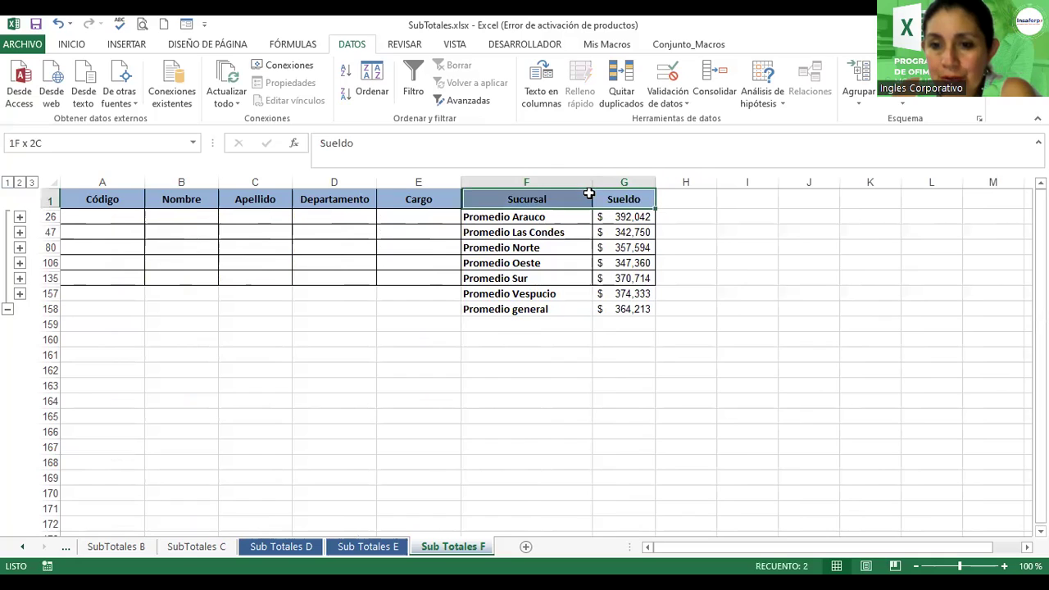
left_click(588, 194)
Review the Promedio subtotals for Arauco, Las Condes, Oeste, Sur and Vespucio.
left_click(562, 219)
left_click(562, 234)
left_click(549, 219)
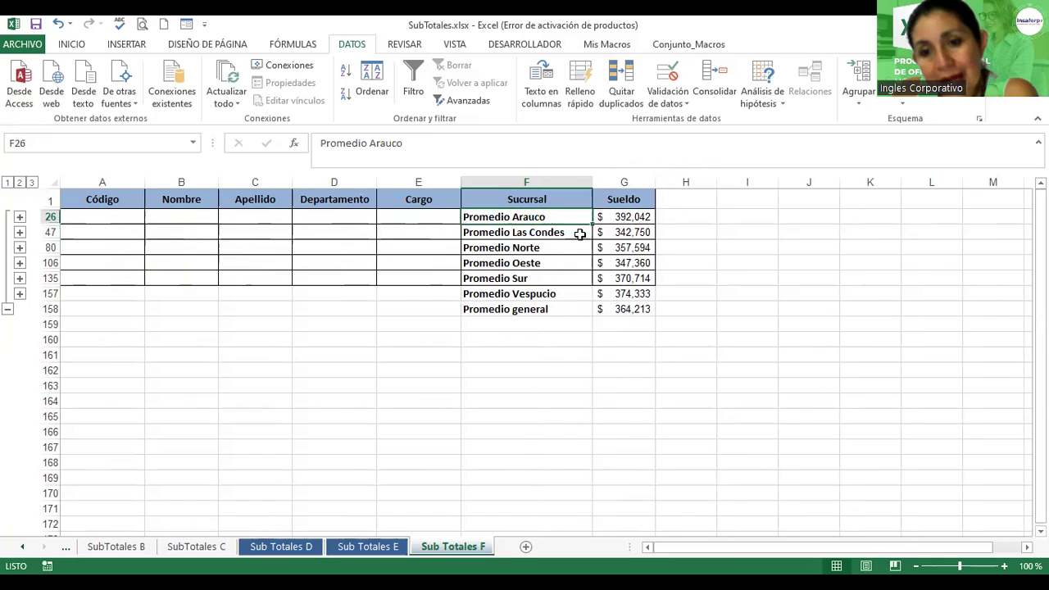
left_click(569, 235)
left_click(564, 262)
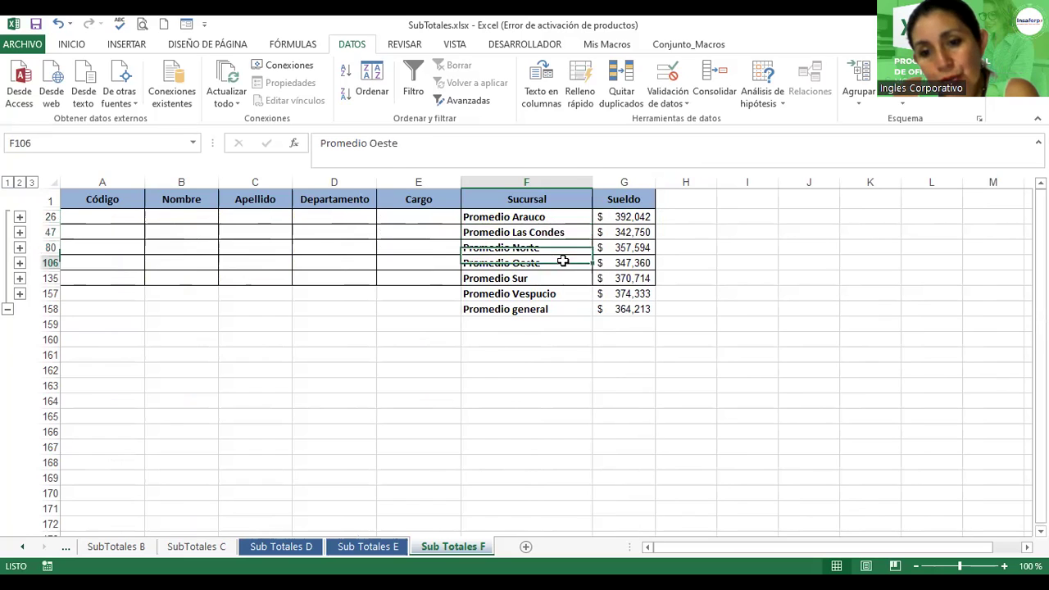
left_click(571, 280)
left_click(570, 293)
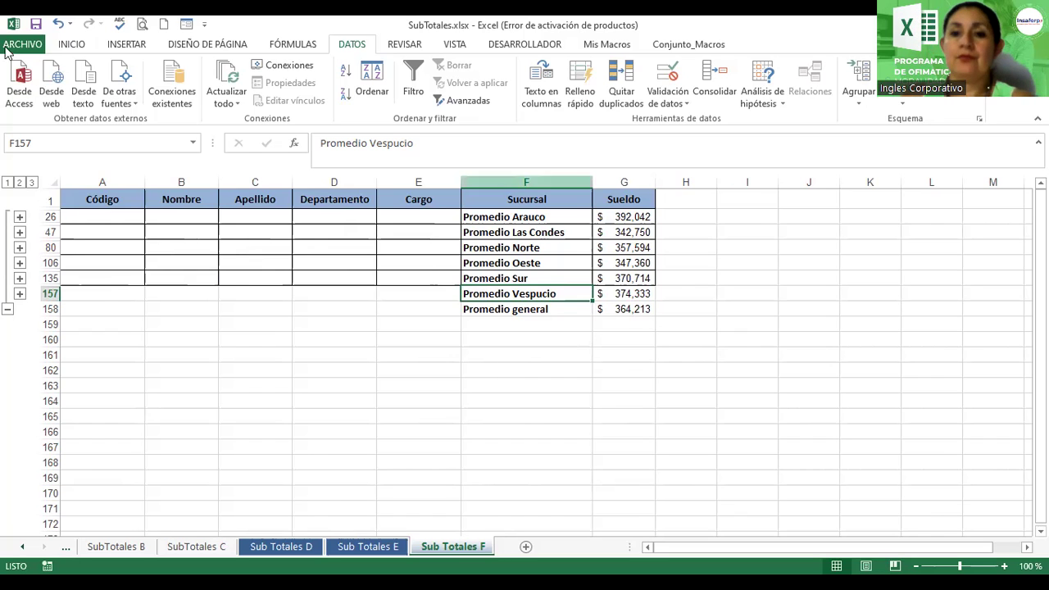
left_click(32, 182)
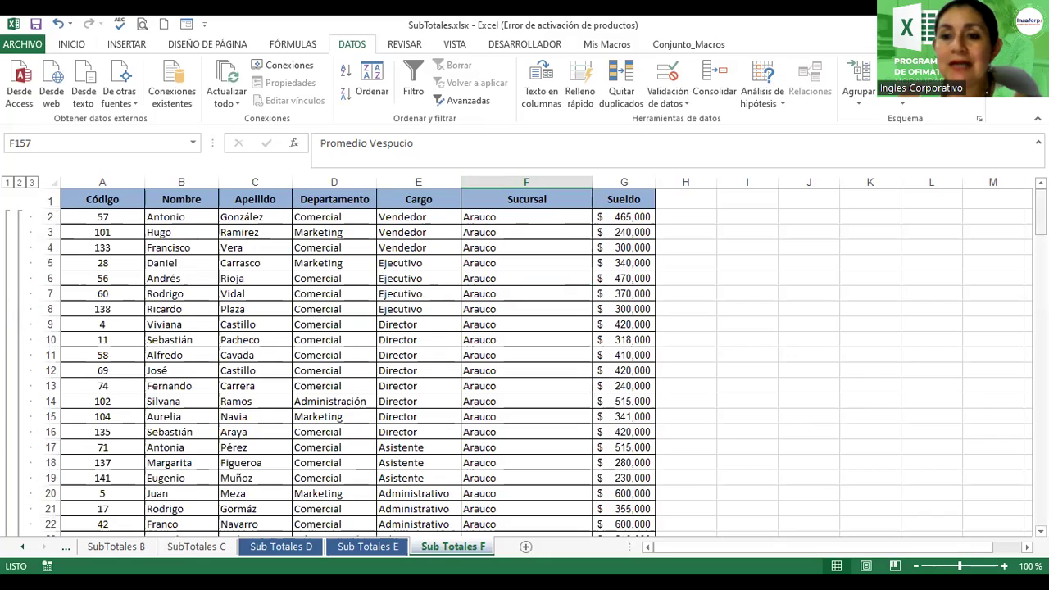
left_click_drag(1039, 215, 1039, 324)
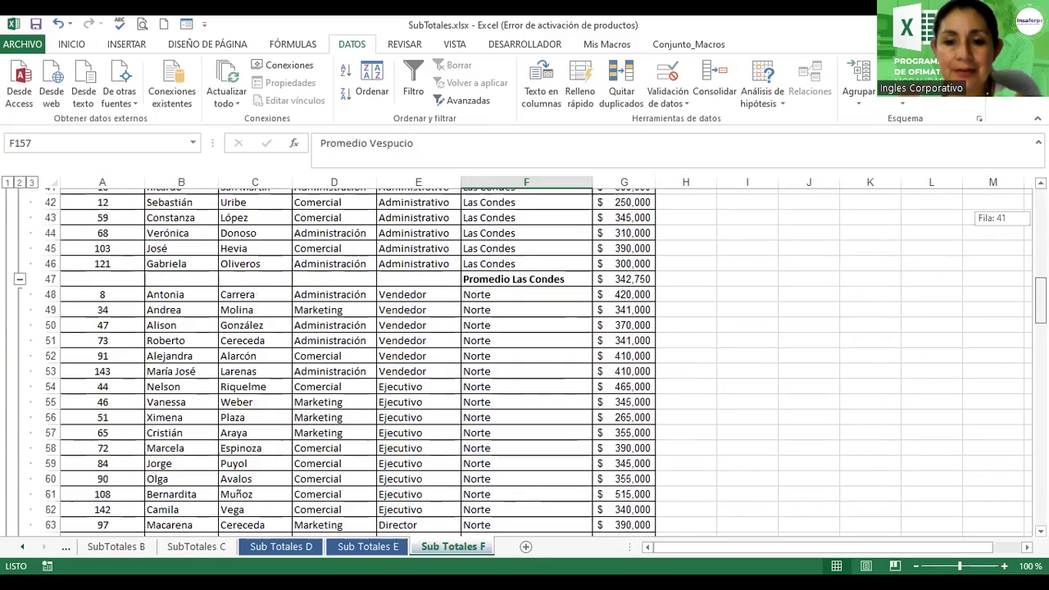
left_click_drag(1040, 218, 1040, 193)
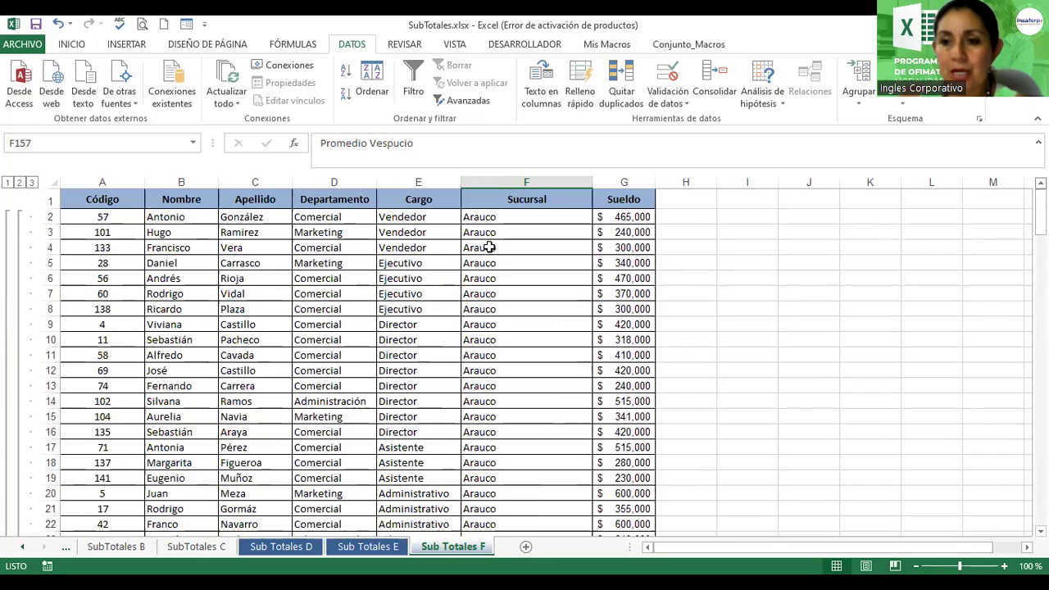
left_click(19, 183)
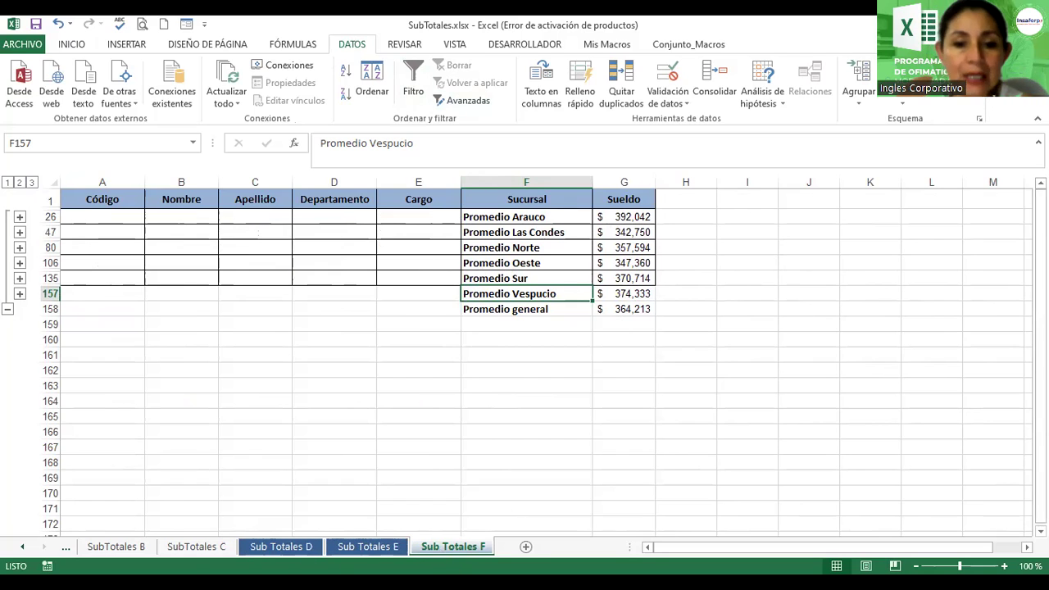
left_click(275, 549)
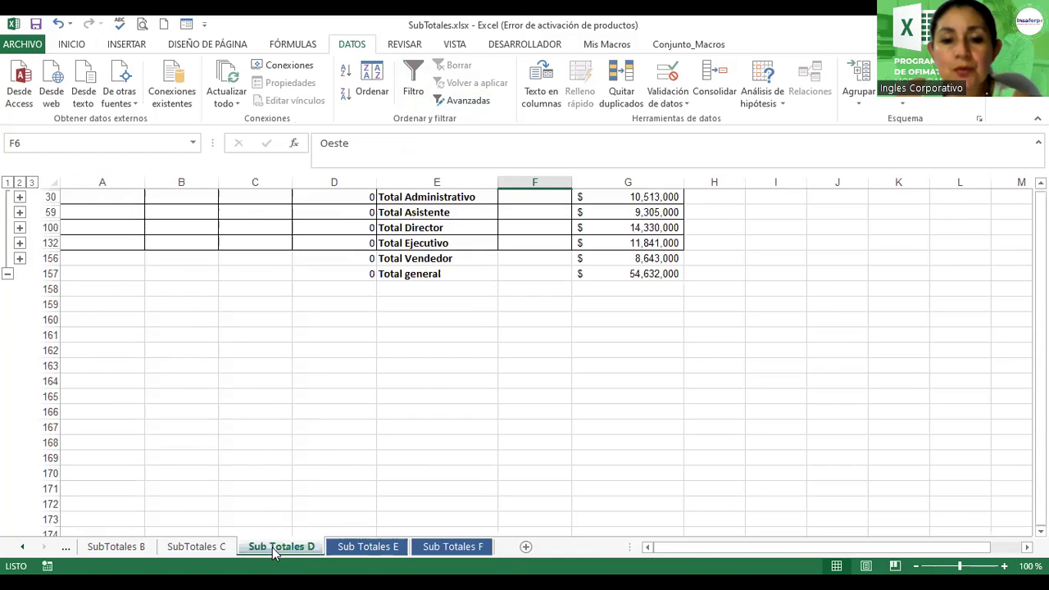
left_click(464, 548)
left_click(286, 555)
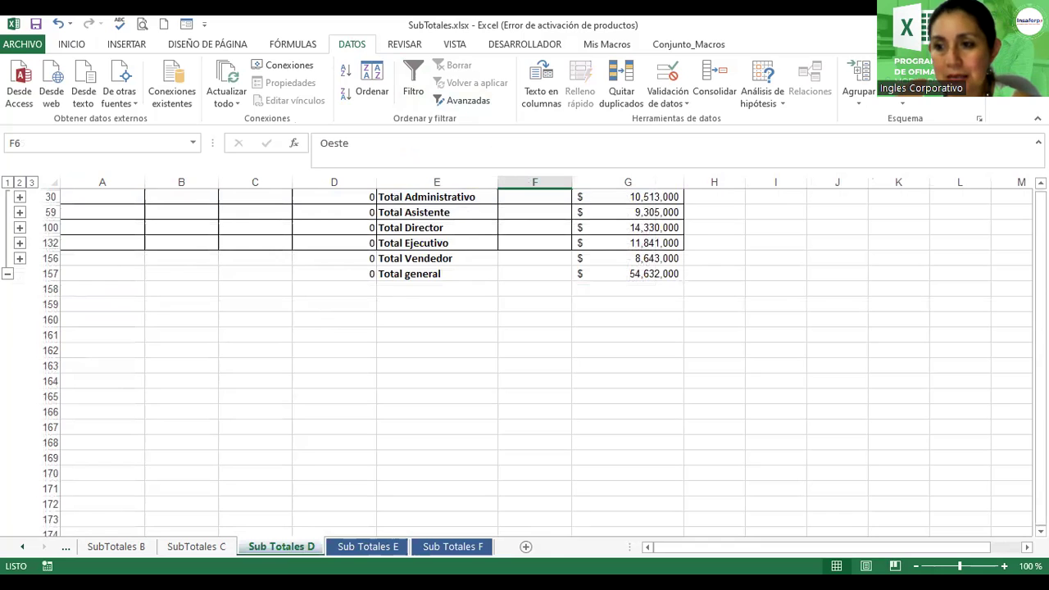
scroll(342, 230, "up", 1)
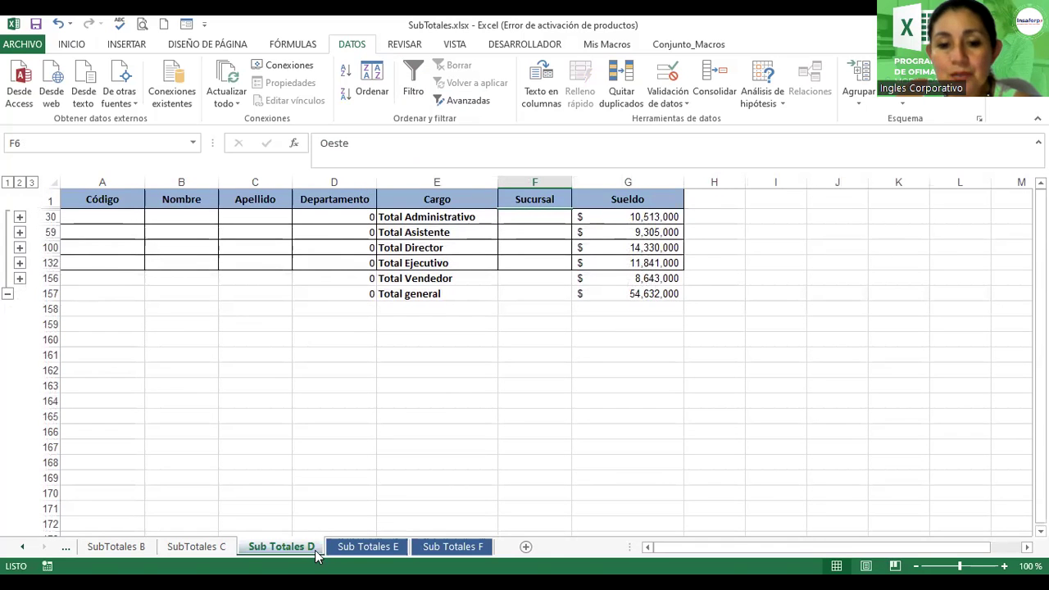
left_click(434, 548)
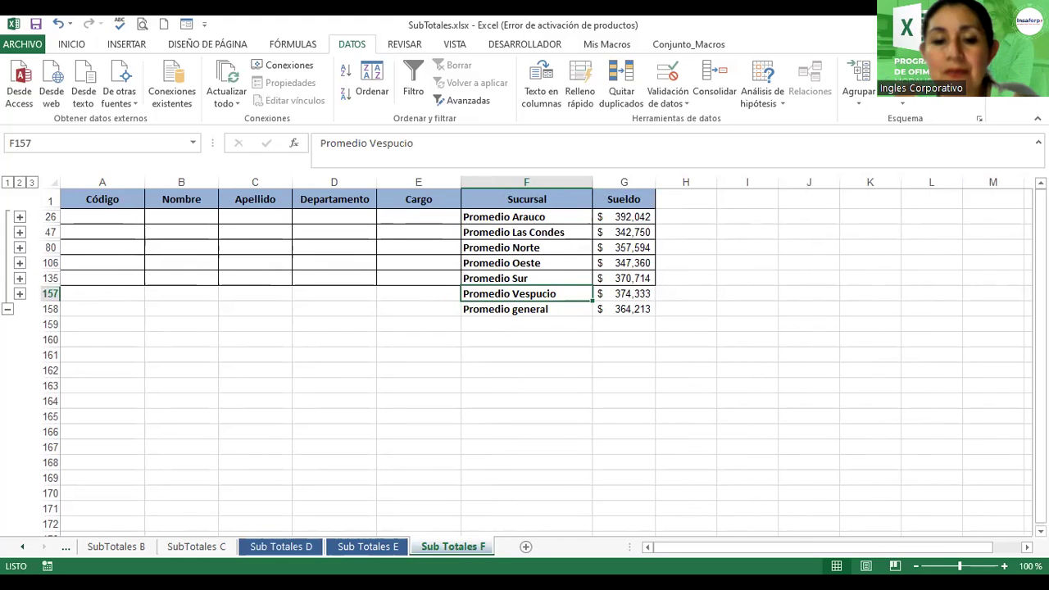
left_click(116, 546)
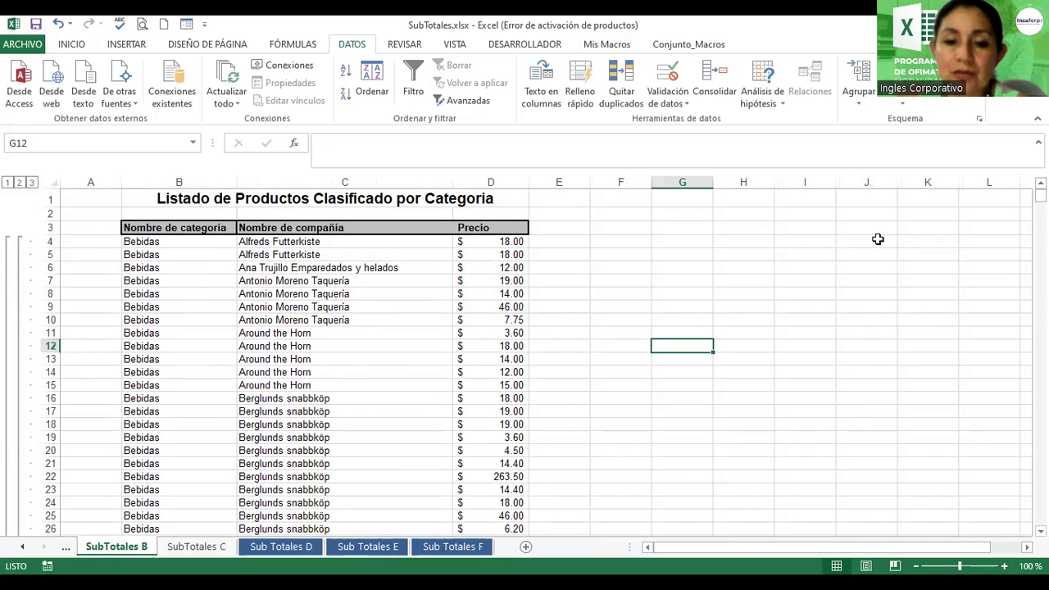
left_click(264, 553)
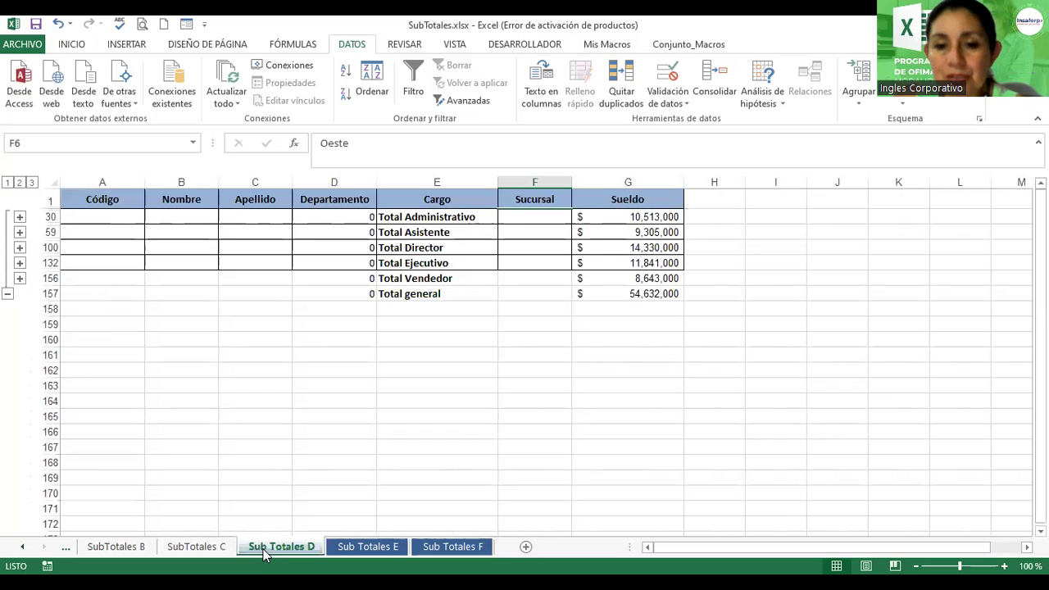
left_click(455, 548)
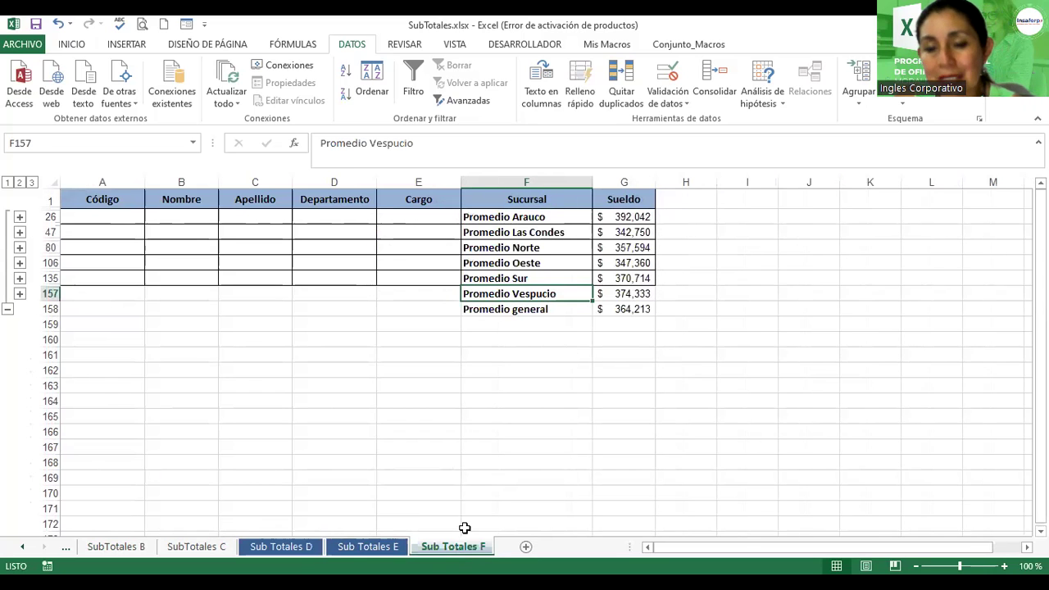